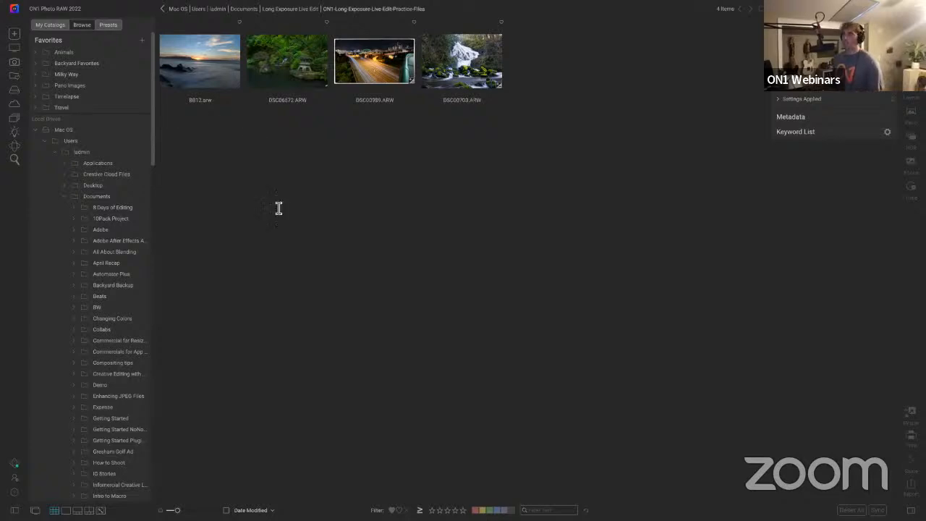
Add the on-screen text annotation "Tripod and ND Filter" over the empty area below the thumbnails
click(300, 246)
text(Trip)
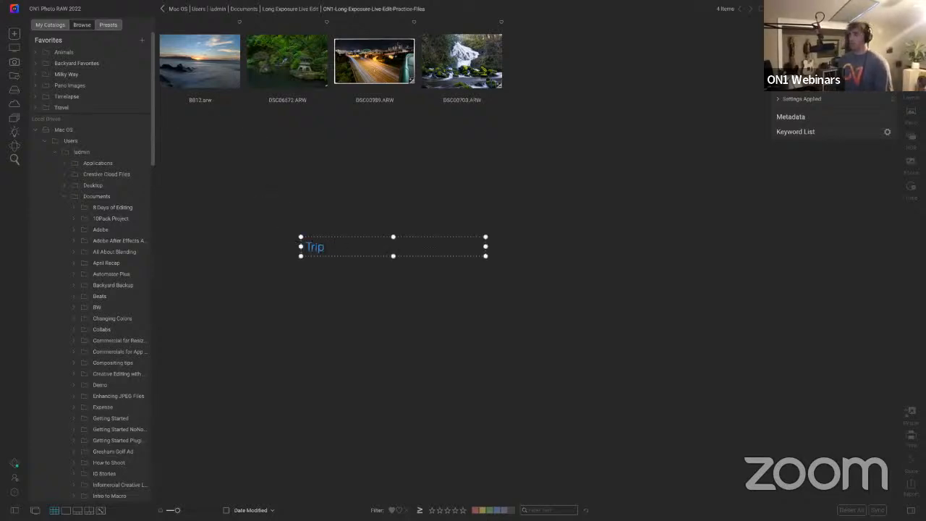
text(od)
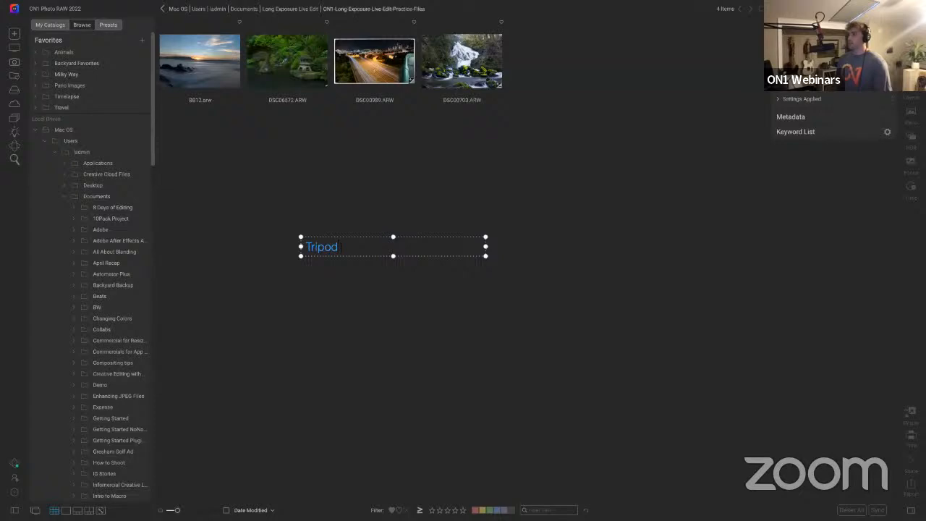
text( and ND Filter)
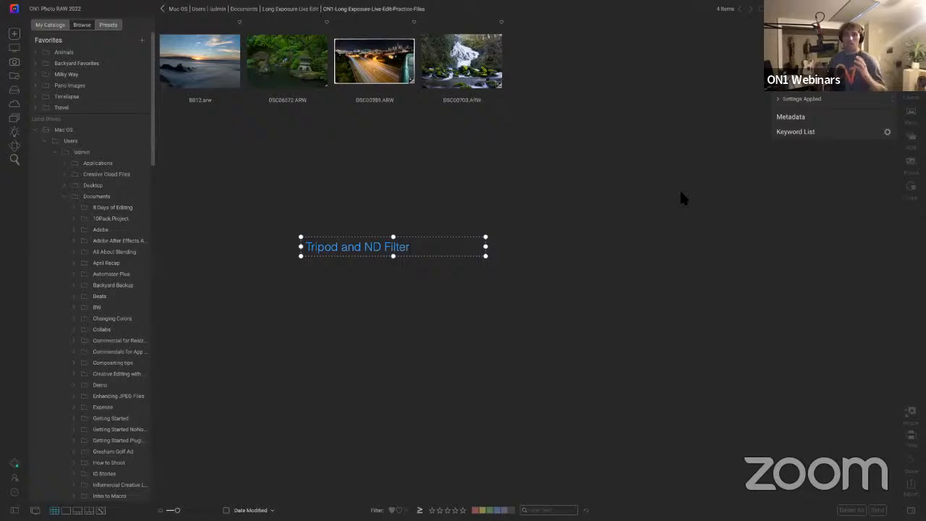
Replace the annotation's entire text with "Tripod"
double_click(415, 246)
triple_click(414, 245)
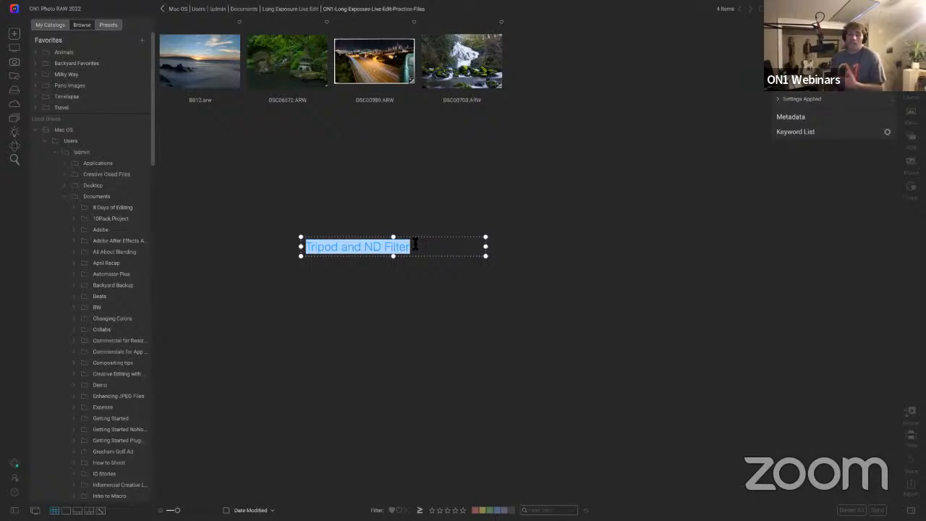
key(BackSpace)
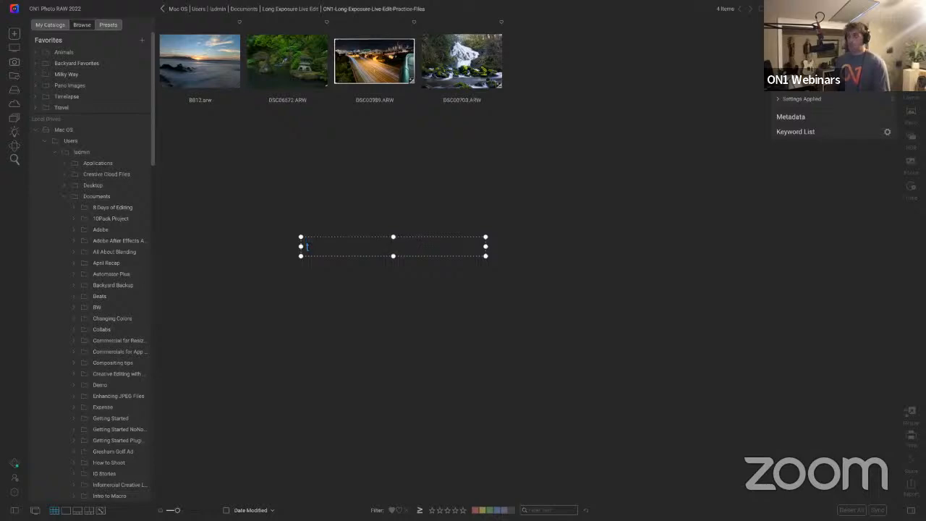
text(Tripd)
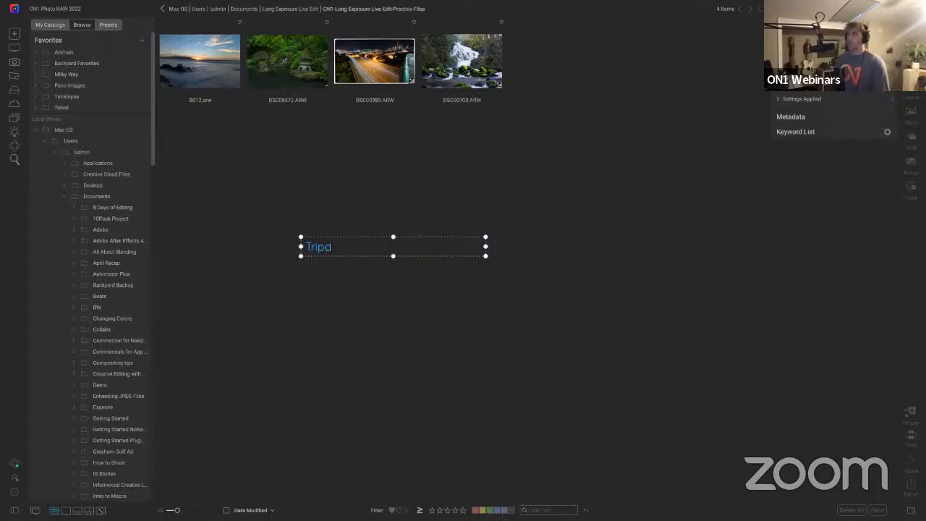
key(BackSpace)
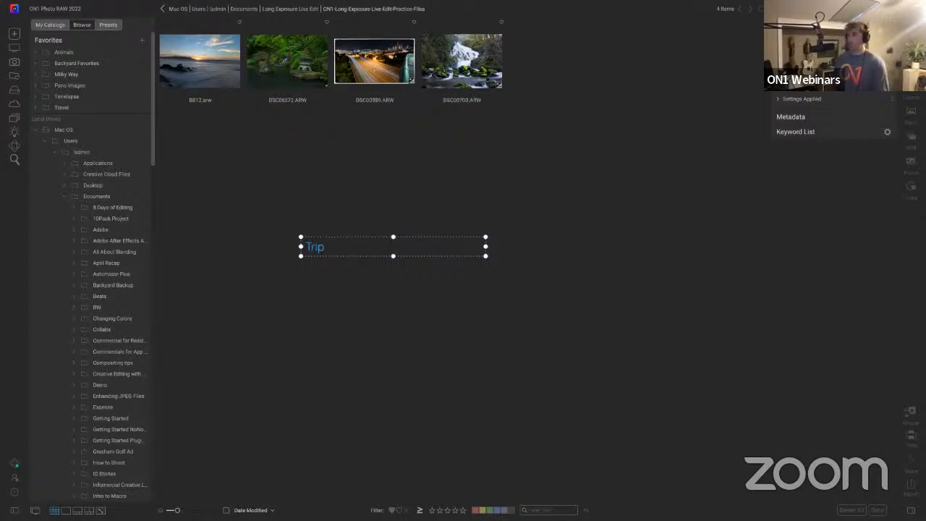
text(od)
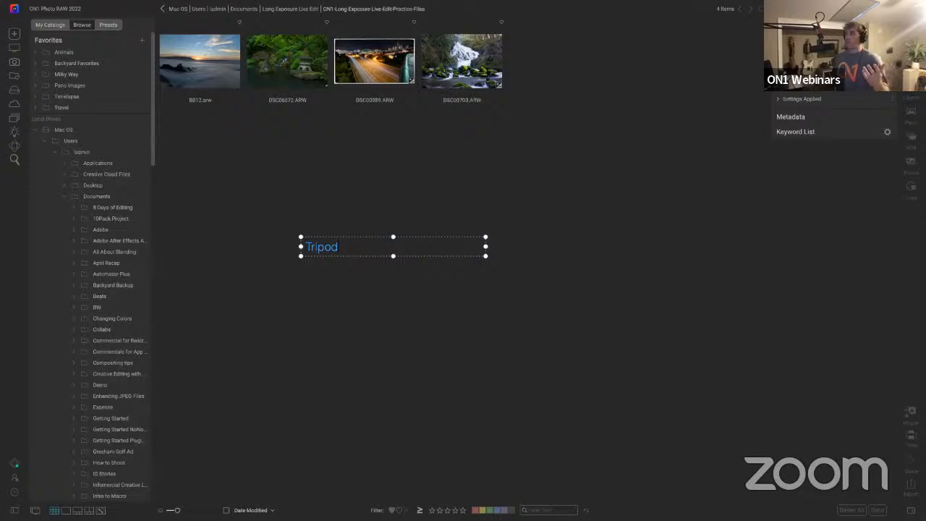
Remove the text annotation and leave annotation mode so the photo thumbnails can be selected
click(331, 259)
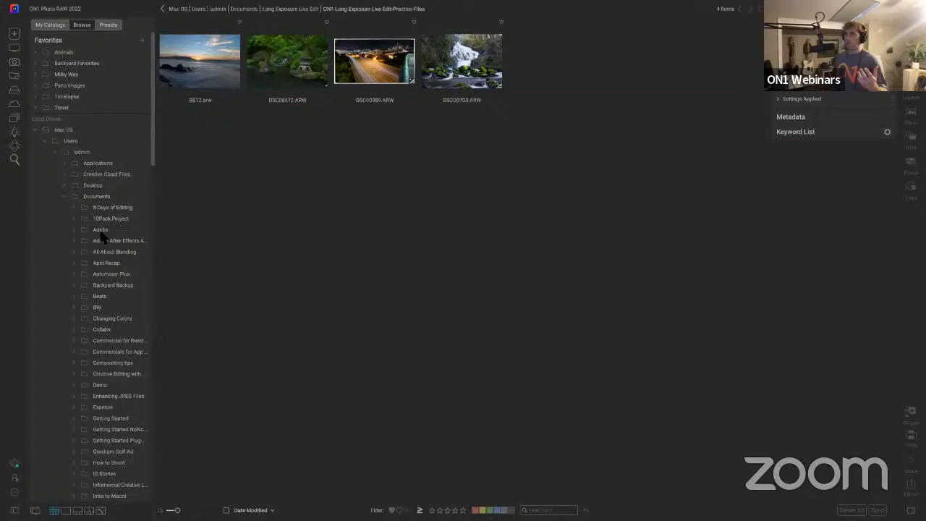
click(477, 200)
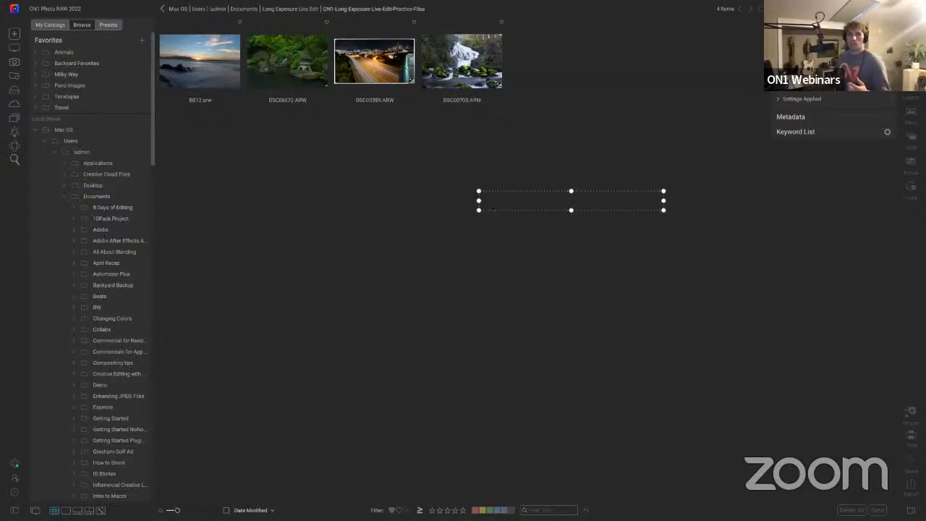
click(8, 195)
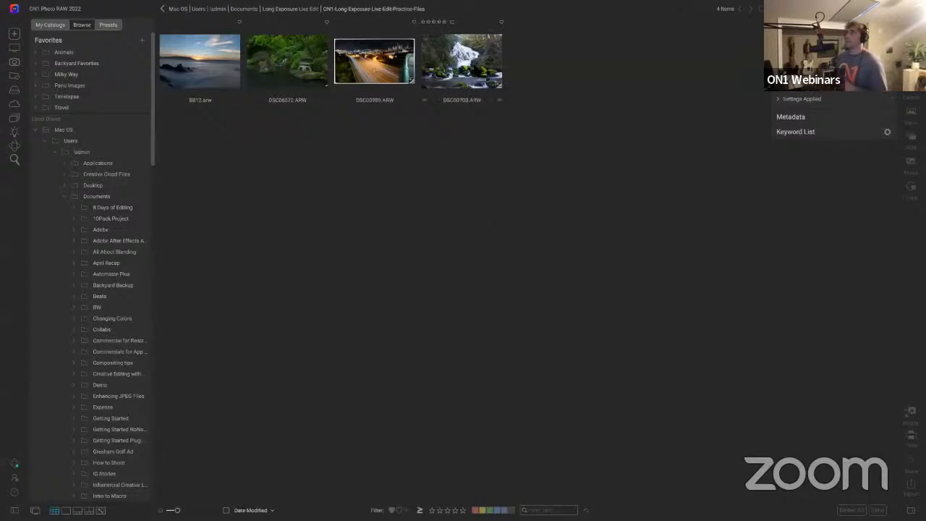
Open the night highway light-trails photo from the practice files for editing in Develop
click(462, 63)
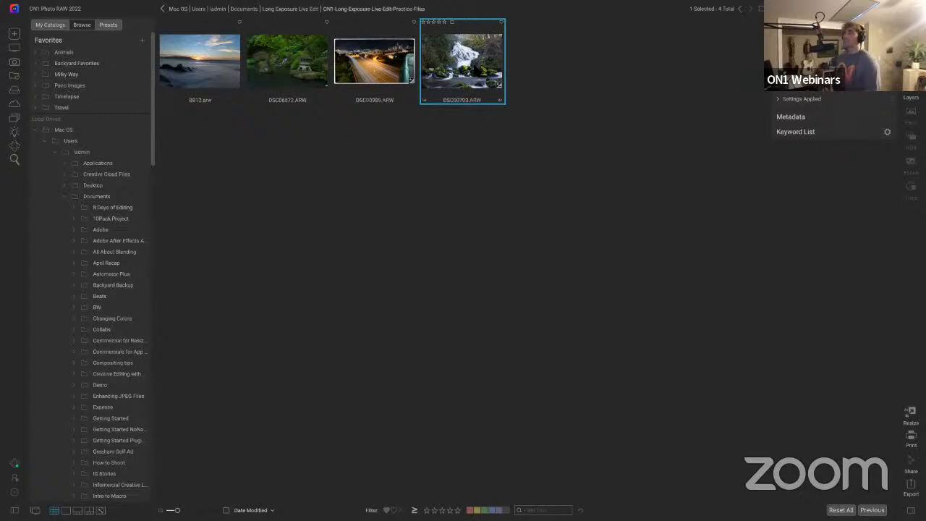
click(389, 57)
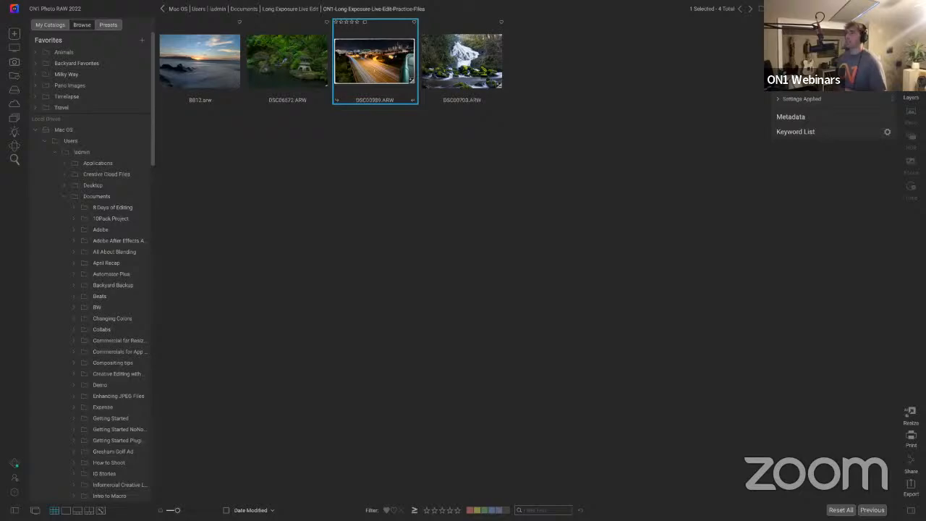
key(d)
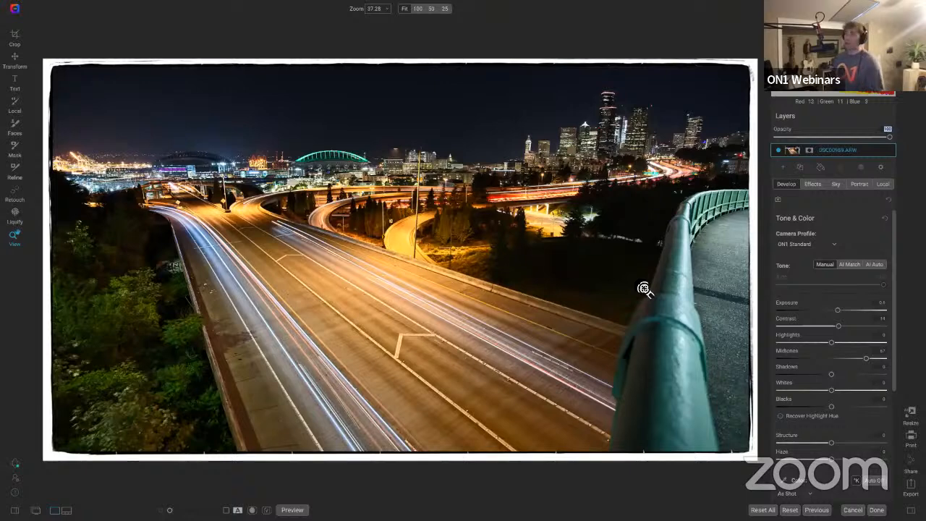
Compare the edited highway photo with its unedited original, examining the skyline and light trails up close
key(backslash)
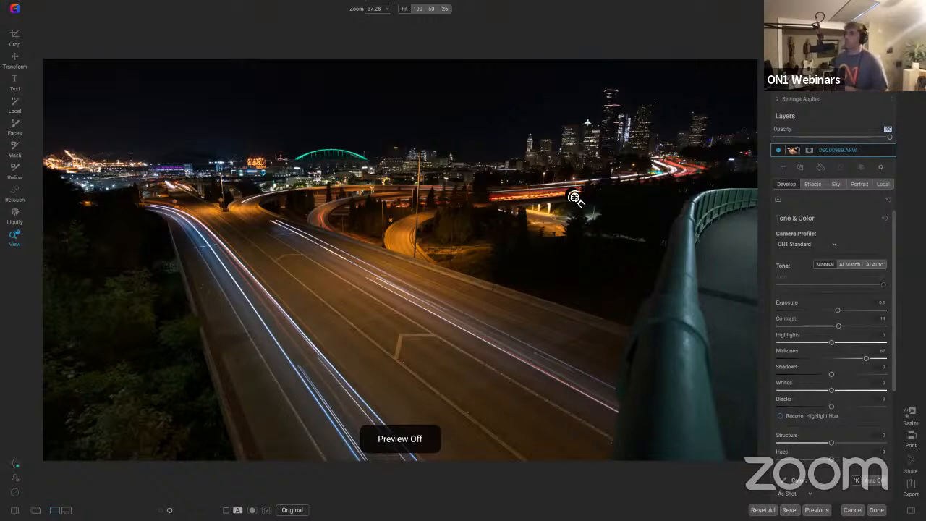
click(693, 180)
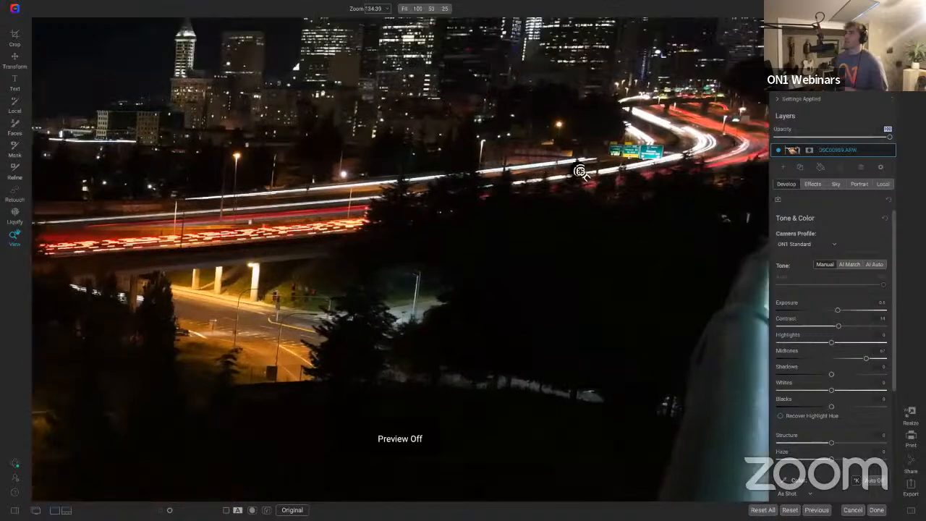
drag(580, 171, 352, 340)
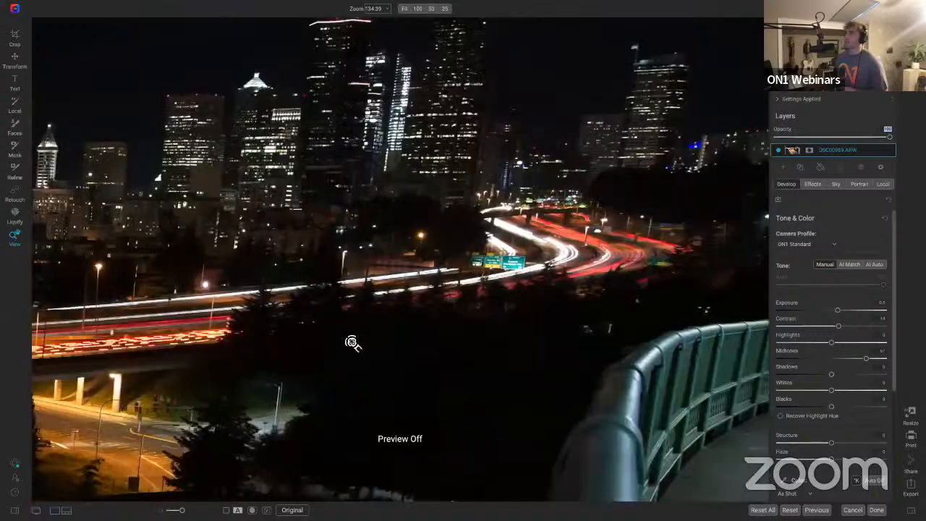
click(383, 321)
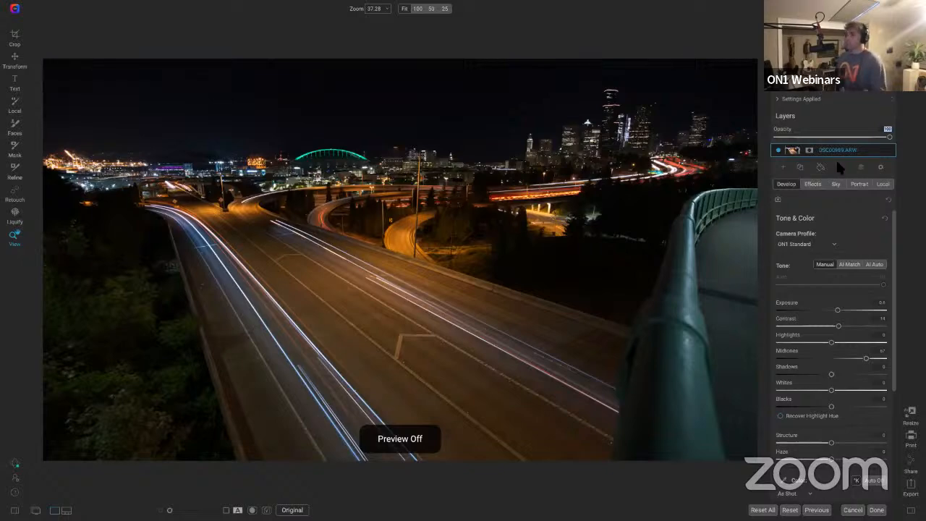
key(ctrl+p)
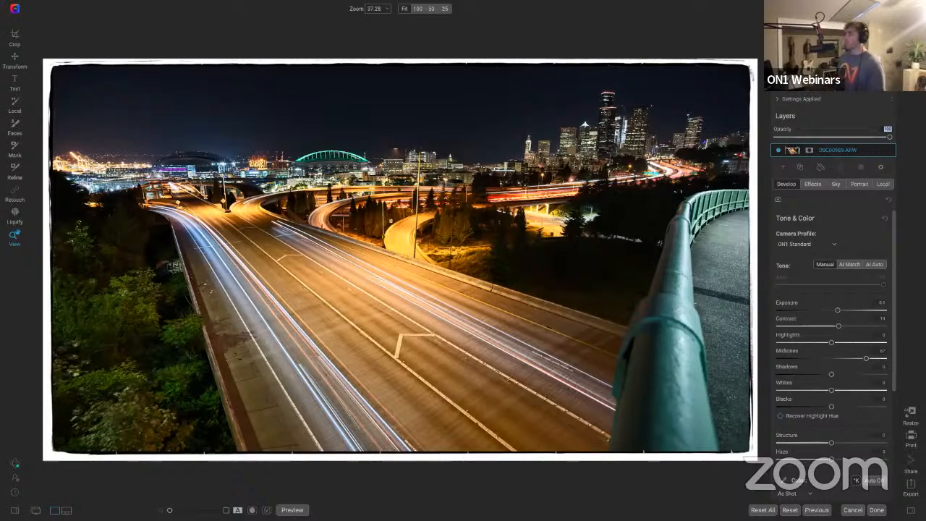
Reset all settings on the highway photo to return it to its unedited state, and inspect the dark areas
click(762, 509)
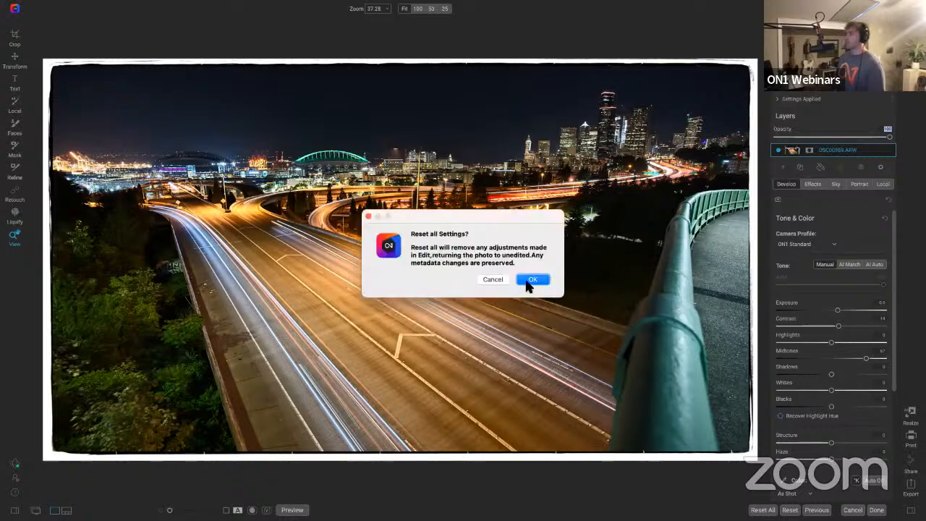
click(533, 279)
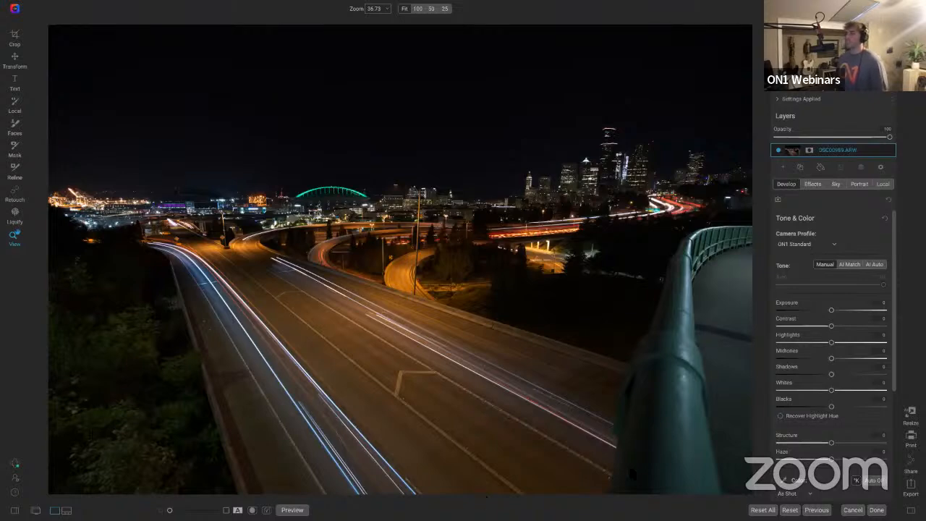
click(593, 274)
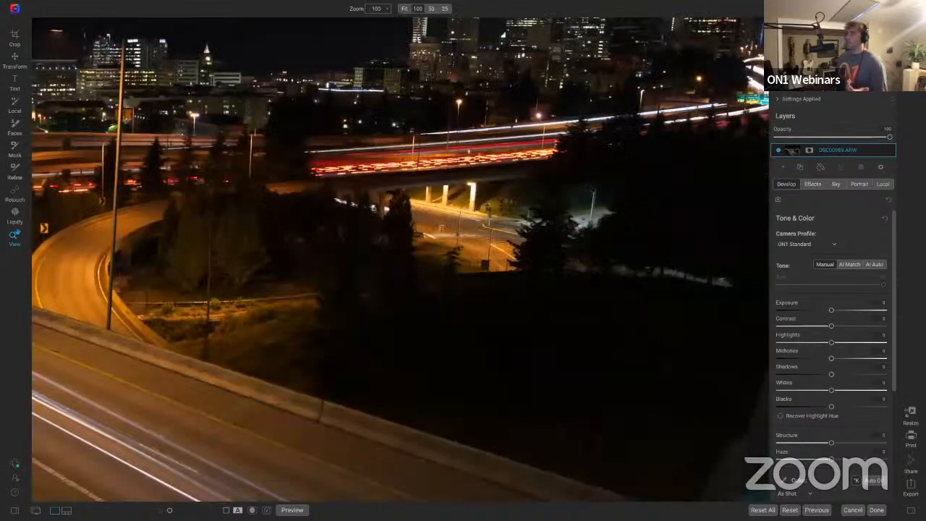
click(660, 279)
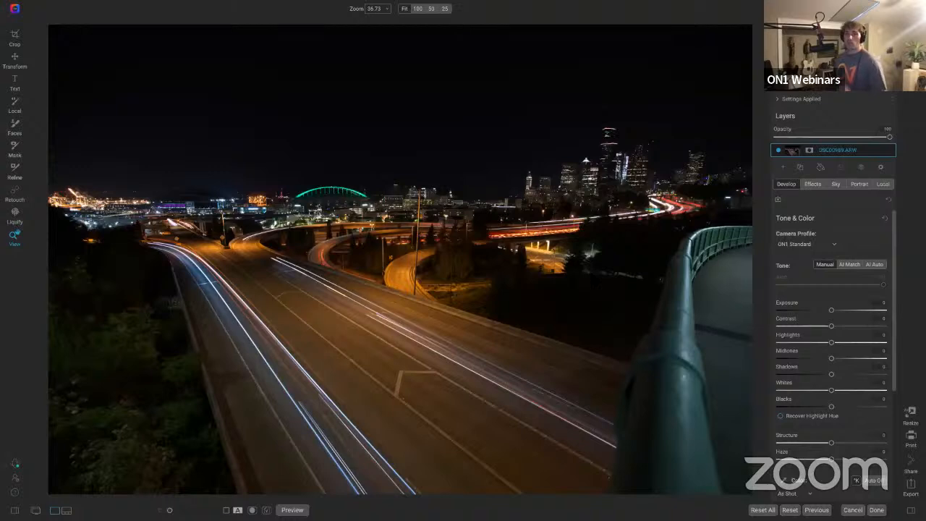
Crop the highway photo to 16x9, slightly tighter than full width, with the skyline near the upper third line
key(c)
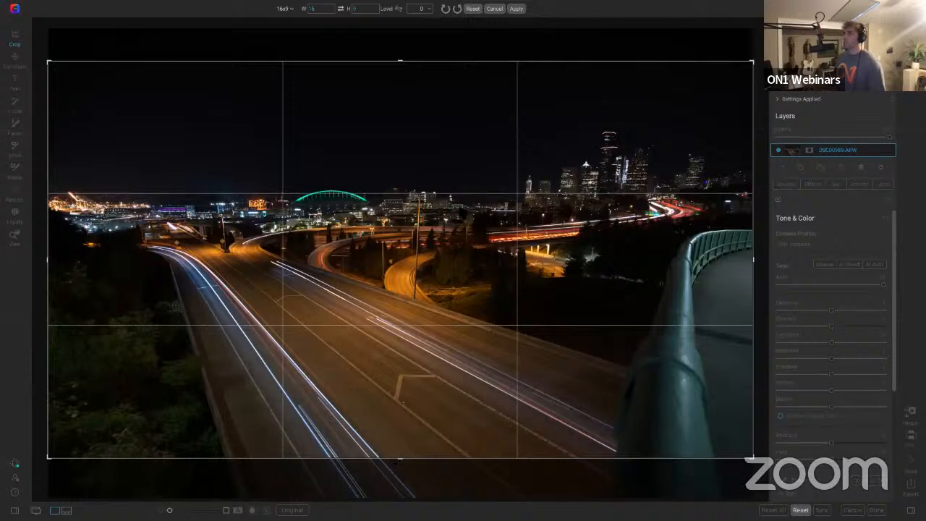
drag(463, 211, 463, 216)
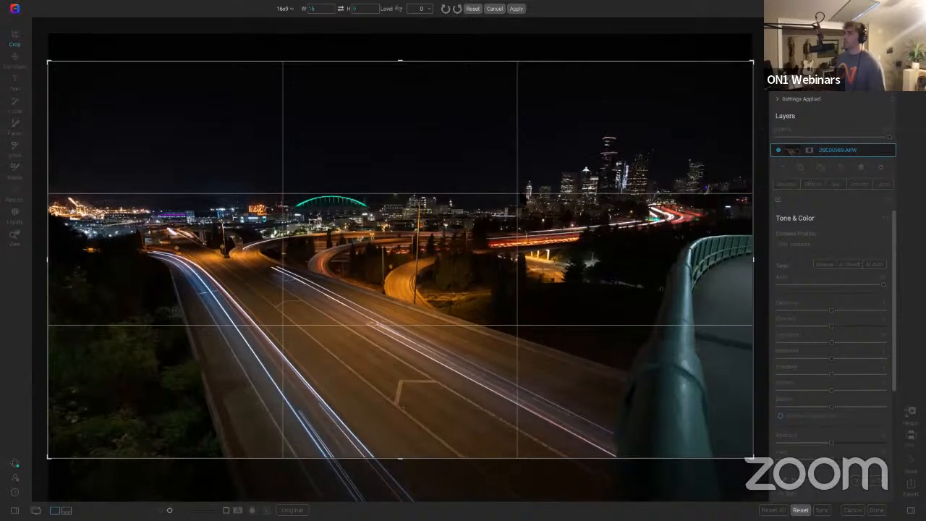
drag(401, 63, 399, 71)
drag(427, 167, 426, 170)
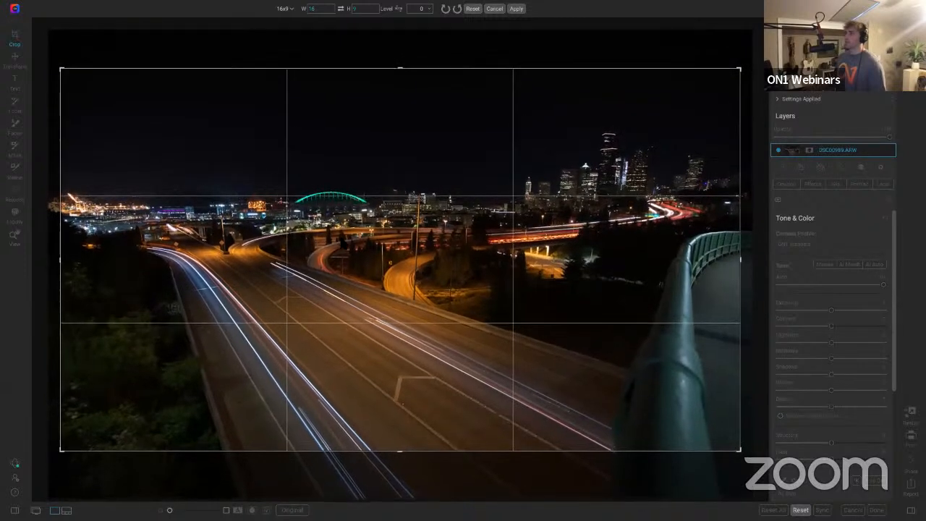
drag(338, 245, 340, 240)
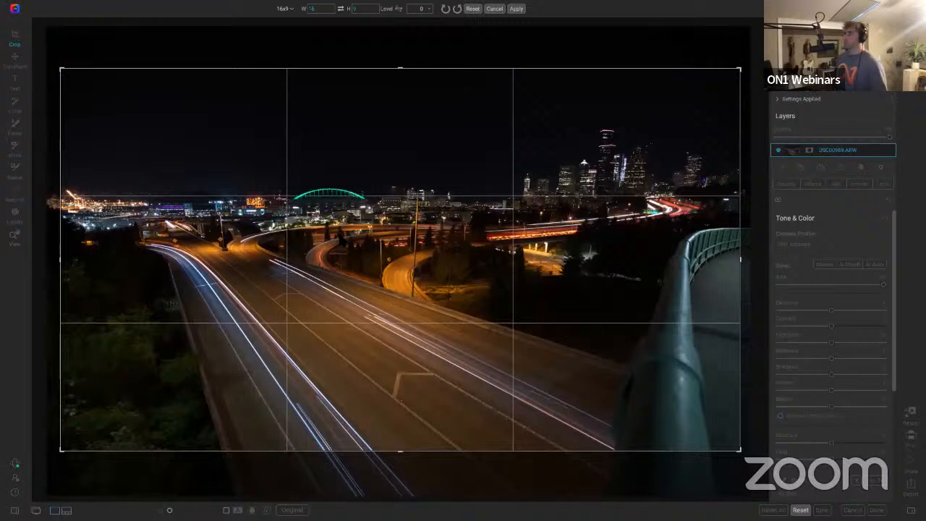
key(Return)
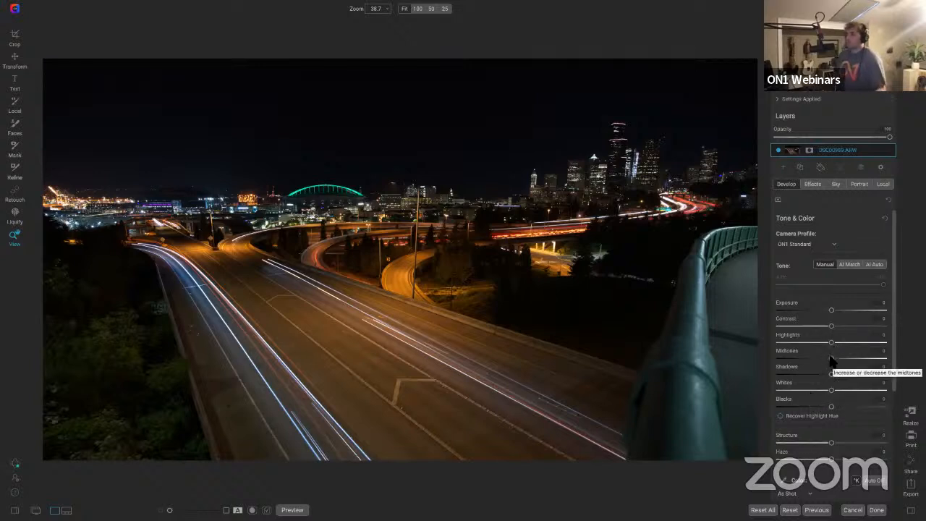
Raise the photo's Midtones to about 52 and compare the result with the original
drag(833, 359, 858, 369)
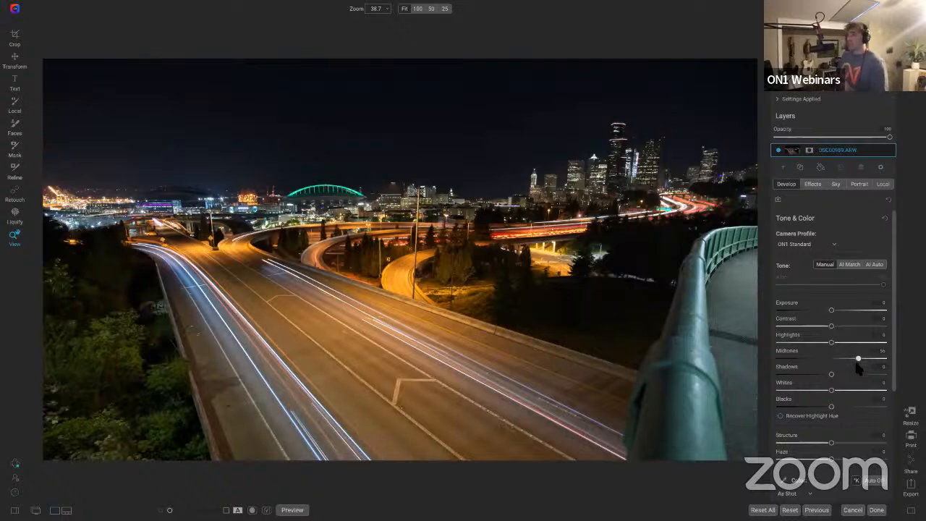
key(ctrl+p)
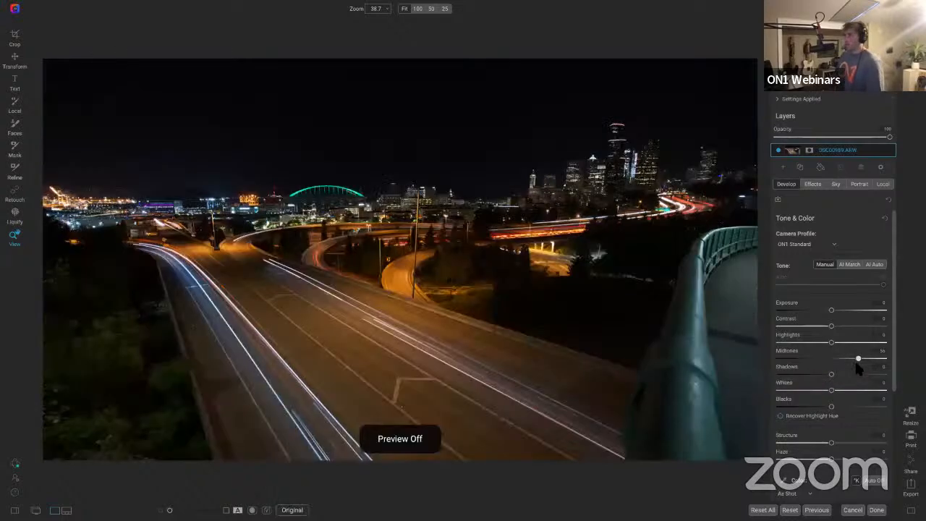
key(ctrl+p)
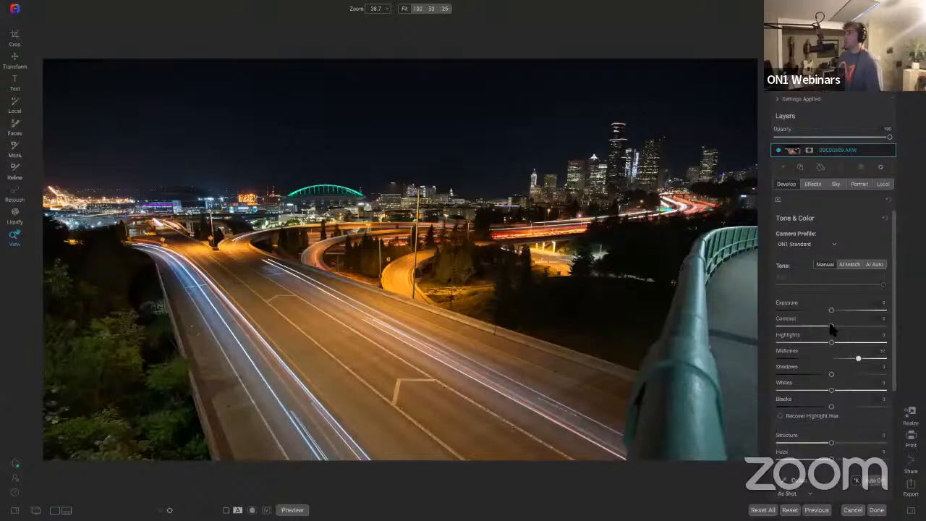
Raise the photo's Contrast to about 28, comparing it with the original along the way
drag(838, 327, 843, 328)
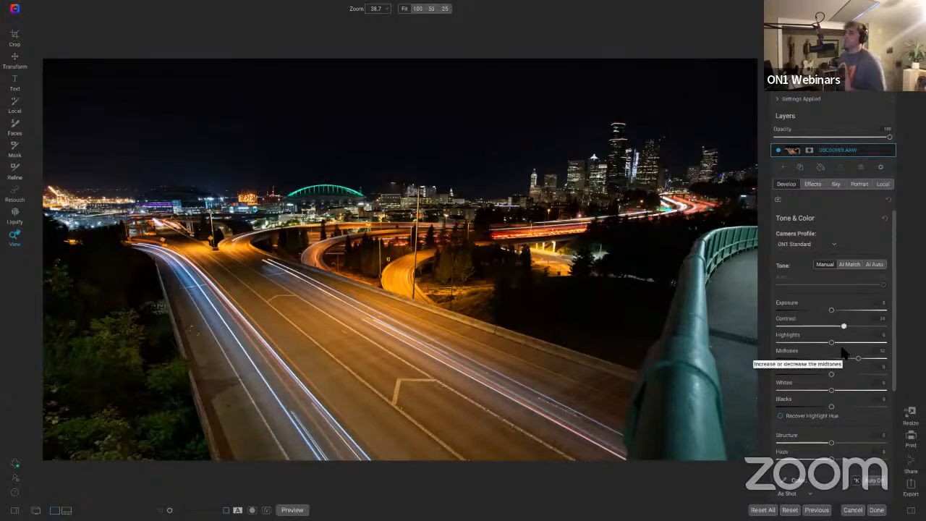
key(backslash)
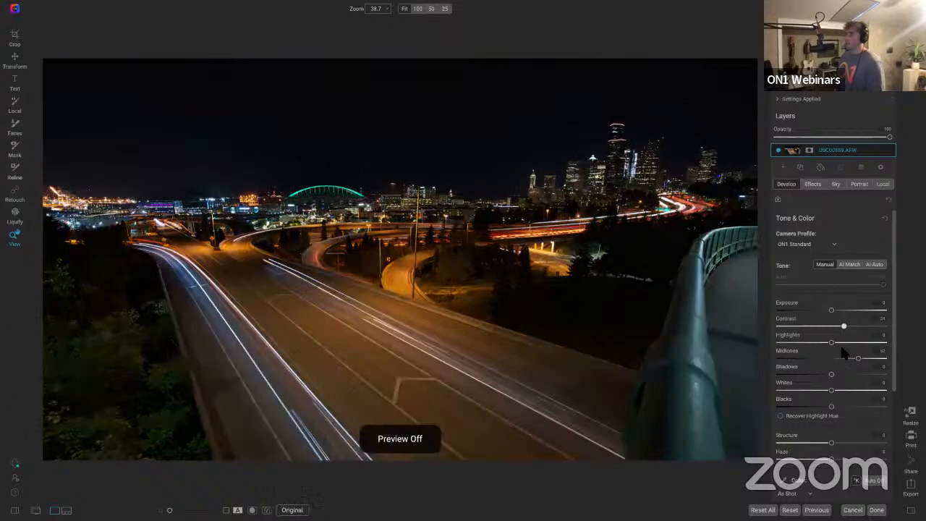
key(backslash)
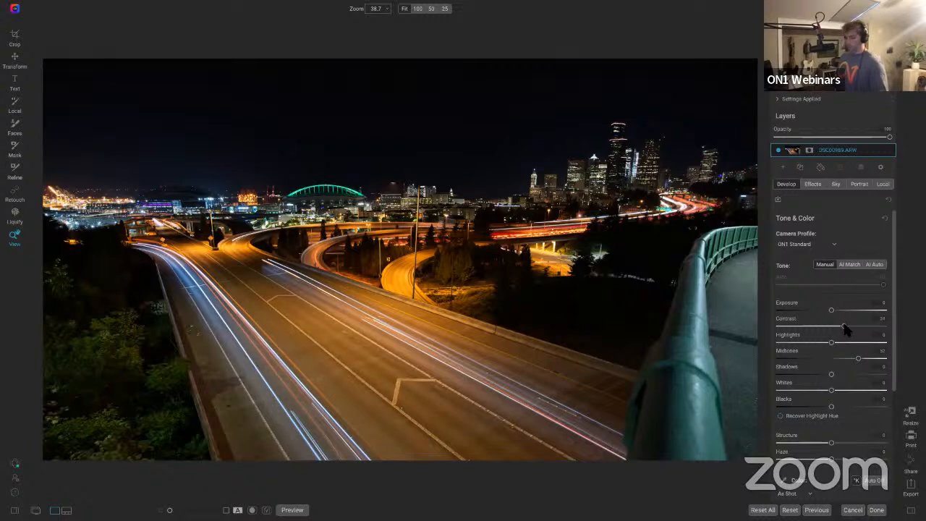
drag(844, 325, 846, 329)
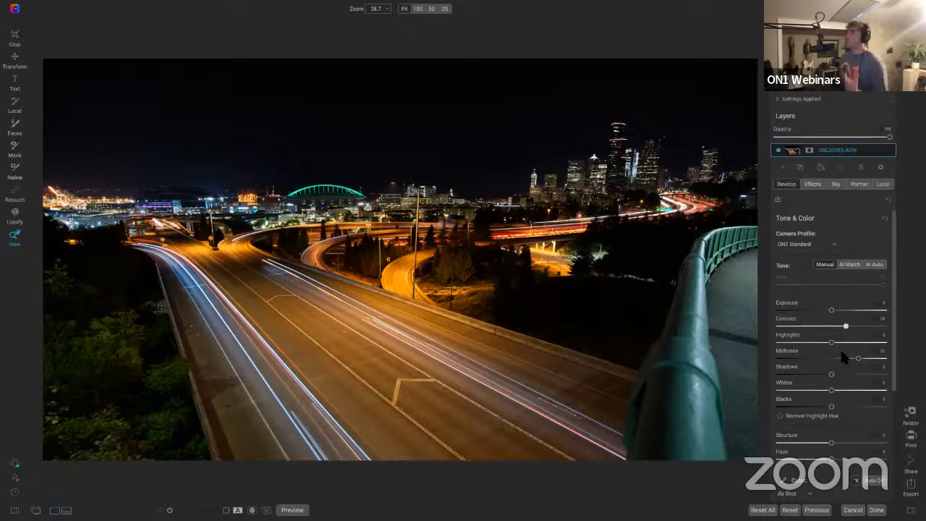
Add a Dynamic Contrast filter to the highway photo
click(818, 185)
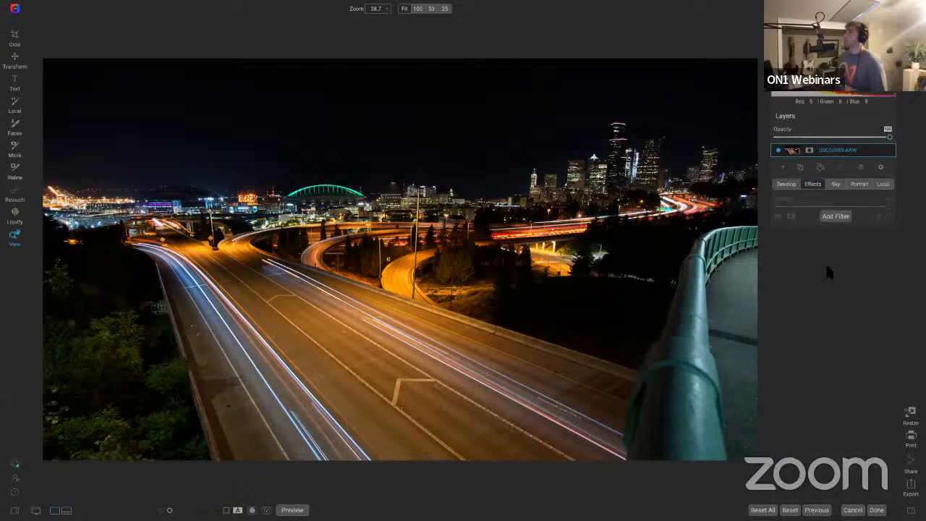
click(834, 216)
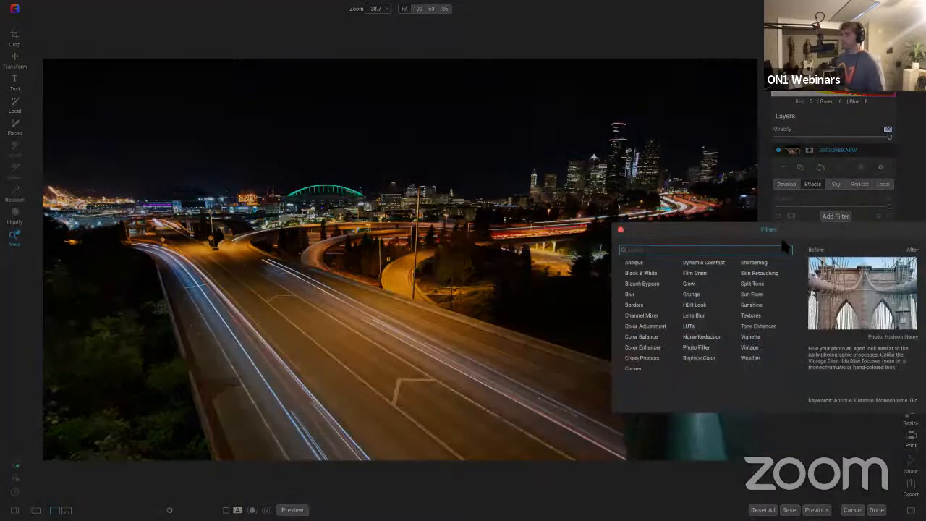
click(709, 262)
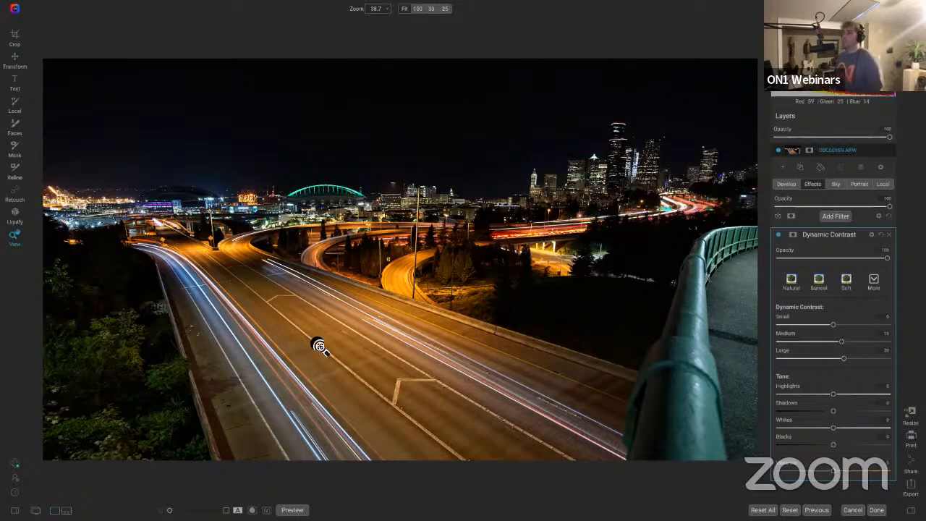
Examine the port lights and stadium up close with the Dynamic Contrast filter off and on
click(85, 204)
click(83, 203)
click(83, 203)
drag(89, 209, 395, 339)
click(777, 233)
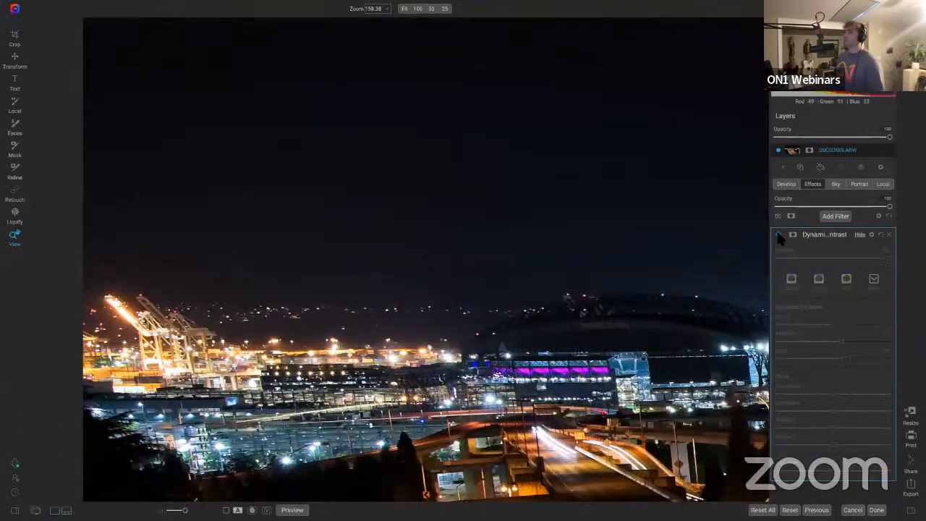
click(778, 234)
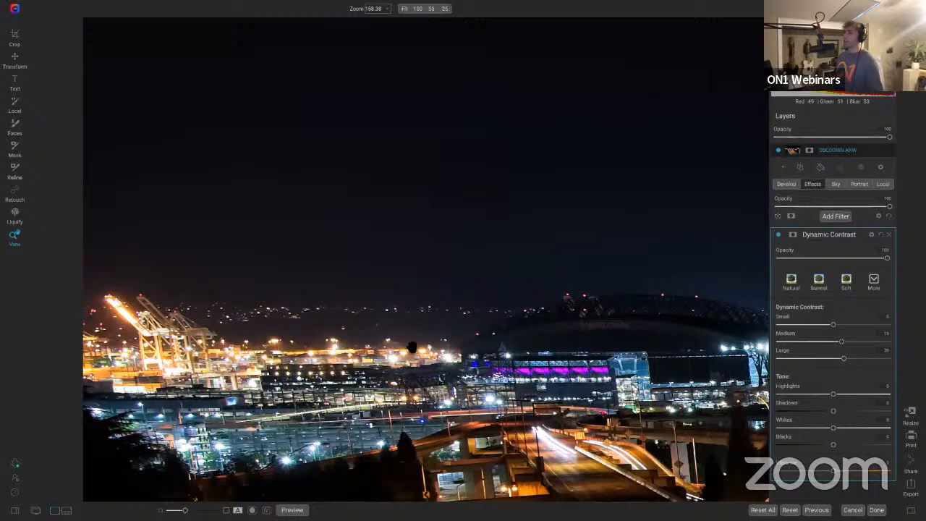
key(ctrl+0)
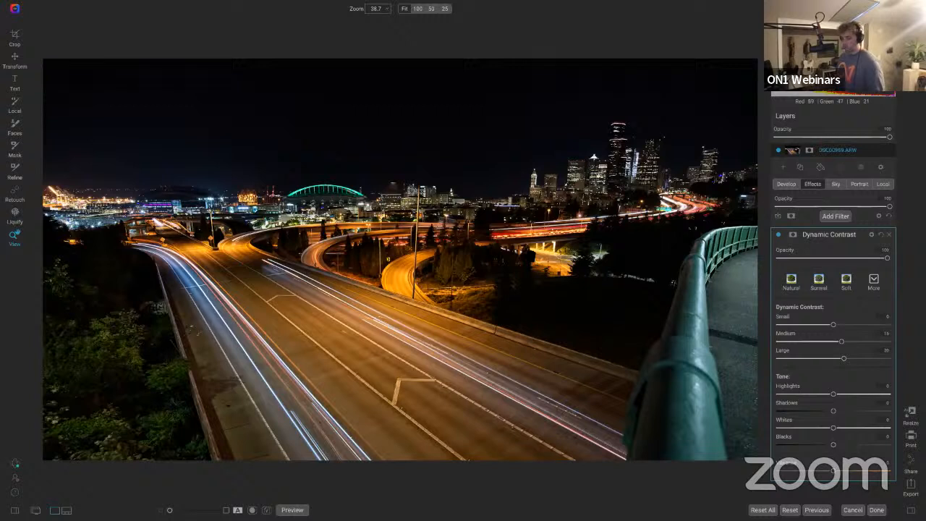
Set the masking brush to Paint In and invert the Dynamic Contrast filter's mask to black
key(b)
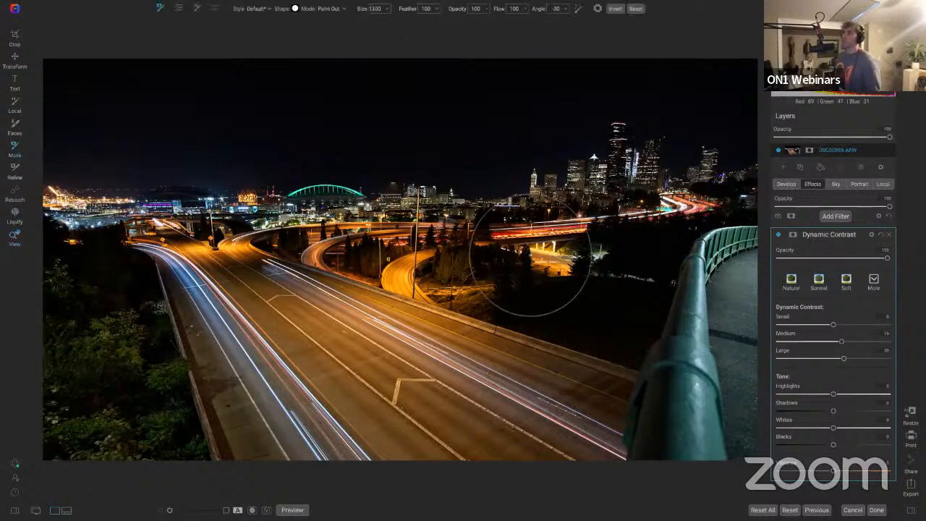
click(337, 9)
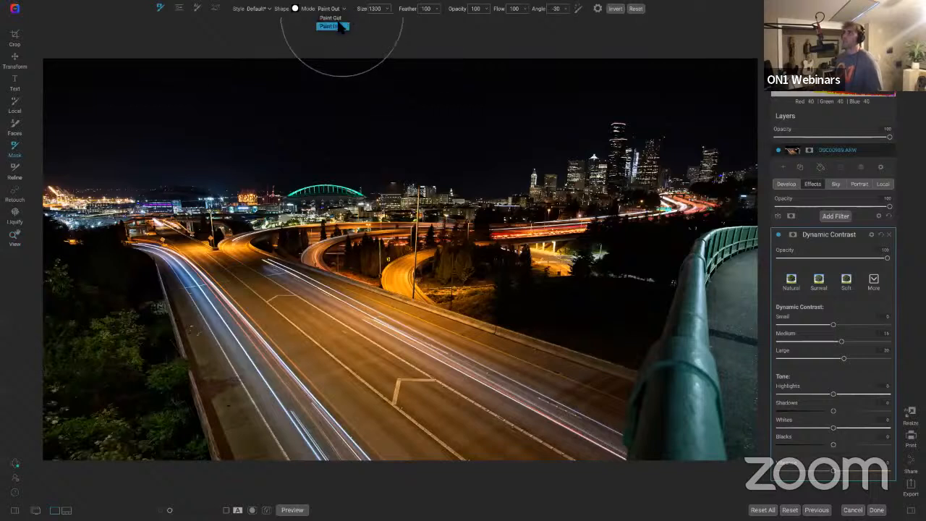
click(339, 26)
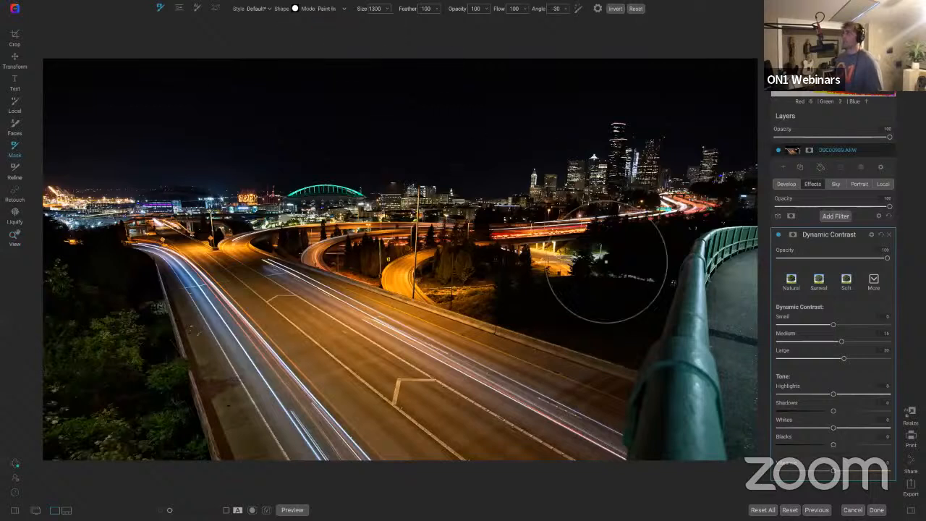
click(794, 236)
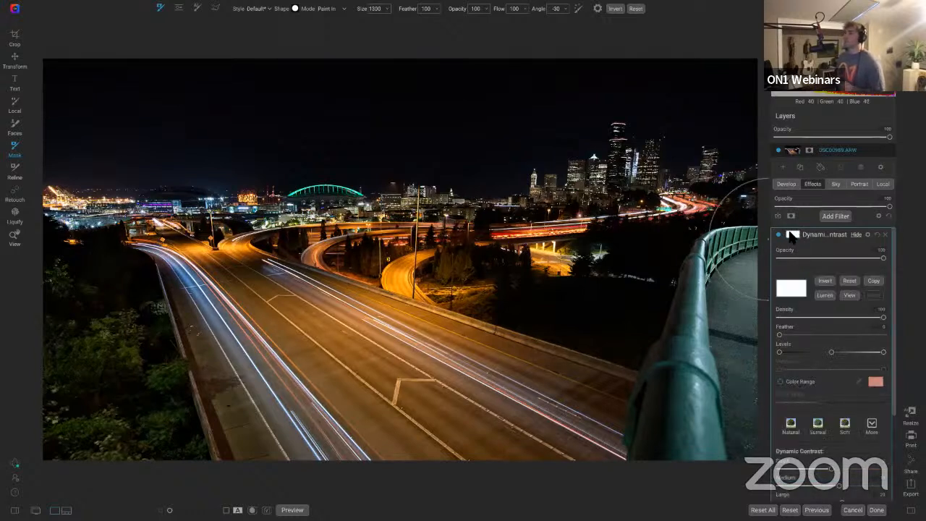
click(830, 282)
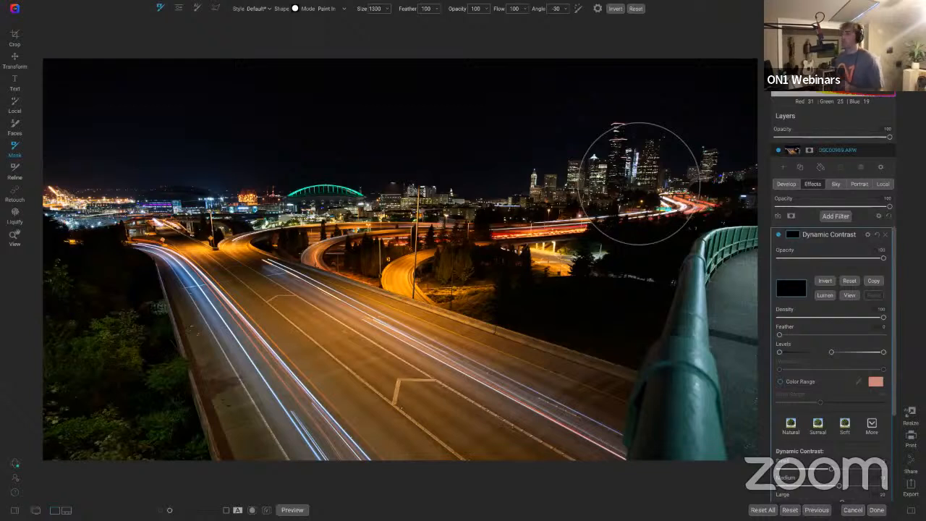
Inspect the Dynamic Contrast mask as solid black and solid white by inverting it, ending on black
click(849, 296)
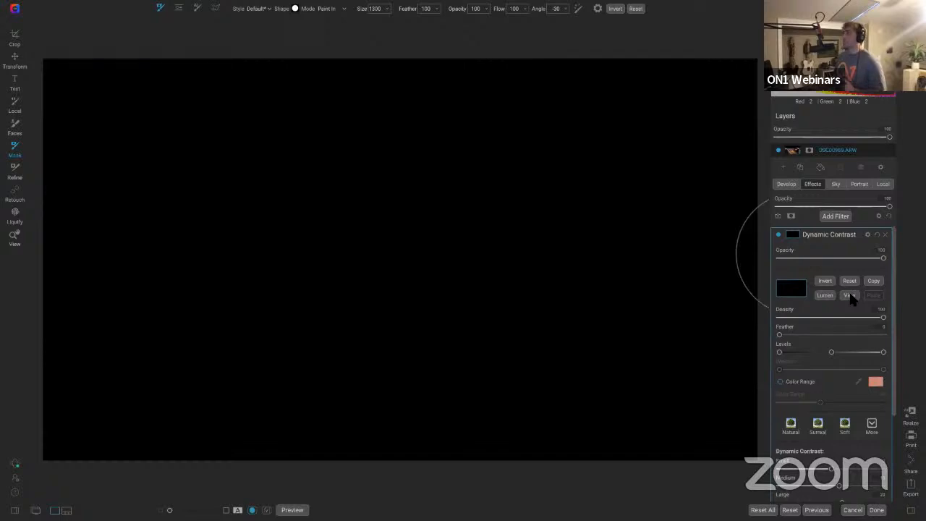
click(847, 295)
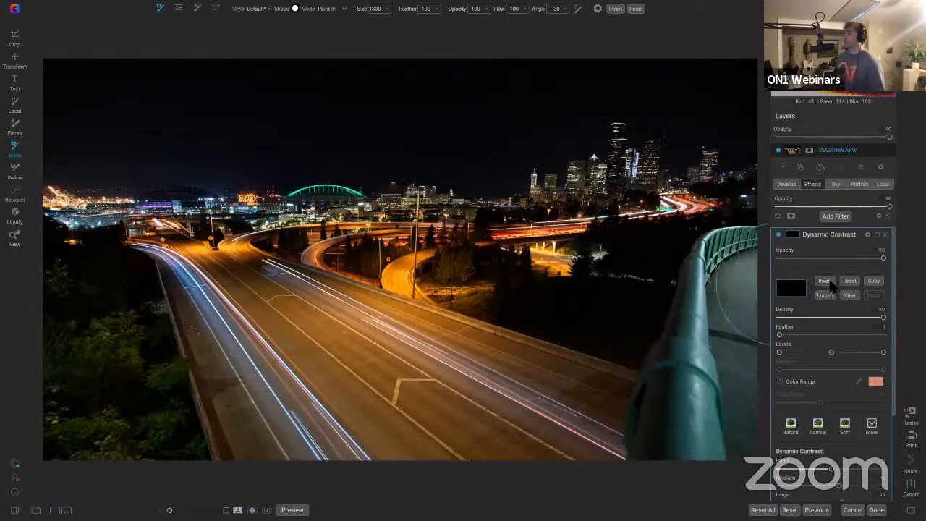
click(826, 281)
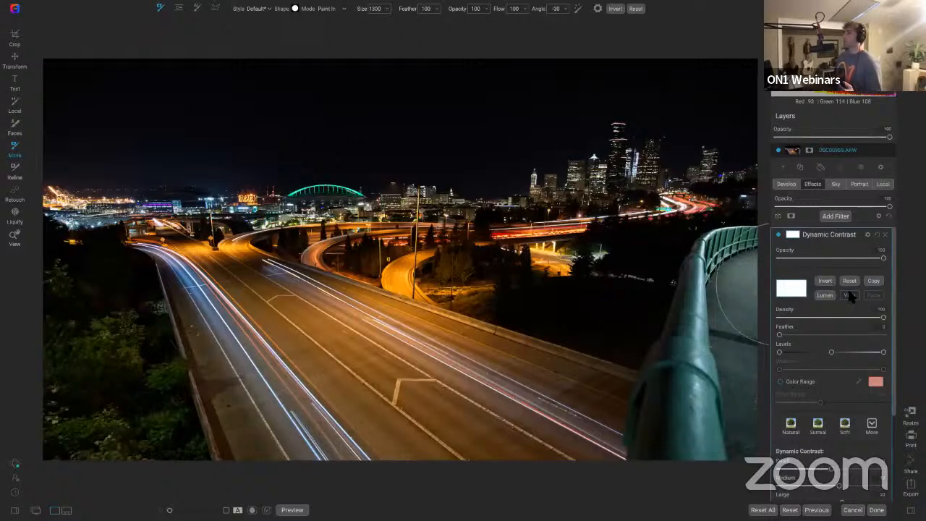
click(849, 295)
click(850, 296)
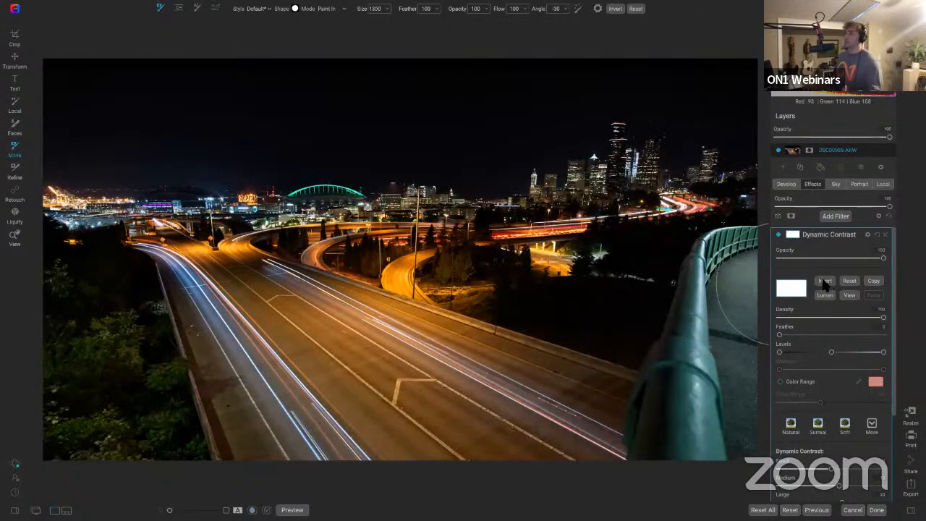
click(826, 282)
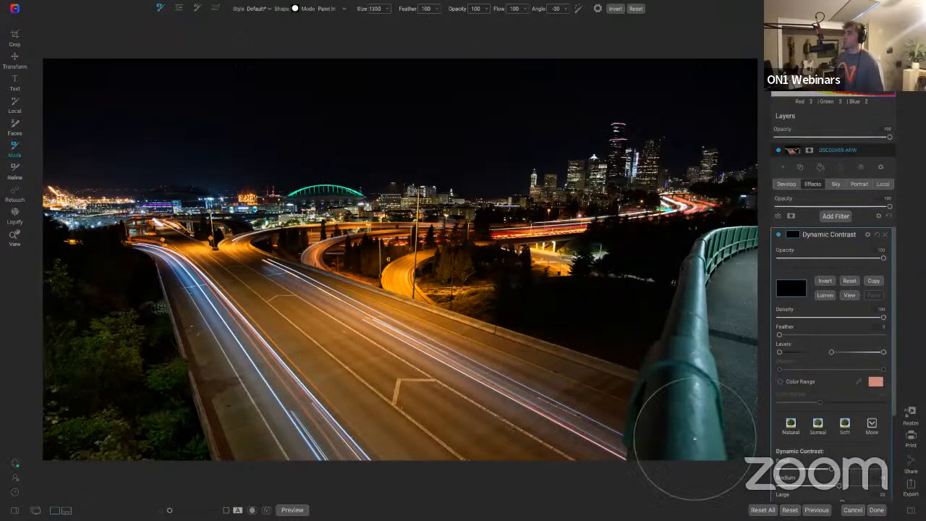
Paint the Dynamic Contrast effect into the highway, railing and ground below the sky, comparing the photo with the filter off and on
mouse_move(514, 425)
mouse_down()
mouse_move(395, 396)
mouse_move(483, 362)
mouse_move(383, 303)
mouse_move(318, 328)
mouse_move(231, 320)
mouse_move(140, 284)
mouse_up()
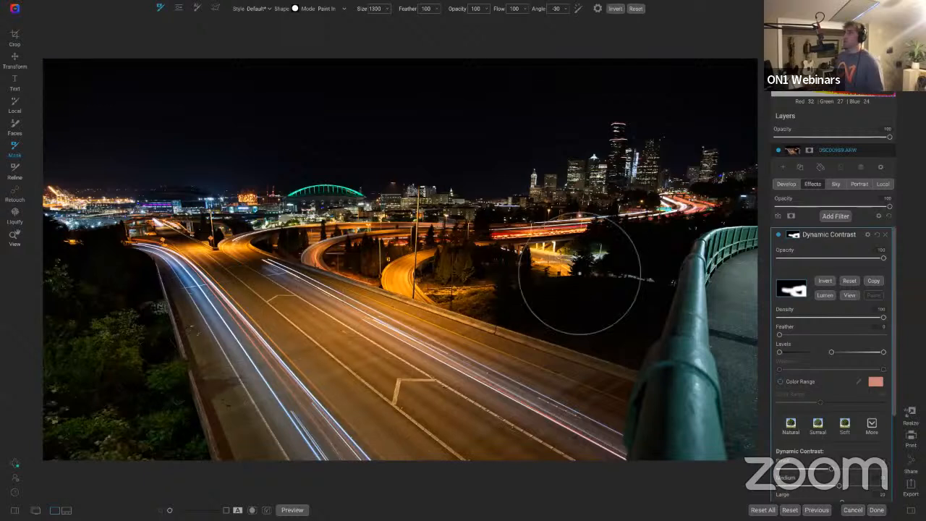
mouse_move(622, 291)
mouse_down()
mouse_move(741, 219)
mouse_move(745, 247)
mouse_move(734, 268)
mouse_move(702, 284)
mouse_up()
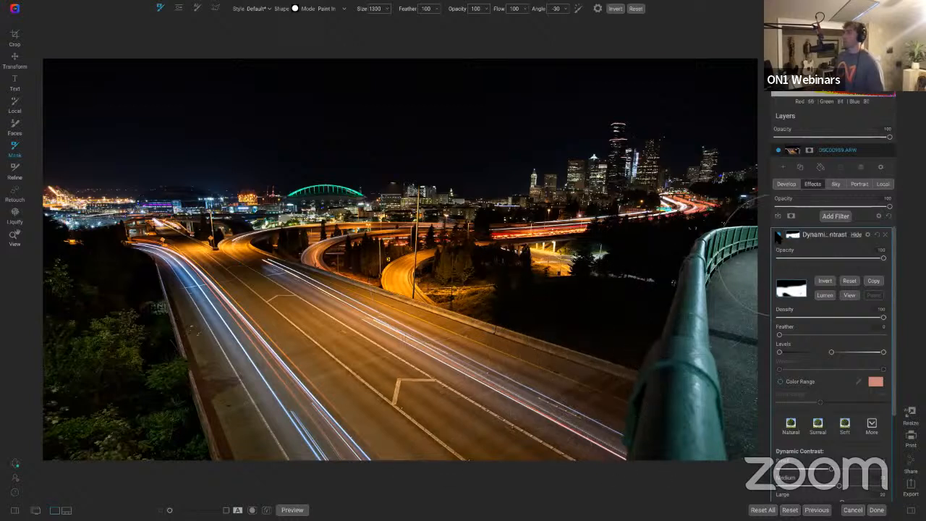
click(778, 235)
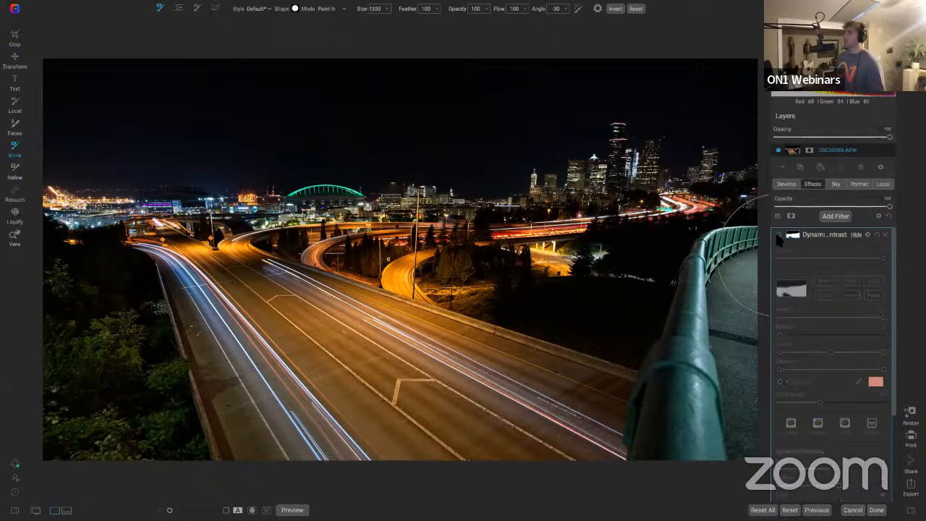
click(778, 235)
click(778, 235)
click(778, 235)
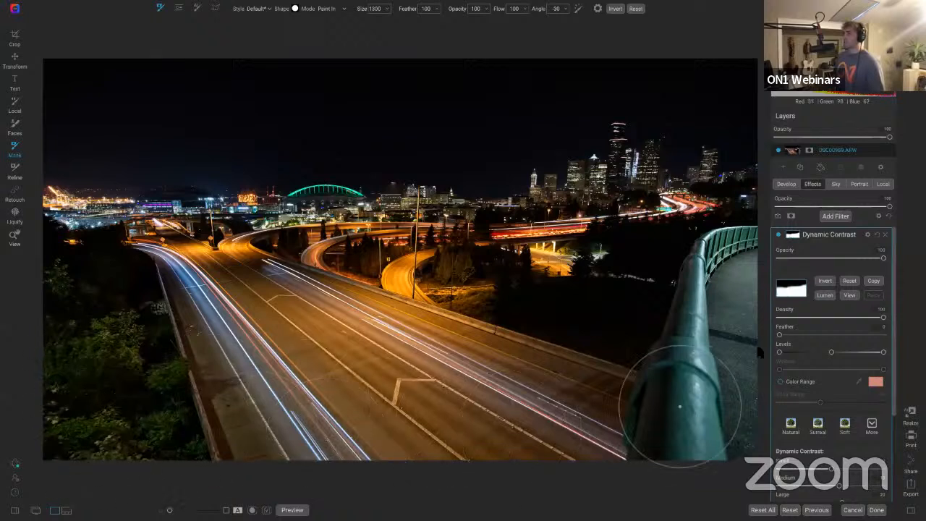
click(777, 233)
click(778, 233)
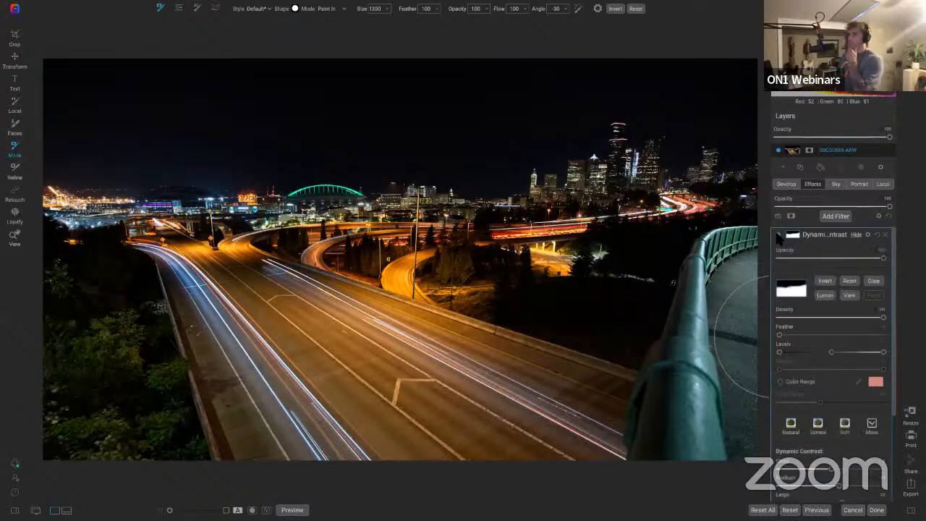
click(778, 235)
click(777, 235)
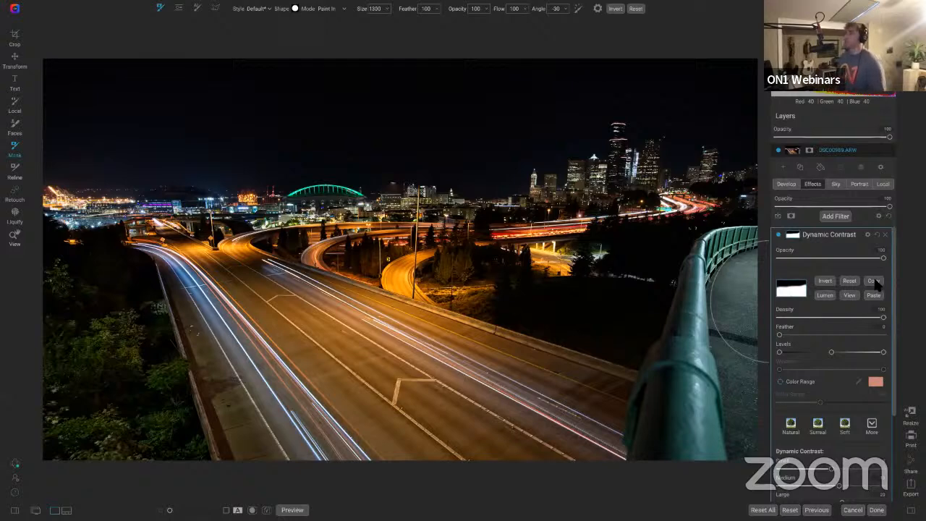
Add a Black & White filter above Dynamic Contrast and compare it with the color version
click(834, 217)
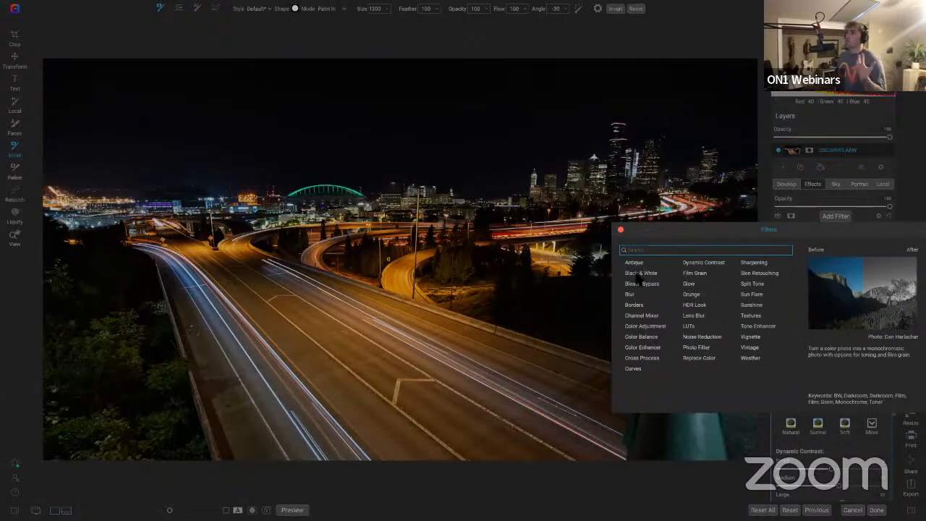
click(639, 273)
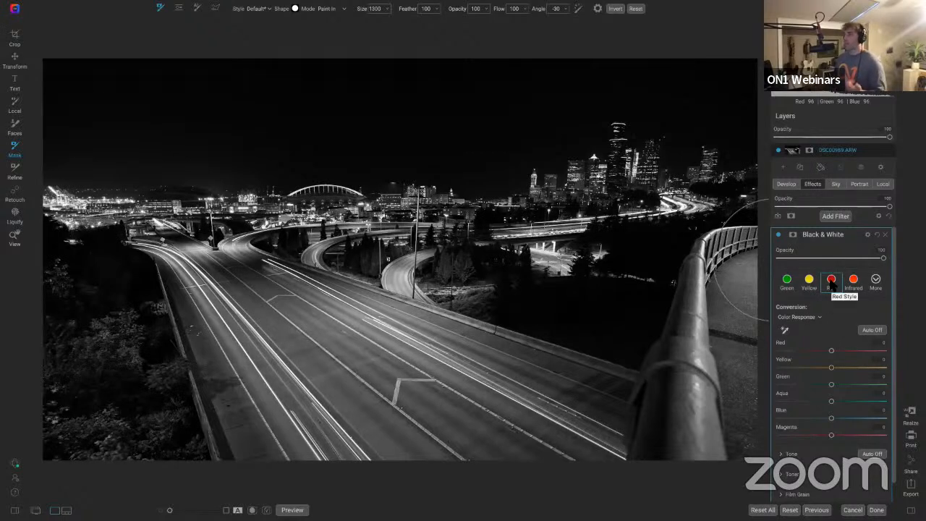
click(778, 235)
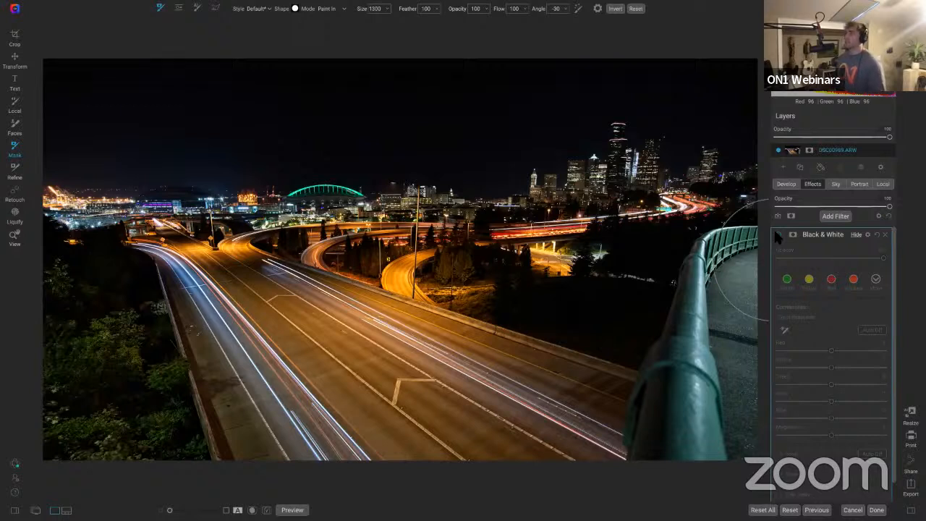
click(776, 234)
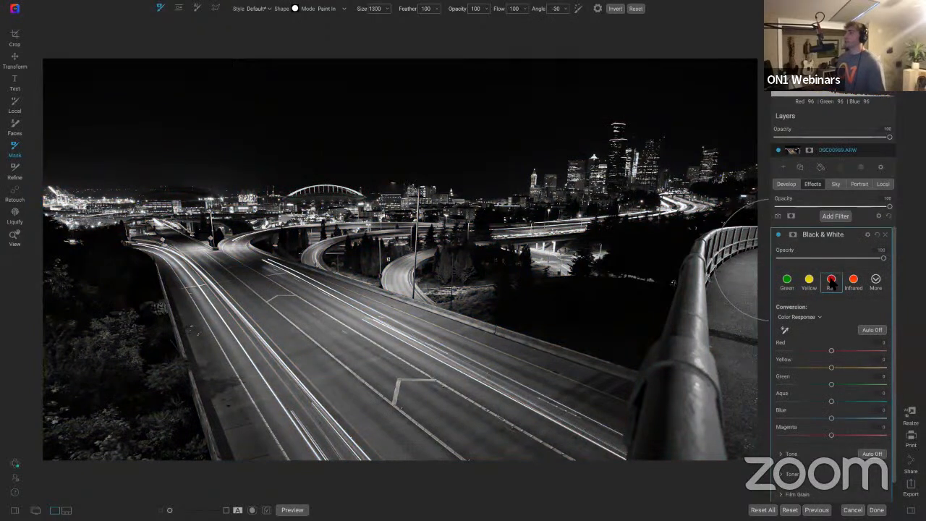
Apply the Red style to the Black & White filter, resetting it once to compare the road tones up close
click(831, 280)
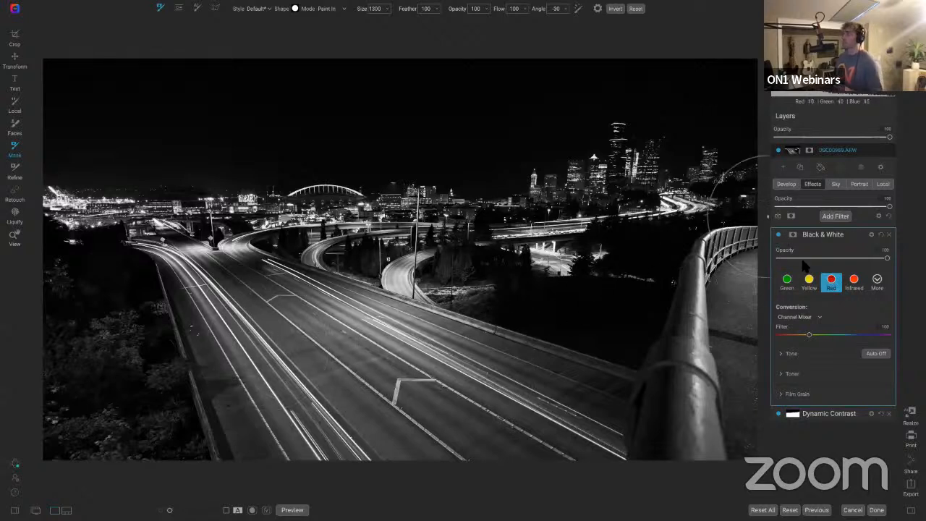
click(880, 234)
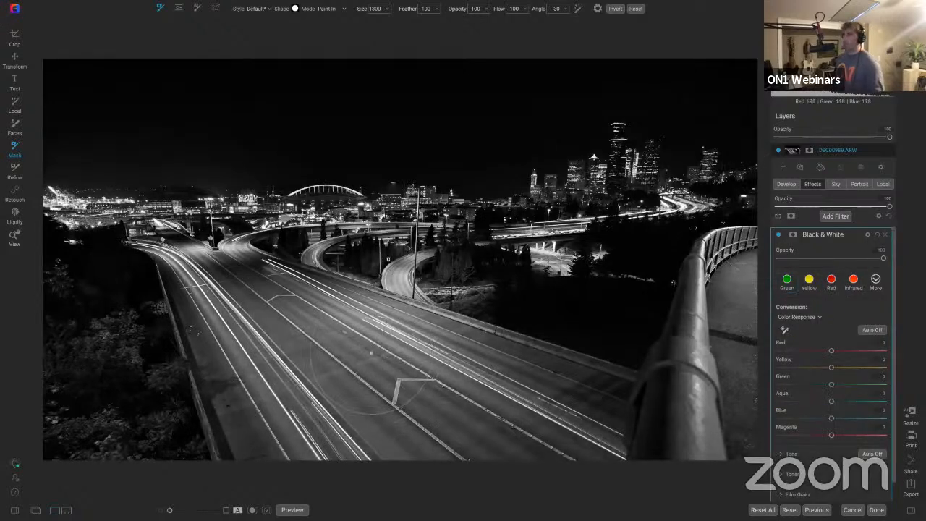
key(ctrl+plus)
key(z)
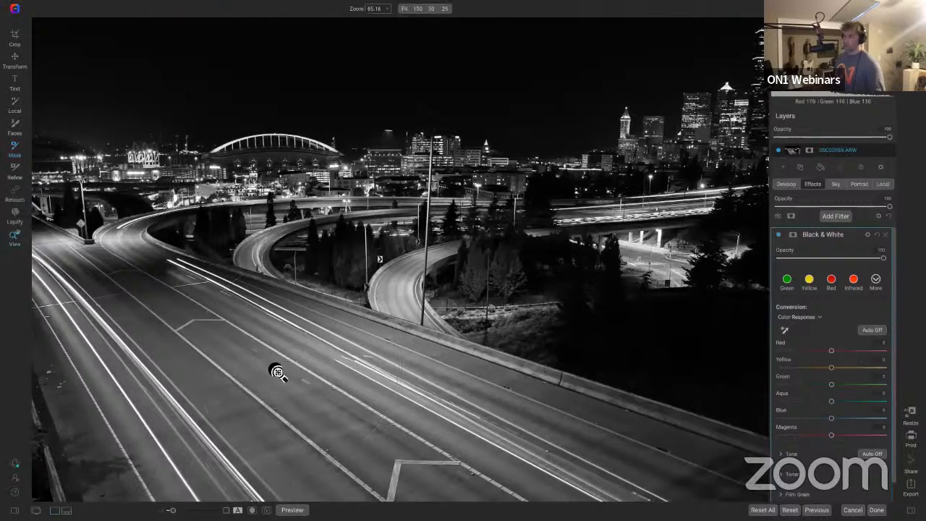
drag(295, 287, 316, 262)
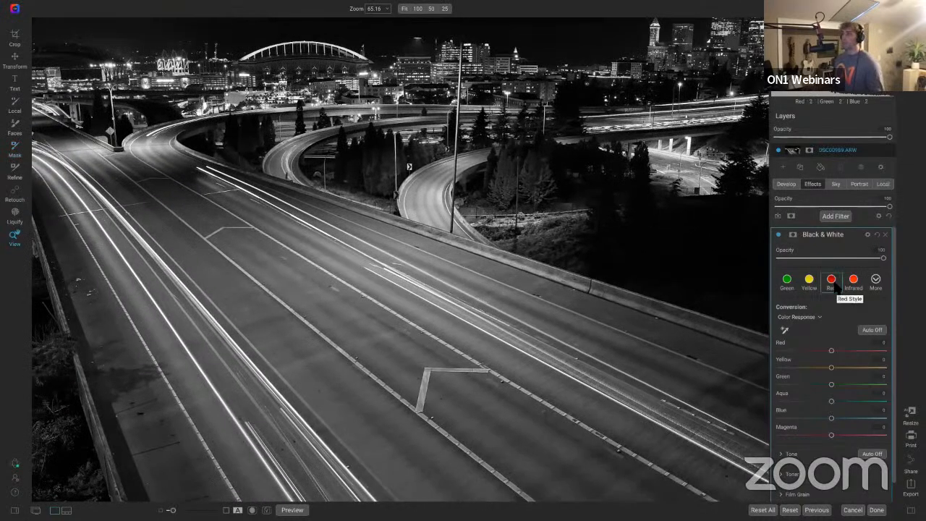
click(833, 285)
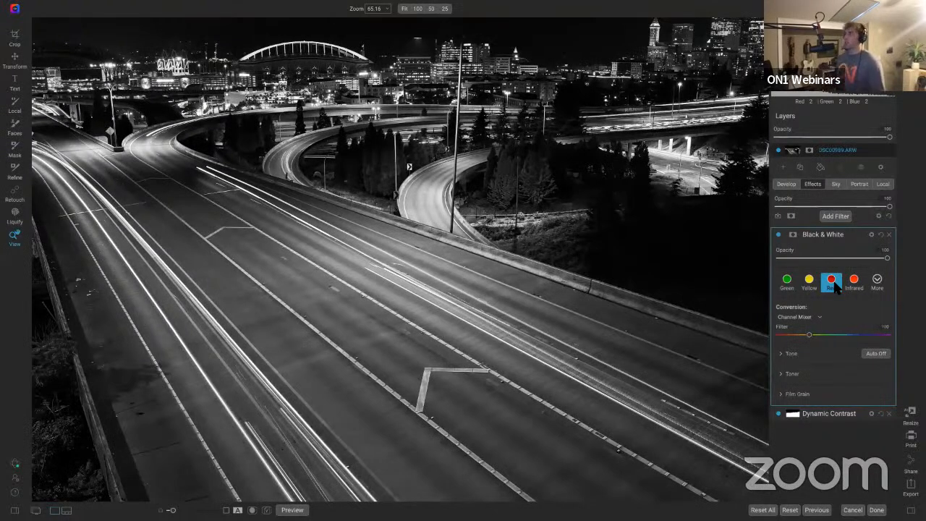
click(300, 235)
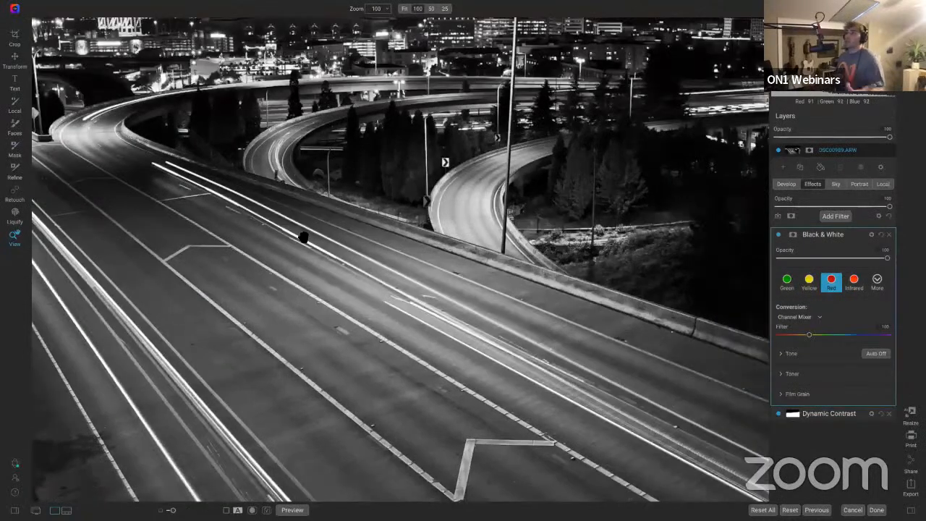
click(299, 234)
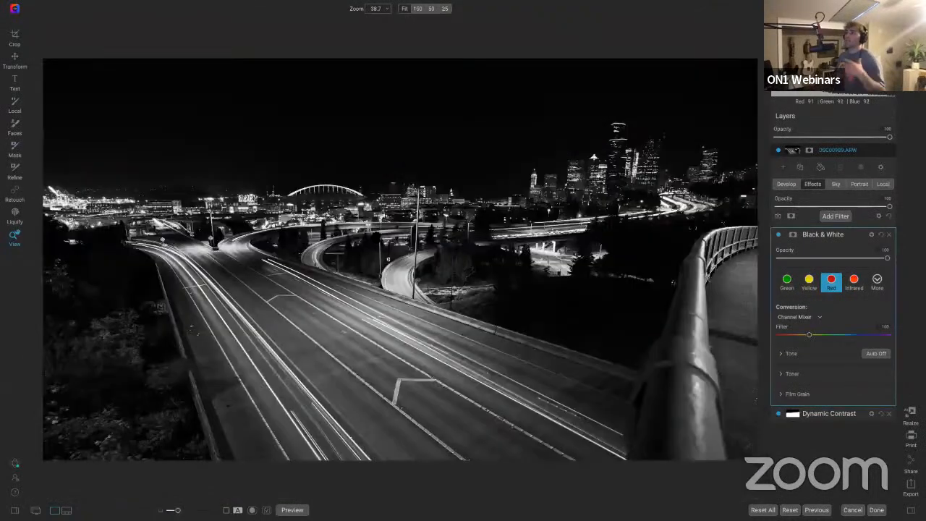
Set the Black & White filter's blending mode to Luminosity
click(871, 235)
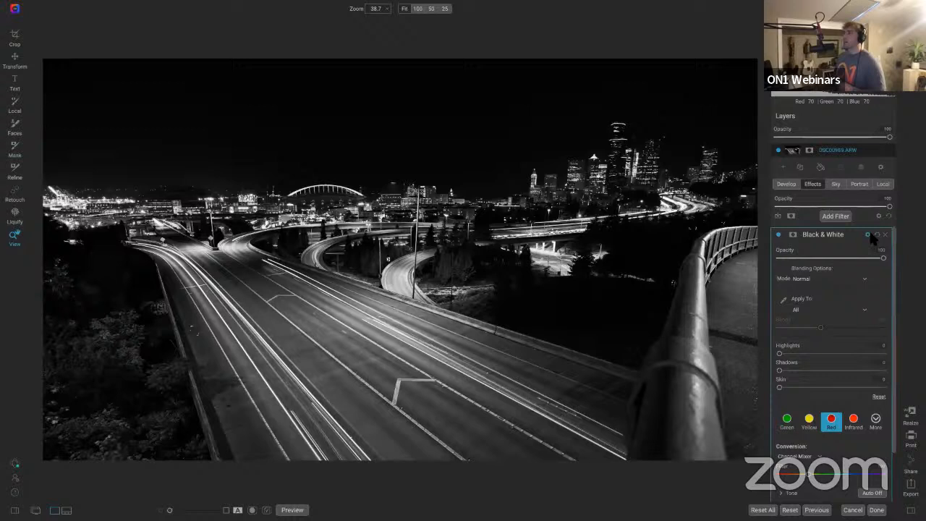
click(816, 280)
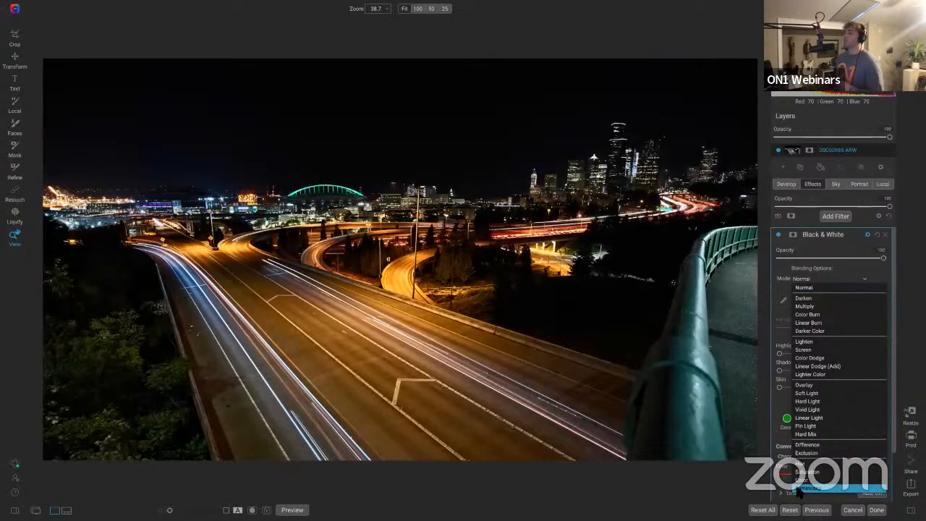
click(799, 489)
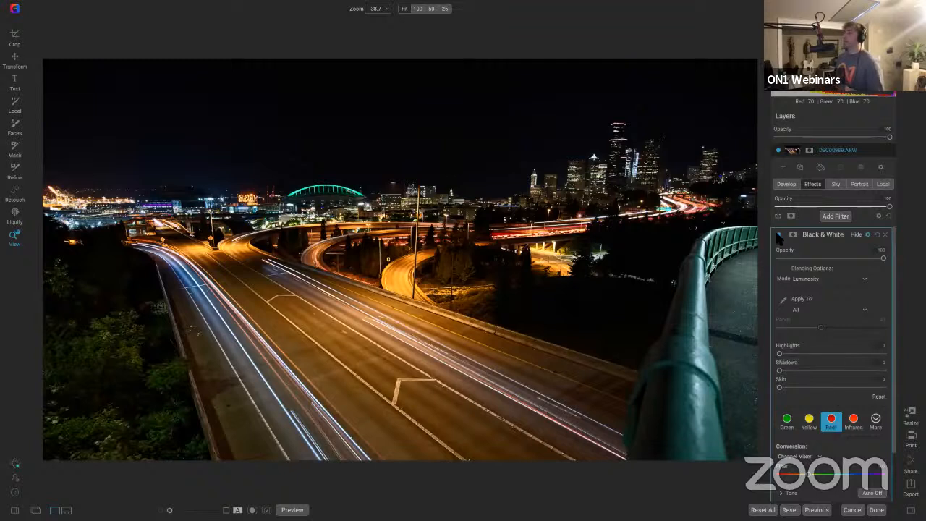
Compare the photo with the Black & White filter off and on, checking the sky, skyline and highway
click(778, 235)
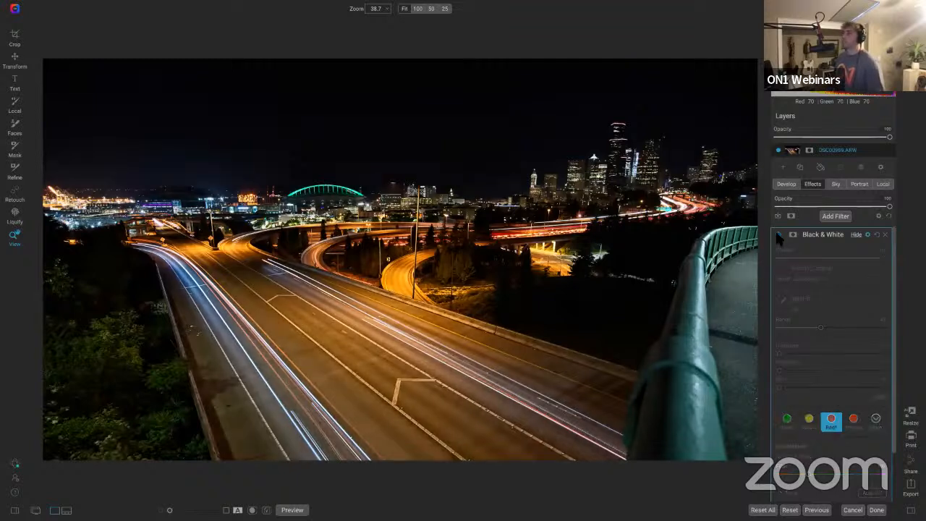
click(777, 234)
click(778, 234)
click(777, 234)
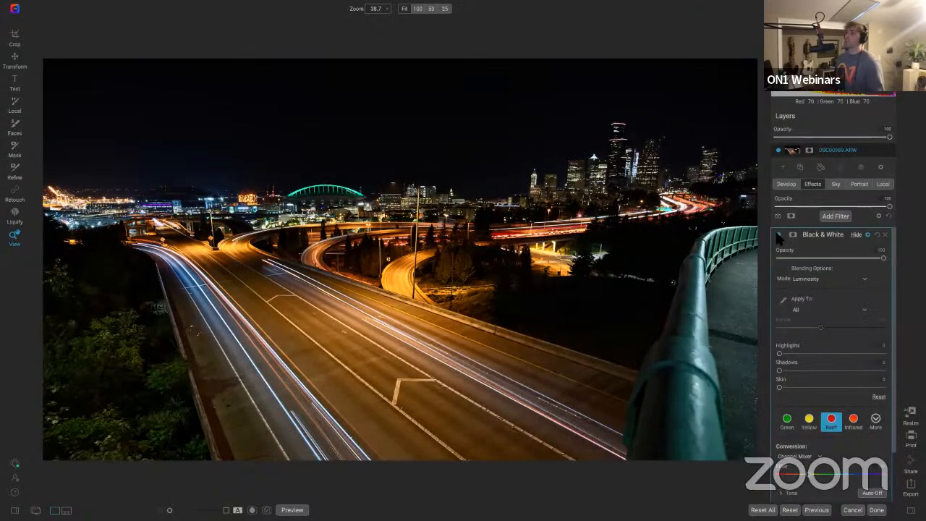
click(777, 234)
click(776, 234)
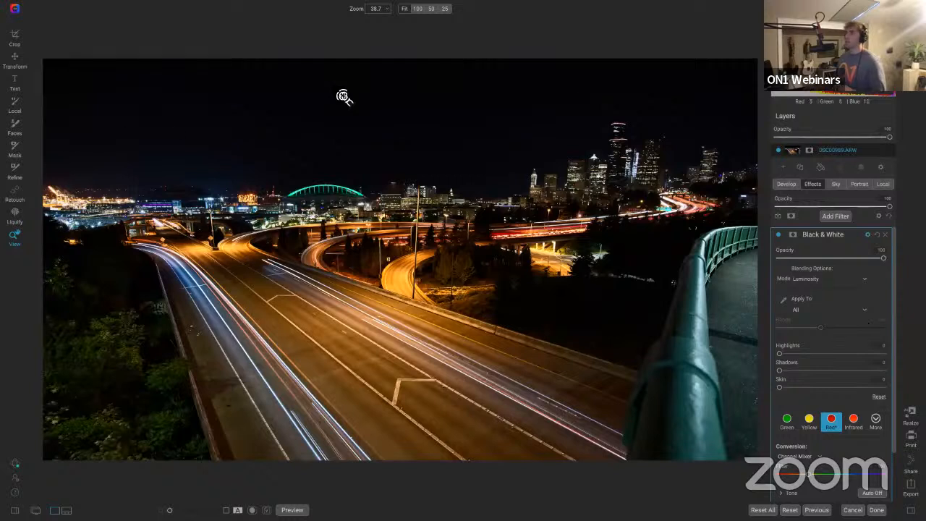
click(778, 235)
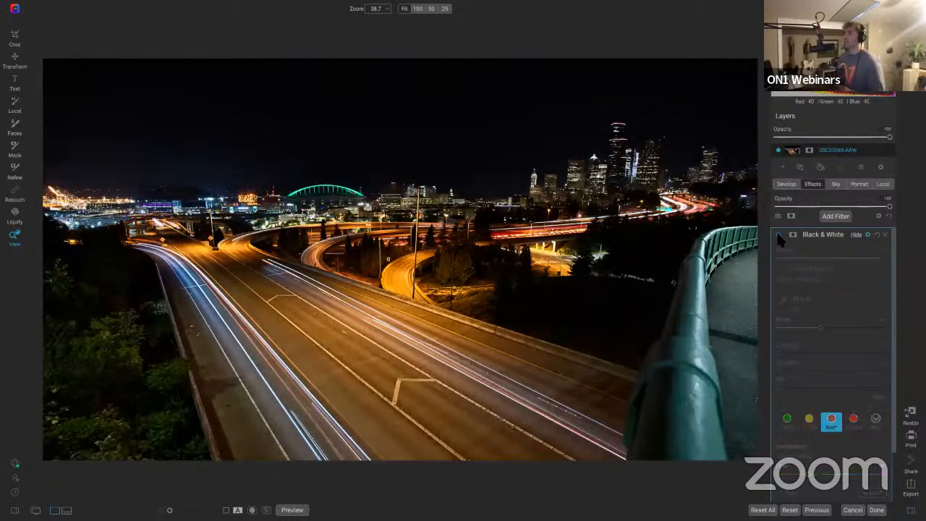
click(778, 235)
click(778, 235)
click(777, 234)
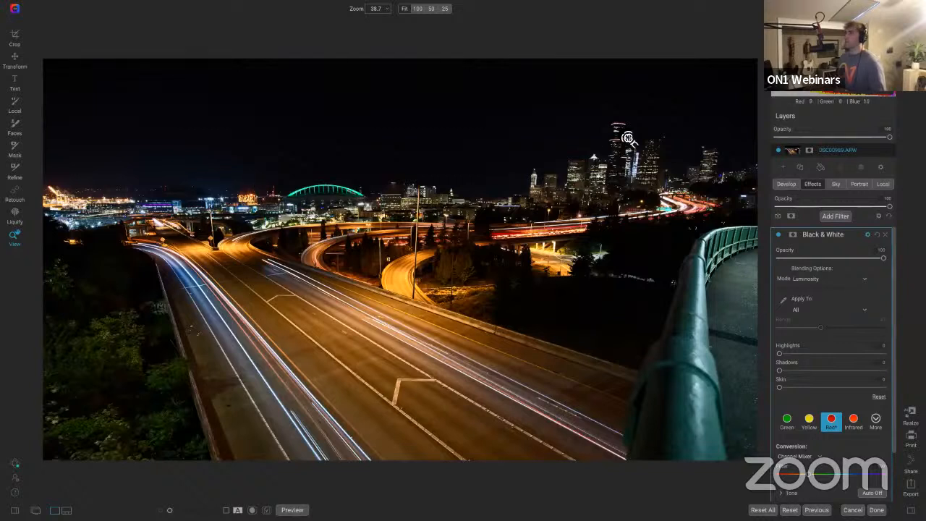
Paste the Dynamic Contrast mask onto the Black & White filter so it covers only the ground below the sky
click(792, 234)
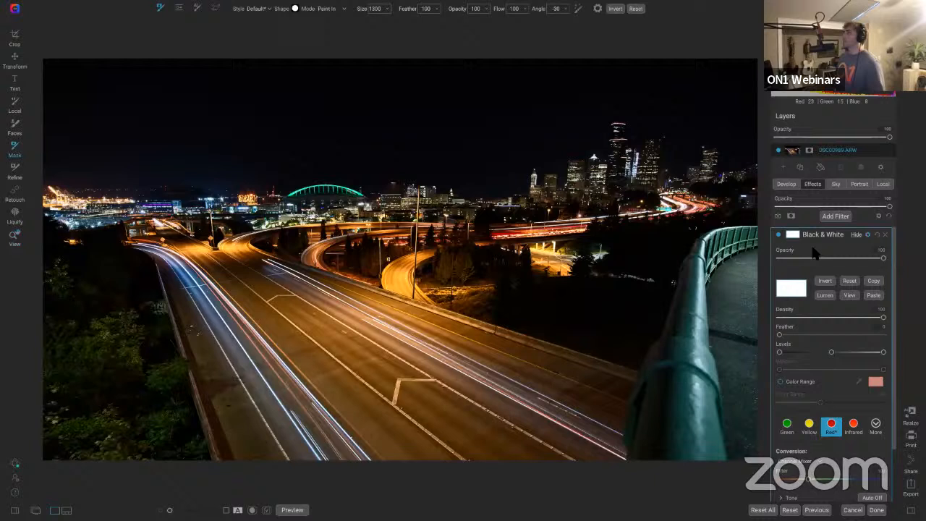
click(874, 296)
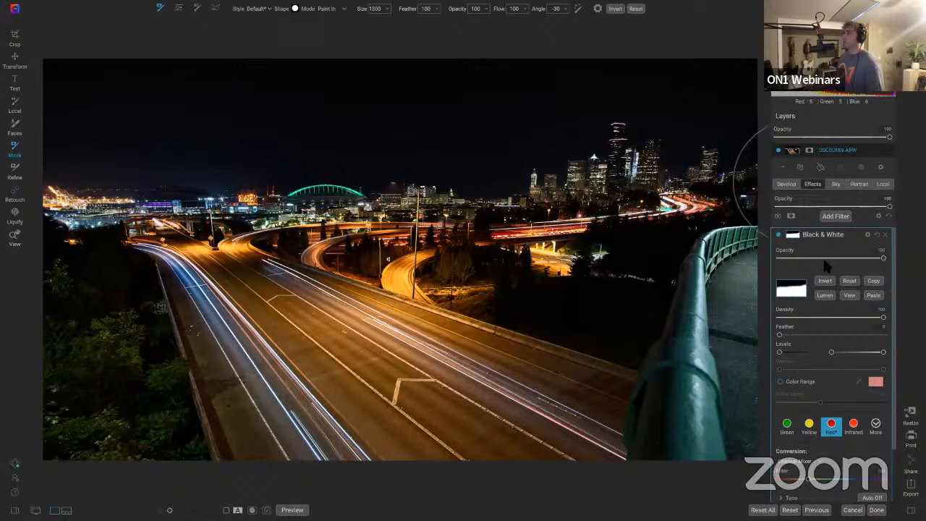
Add a local adjustment named "Sky and city" and give it the copied mask inverted, covering the sky and skyline
click(885, 185)
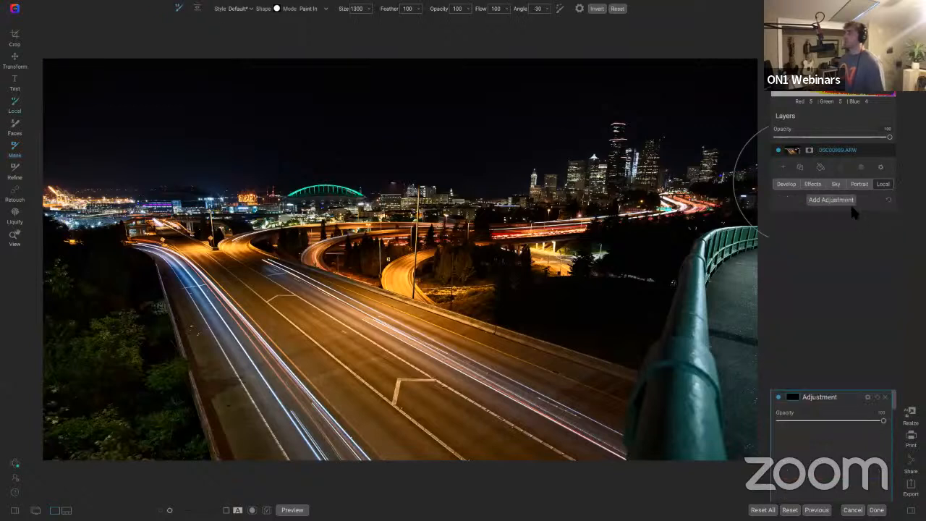
click(839, 200)
double_click(823, 219)
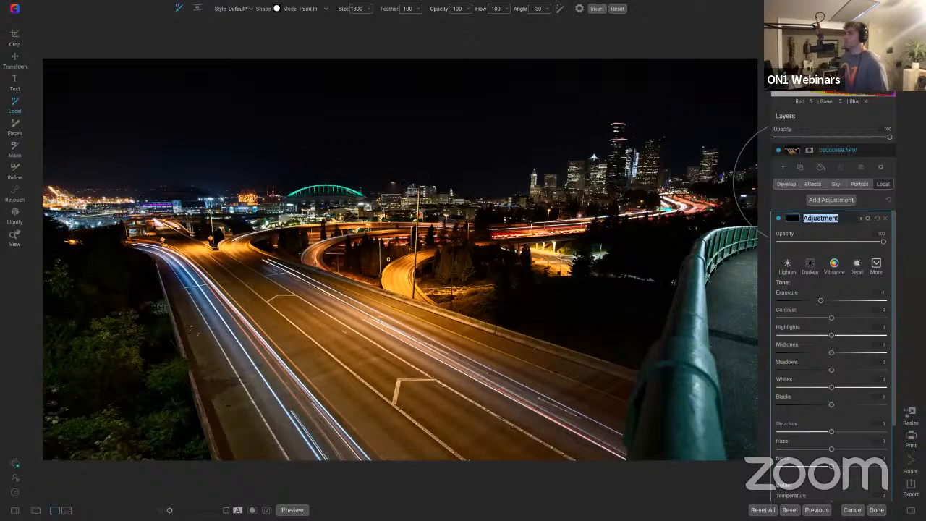
text(Sky)
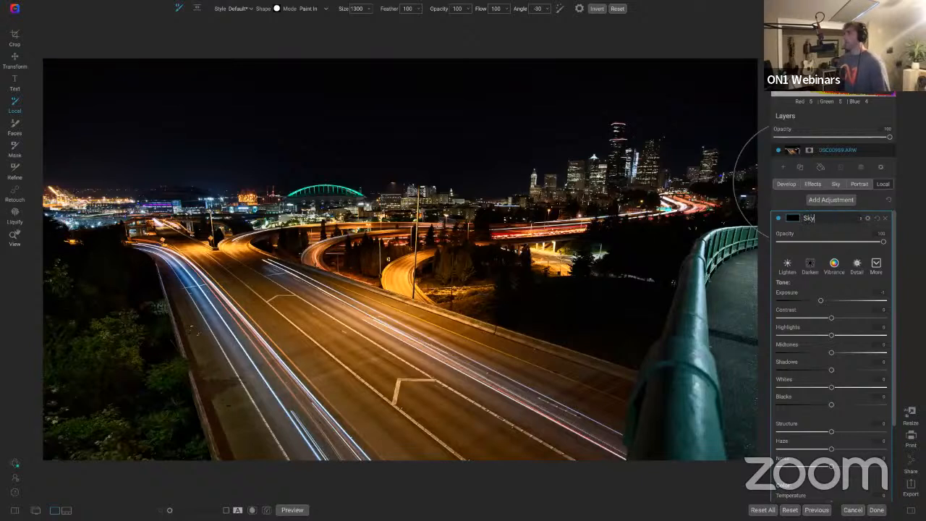
text( and city)
key(Return)
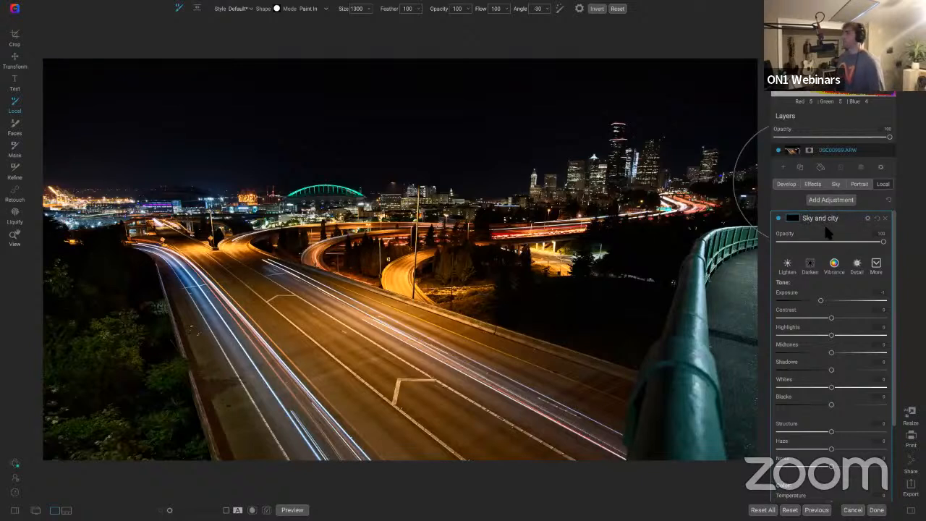
click(793, 218)
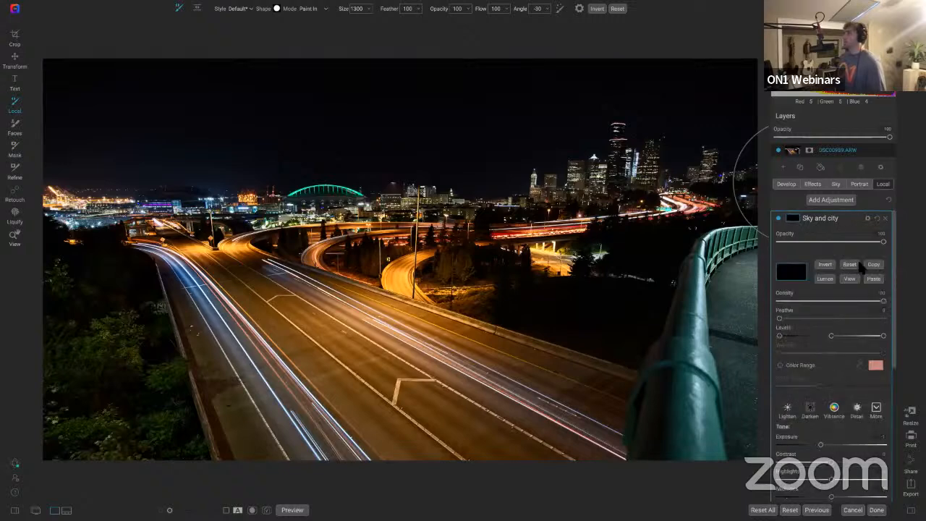
click(826, 266)
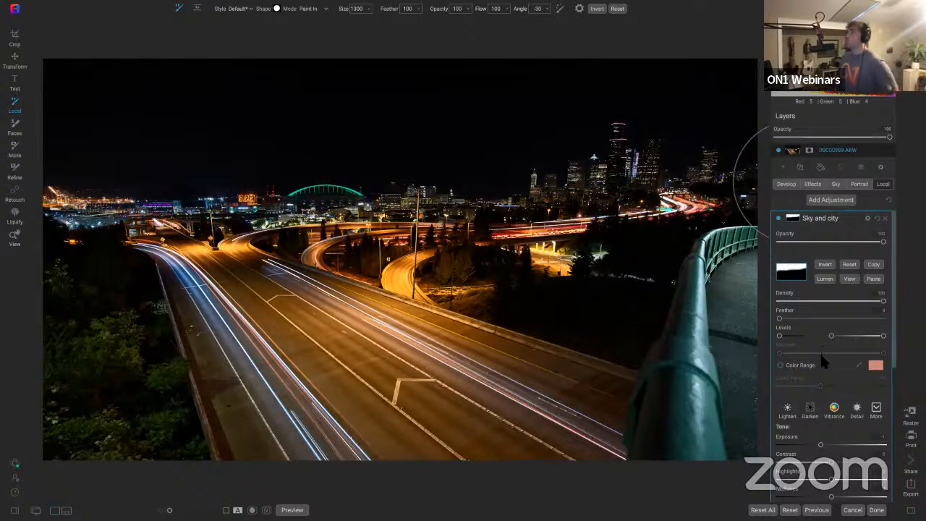
Reset the Sky and city adjustment's Exposure to 0 and raise its Midtones to about 43
double_click(789, 437)
scroll(833, 436, down, 2)
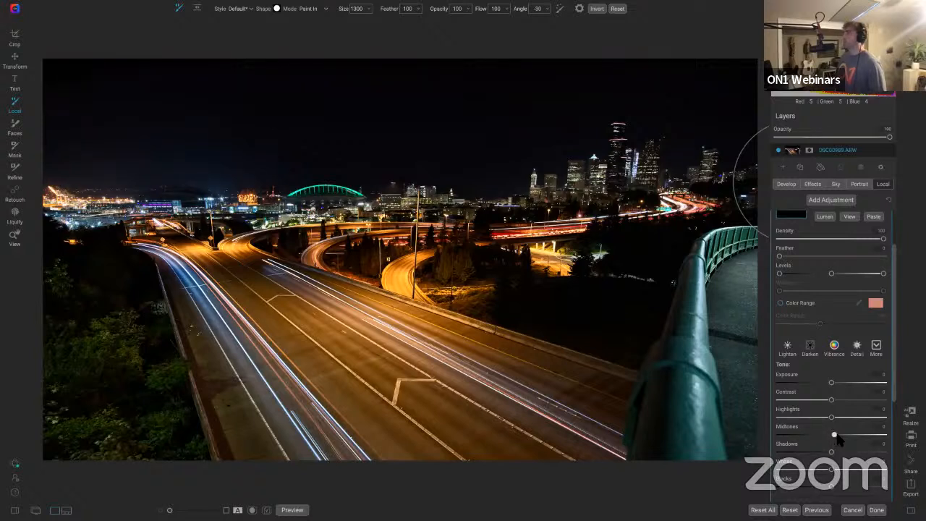
drag(835, 435, 853, 441)
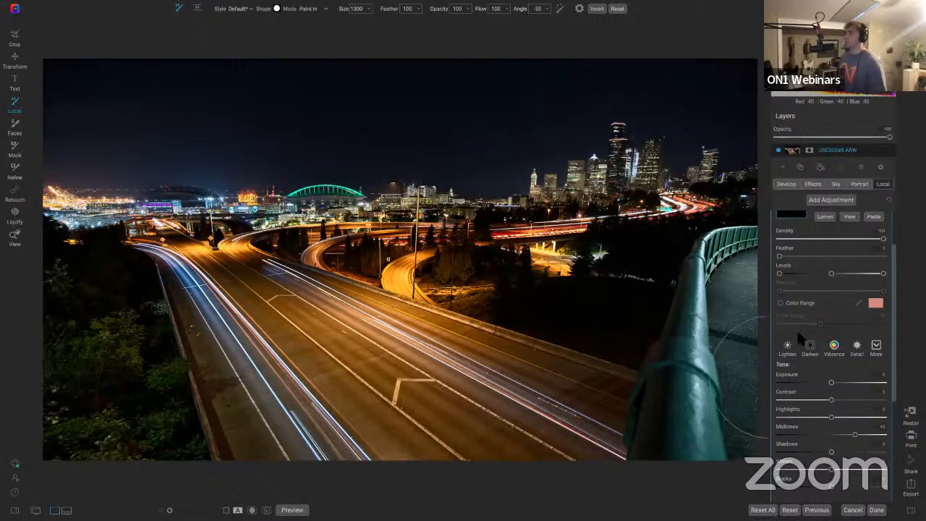
Paint out the stray light patches along the bottom edge of the Sky and city mask and set its Feather to 100
scroll(815, 307, up, 2)
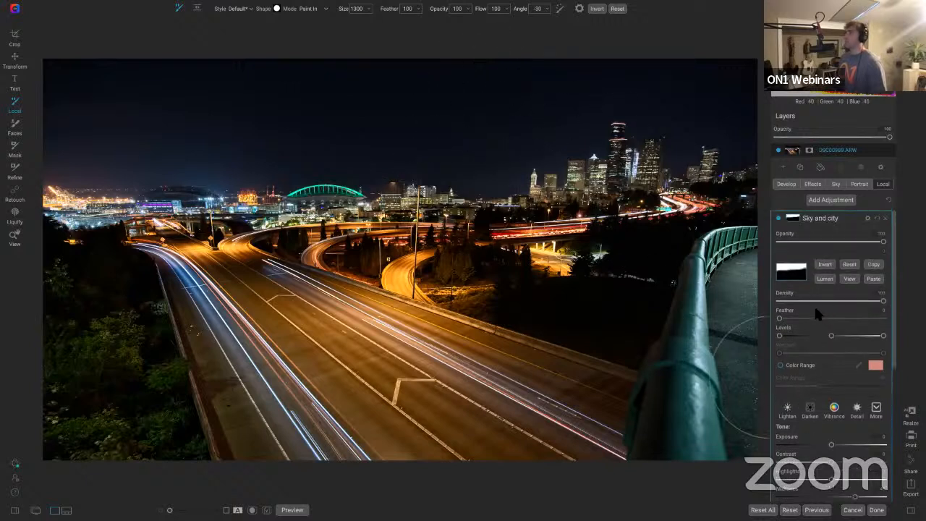
click(850, 280)
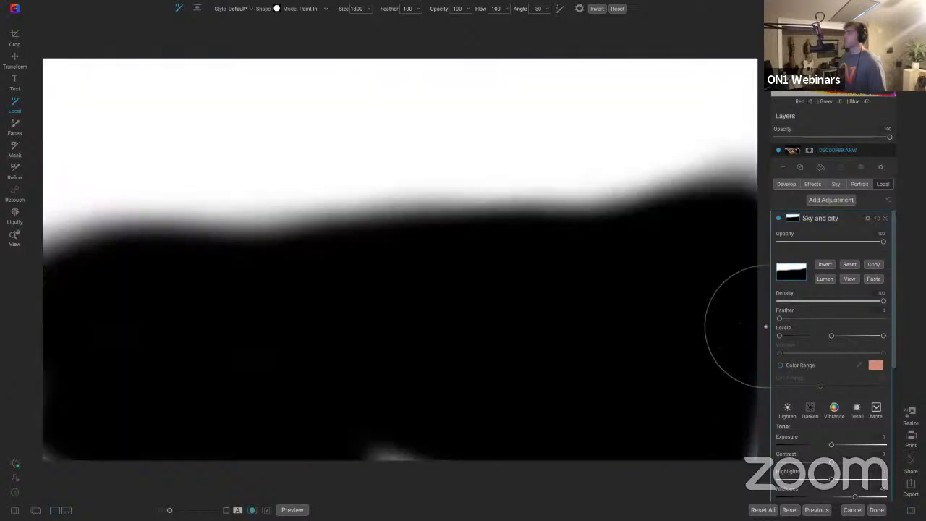
key(x)
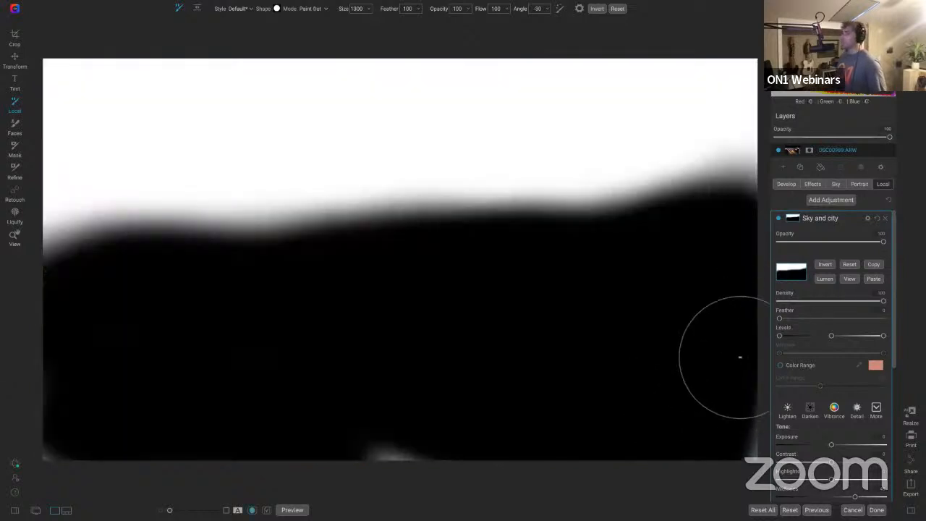
mouse_move(424, 494)
mouse_down()
mouse_move(278, 366)
mouse_move(76, 339)
mouse_move(36, 357)
mouse_move(25, 397)
mouse_move(163, 471)
mouse_up()
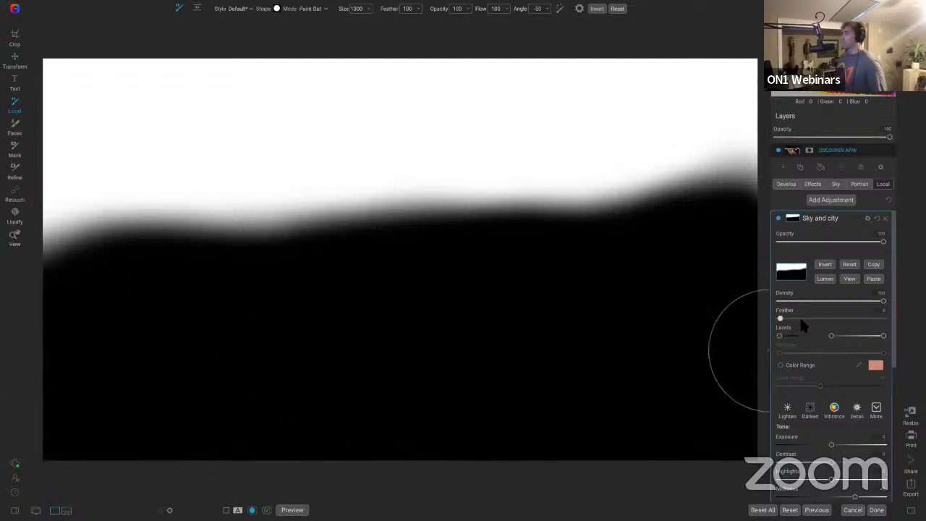
drag(800, 318, 917, 329)
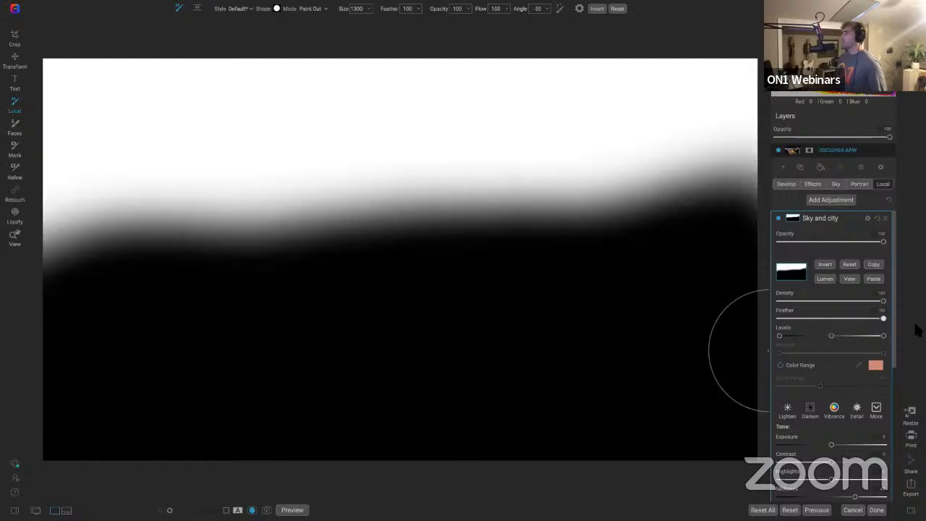
click(850, 280)
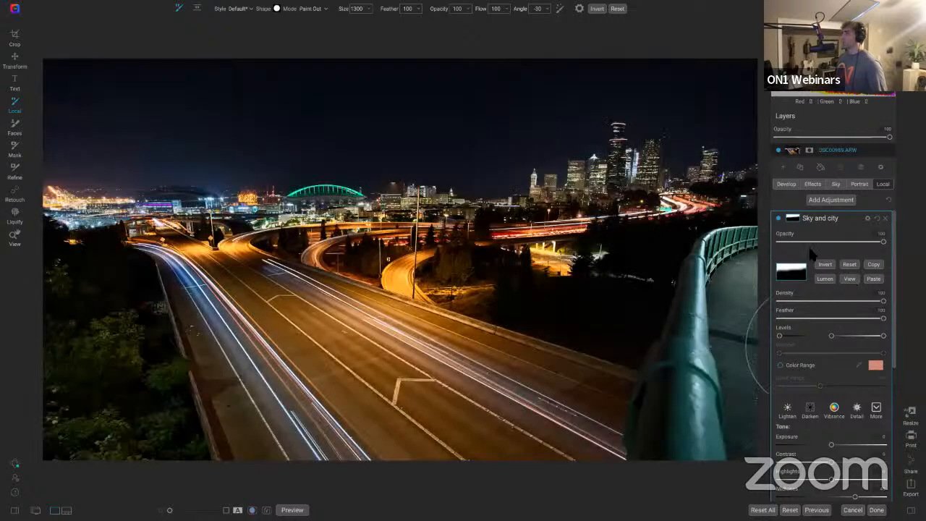
Compare the photo with the Sky and city adjustment off and on, and with the unedited original
click(778, 218)
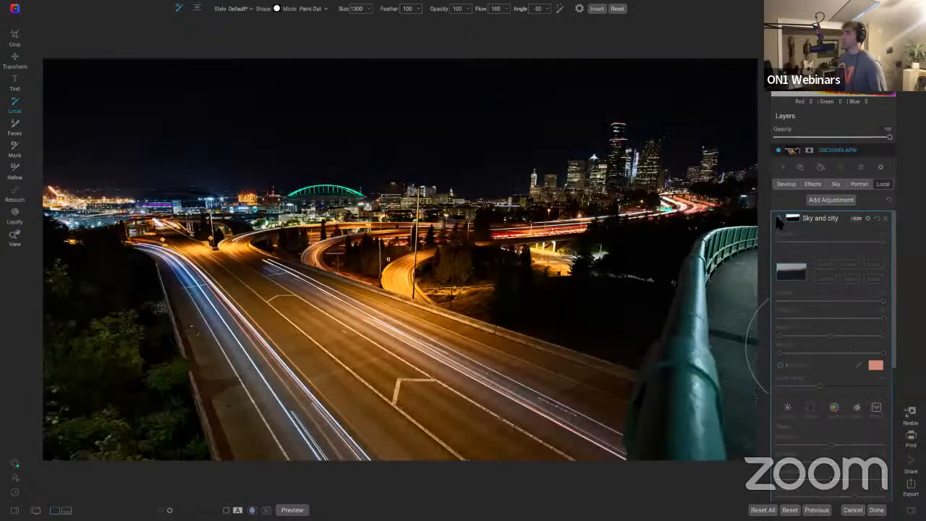
click(778, 218)
click(778, 219)
click(778, 219)
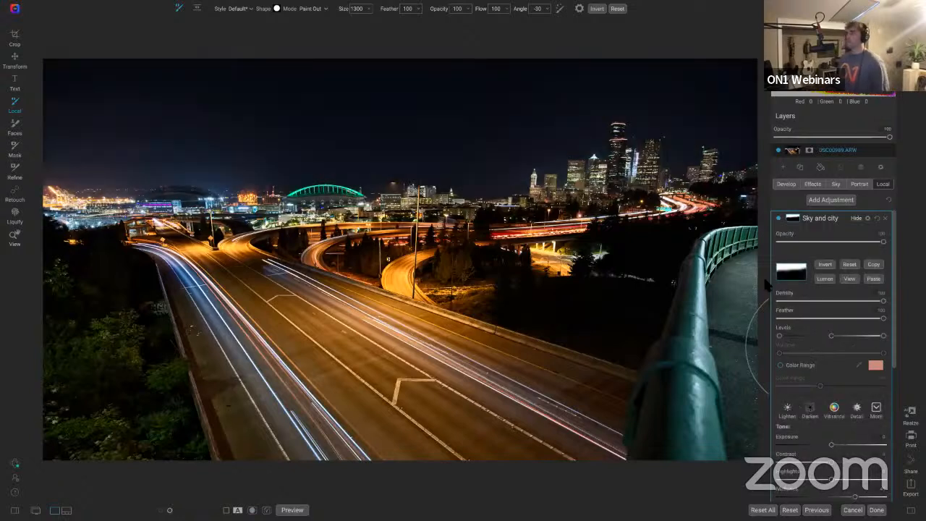
scroll(815, 386, down, 1)
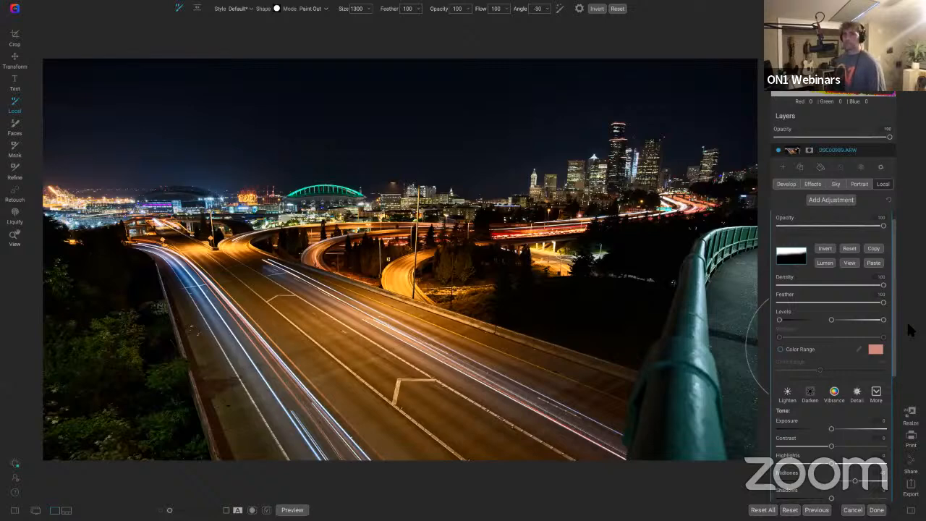
key(backslash)
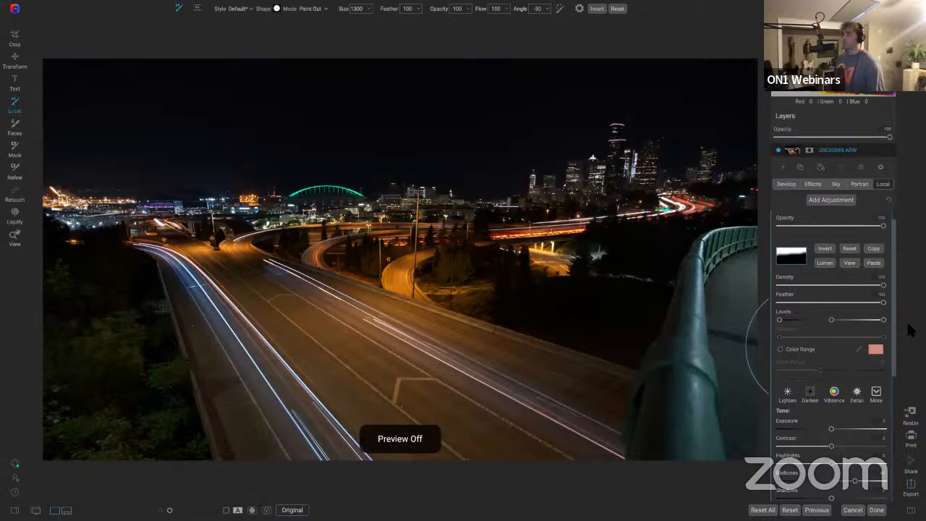
key(backslash)
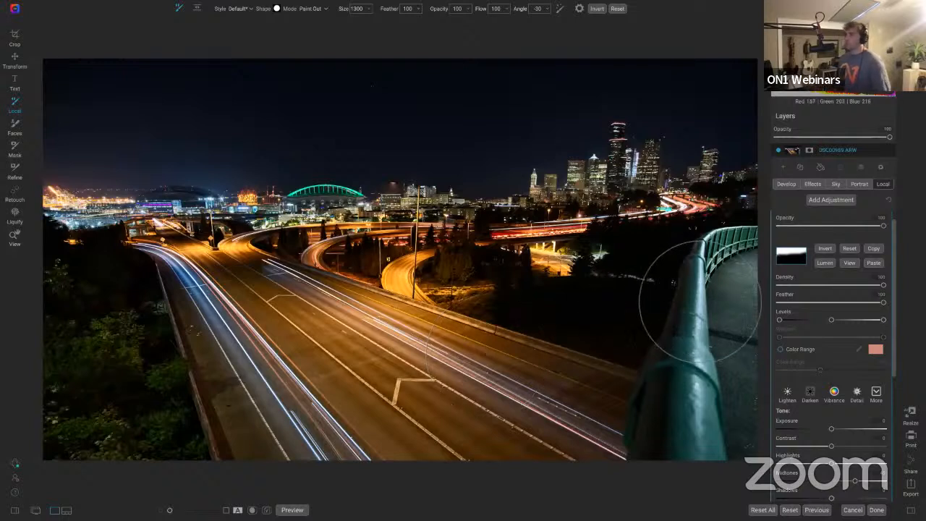
Add a Borders filter with the Sloppy Border 4 style and compare the result with the original photo
click(812, 186)
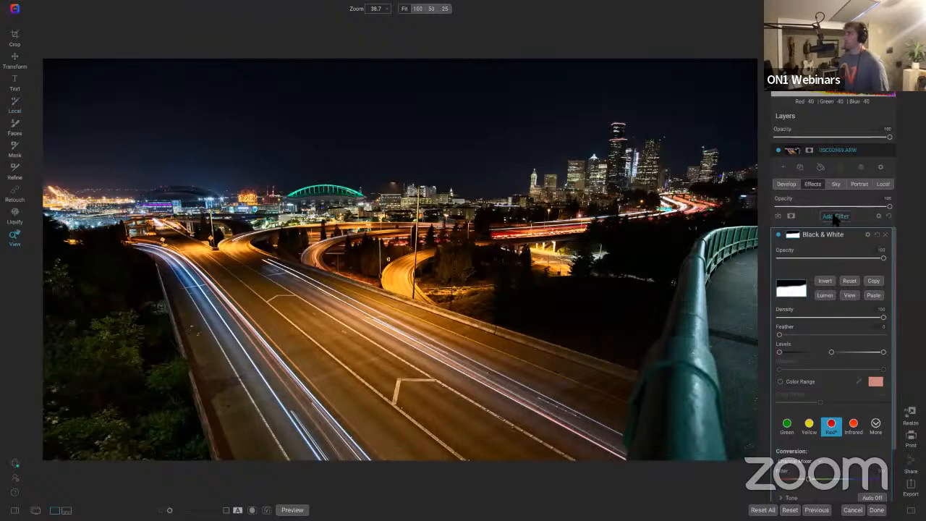
click(835, 216)
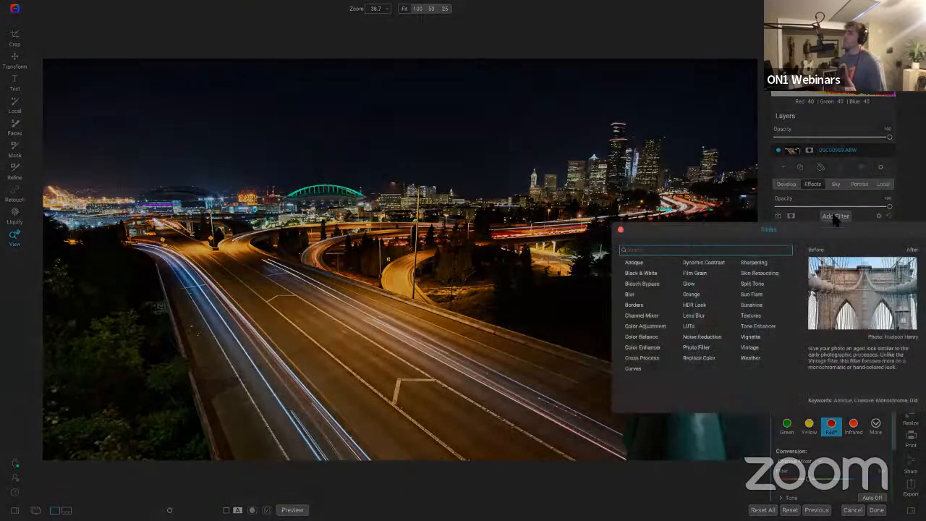
click(633, 305)
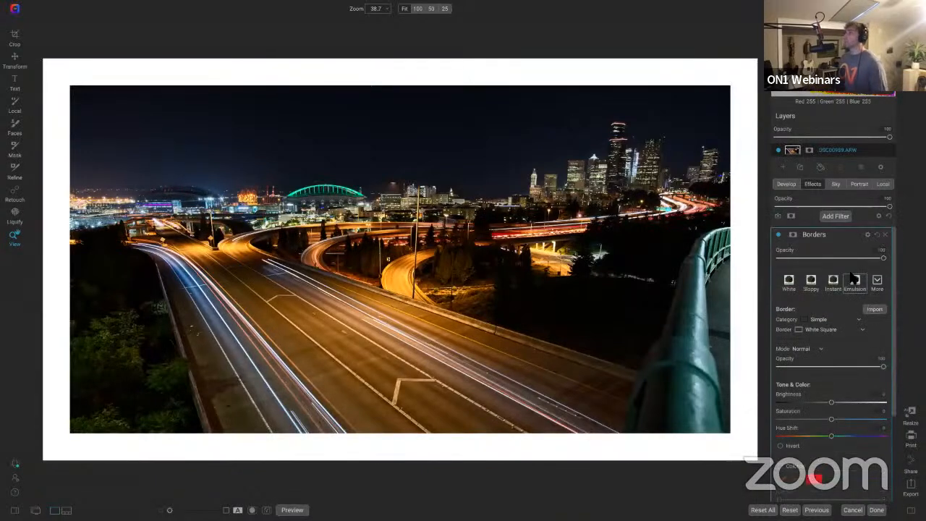
click(877, 284)
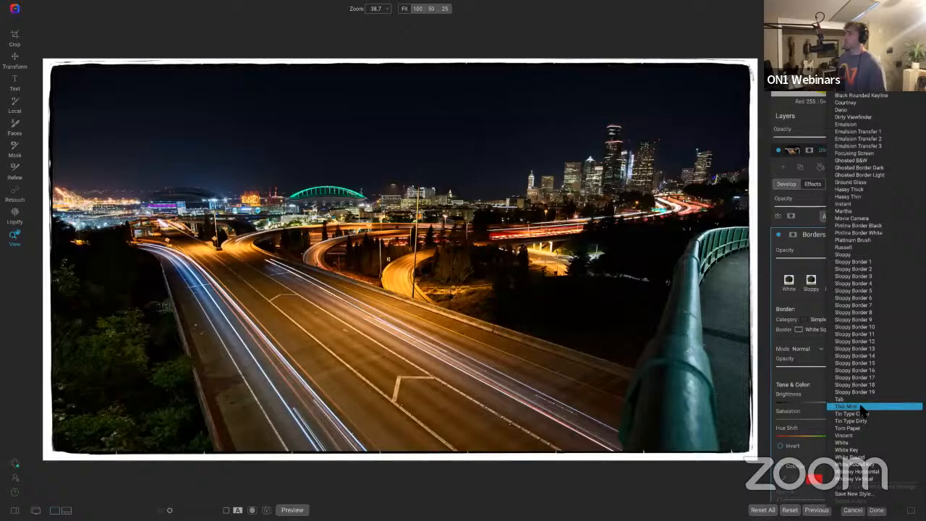
key(Escape)
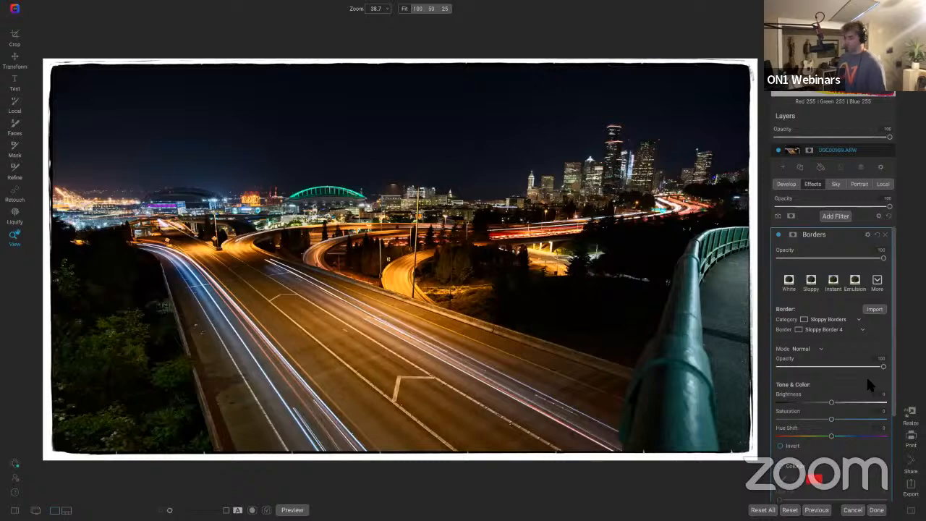
key(backslash)
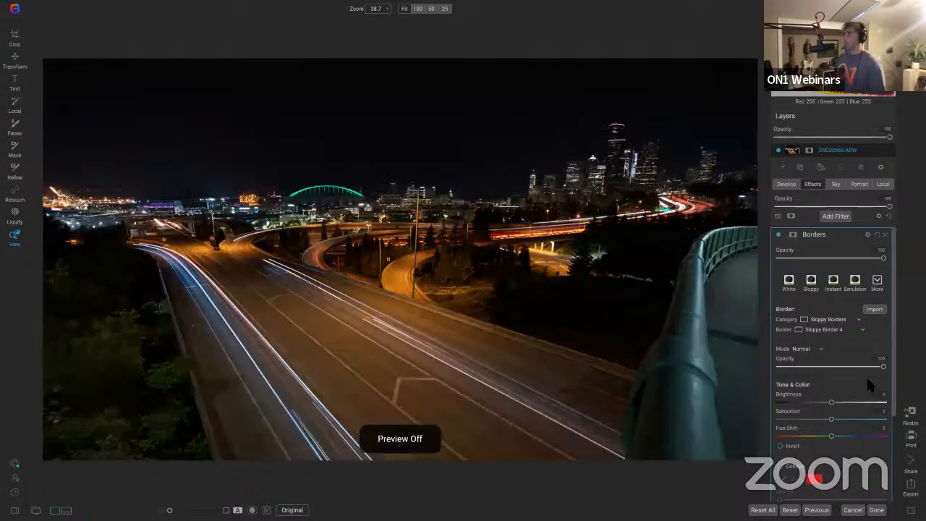
Compare the bordered highway photo with its unedited original
key(backslash)
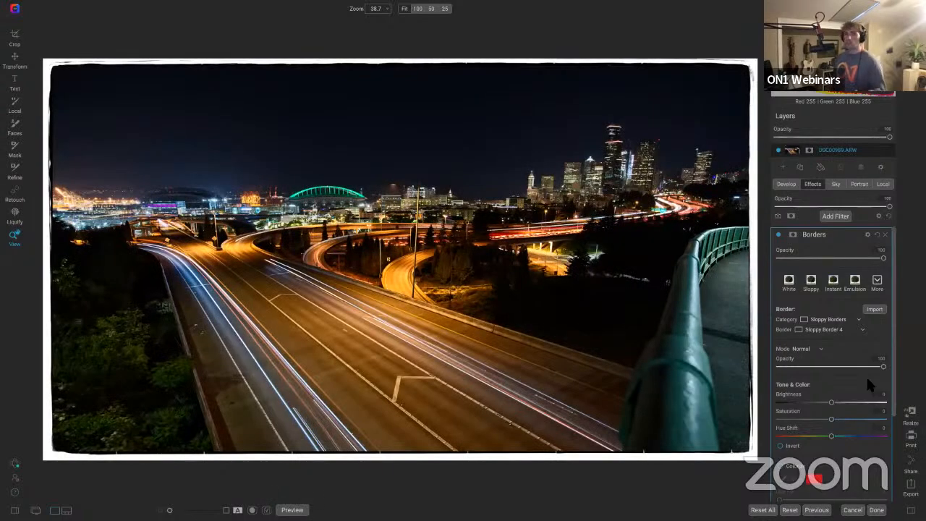
key(backslash)
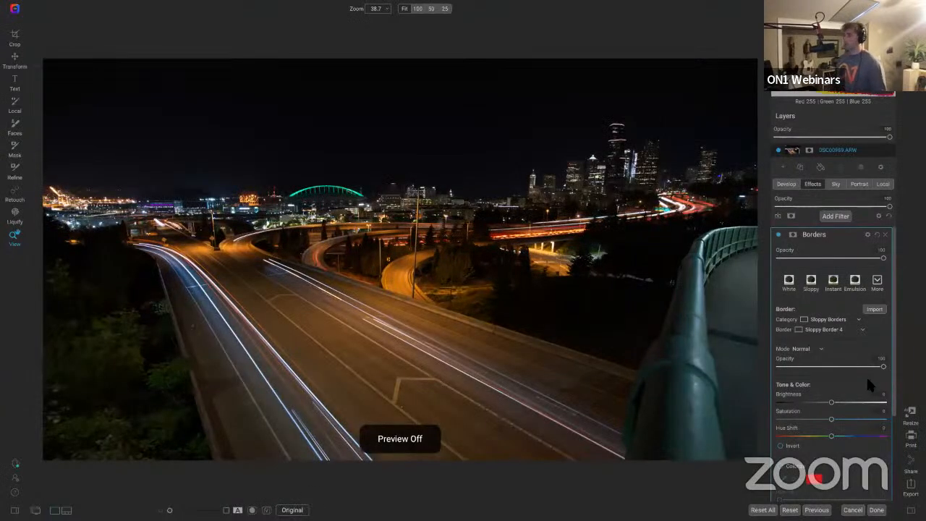
key(backslash)
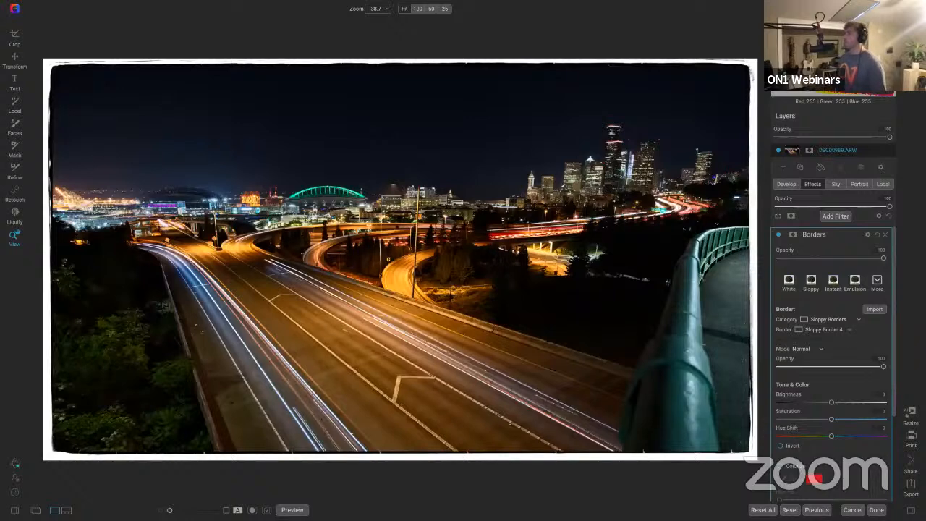
Add a LUTs filter and move the Borders filter above it in the filter stack
click(847, 216)
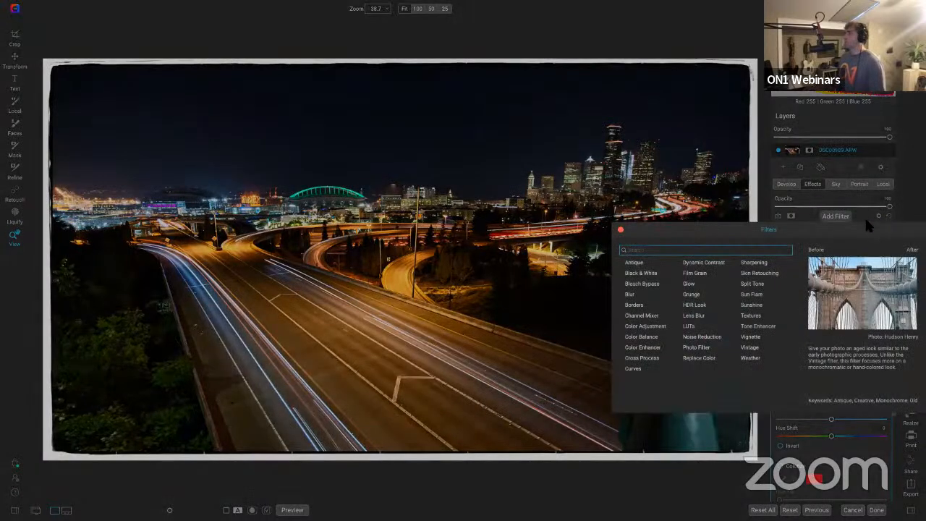
click(848, 216)
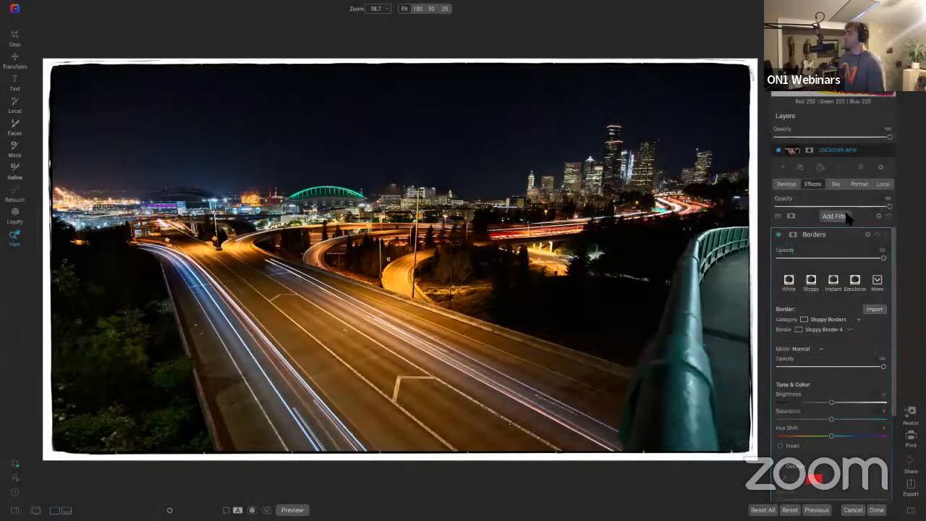
click(847, 216)
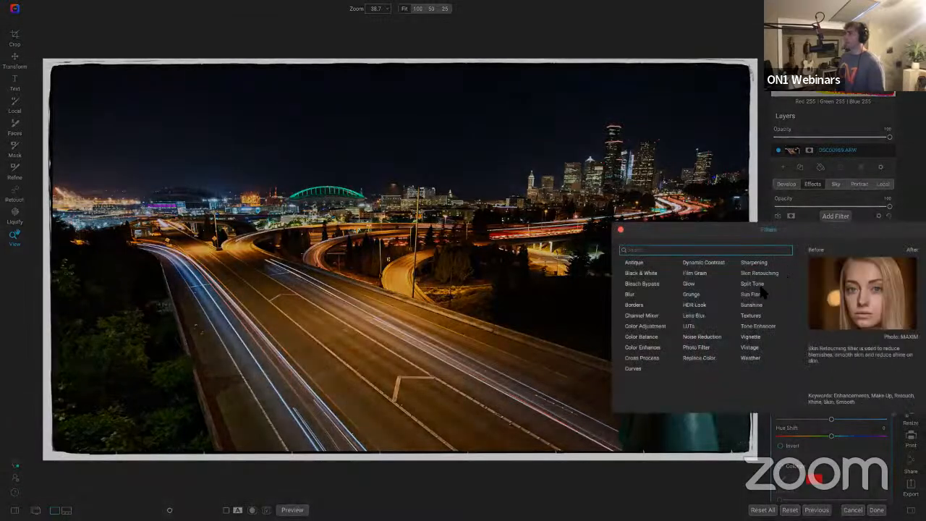
click(692, 326)
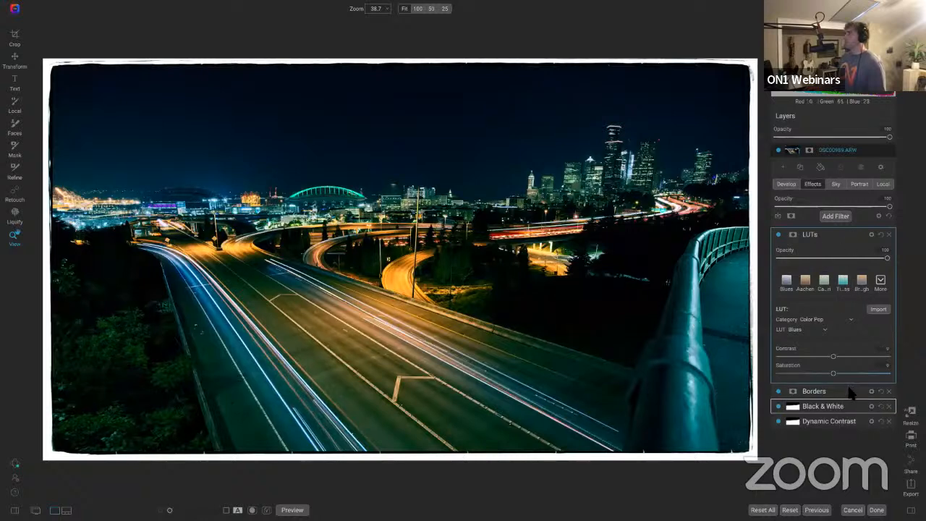
drag(849, 392, 836, 234)
scroll(836, 355, down, 3)
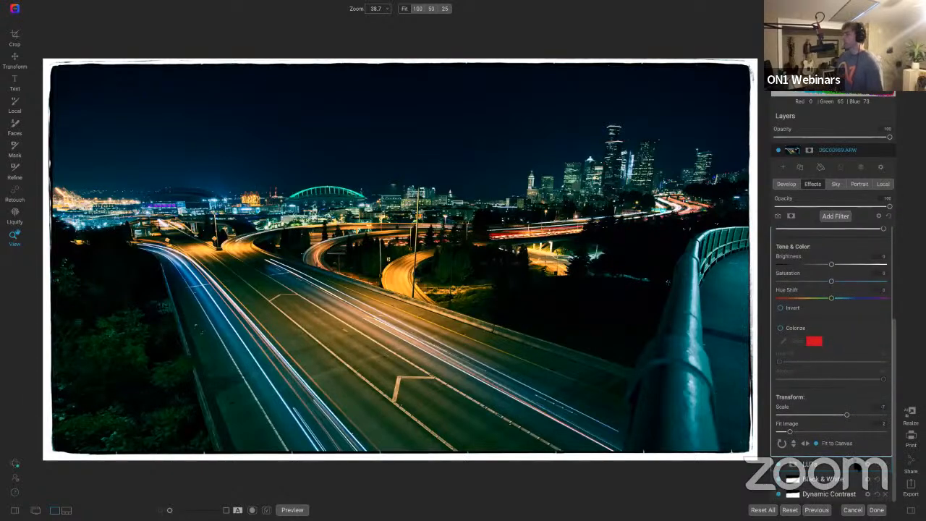
click(856, 465)
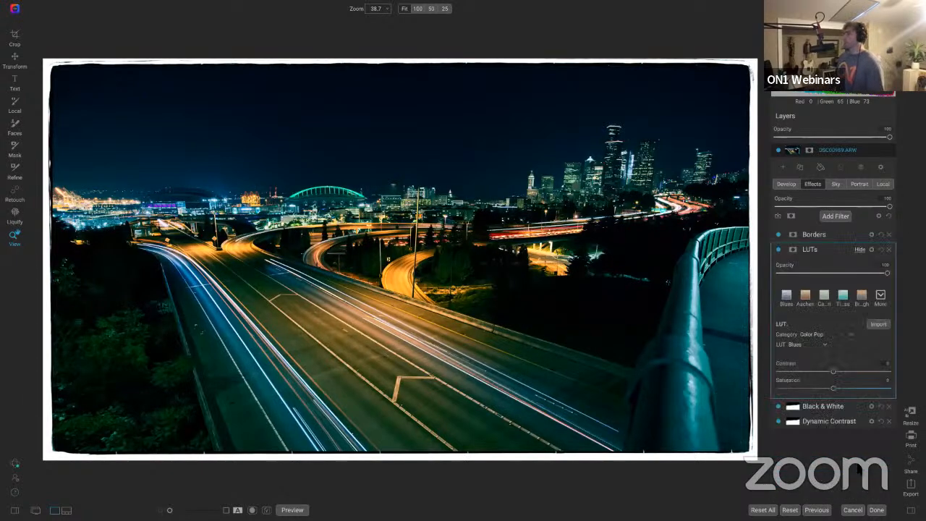
Try the Honky Tonk style with slightly lower Saturation on the LUTs filter, compare it off and on, and remove the filter
click(879, 295)
click(845, 297)
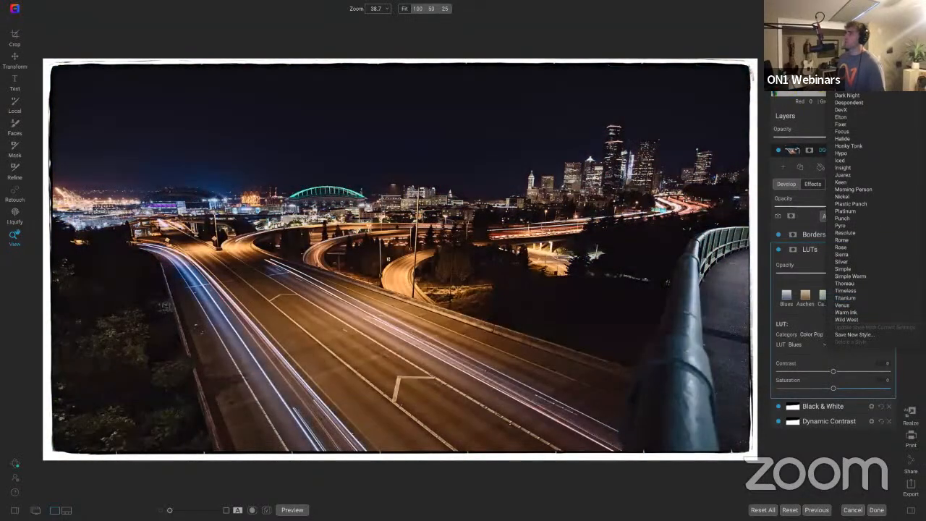
click(863, 147)
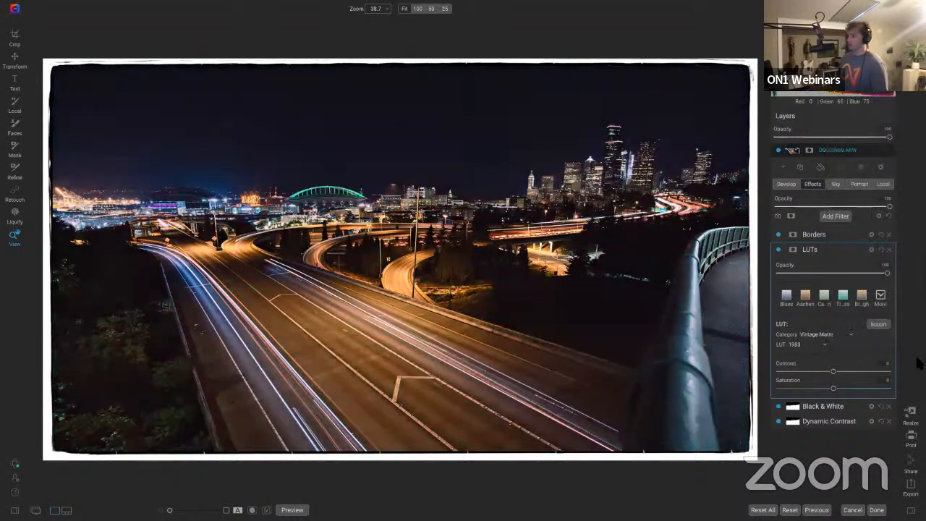
click(778, 250)
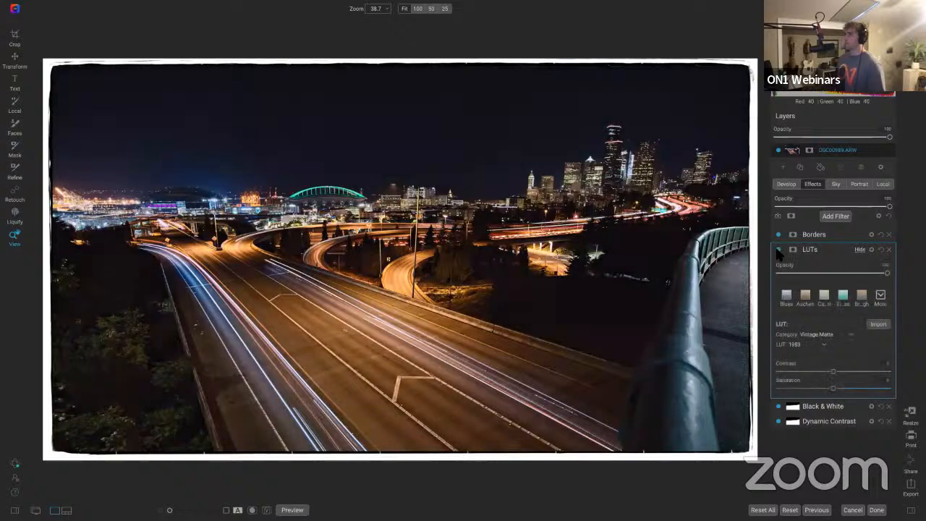
click(776, 247)
click(775, 244)
mouse_move(833, 389)
mouse_down()
mouse_move(796, 391)
mouse_move(824, 390)
mouse_up()
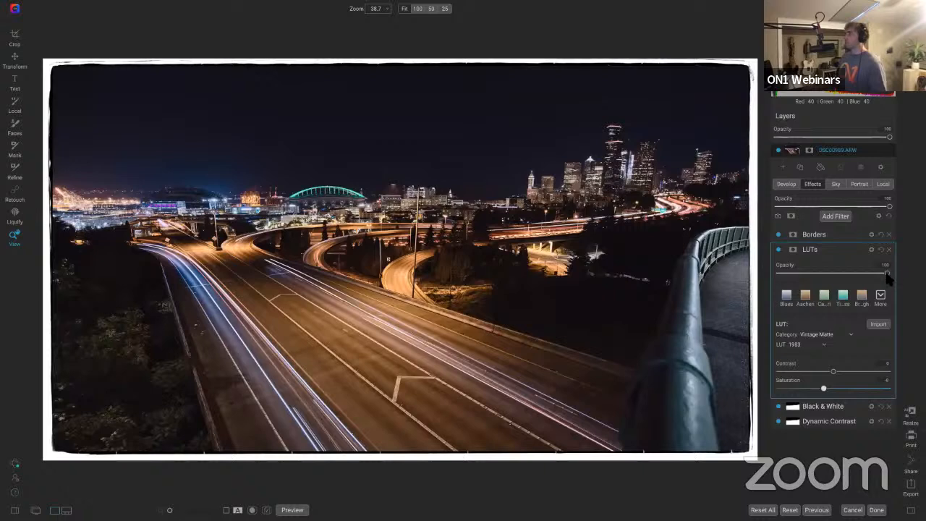
click(888, 250)
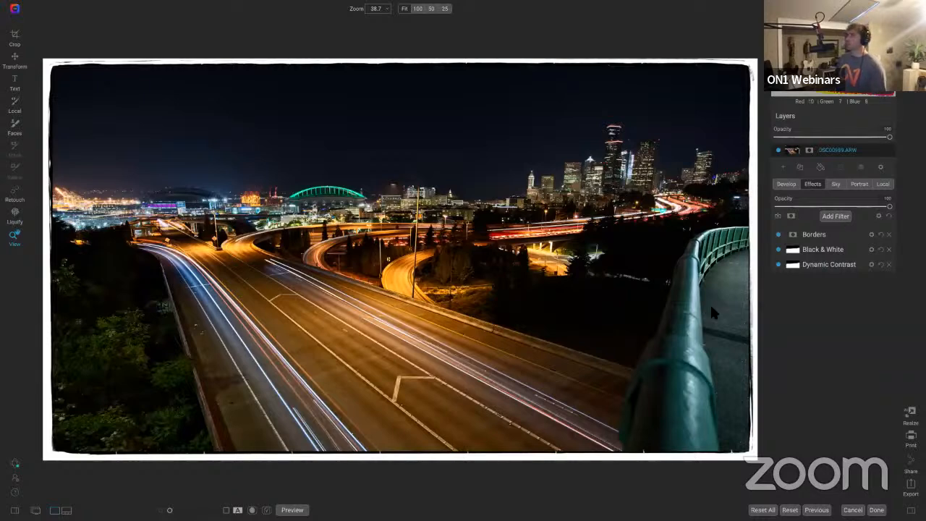
Leave the highway photo and open the waterfall photo from the practice files folder in Develop
key(Right)
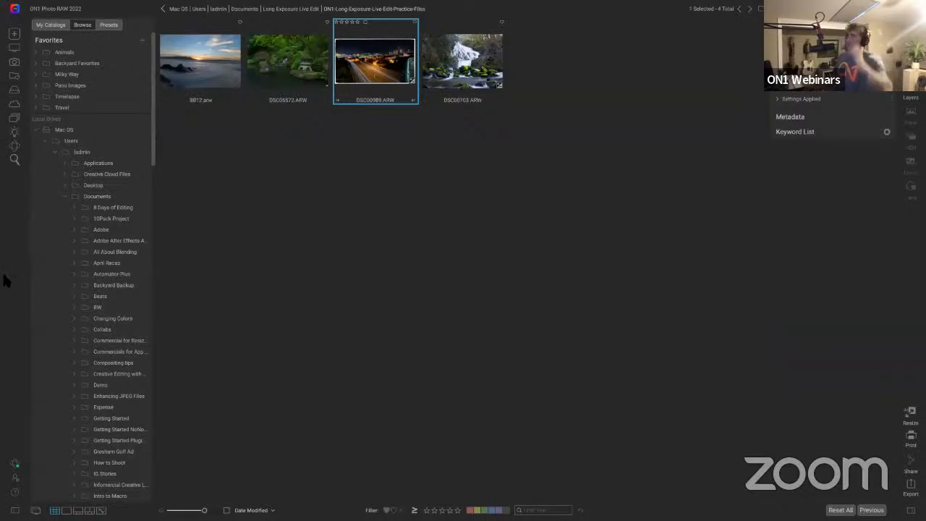
click(462, 63)
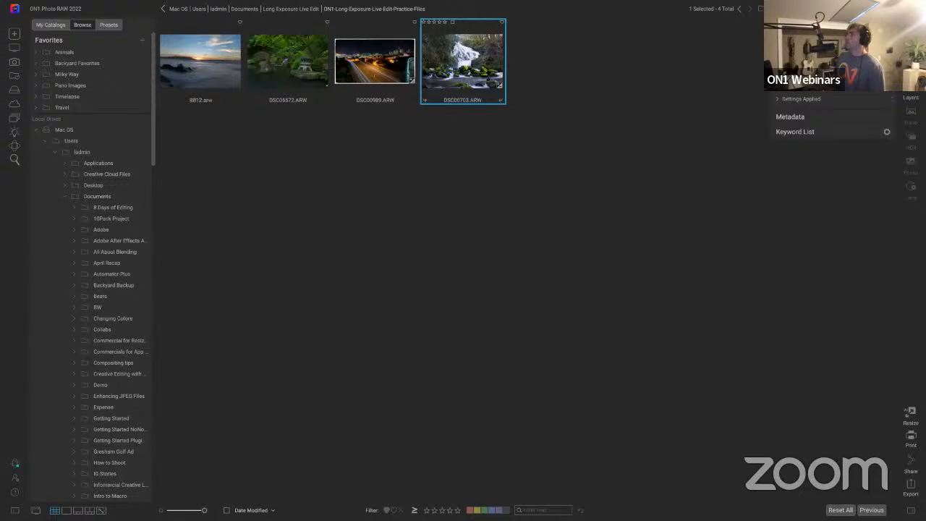
key(d)
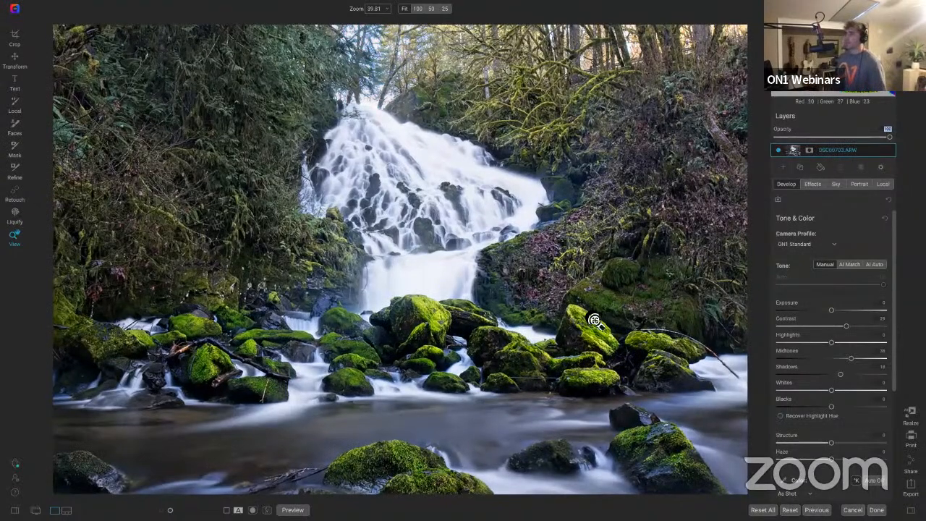
Compare the waterfall photo with its unedited original and reset all of its settings
key(backslash)
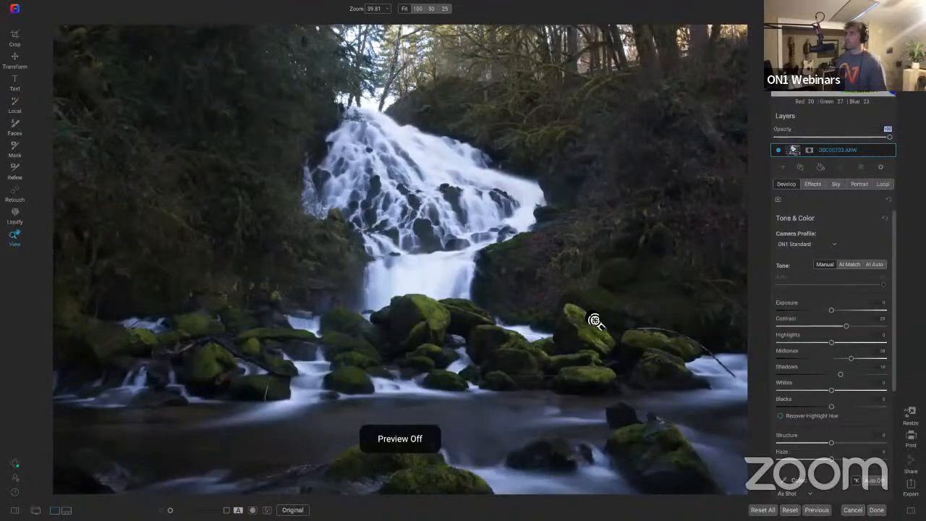
key(backslash)
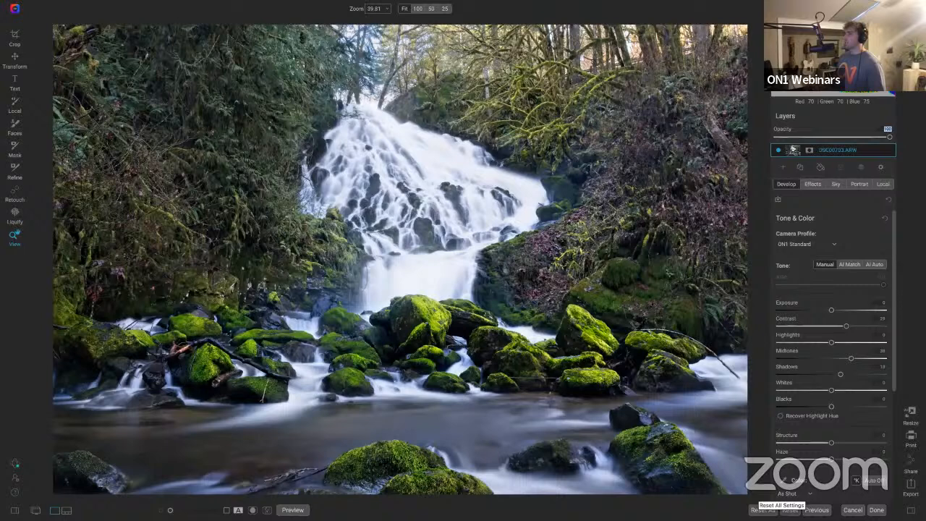
click(762, 510)
click(539, 278)
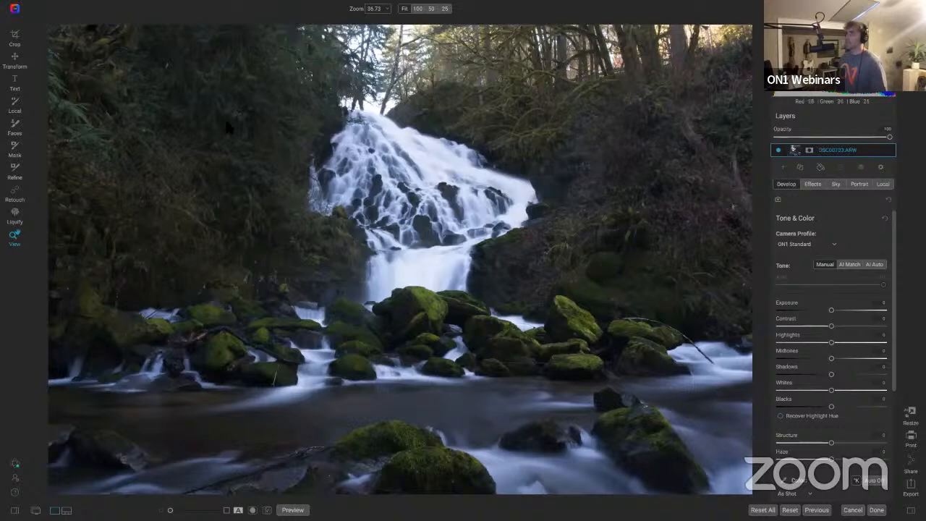
Start cropping the waterfall photo with the Freeform ratio and reset the crop to the full frame
key(c)
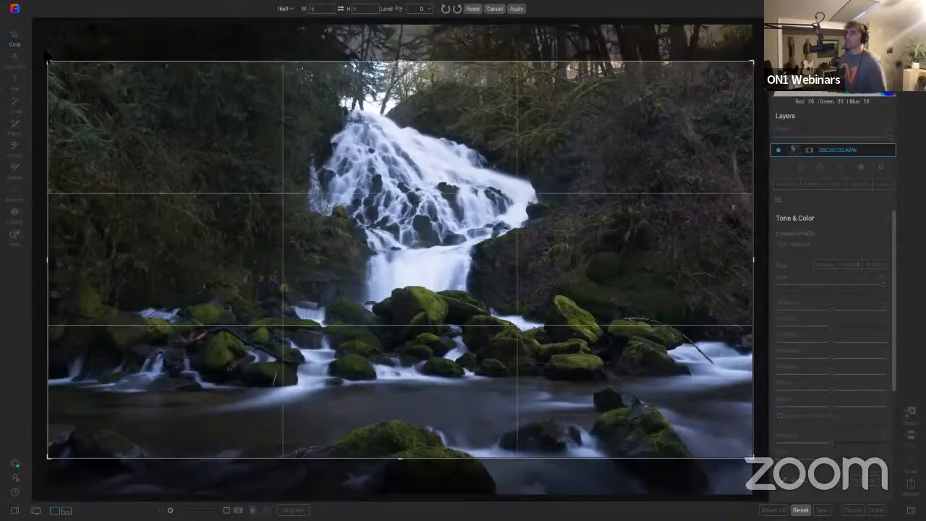
click(289, 8)
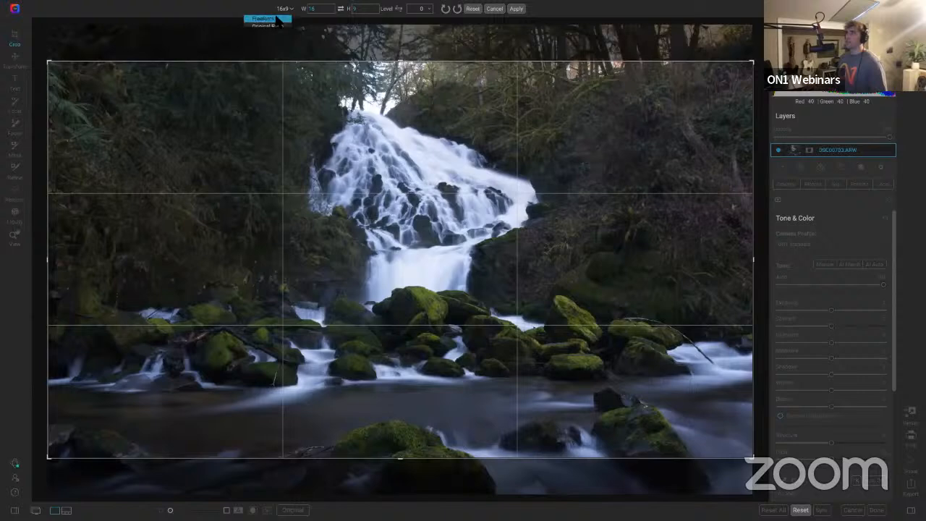
click(277, 19)
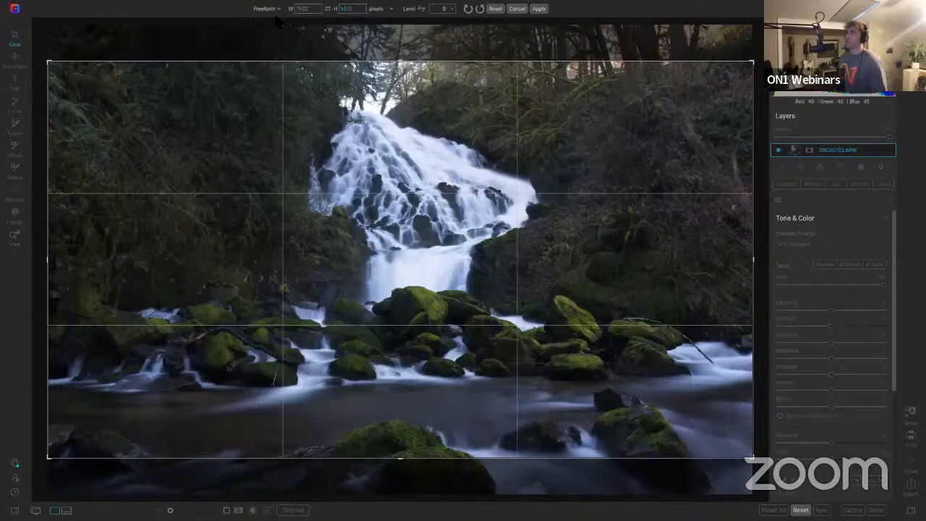
click(495, 9)
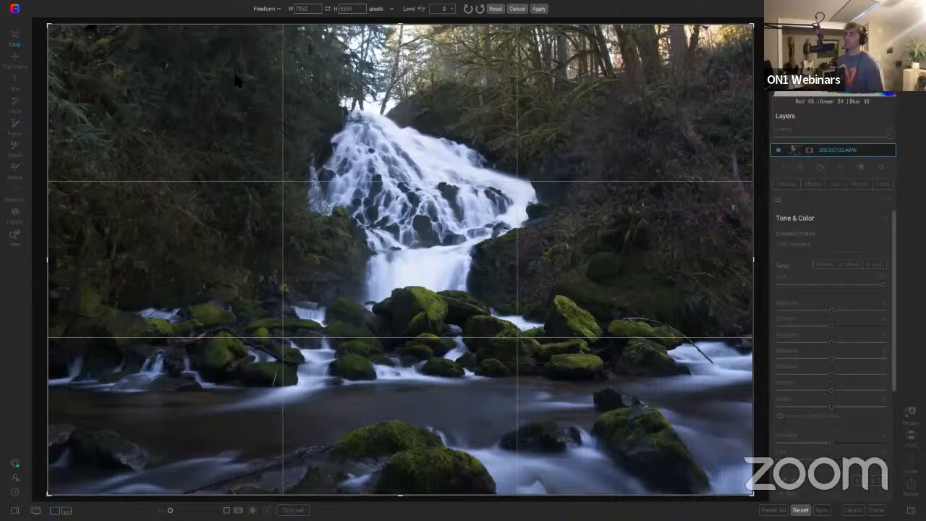
Trim the edges of the waterfall photo to a crop of about 7287 by 4781 pixels
mouse_move(51, 27)
mouse_down()
mouse_move(74, 26)
mouse_move(64, 34)
mouse_up()
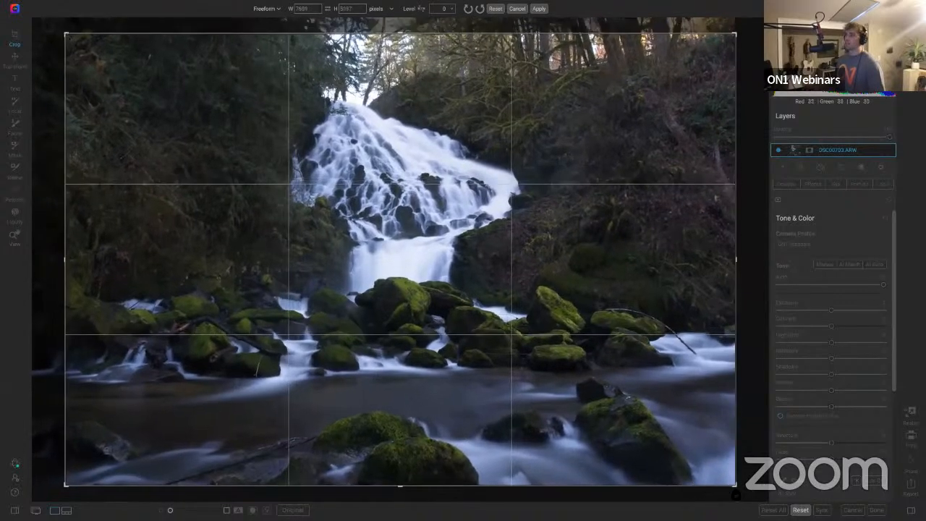
drag(726, 465, 716, 465)
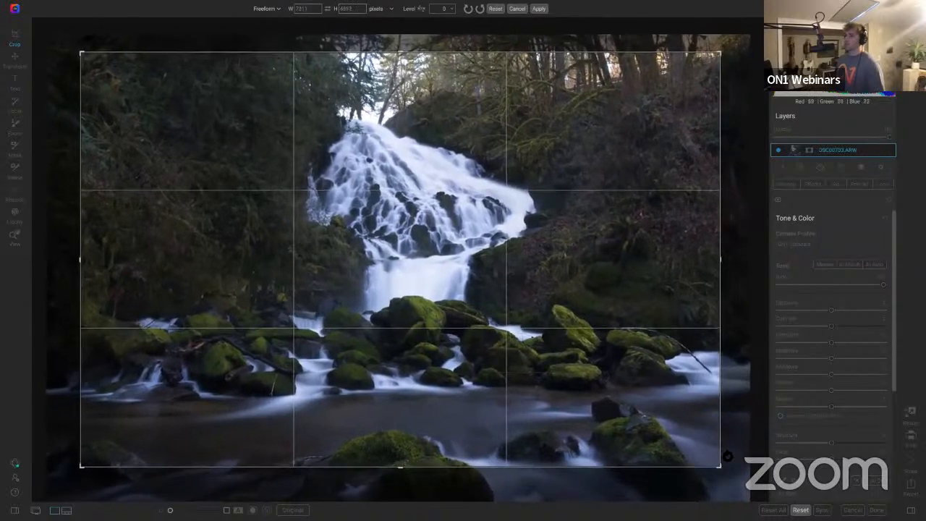
drag(723, 471, 720, 467)
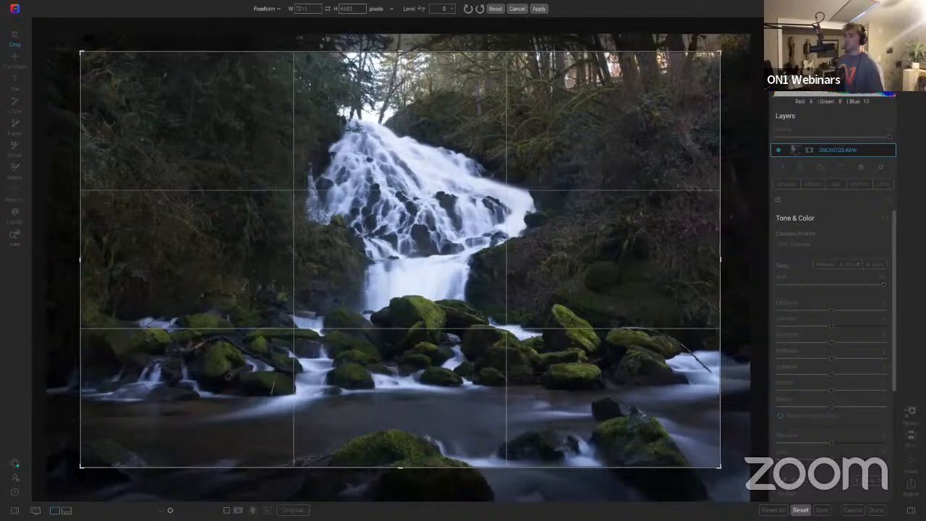
drag(80, 466, 77, 471)
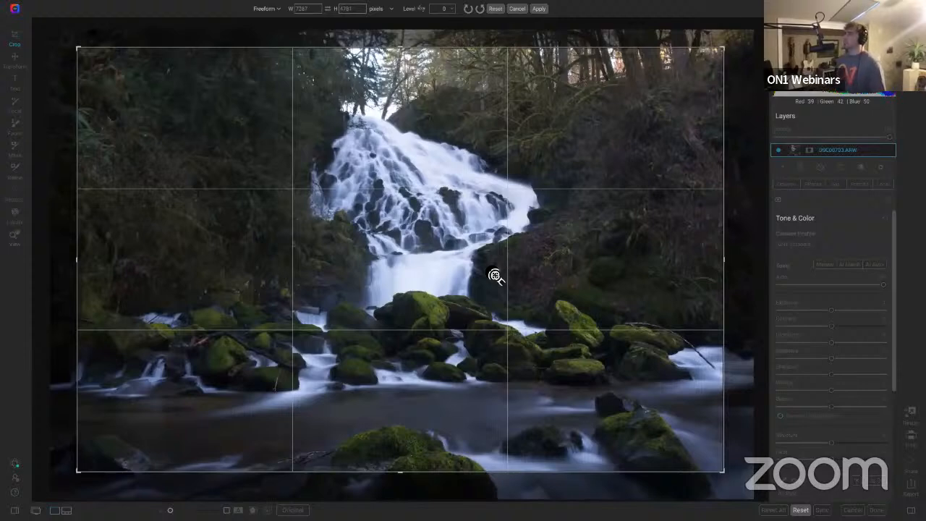
key(z)
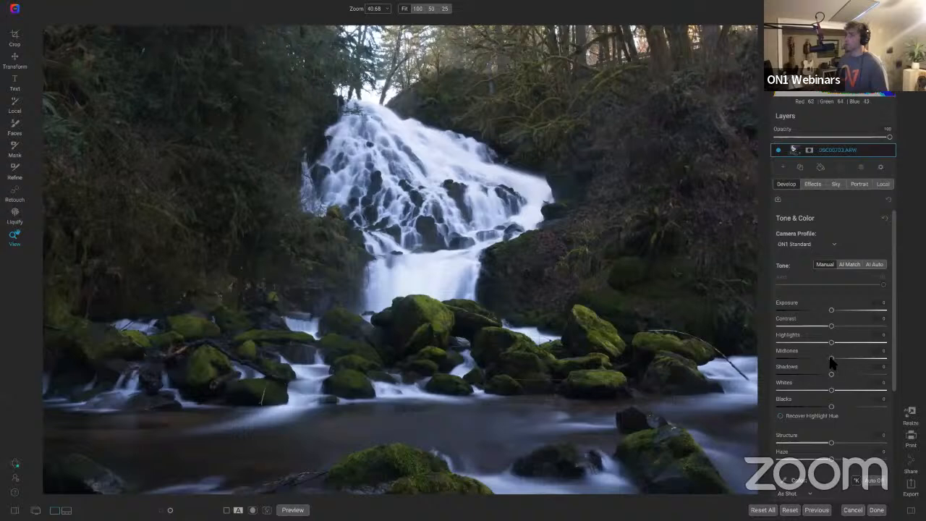
Raise the waterfall photo's Midtones to about 31 and its Shadows to about 7
drag(830, 361, 847, 363)
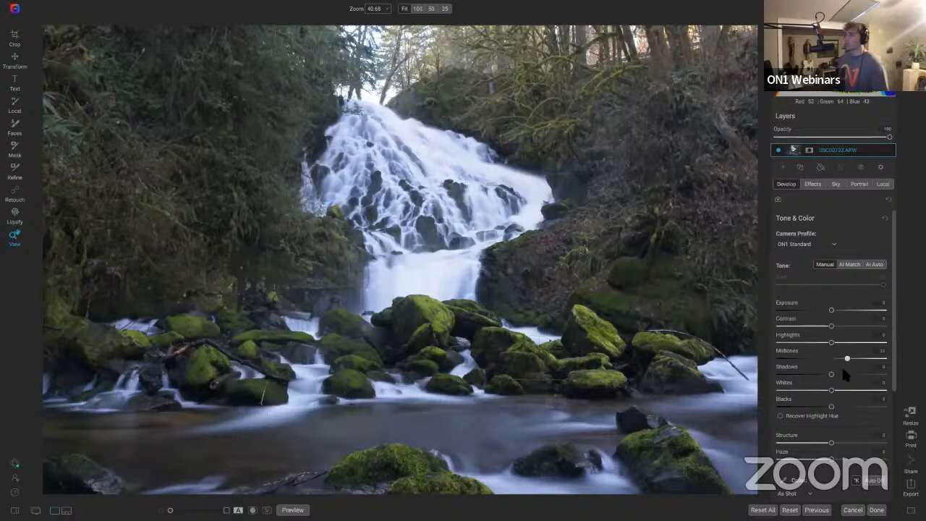
drag(831, 375, 840, 377)
drag(835, 373, 833, 375)
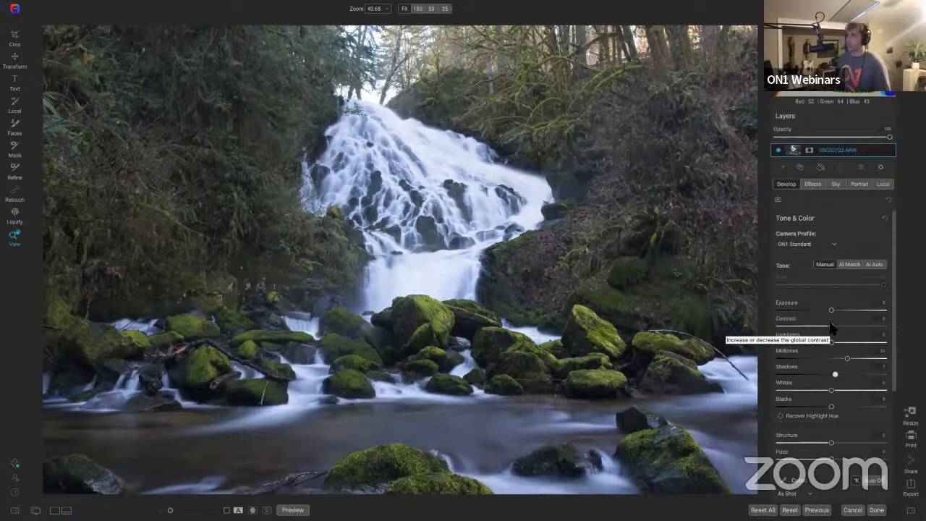
Raise the Contrast to 27, compare the waterfall photo with its original, and keep Midtones at about 31
click(830, 326)
drag(833, 328, 842, 323)
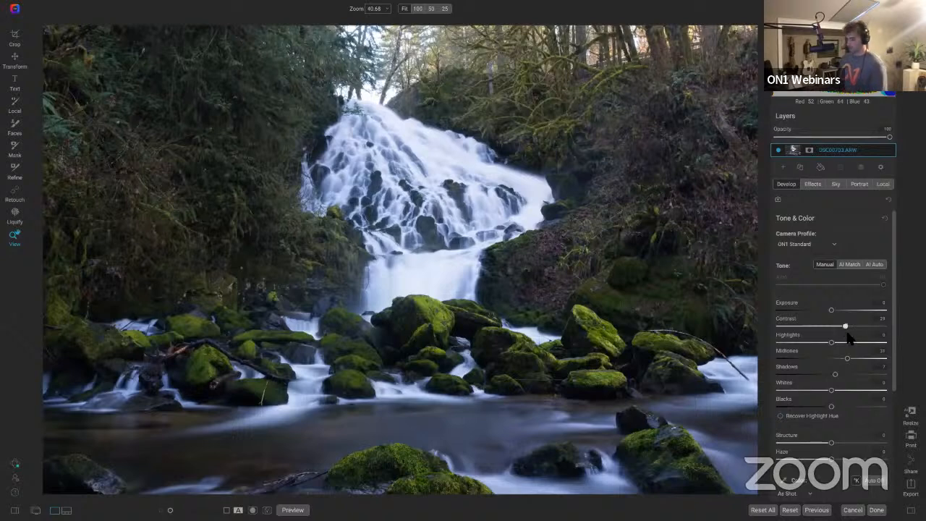
key(backslash)
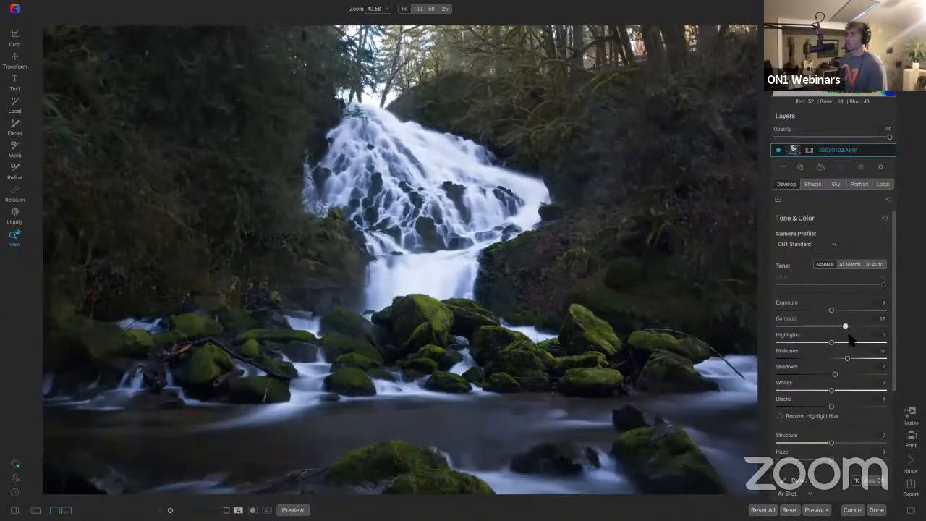
key(backslash)
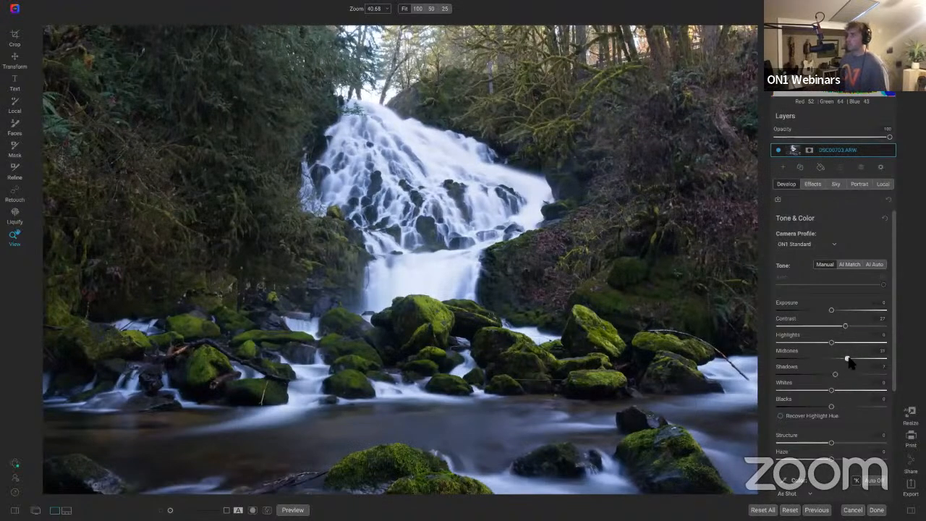
drag(853, 363, 847, 361)
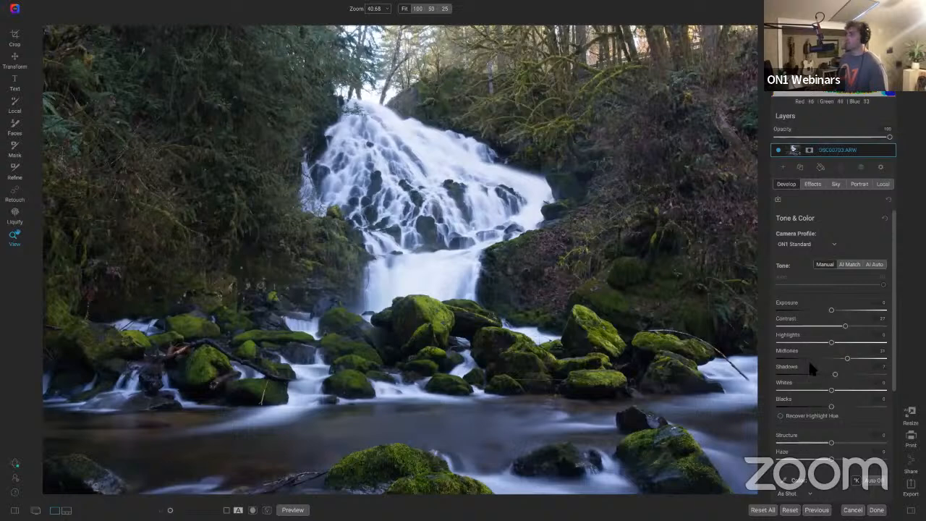
Compare the waterfall photo with its original and review its colour temperature and tone settings
key(backslash)
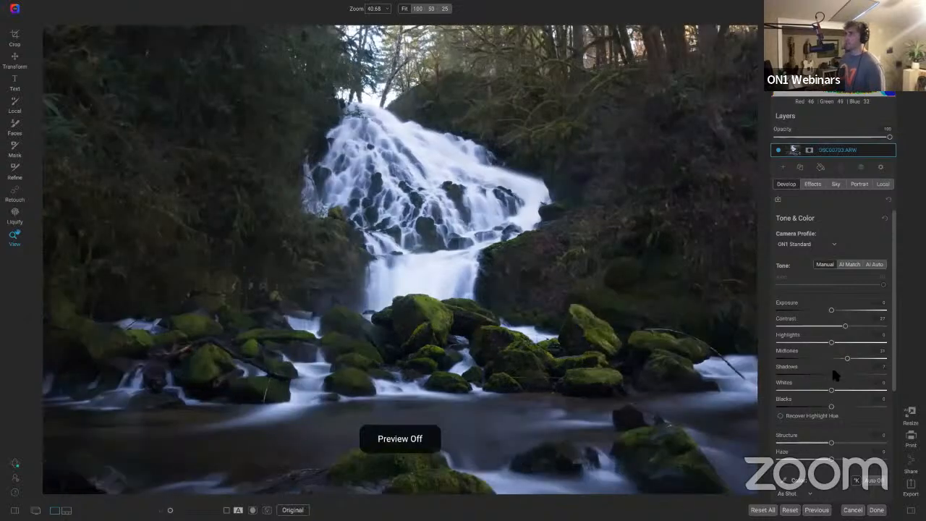
key(backslash)
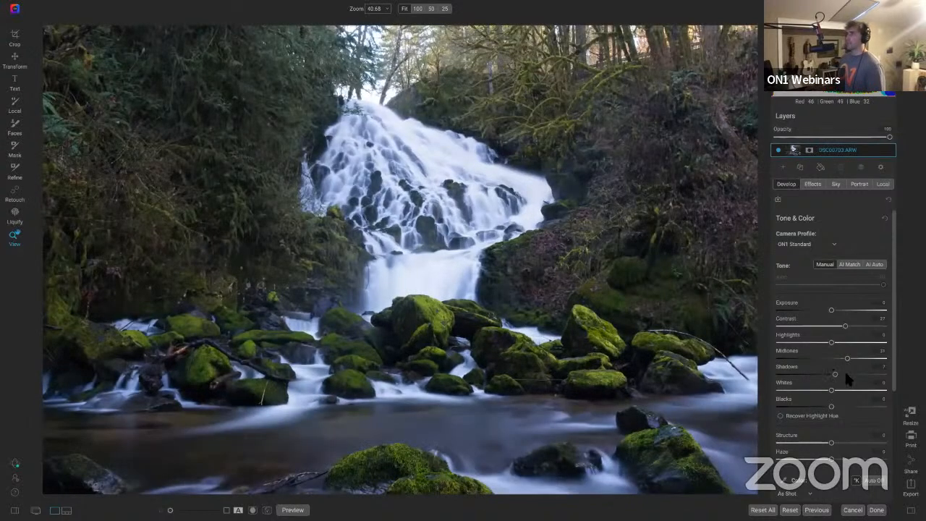
scroll(829, 427, down, 3)
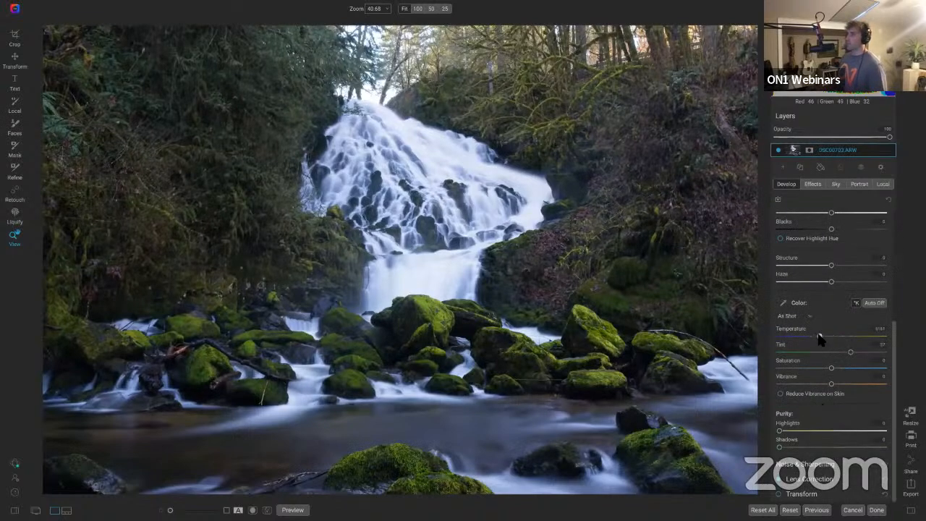
mouse_move(819, 339)
mouse_down()
mouse_move(777, 336)
mouse_move(820, 337)
mouse_up()
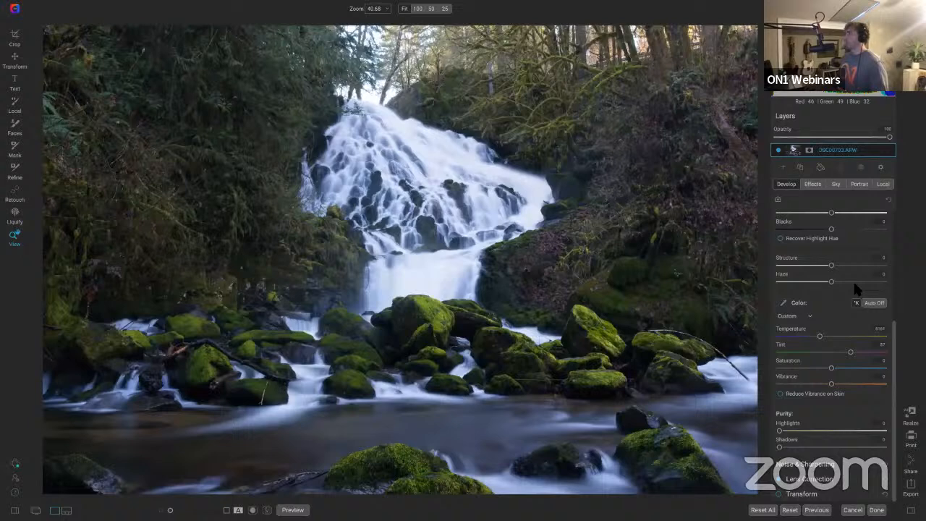
scroll(854, 285, up, 5)
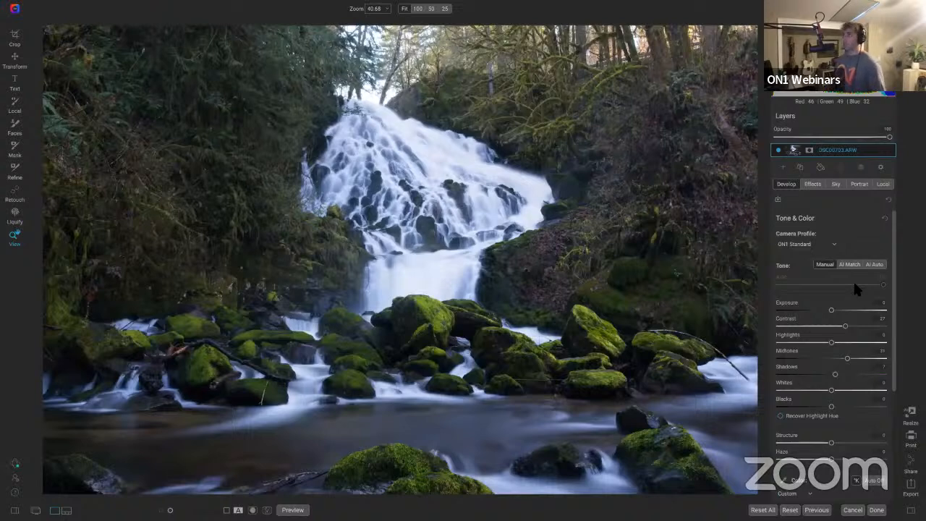
Inspect the clipped highlights around the crest of the waterfall with the clipping overlay, both close up and in the full view
key(j)
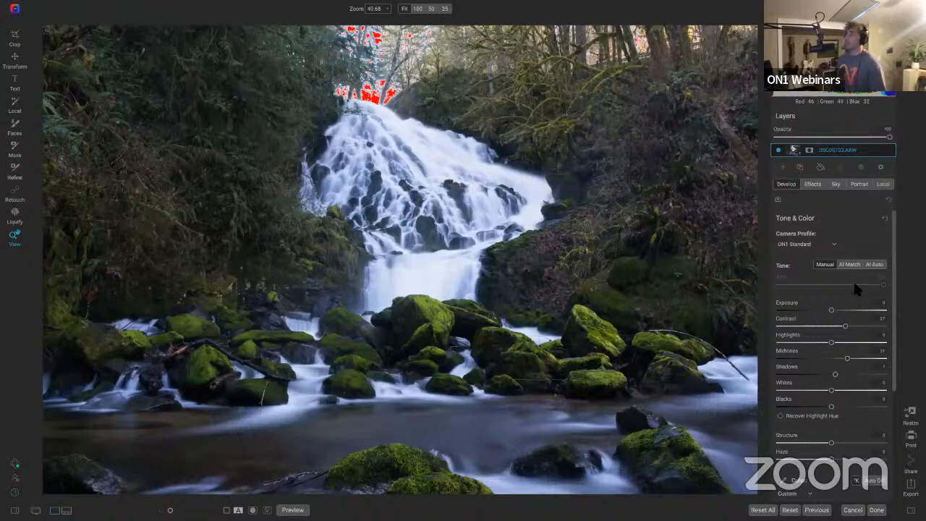
click(416, 57)
drag(327, 80, 408, 316)
click(480, 274)
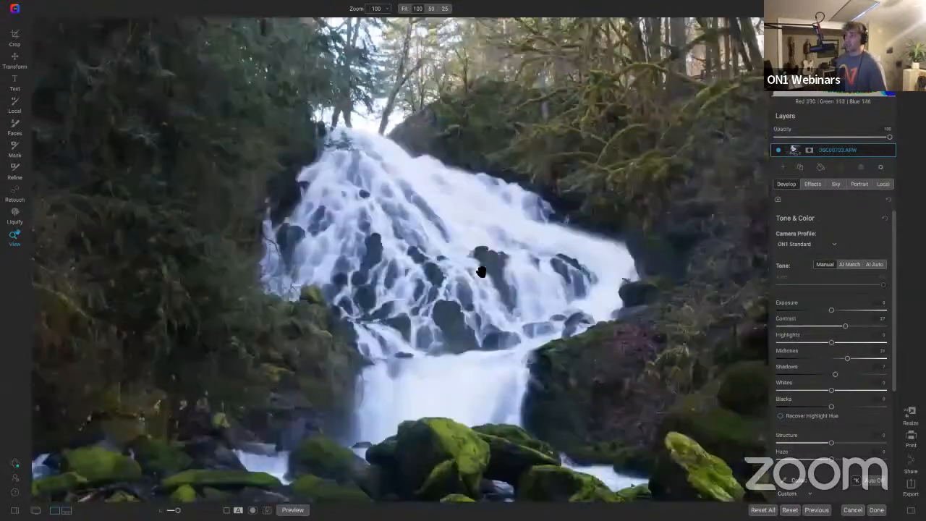
key(j)
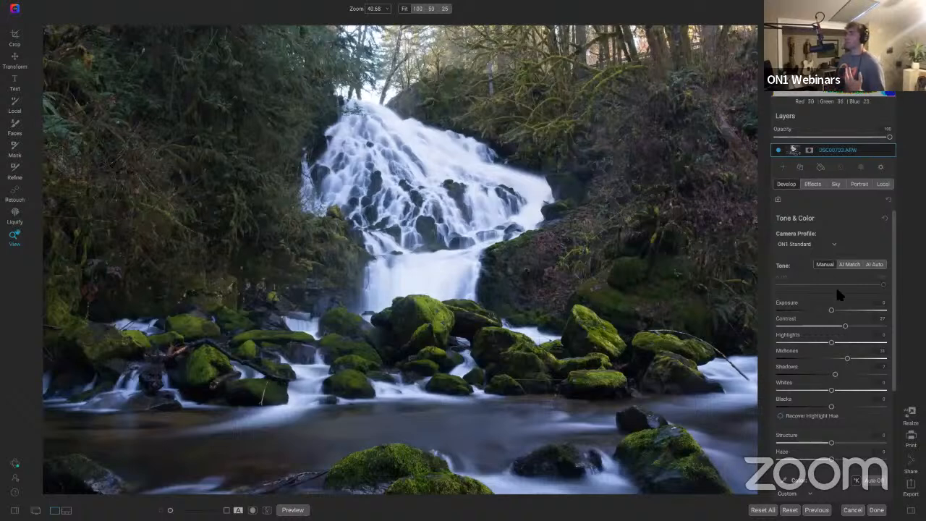
click(369, 64)
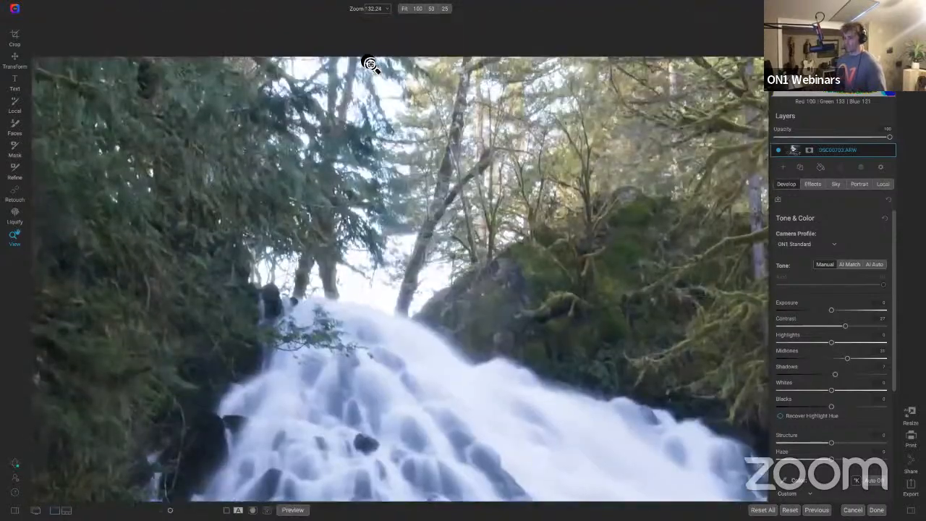
scroll(370, 64, up, 1)
key(j)
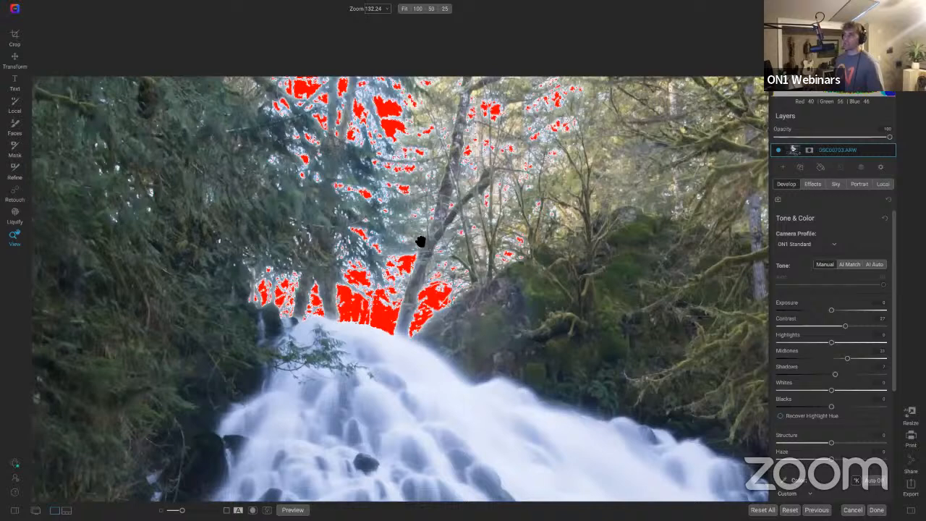
key(ctrl+0)
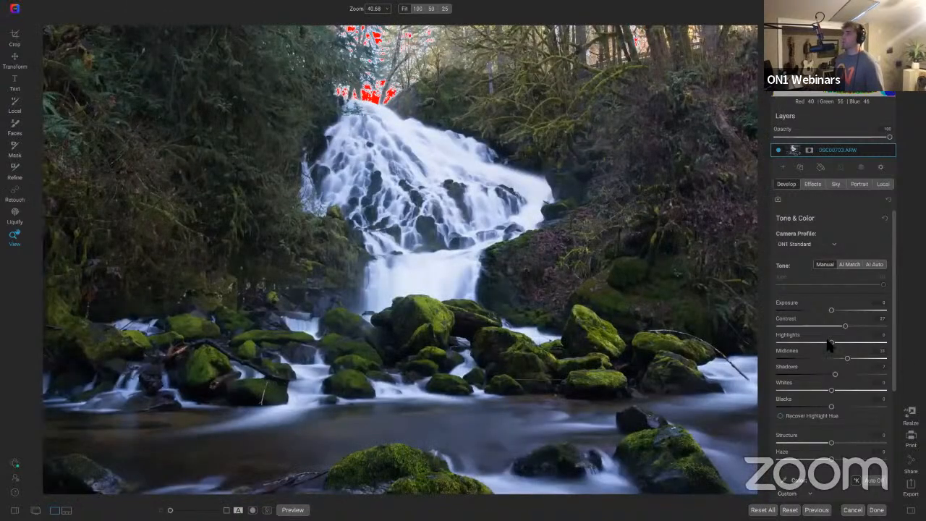
Try the overall Highlights at -100, reset them, and recheck the clipping in the sky above the waterfall
drag(809, 346, 779, 342)
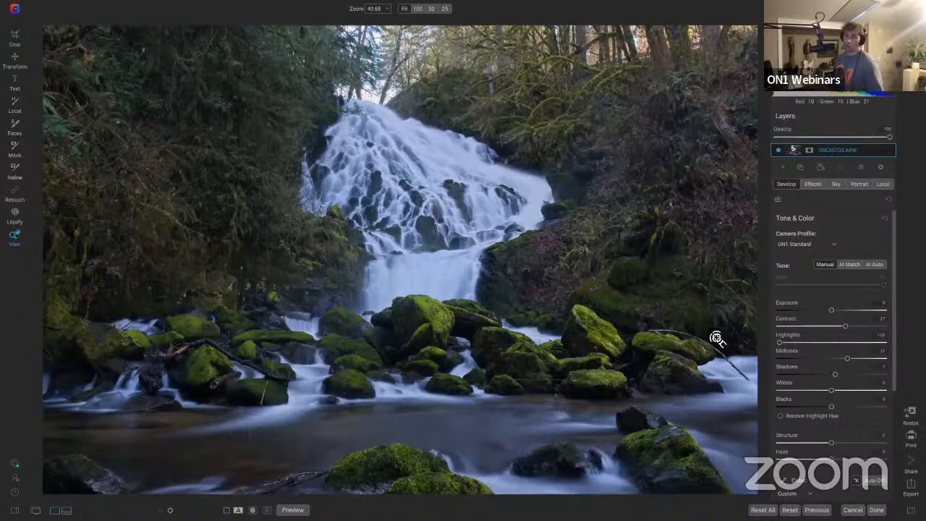
double_click(798, 338)
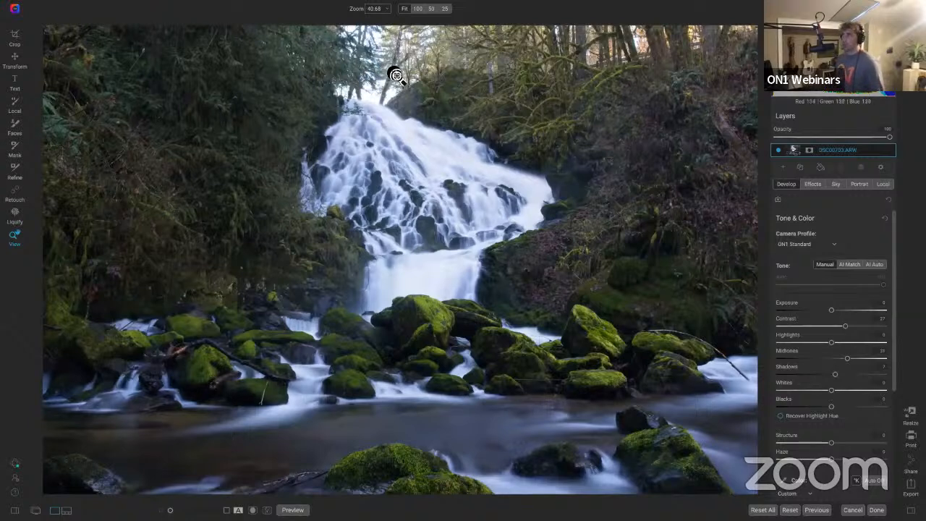
key(j)
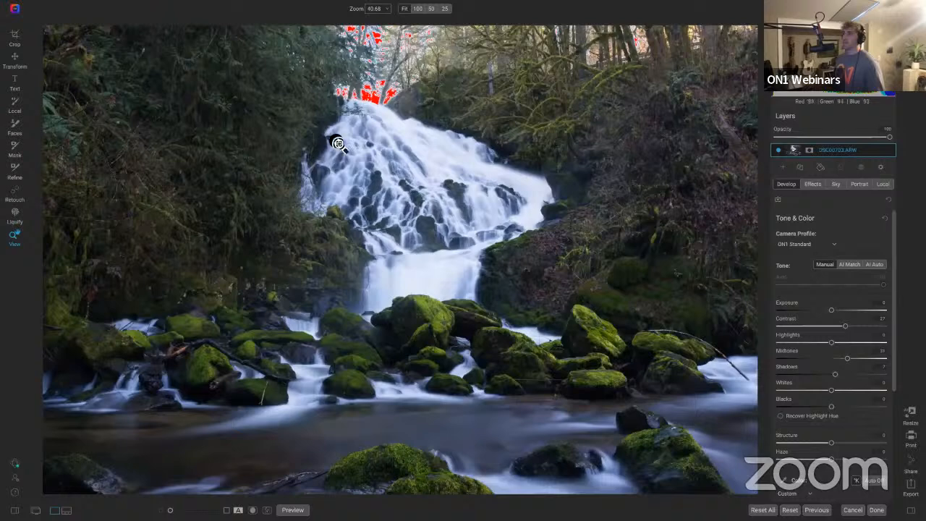
key(j)
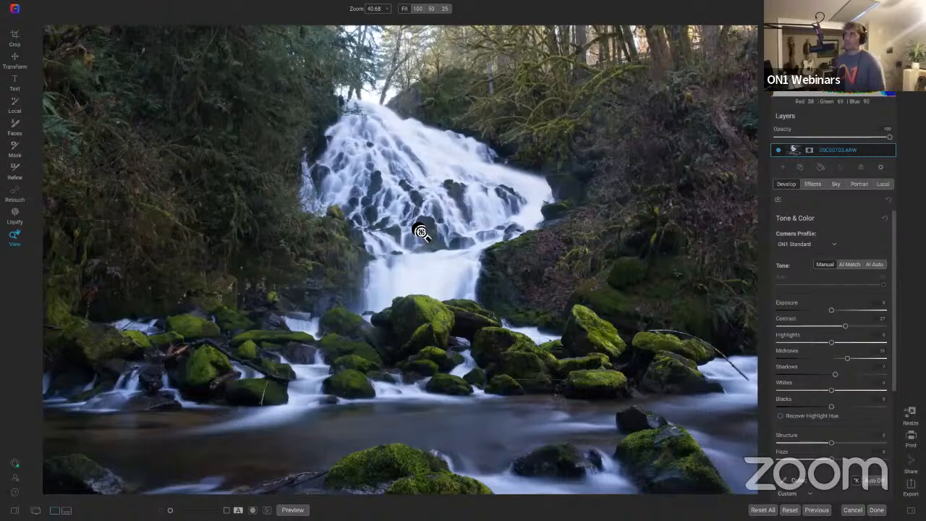
click(385, 57)
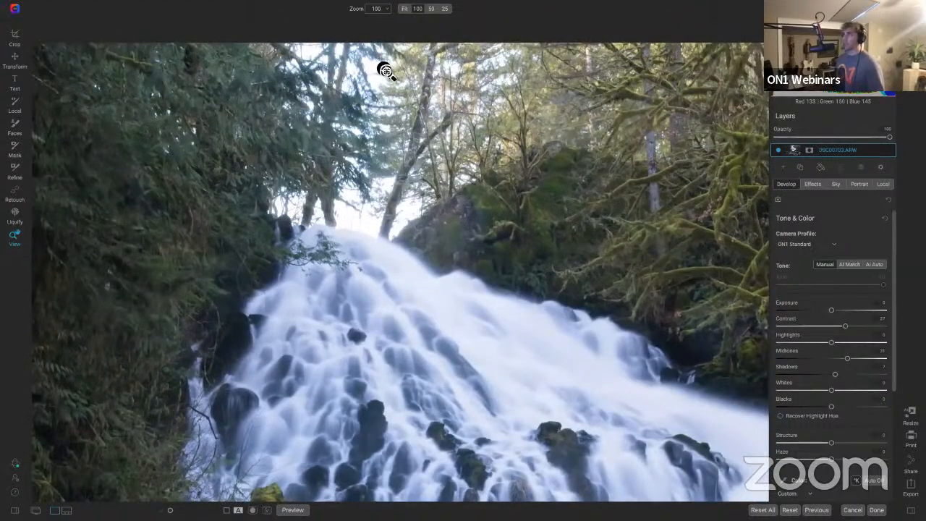
key(j)
key(j)
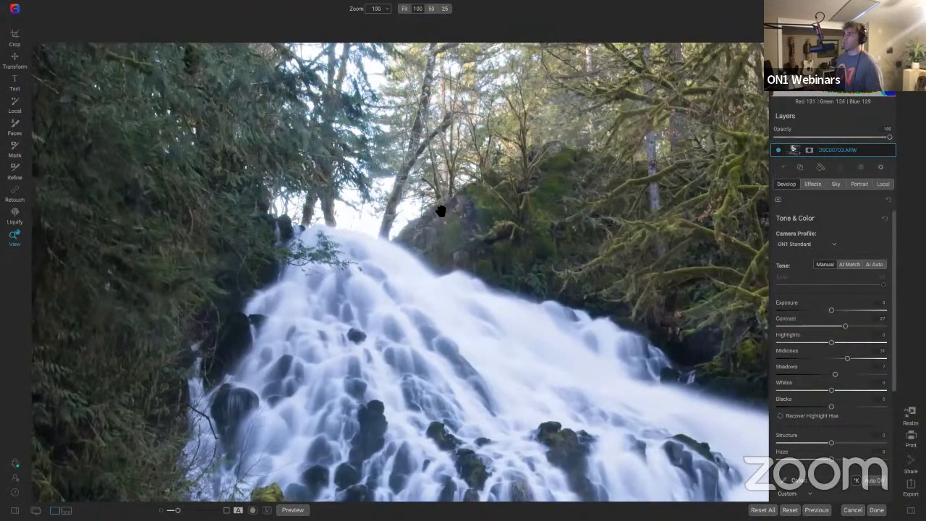
key(ctrl+0)
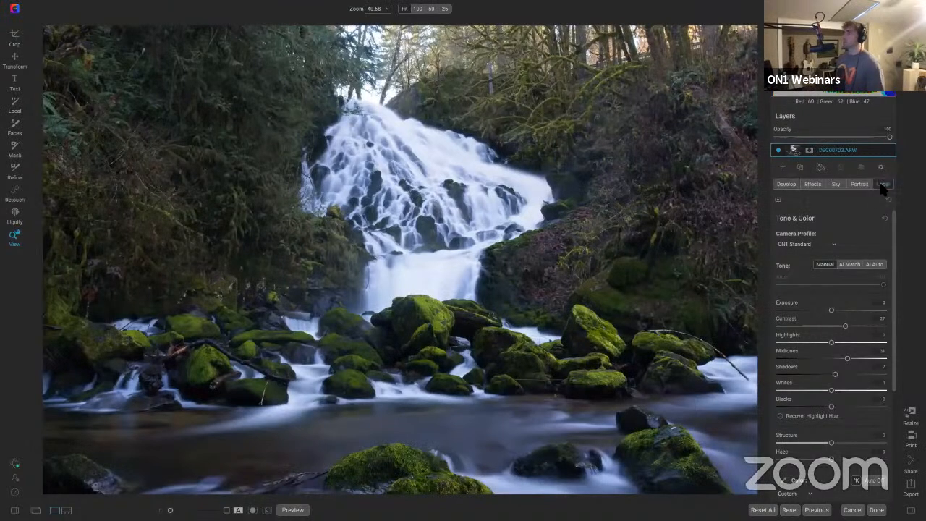
Name the local adjustment "bright light at top", reset its Exposure to 0 and set its Highlights to -100
click(883, 184)
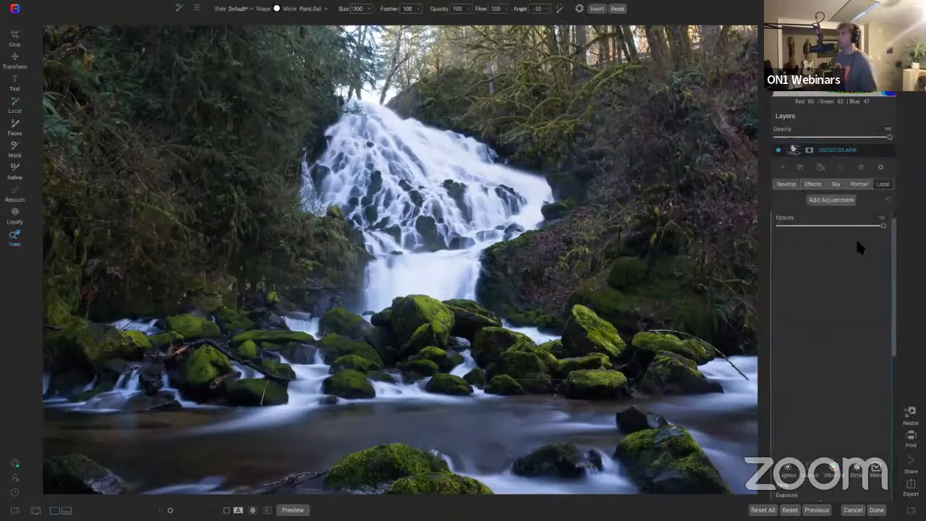
double_click(821, 218)
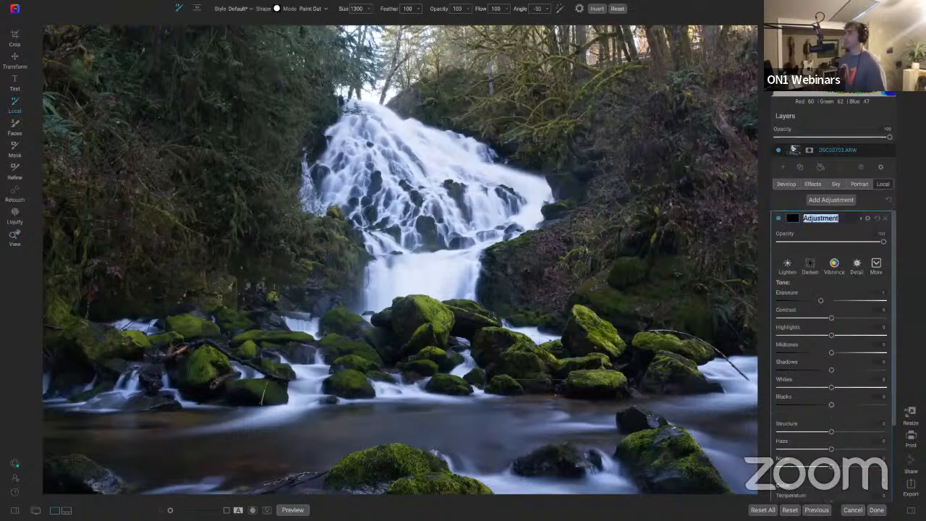
text(bright light)
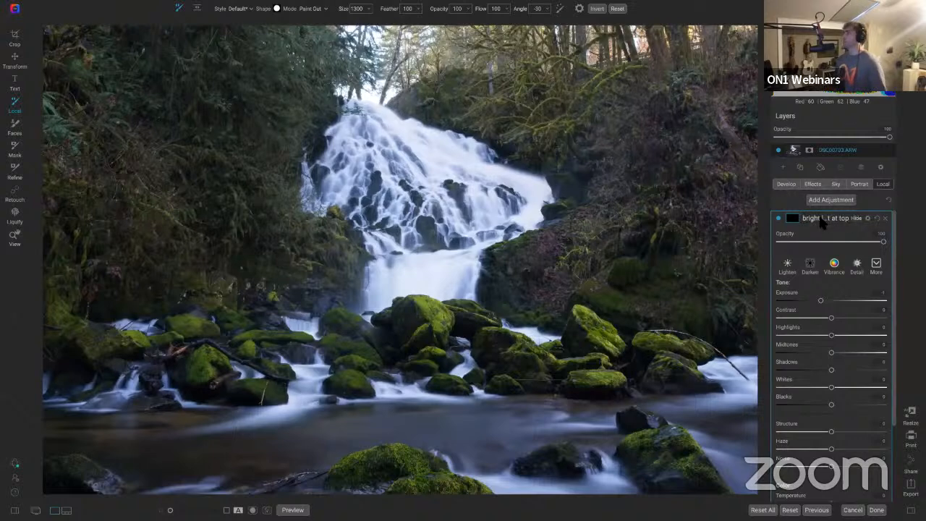
key(Return)
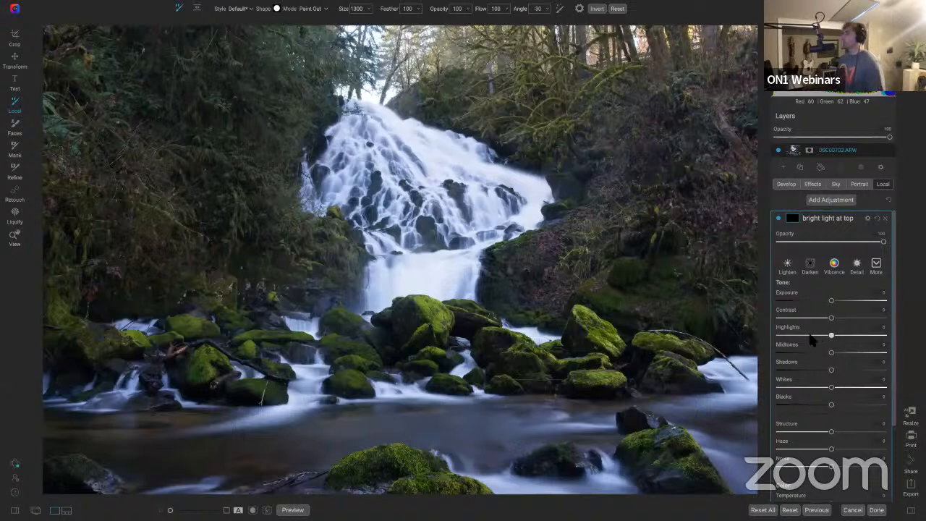
drag(809, 336, 776, 334)
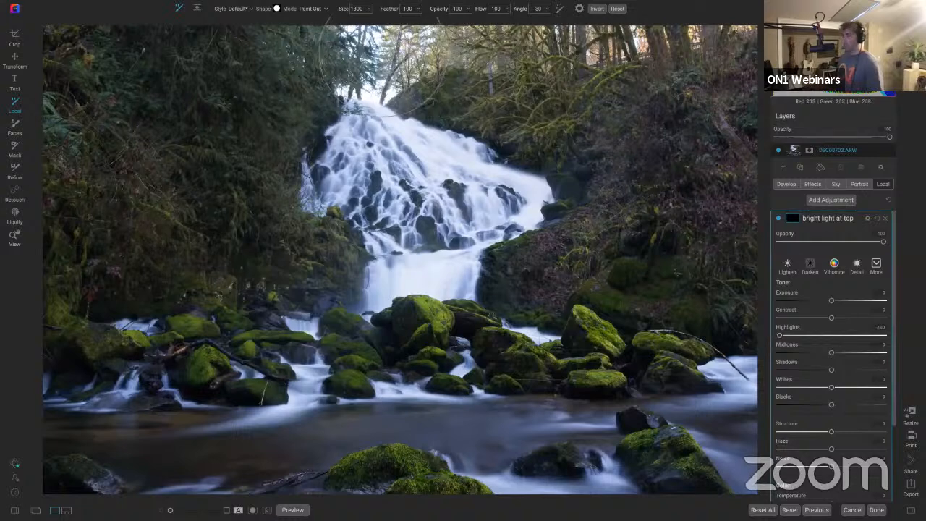
Paint the adjustment in over the bright sky just above the waterfall's crest with a size 250 brush in Paint In mode
key(bracketleft)
key(bracketleft)
key(bracketleft)
key(bracketleft)
key(bracketleft)
key(bracketleft)
key(bracketleft)
key(bracketleft)
key(bracketleft)
key(bracketleft)
key(bracketleft)
key(bracketleft)
key(bracketleft)
key(bracketleft)
key(bracketleft)
key(bracketleft)
key(bracketleft)
key(bracketleft)
key(bracketleft)
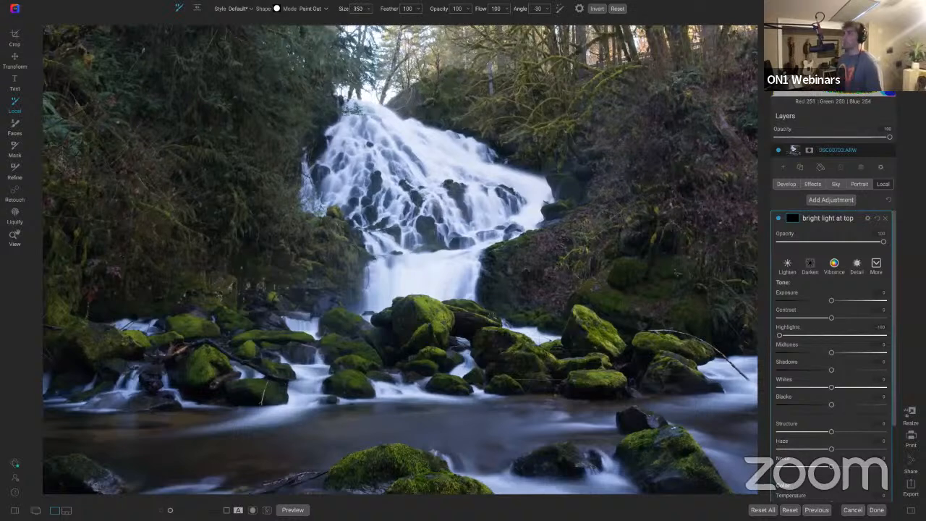
key(bracketleft)
key(bracketleft)
key(x)
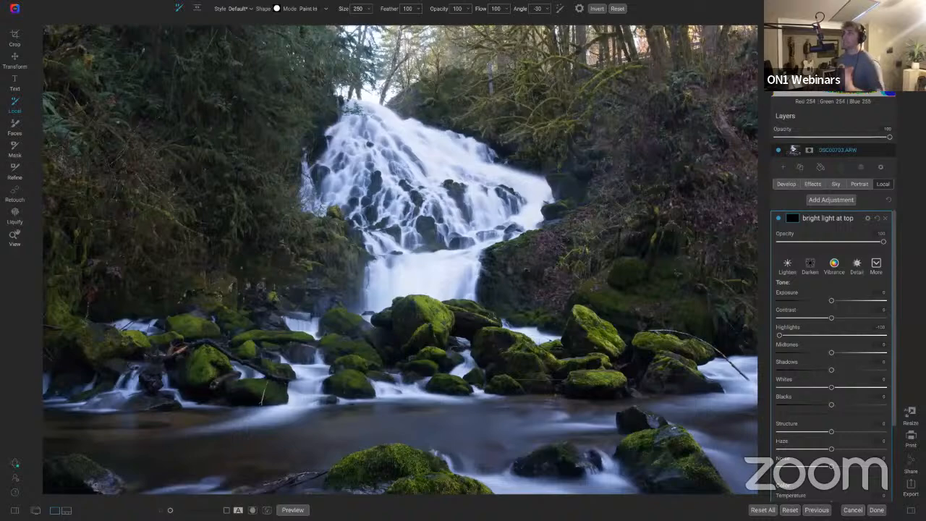
key(ctrl+equal)
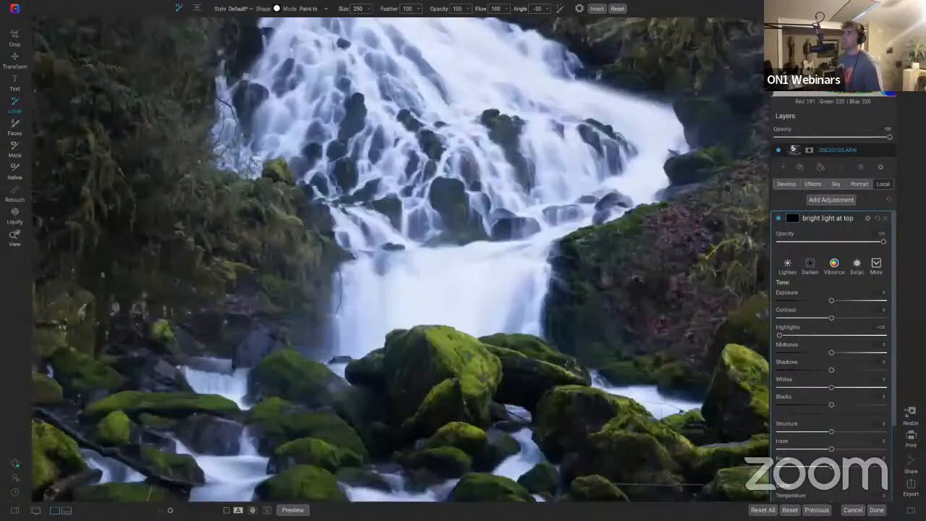
drag(362, 109, 368, 292)
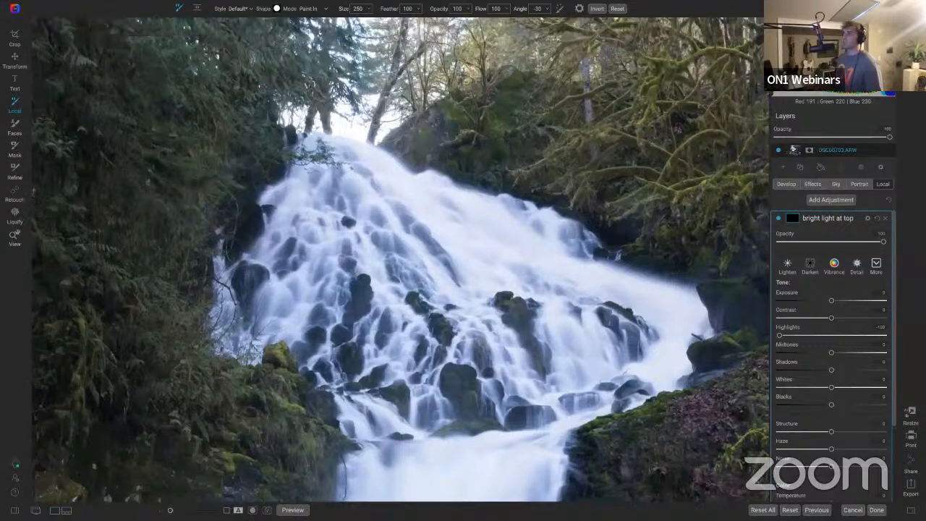
key(ctrl+equal)
key(ctrl+equal)
drag(368, 217, 392, 298)
mouse_move(403, 95)
mouse_down()
mouse_move(416, 226)
mouse_move(376, 262)
mouse_move(340, 255)
mouse_move(289, 269)
mouse_move(358, 269)
mouse_move(370, 256)
mouse_move(402, 266)
mouse_move(452, 230)
mouse_move(462, 133)
mouse_move(437, 91)
mouse_move(383, 91)
mouse_move(369, 72)
mouse_up()
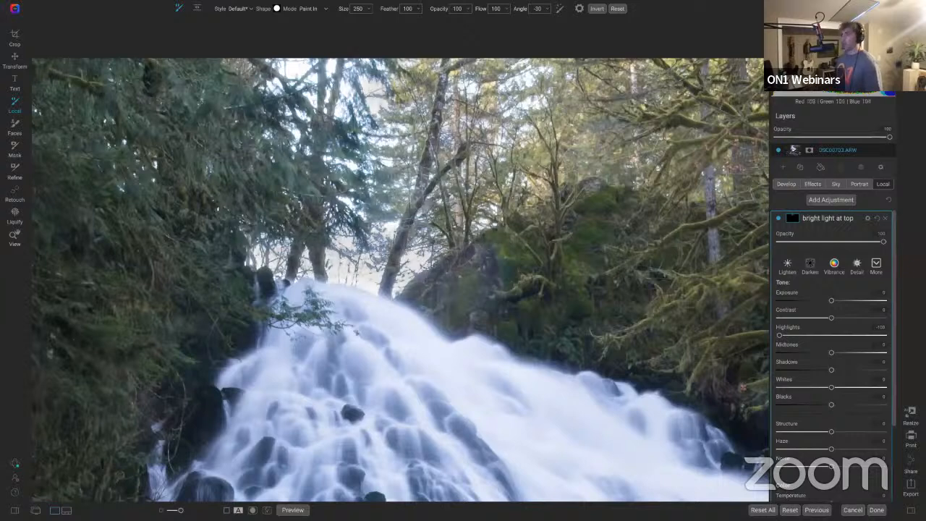
Enlarge the brush to 700 and paint the adjustment across the bright gaps between the trees above the waterfall
key(bracketright)
key(bracketright)
key(bracketright)
key(bracketright)
key(bracketright)
key(bracketright)
key(bracketright)
key(bracketright)
key(bracketright)
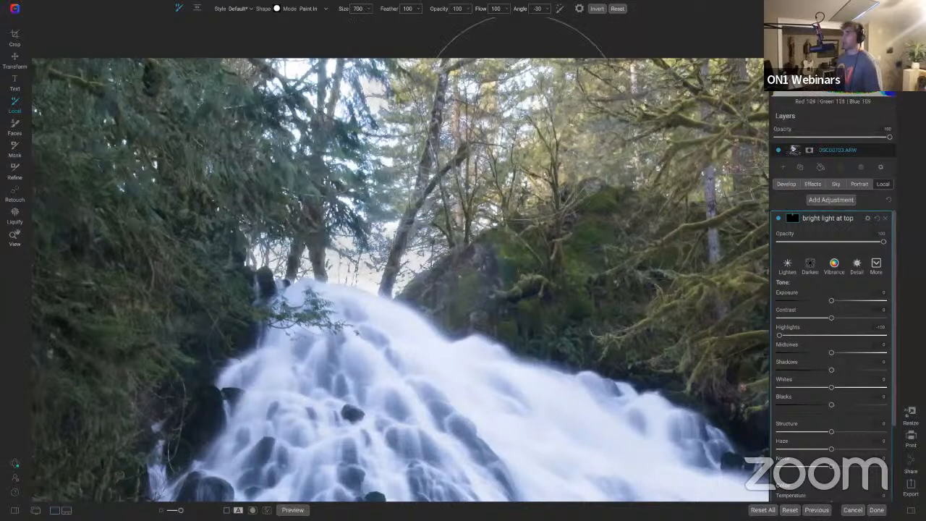
click(520, 117)
mouse_move(520, 120)
mouse_down()
mouse_move(283, 101)
mouse_move(284, 146)
mouse_up()
Reduce the adjustment brush size to 200 for the smaller bright areas
key(bracketleft)
key(bracketleft)
key(bracketleft)
key(bracketleft)
key(bracketleft)
key(bracketleft)
key(bracketleft)
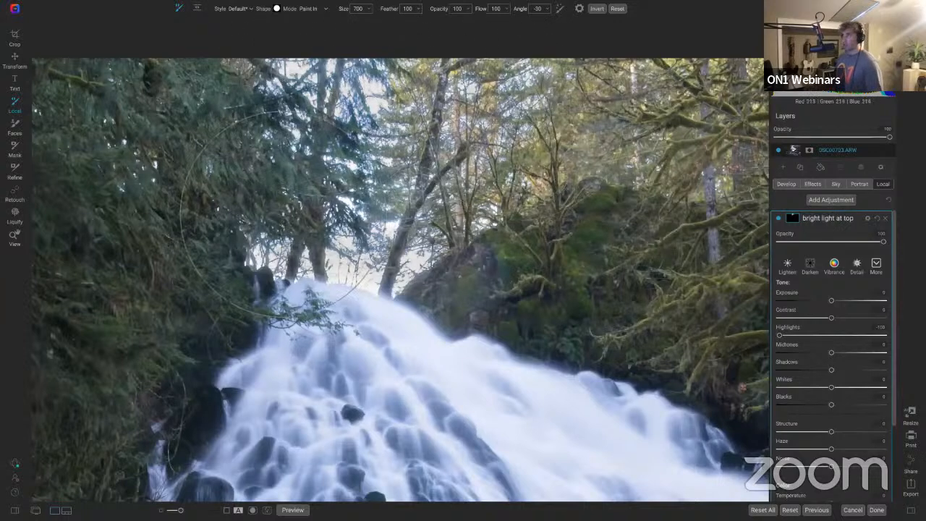
key(bracketleft)
key(bracketleft)
key(bracketleft)
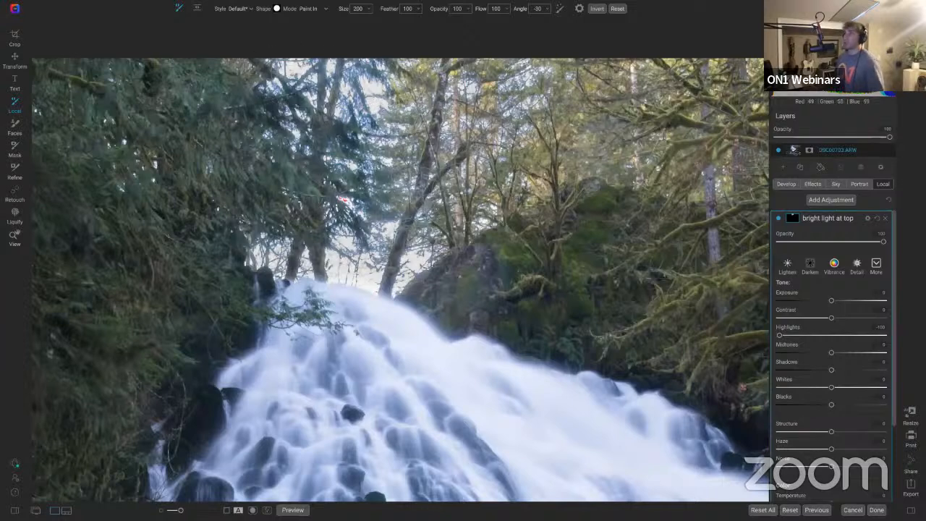
Review the whole photo and lower the opacity of the "bright light at top" adjustment to about 74
key(space)
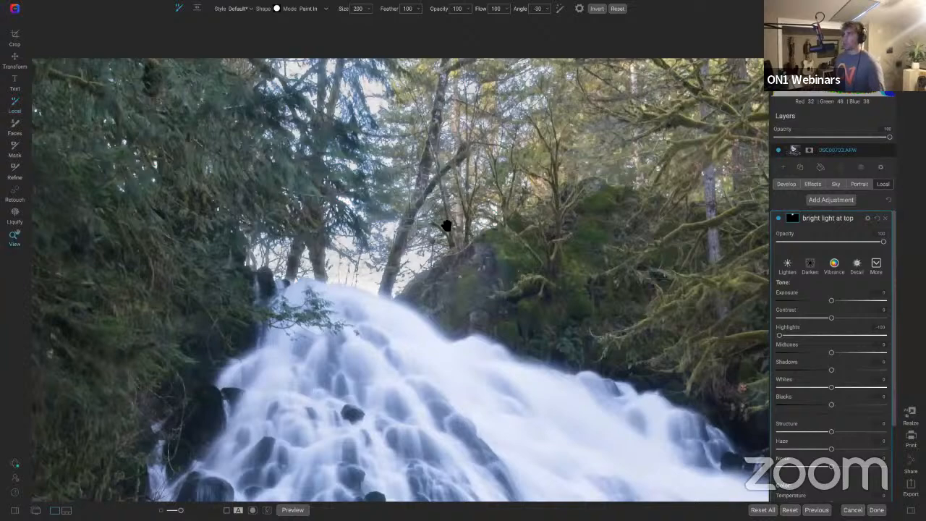
scroll(507, 268, down, 1)
drag(500, 272, 483, 199)
scroll(512, 330, down, 5)
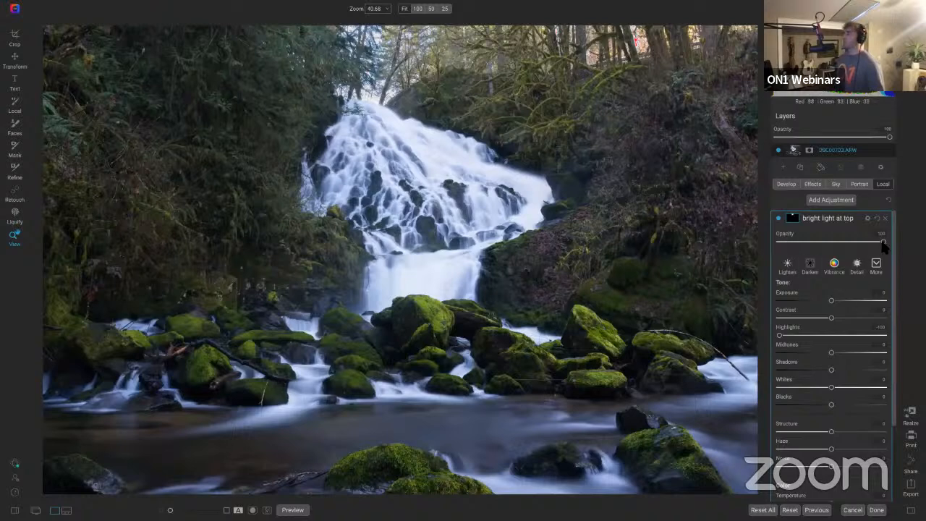
click(842, 242)
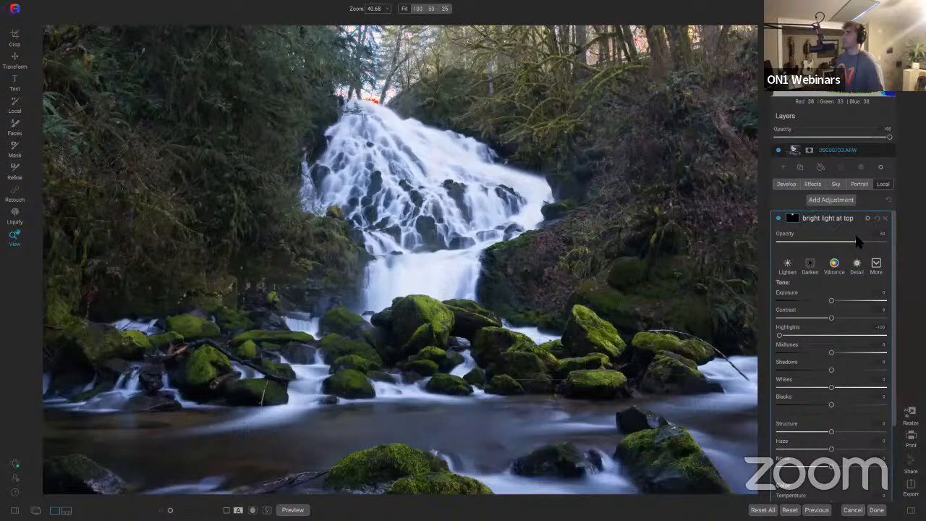
click(863, 242)
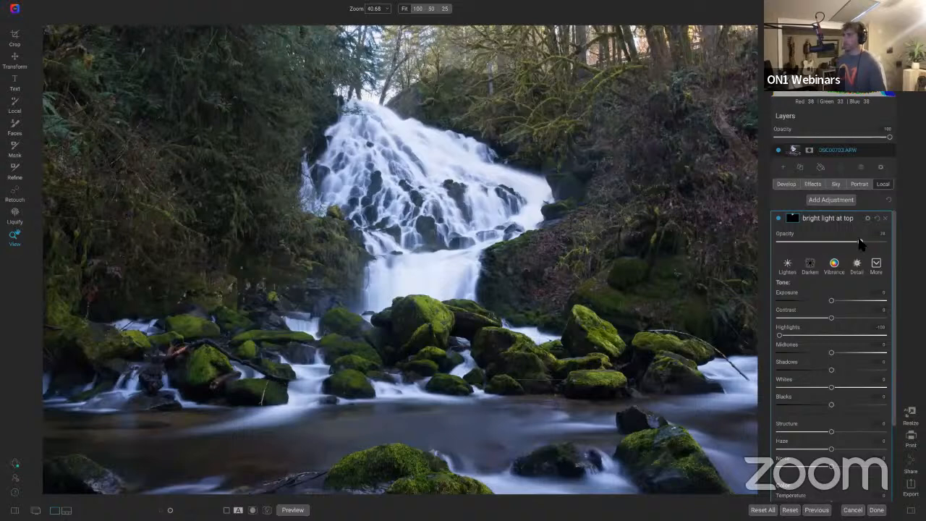
key(ctrl+p)
key(ctrl+p)
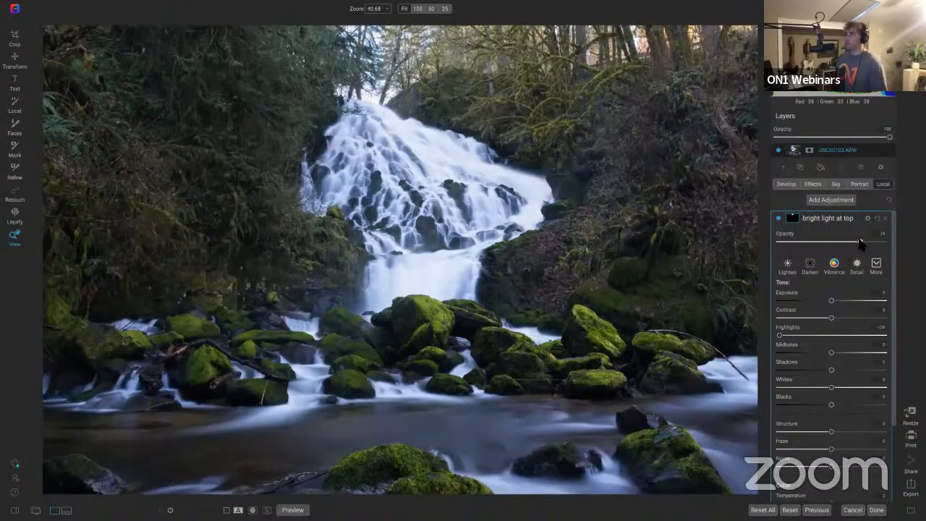
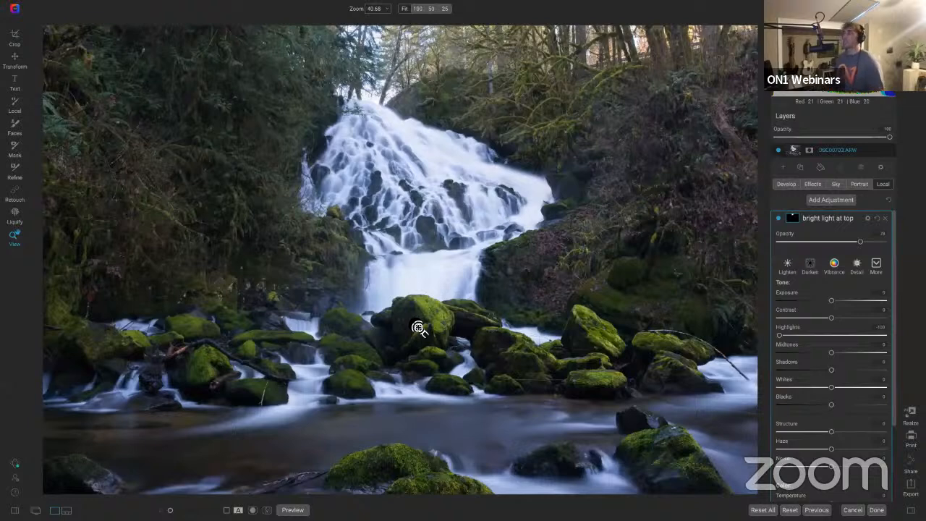
Add a Sunshine effects filter to the waterfall photo and invert its mask so the filter is hidden everywhere
click(812, 185)
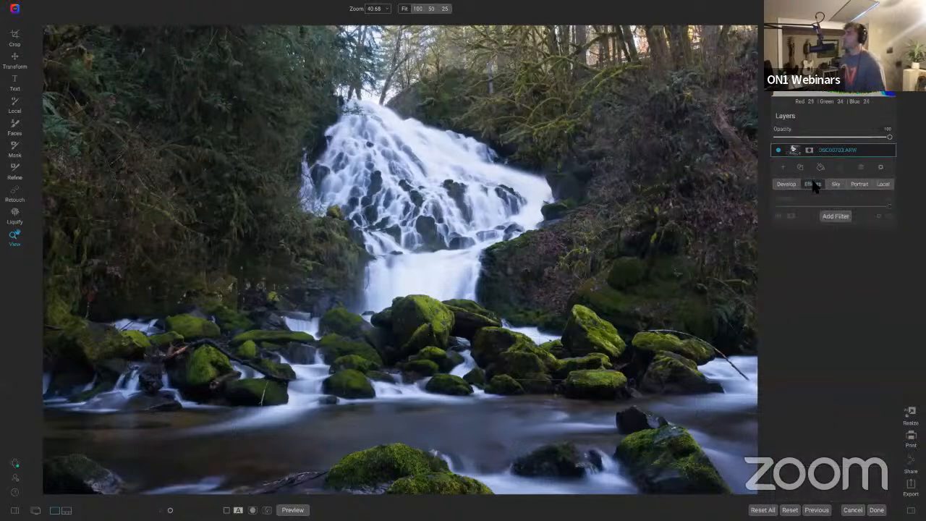
click(837, 216)
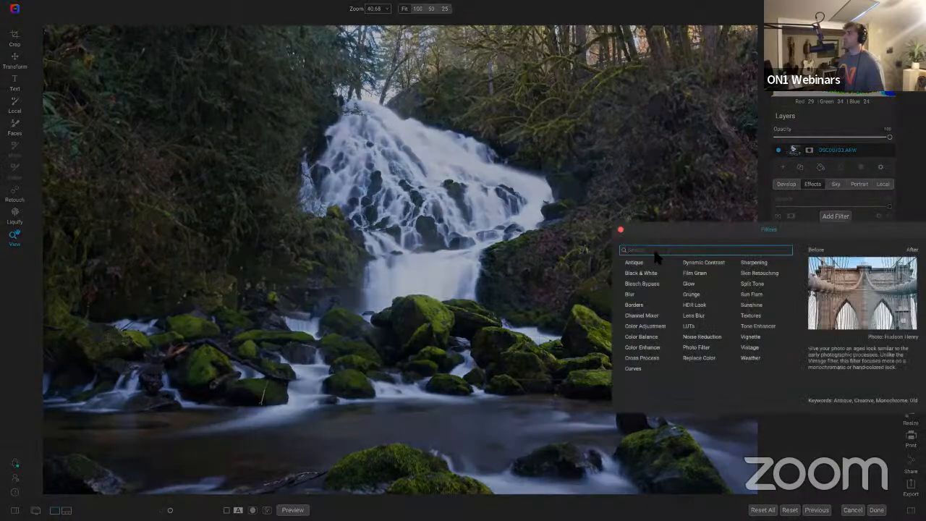
click(750, 304)
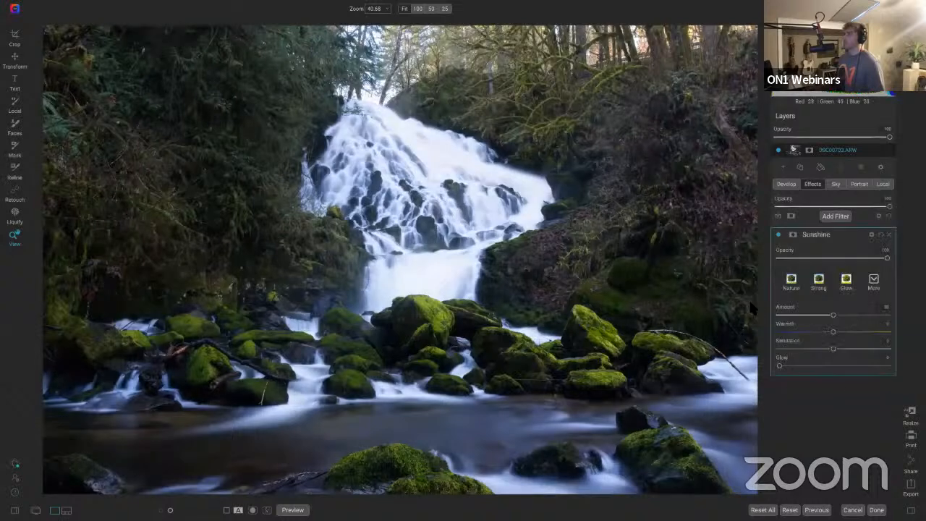
click(793, 236)
click(829, 283)
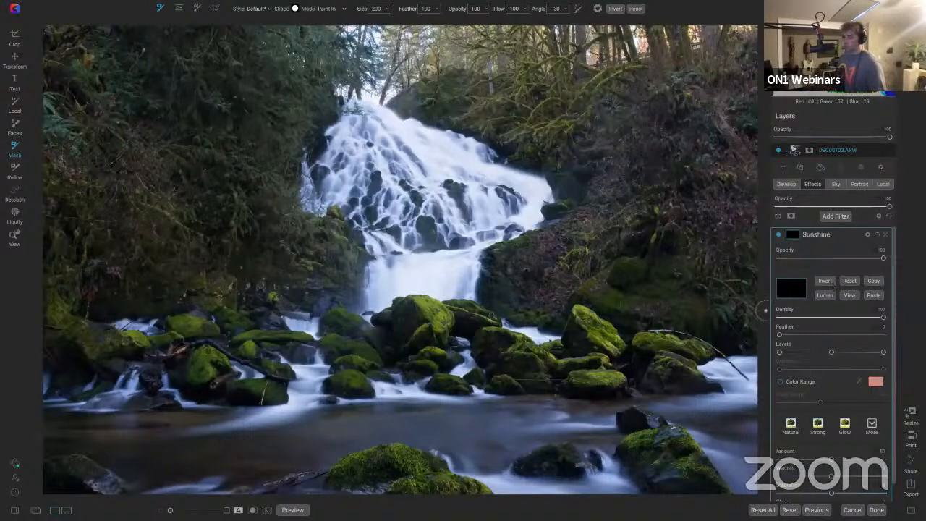
Set the mask brush size to 800 and paint the Sunshine filter in over the mossy rocks along the stream
key(bracketright)
key(bracketright)
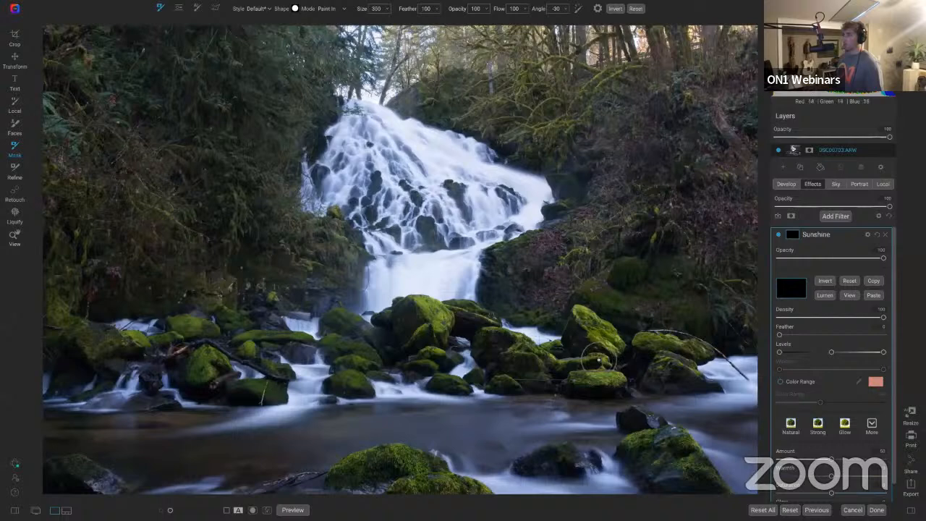
key(bracketright)
key(bracketright)
key(bracketright)
key(bracketright)
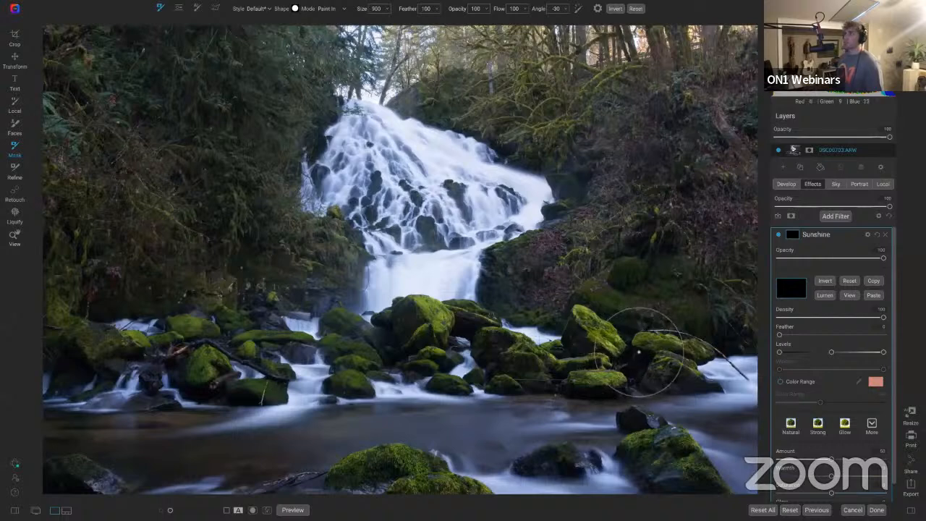
key(bracketleft)
key(bracketleft)
key(bracketleft)
key(bracketleft)
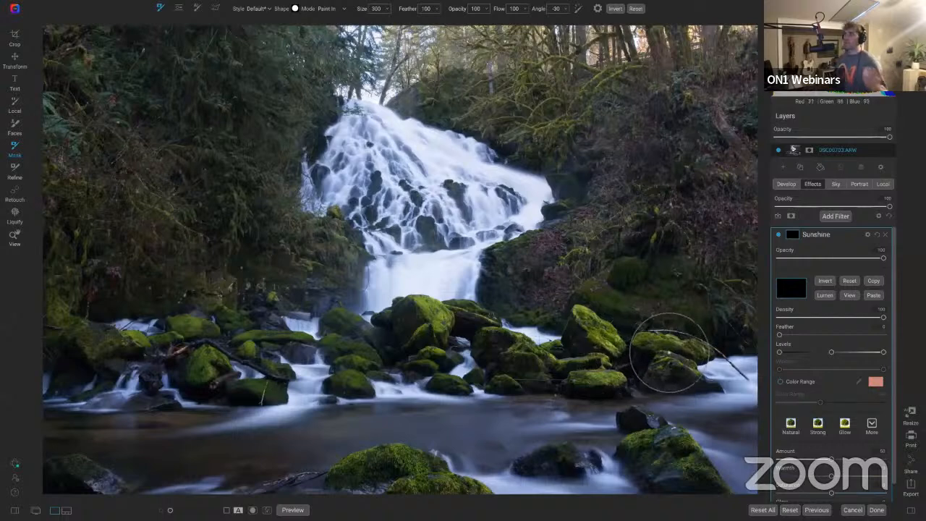
key(bracketright)
key(bracketright)
key(bracketright)
key(bracketright)
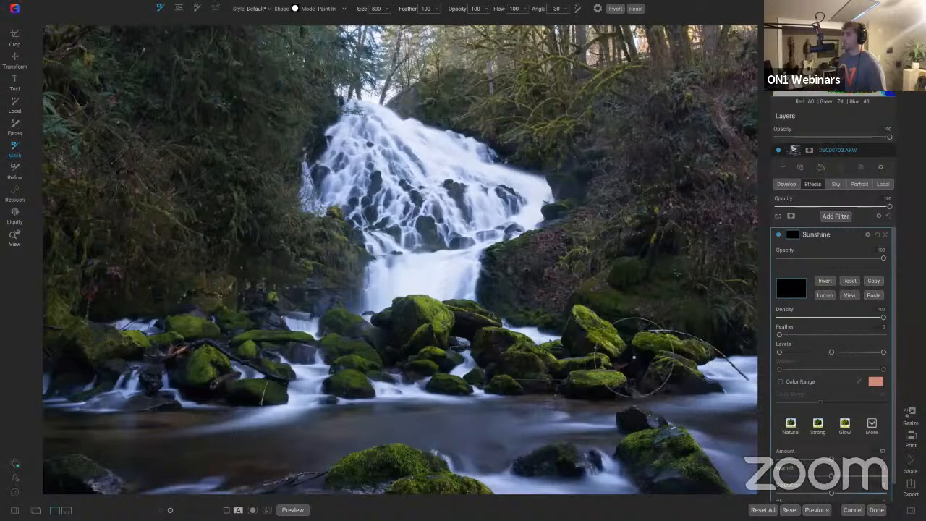
drag(583, 364, 482, 342)
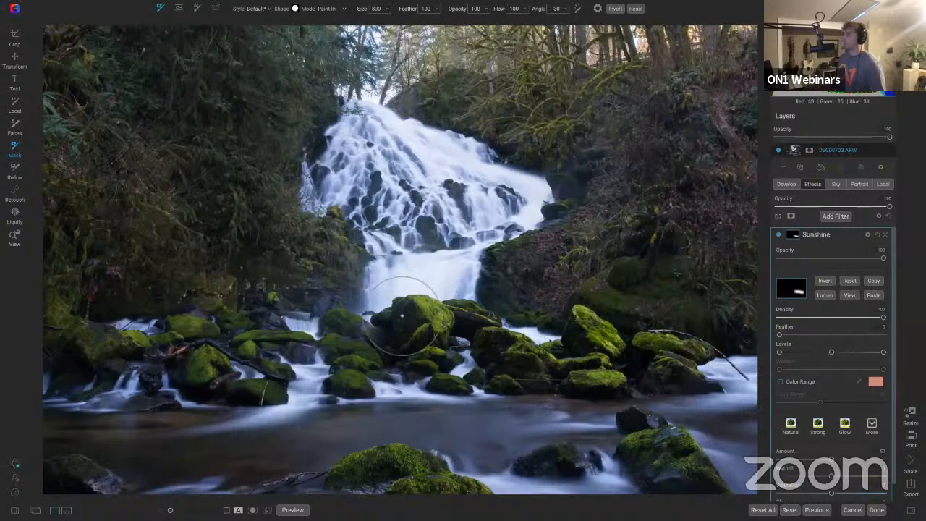
drag(403, 316, 441, 327)
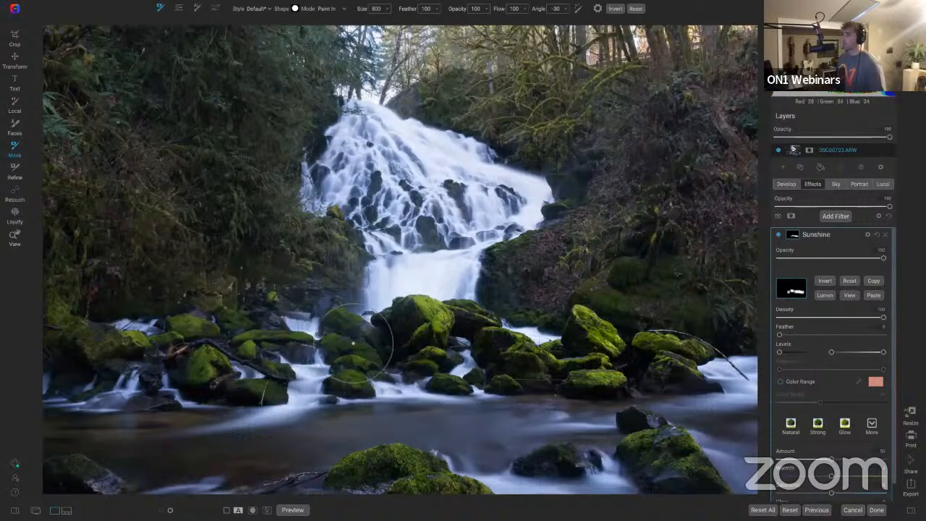
mouse_move(347, 340)
mouse_down()
mouse_move(224, 369)
mouse_move(184, 365)
mouse_move(188, 340)
mouse_move(214, 331)
mouse_move(253, 354)
mouse_up()
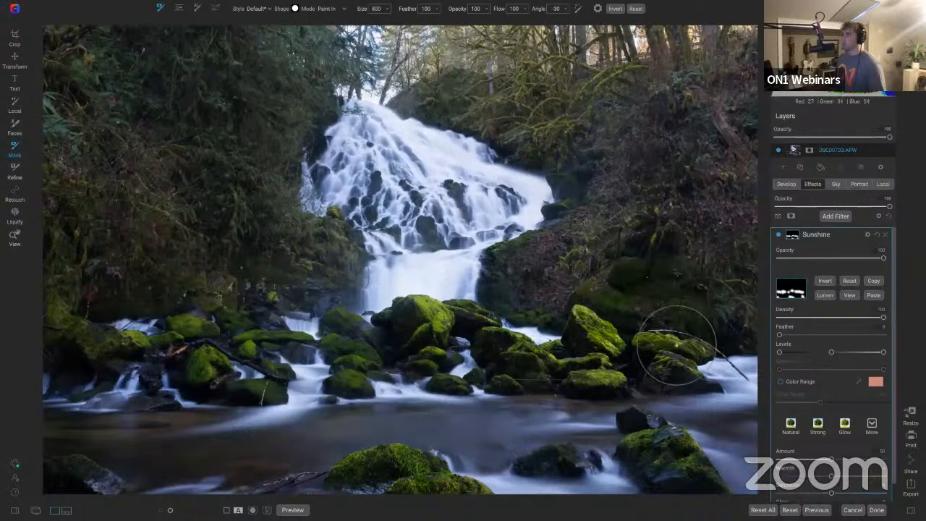
drag(678, 339, 678, 360)
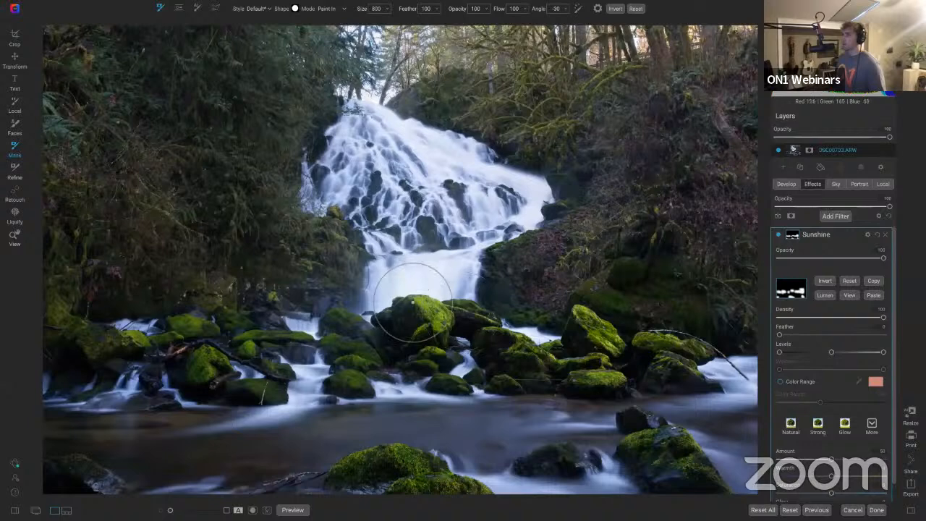
Enlarge the mask brush to 1100 and extend the Sunshine mask over more of the mossy greenery beside the falls
key(bracketright)
key(bracketright)
key(bracketright)
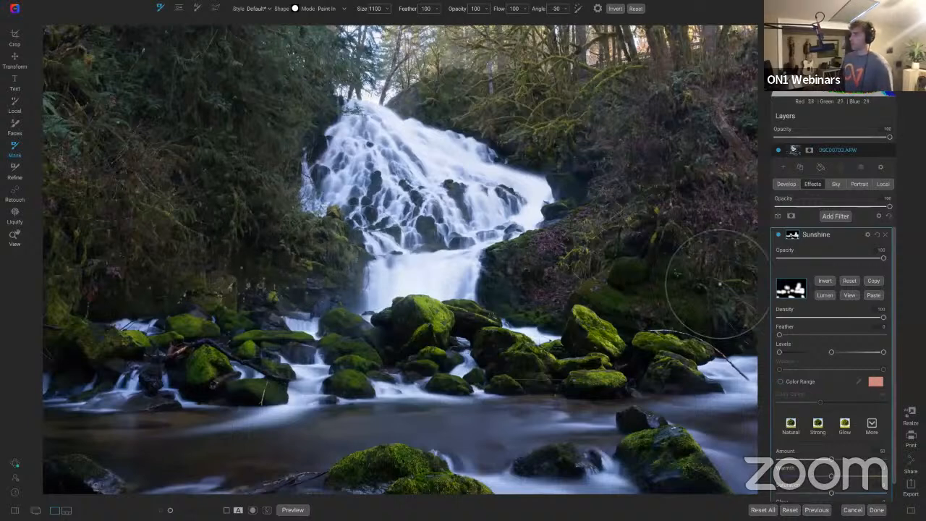
Compare the photo with the Sunshine filter off and on, first as a whole and then close up on the mossy rocks
click(779, 236)
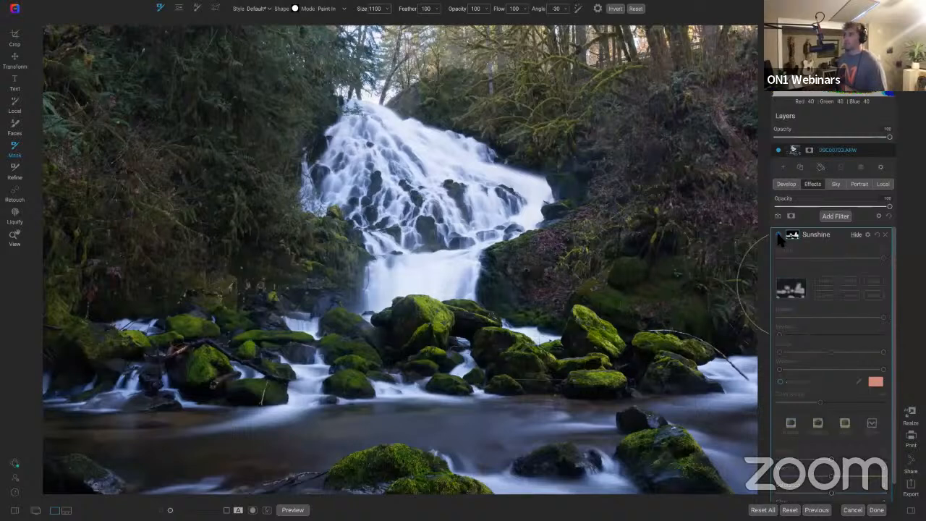
click(778, 238)
click(779, 238)
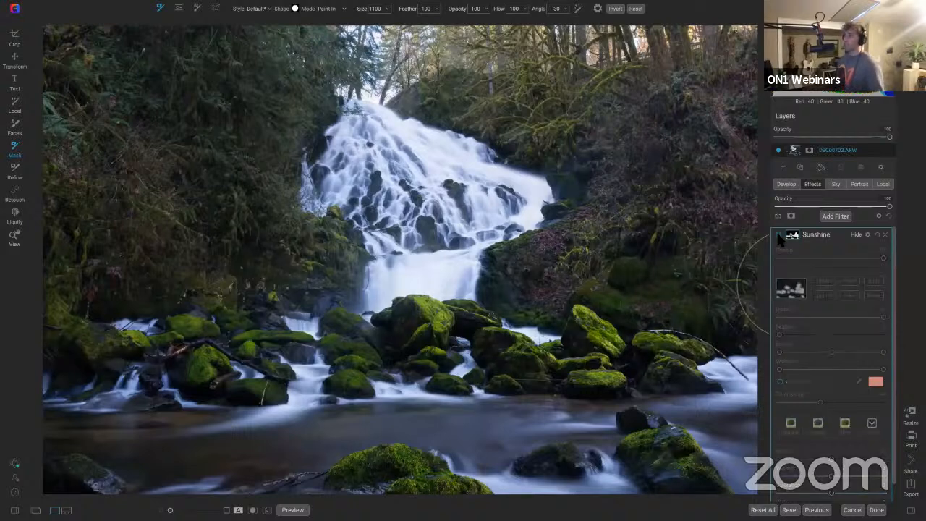
click(779, 238)
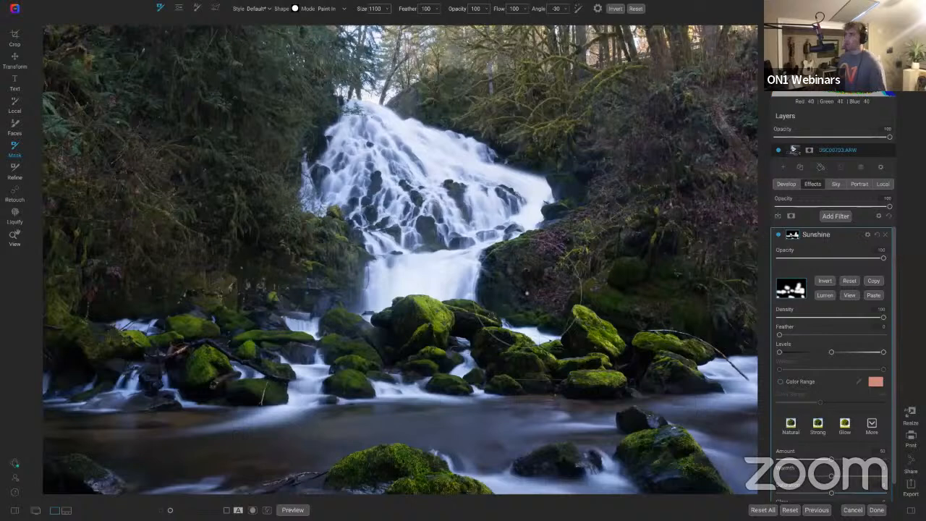
key(super+plus)
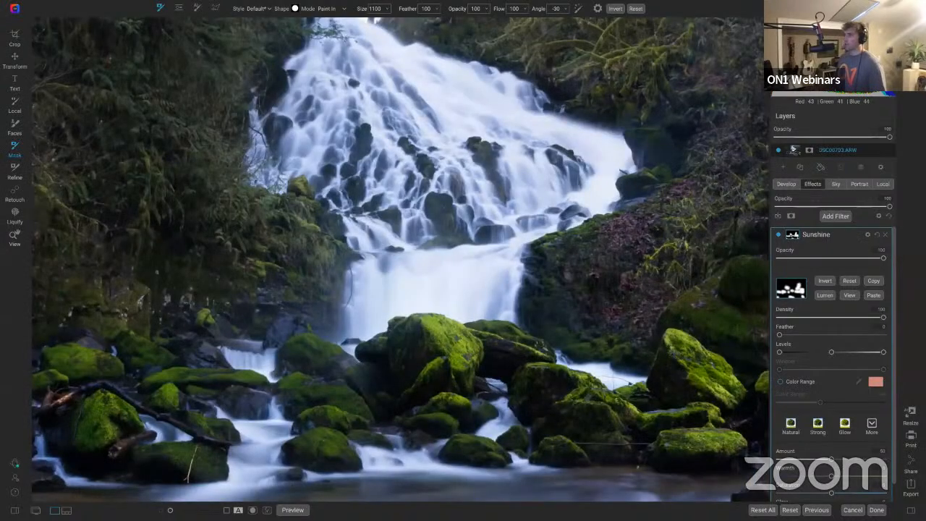
key(super+plus)
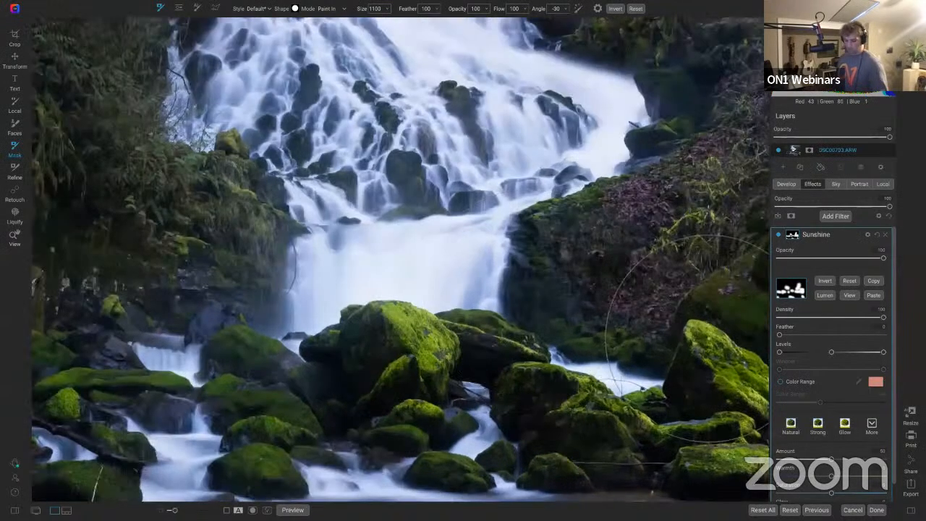
key(z)
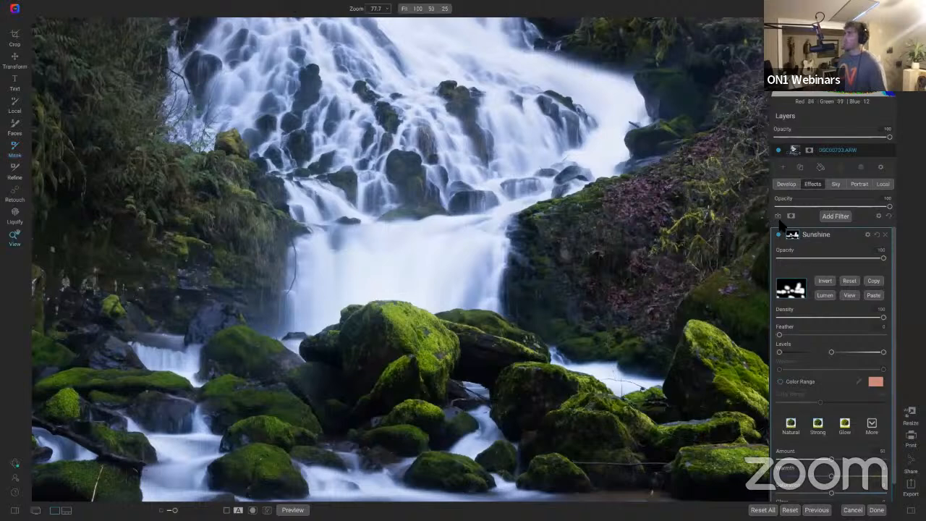
click(779, 235)
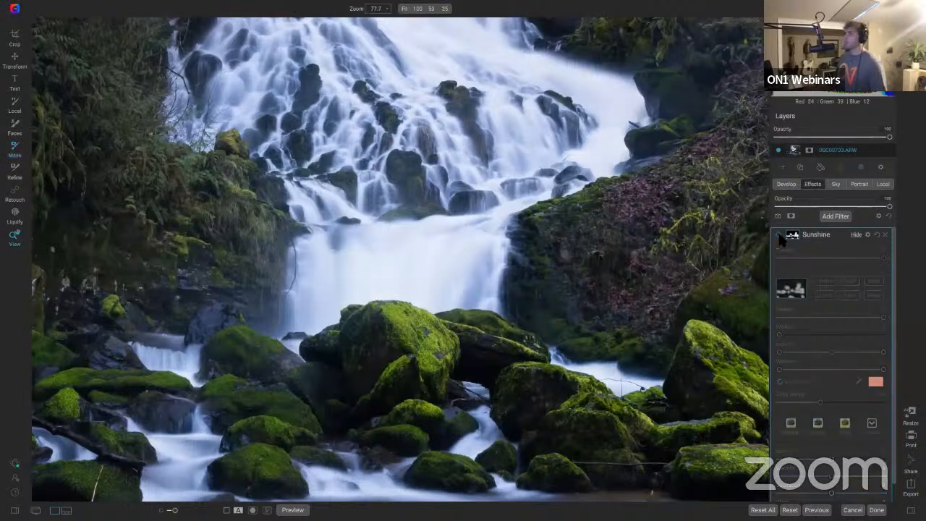
click(778, 236)
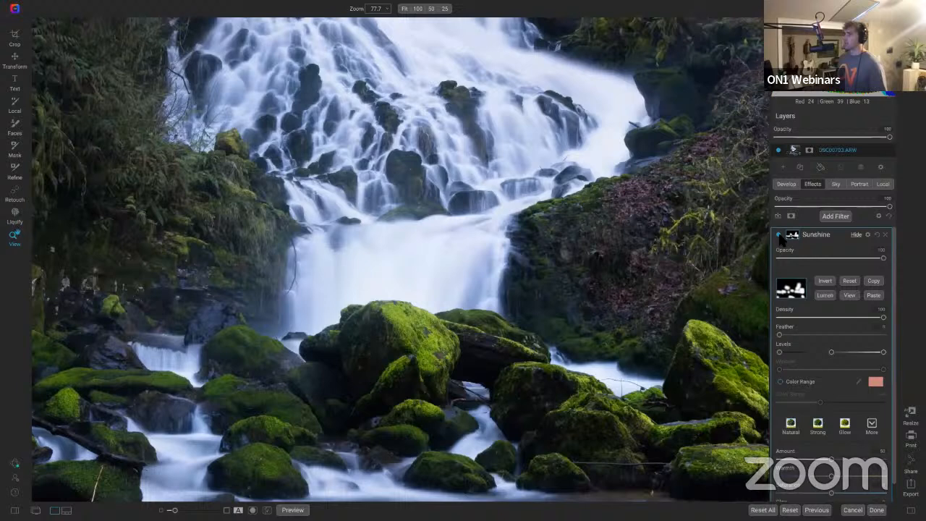
click(779, 235)
click(779, 235)
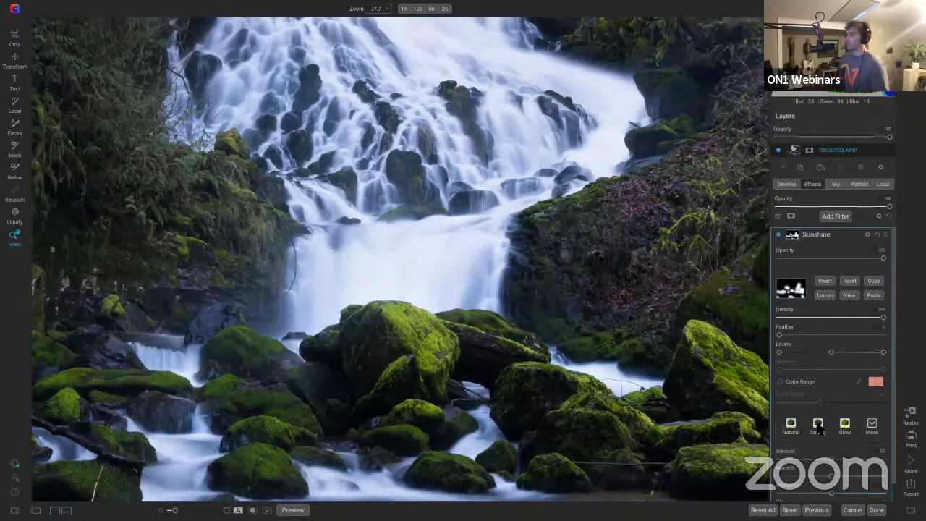
Apply the Strong preset to the Sunshine filter and compare the full photo with the filter off and on
click(818, 426)
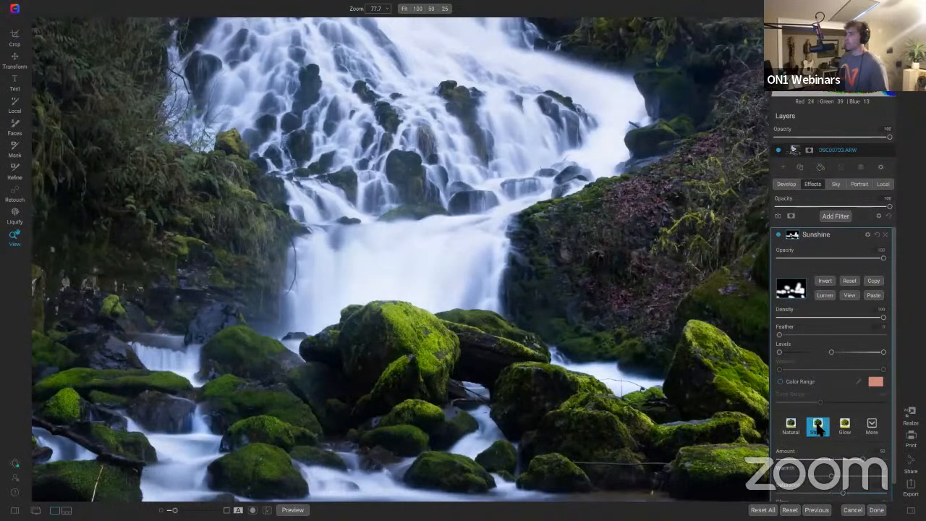
click(589, 301)
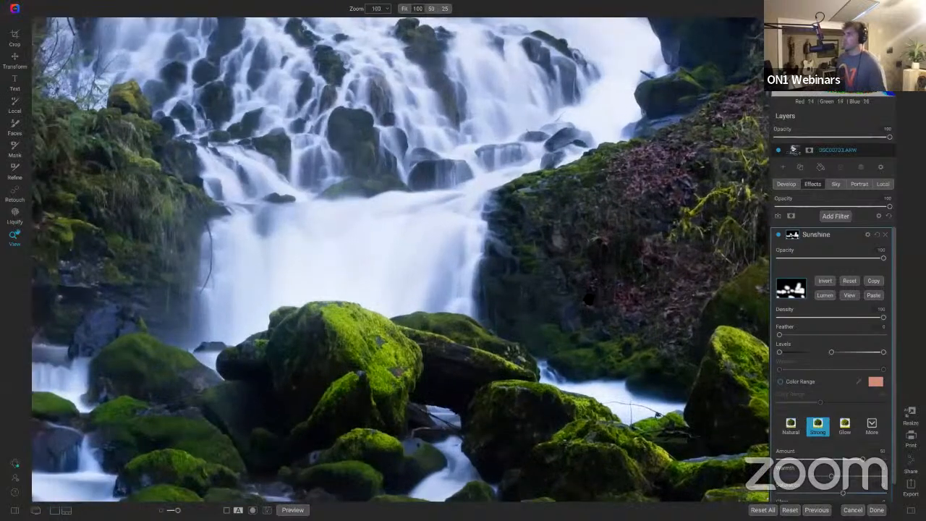
key(ctrl+0)
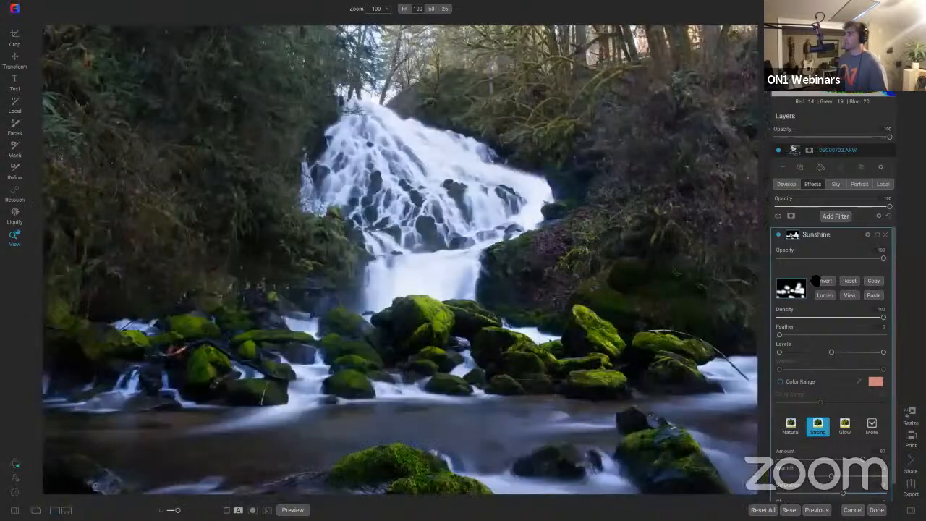
click(777, 235)
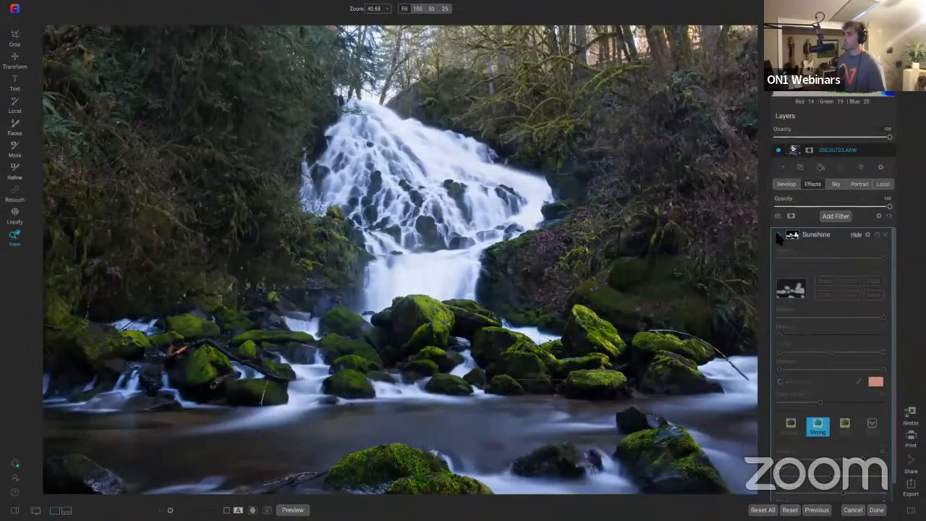
click(778, 236)
click(779, 236)
click(778, 236)
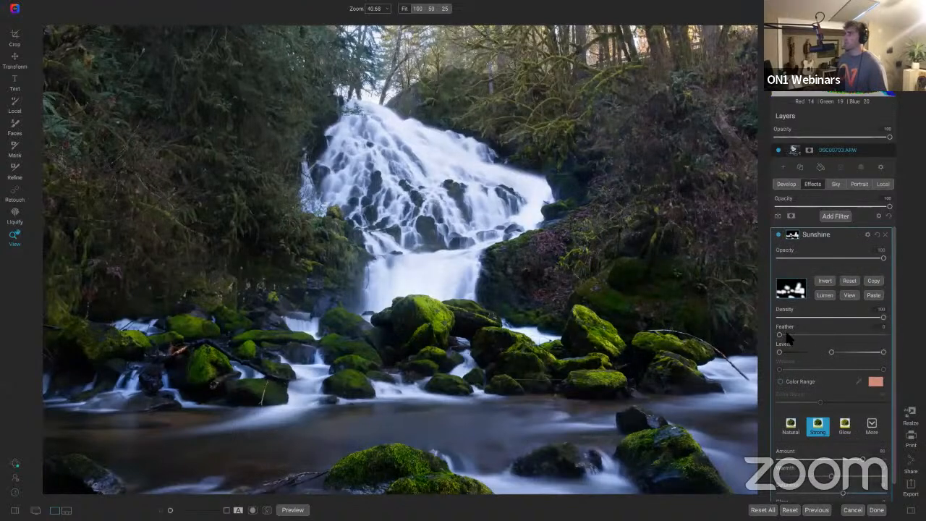
Raise the feather of the Sunshine filter's mask to 100
drag(830, 336, 866, 347)
drag(866, 338, 884, 337)
mouse_move(779, 237)
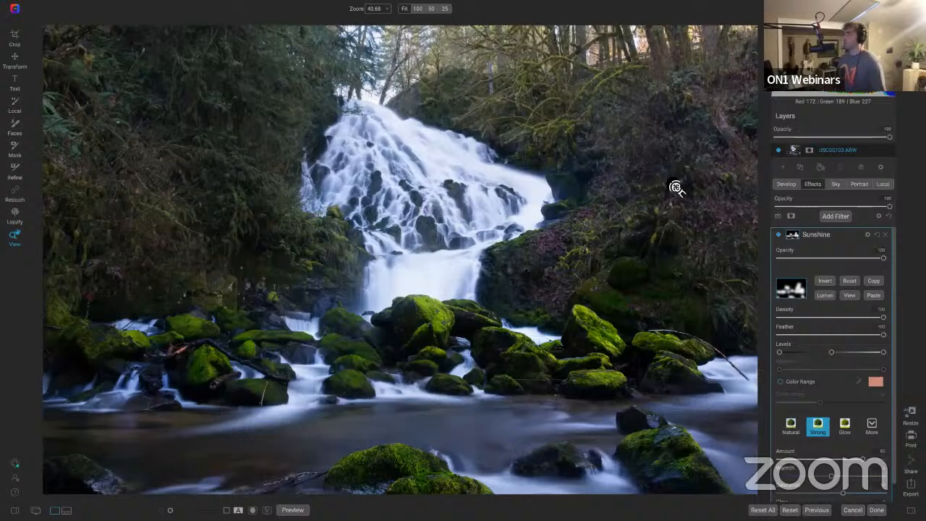
Add a Glow filter with the Darker preset and open its mask options
click(837, 217)
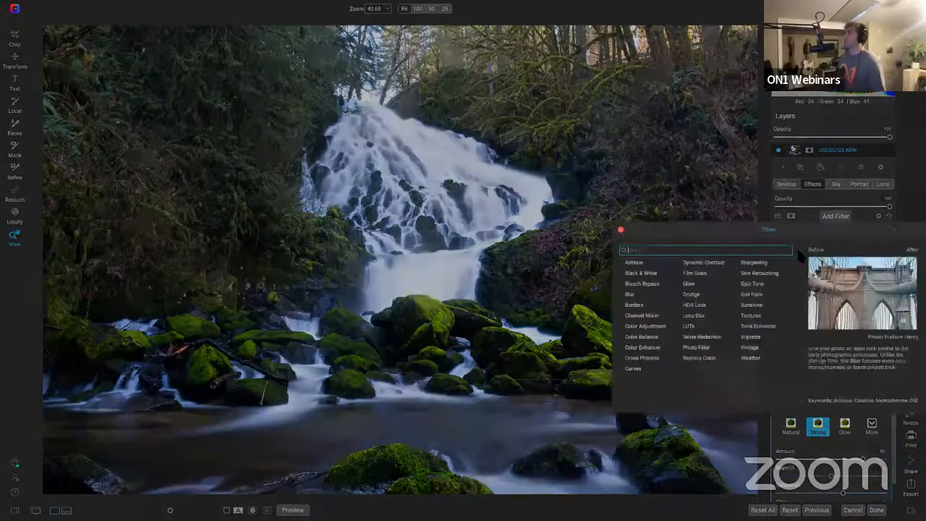
click(688, 285)
click(846, 282)
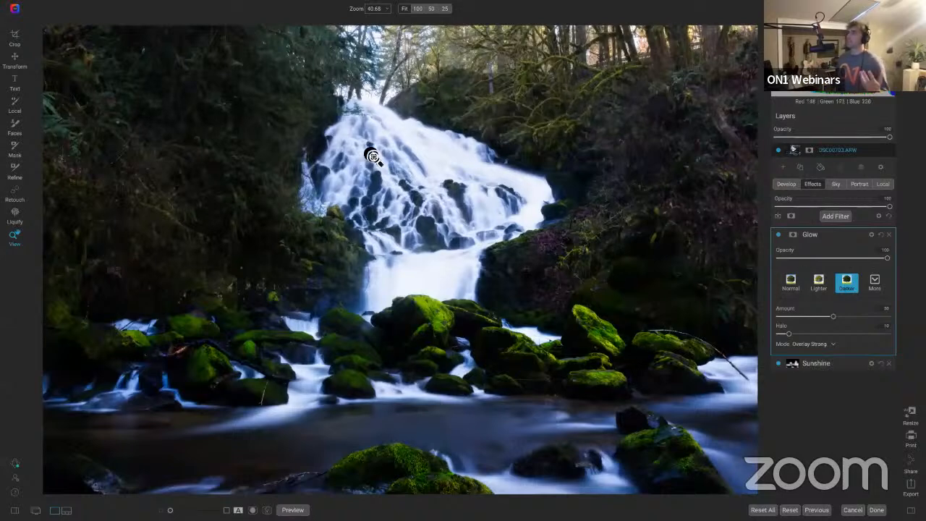
click(793, 236)
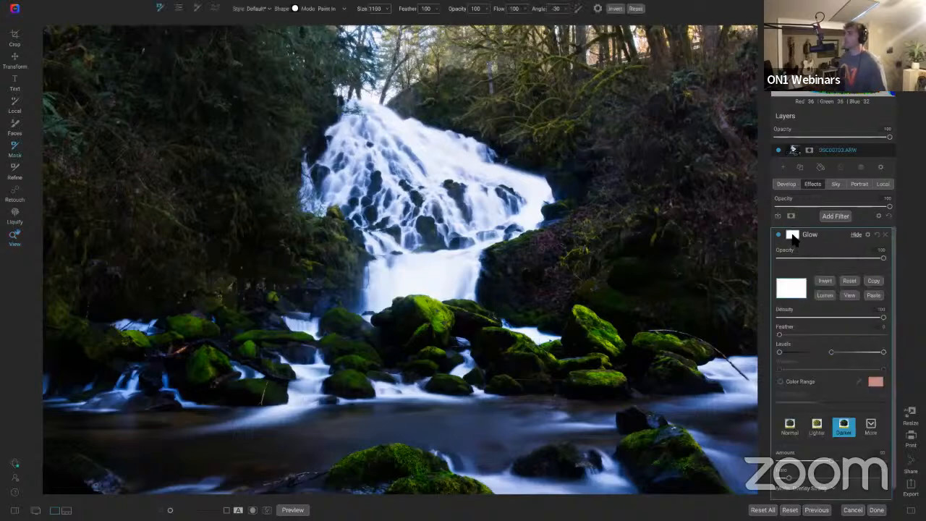
Apply a luminosity mask to the Glow filter and compare the photo with the filter off and on
click(828, 298)
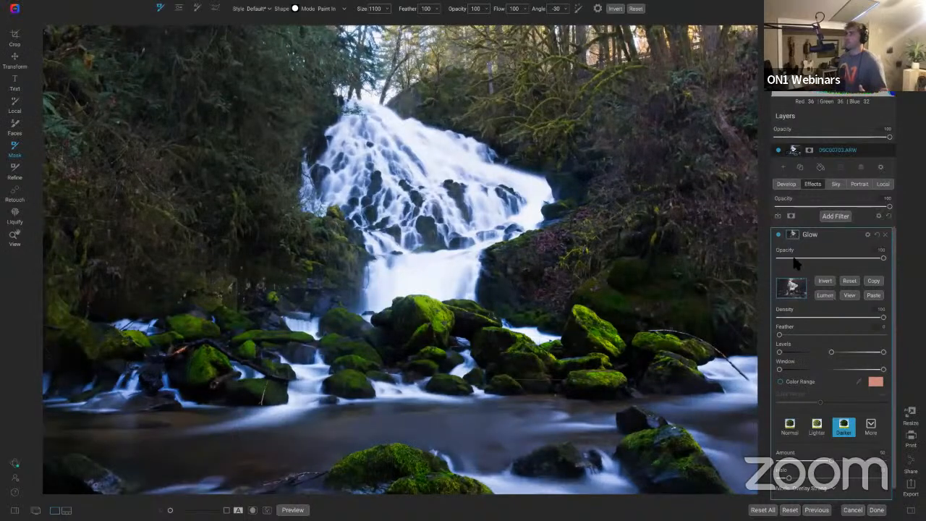
click(778, 235)
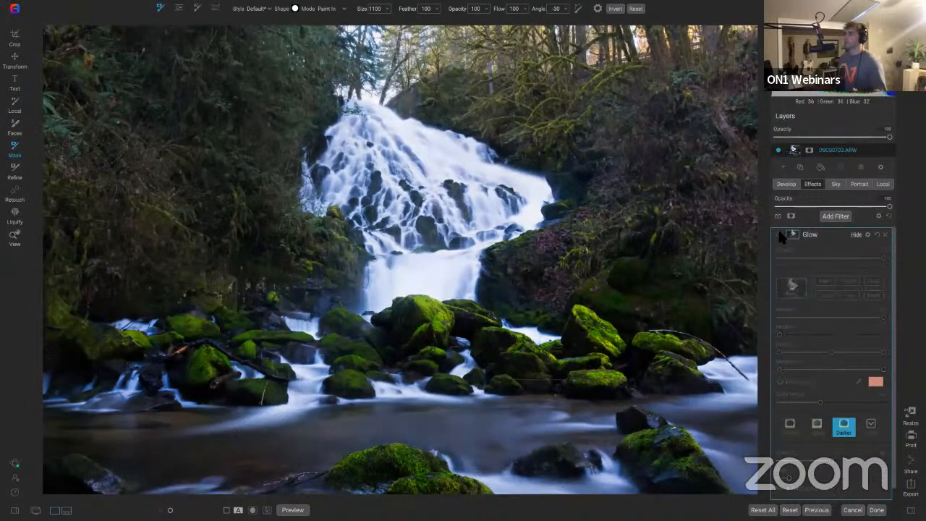
click(779, 235)
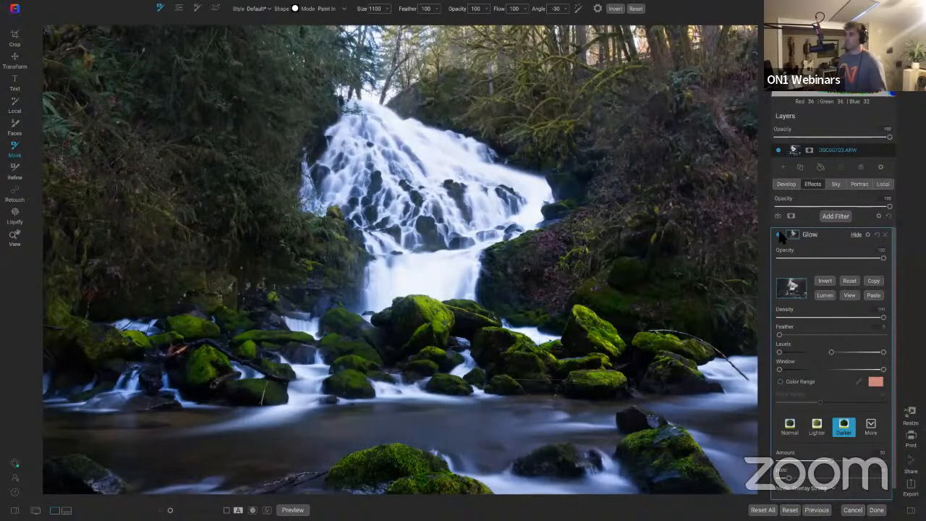
click(778, 235)
click(779, 235)
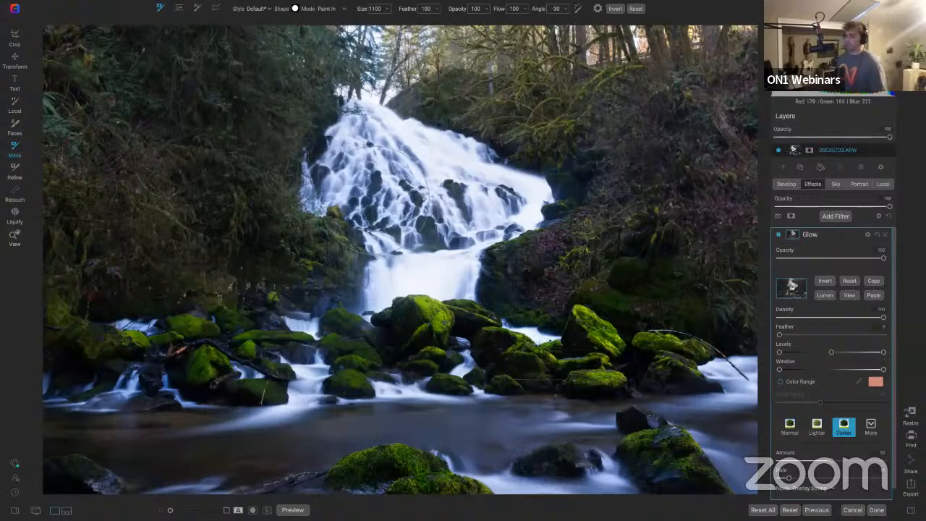
Examine the waterfall up close at up to 100% zoom, and return to the full image
key(z)
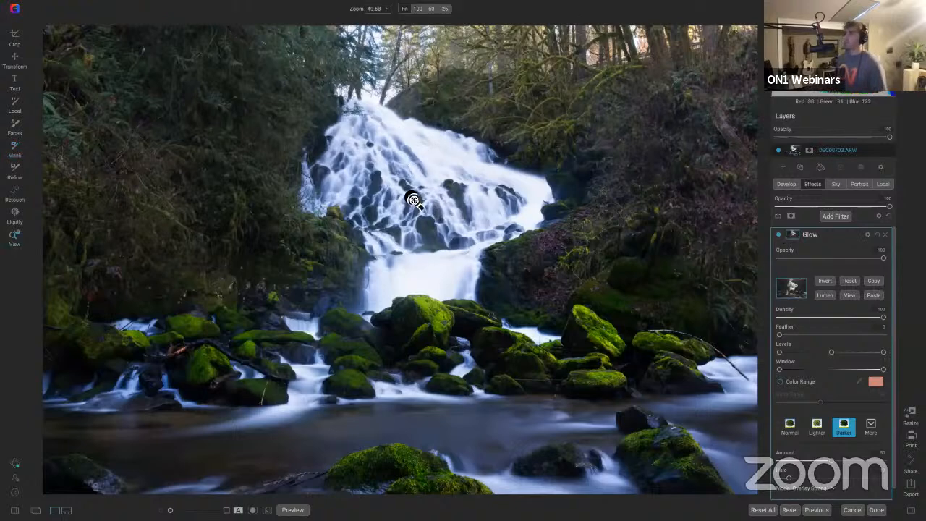
click(413, 201)
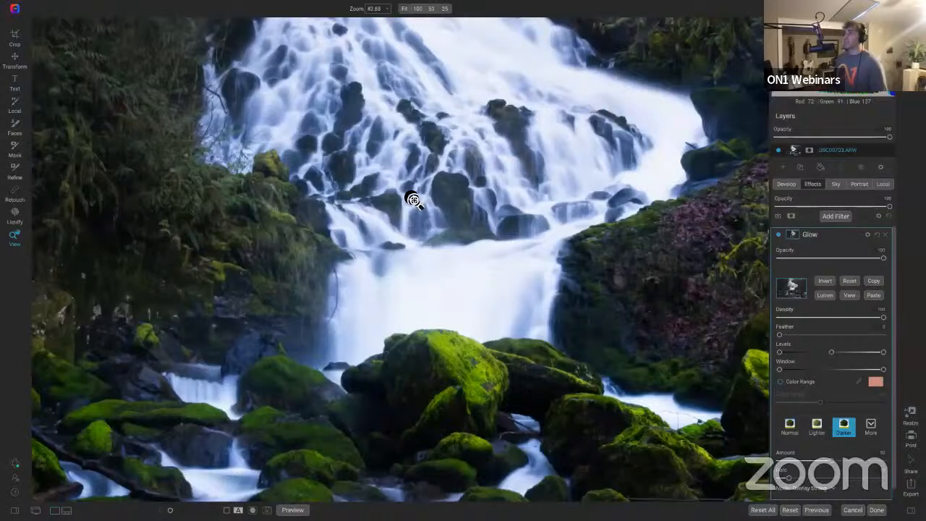
drag(460, 348, 445, 382)
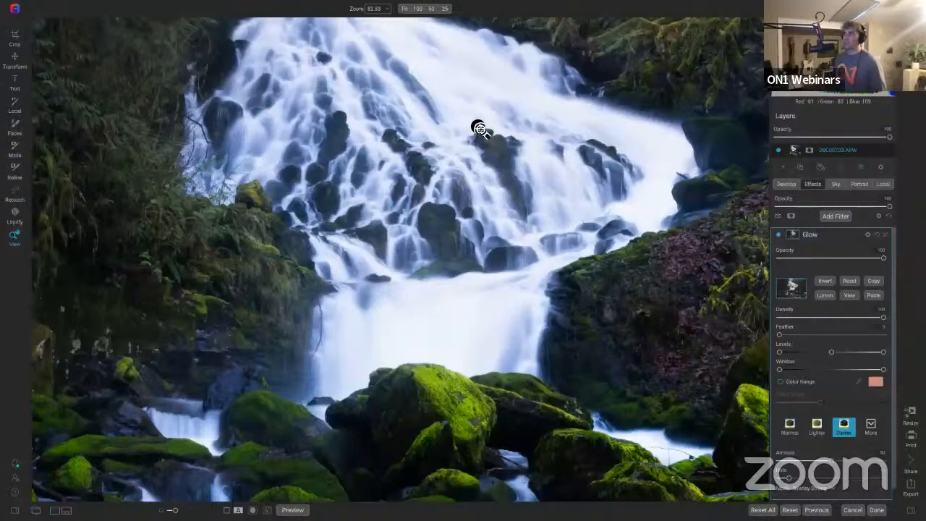
click(416, 105)
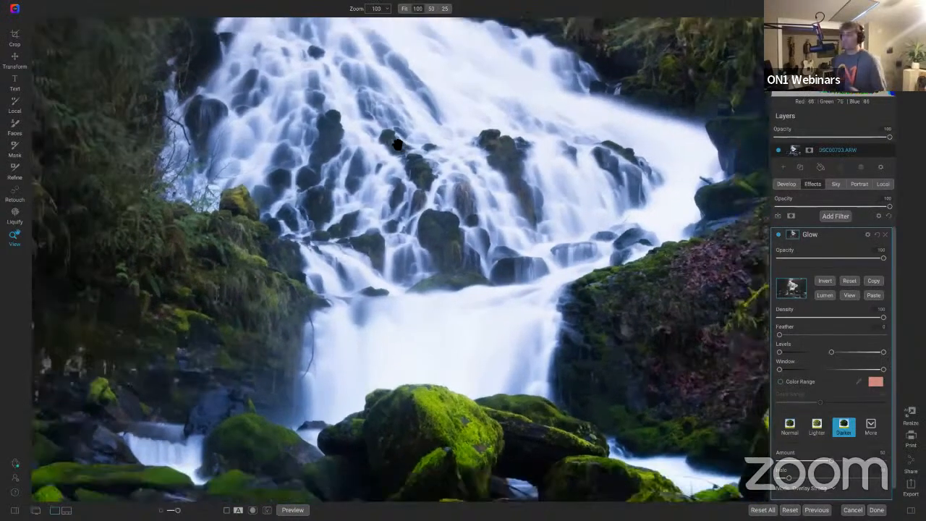
key(super+0)
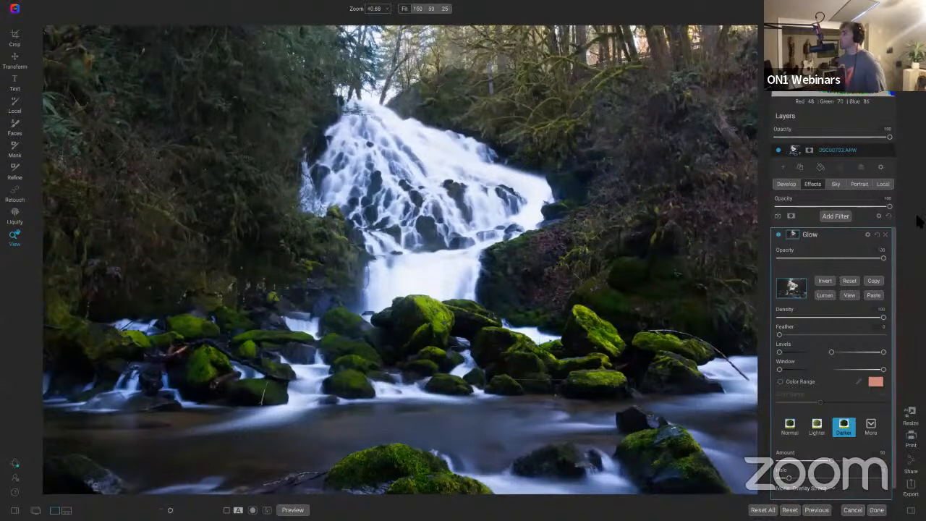
Add a local adjustment and name it "fix blues"
click(882, 185)
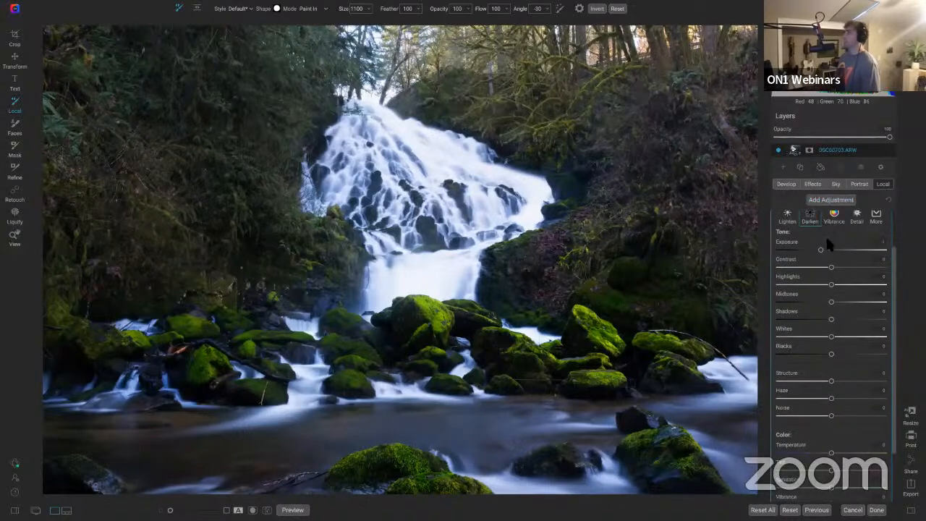
double_click(820, 220)
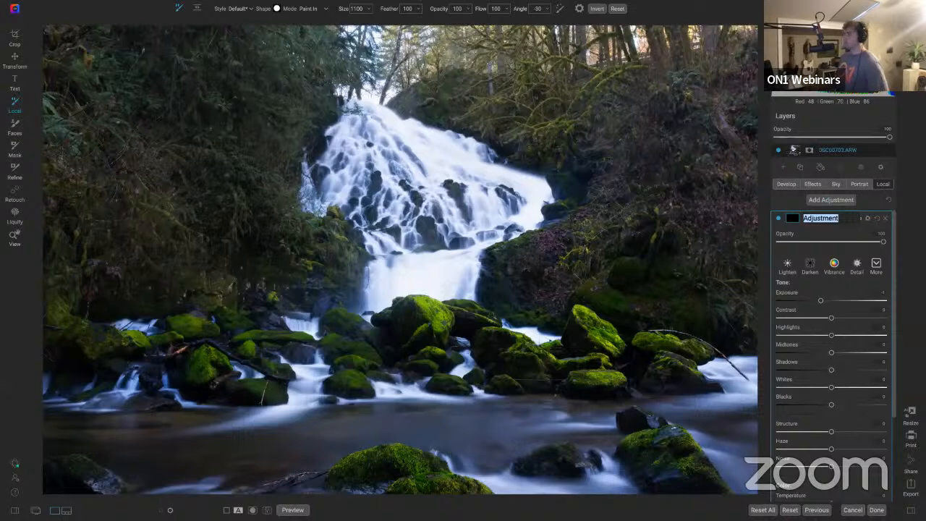
text(fix blues)
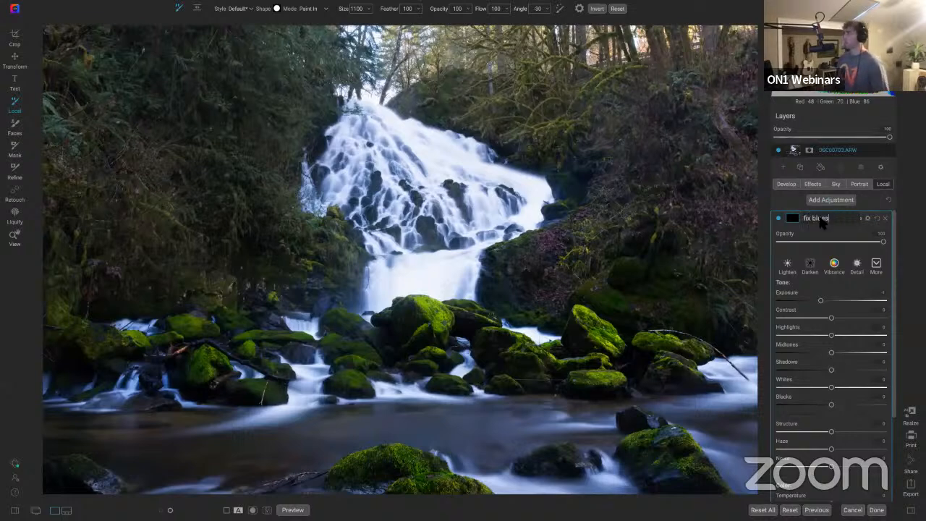
key(Return)
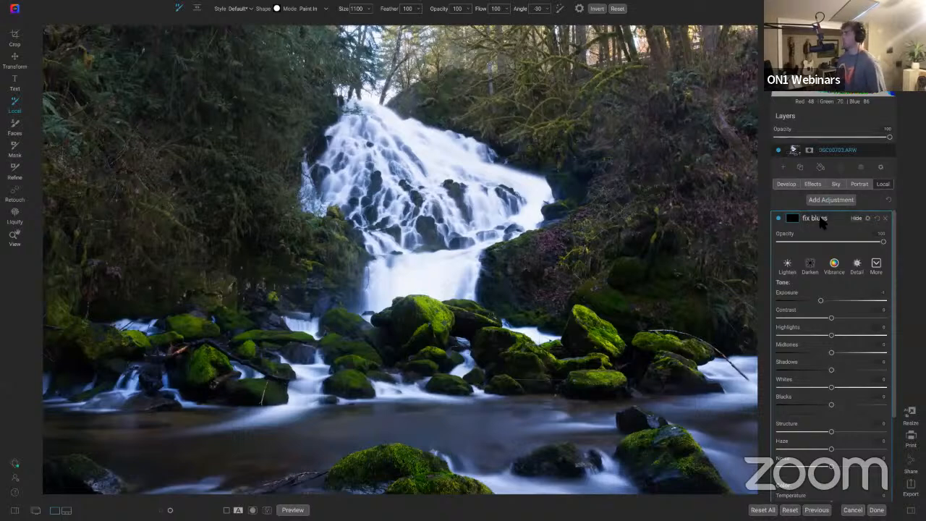
Reset the exposure of the fix blues adjustment and lower its saturation by about half
double_click(789, 293)
scroll(803, 354, down, 4)
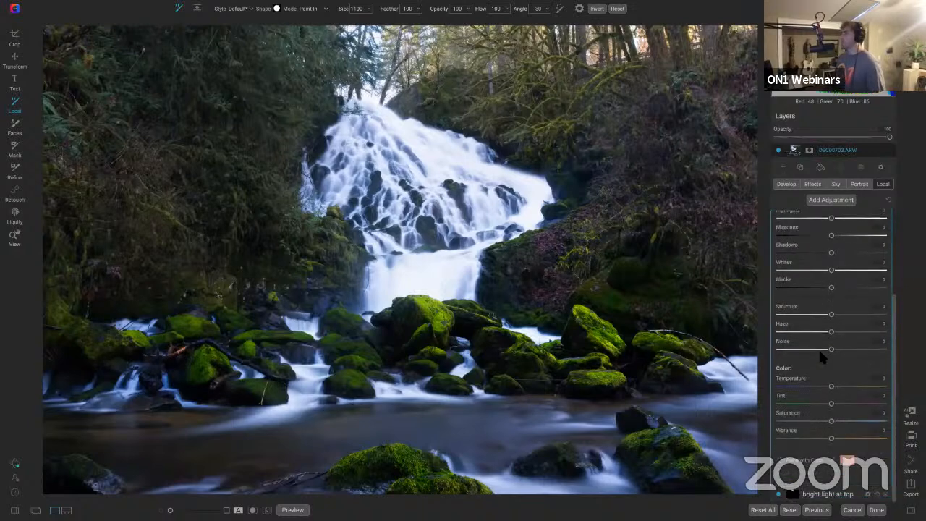
drag(830, 423, 800, 423)
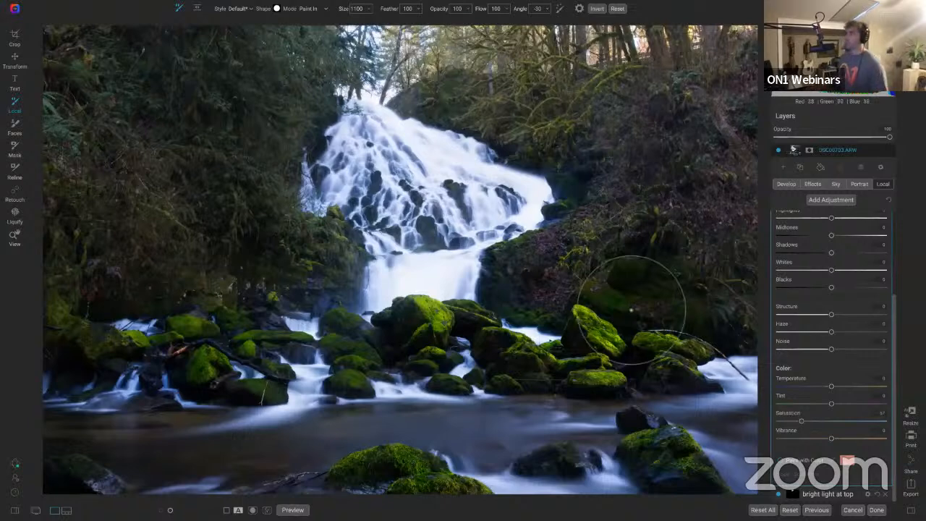
Reduce the brush size to 500 and paint the fix blues adjustment over the upper waterfall
key(ctrl+equal)
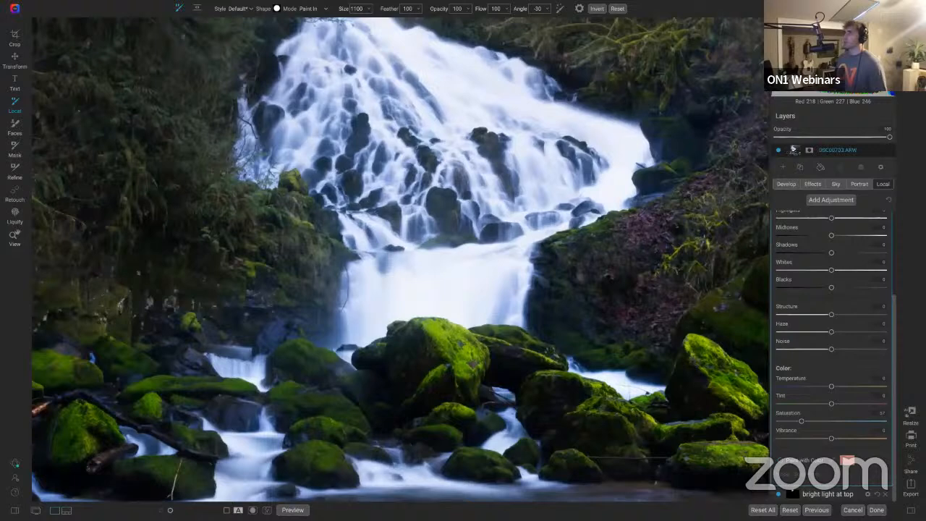
drag(419, 120, 388, 158)
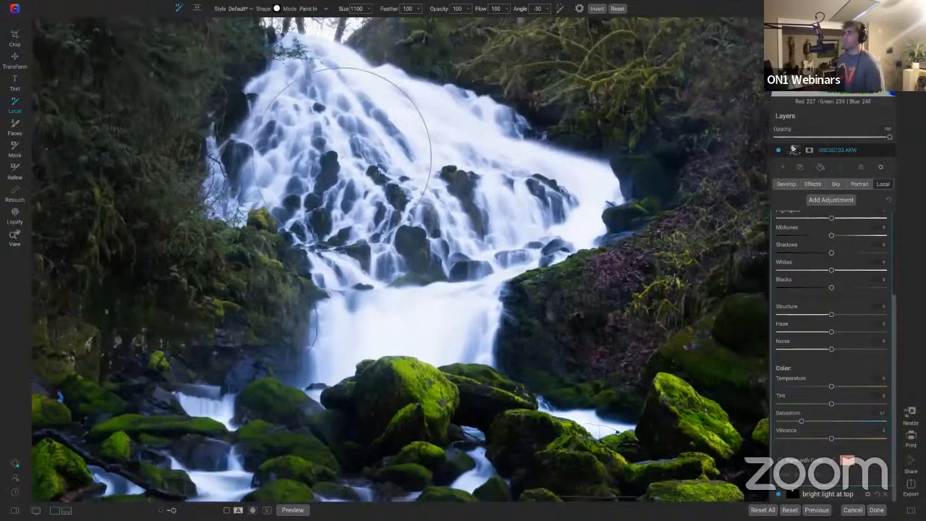
key(bracketleft)
key(bracketleft)
key(bracketleft)
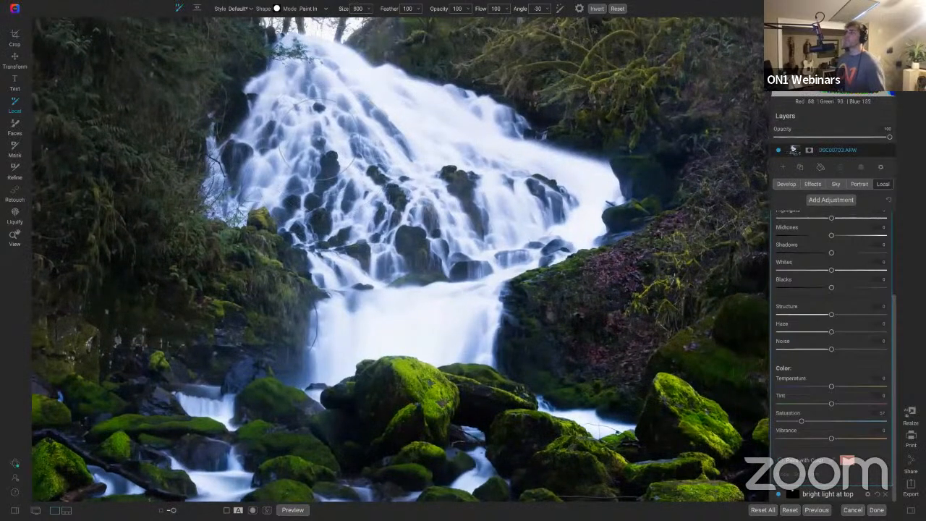
key(bracketleft)
key(bracketleft)
key(bracketleft)
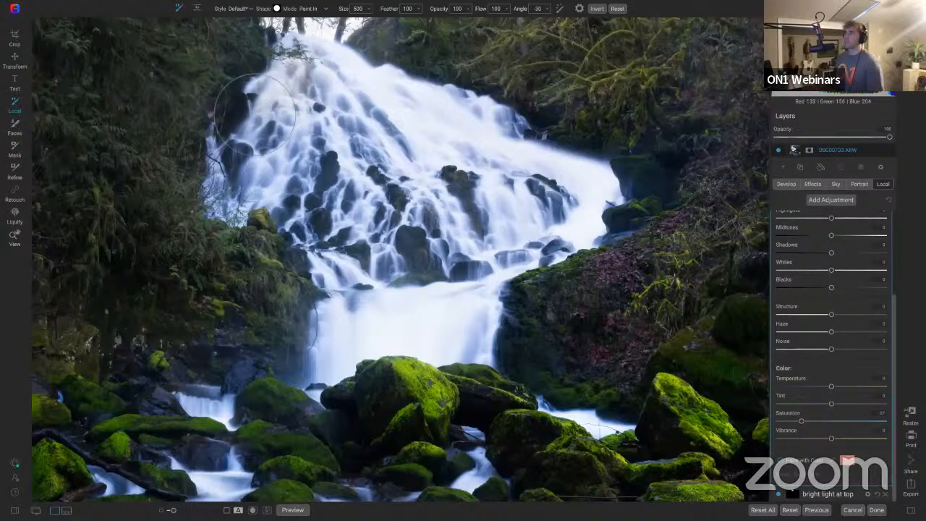
mouse_move(283, 164)
mouse_down()
mouse_move(302, 147)
mouse_move(308, 90)
mouse_move(286, 63)
mouse_move(383, 87)
mouse_move(429, 120)
mouse_move(485, 140)
mouse_move(510, 173)
mouse_move(508, 206)
mouse_up()
mouse_move(319, 155)
mouse_down()
mouse_move(324, 131)
mouse_move(374, 125)
mouse_move(410, 245)
mouse_move(402, 286)
mouse_move(365, 289)
mouse_move(329, 238)
mouse_move(311, 155)
mouse_move(286, 181)
mouse_move(282, 231)
mouse_move(331, 210)
mouse_move(361, 290)
mouse_move(353, 287)
mouse_move(350, 310)
mouse_move(339, 309)
mouse_move(347, 314)
mouse_move(510, 221)
mouse_move(515, 288)
mouse_move(473, 285)
mouse_move(459, 310)
mouse_move(498, 220)
mouse_move(572, 210)
mouse_move(571, 188)
mouse_move(513, 168)
mouse_move(490, 147)
mouse_move(496, 137)
mouse_move(446, 108)
mouse_up()
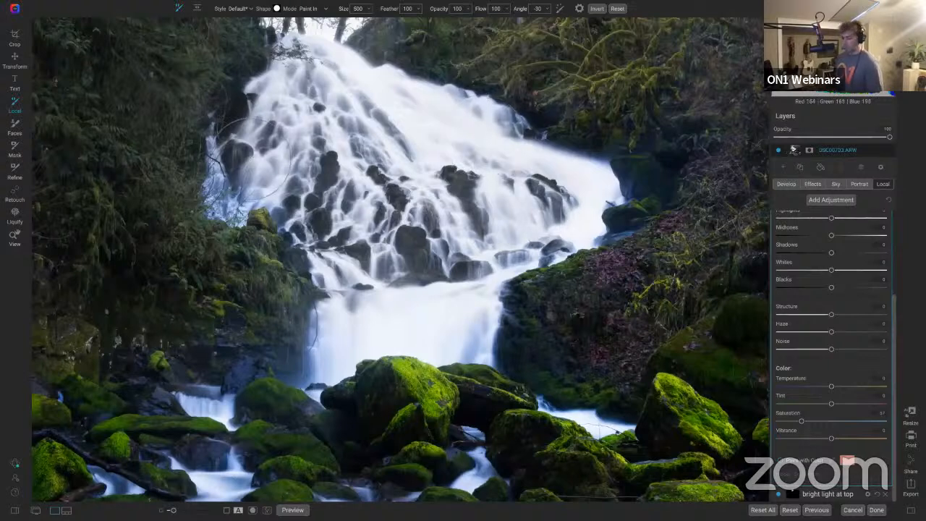
Set the brush size to 400 and paint the blue fix along the waterfall's left edge and over its lower cascade
key(bracketleft)
key(bracketleft)
mouse_move(229, 198)
mouse_down()
mouse_move(210, 209)
mouse_move(210, 175)
mouse_up()
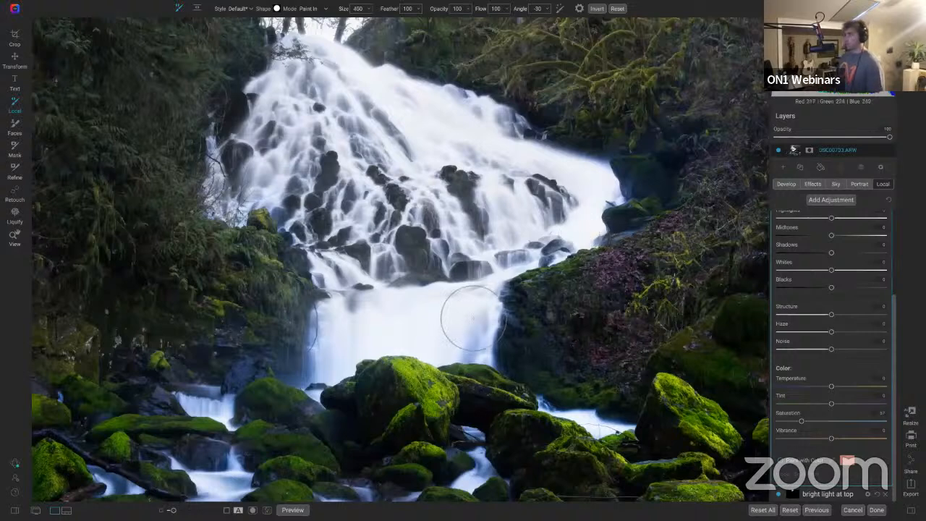
key(bracketright)
key(bracketright)
key(bracketright)
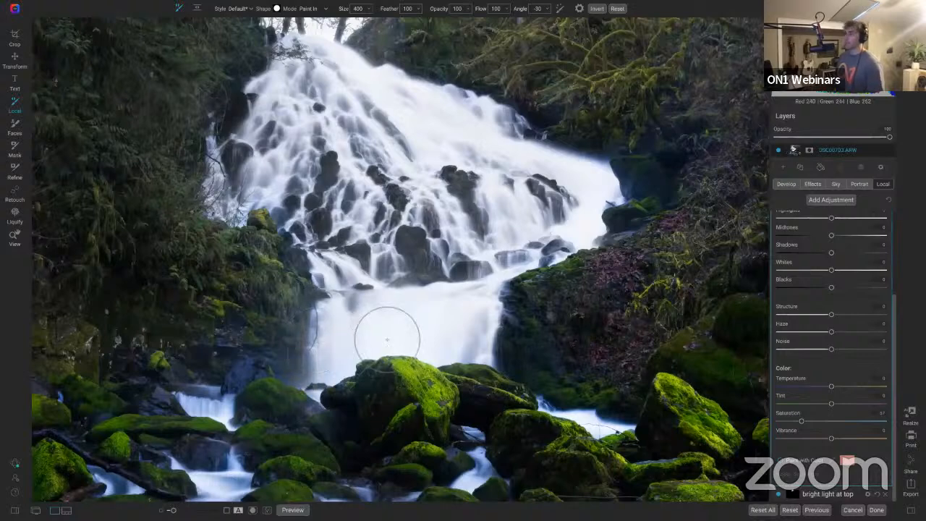
key(backslash)
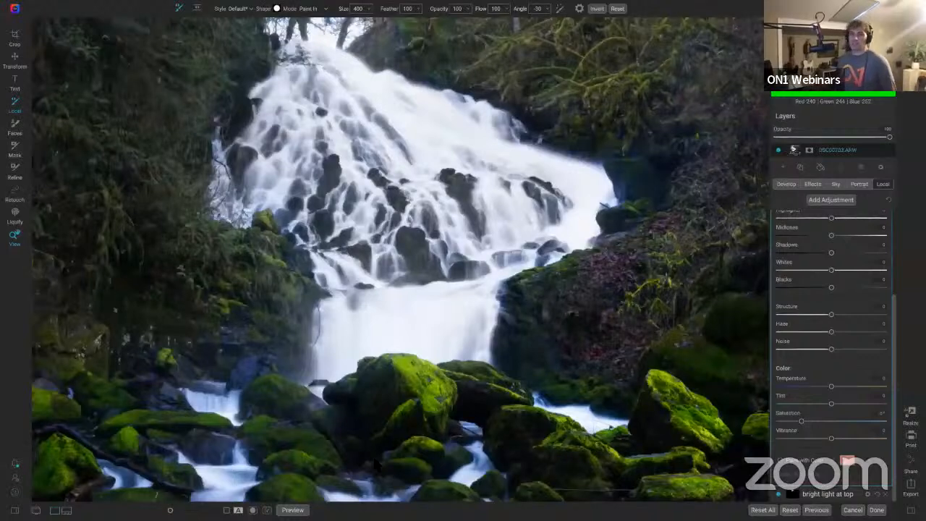
Switch to the other Photo RAW window, open DSC00703.ARW for editing and display its effects filters
key(ctrl+Right)
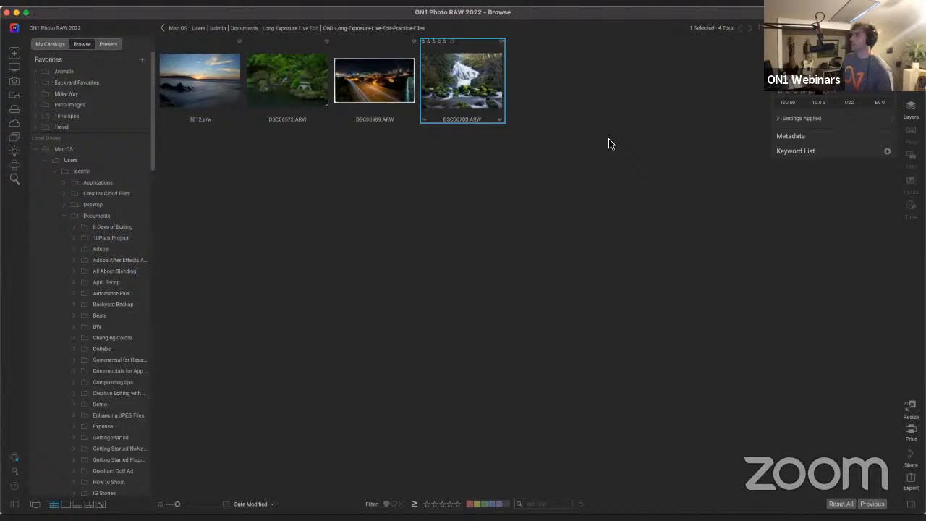
key(d)
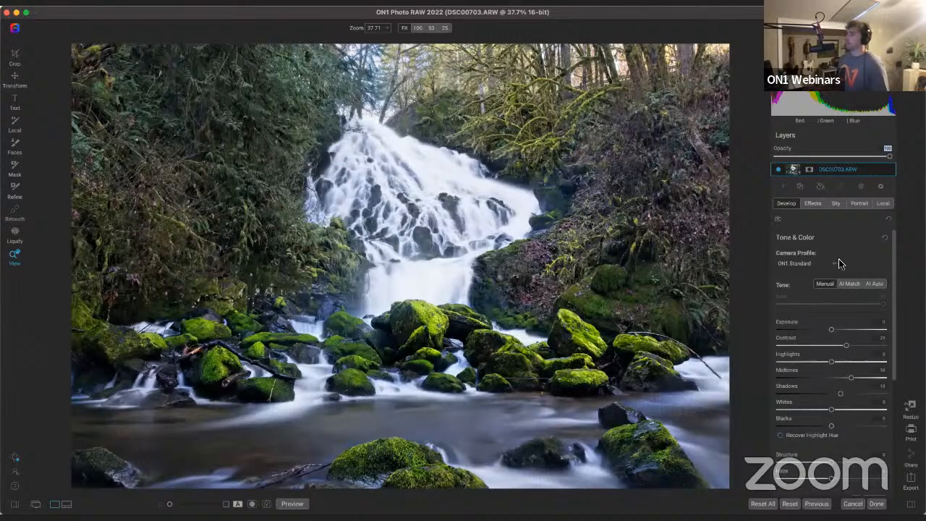
click(813, 205)
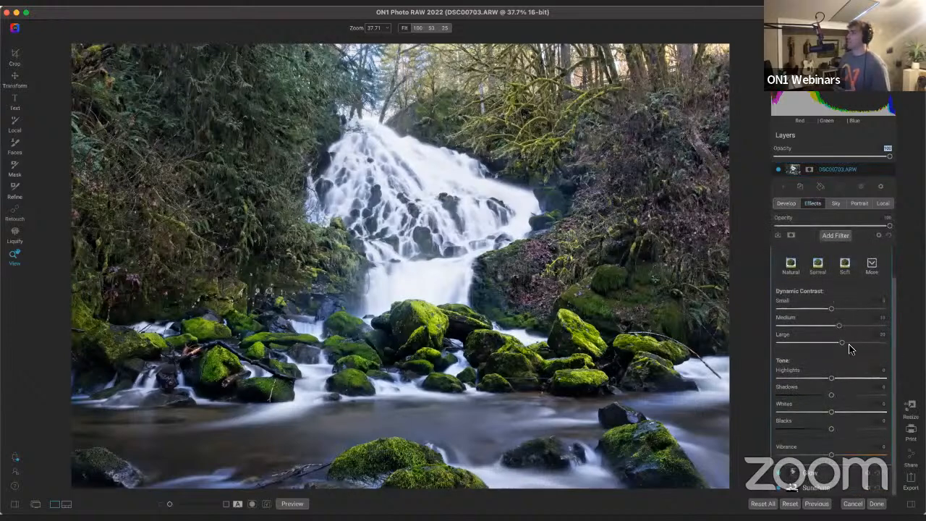
Delete the Dynamic Contrast filter from the waterfall photo's effects
scroll(848, 344, up, 2)
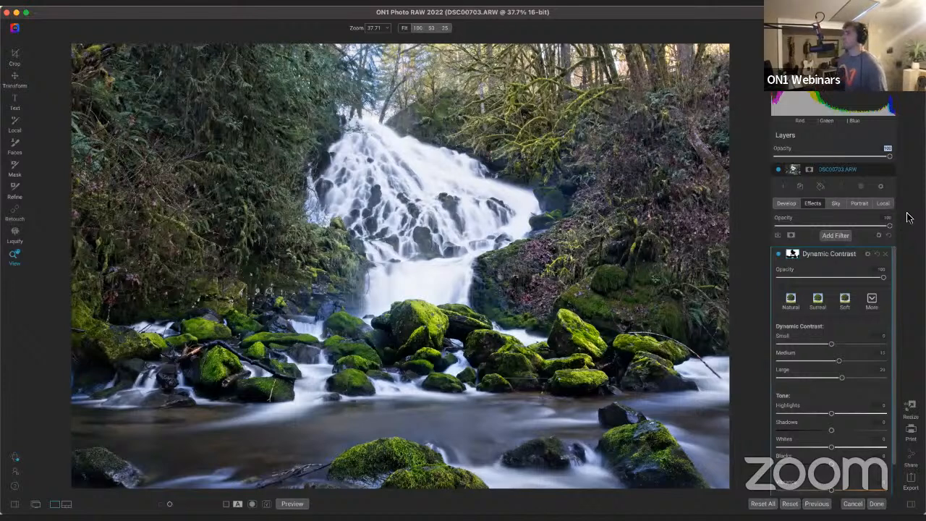
scroll(892, 287, down, 2)
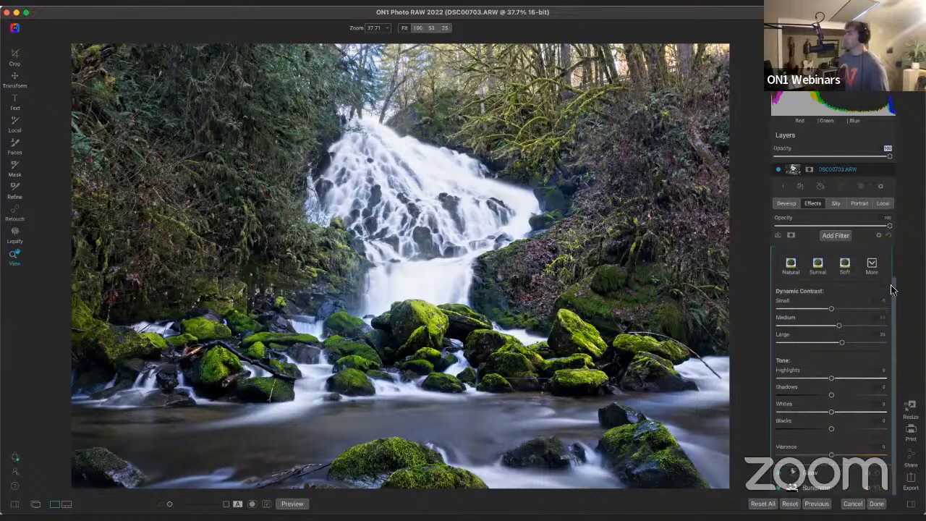
scroll(866, 308, up, 2)
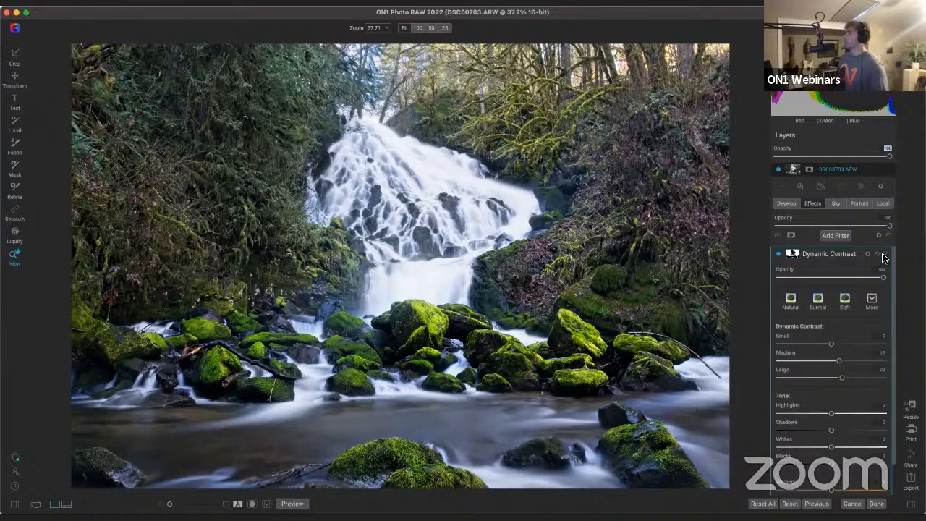
click(883, 254)
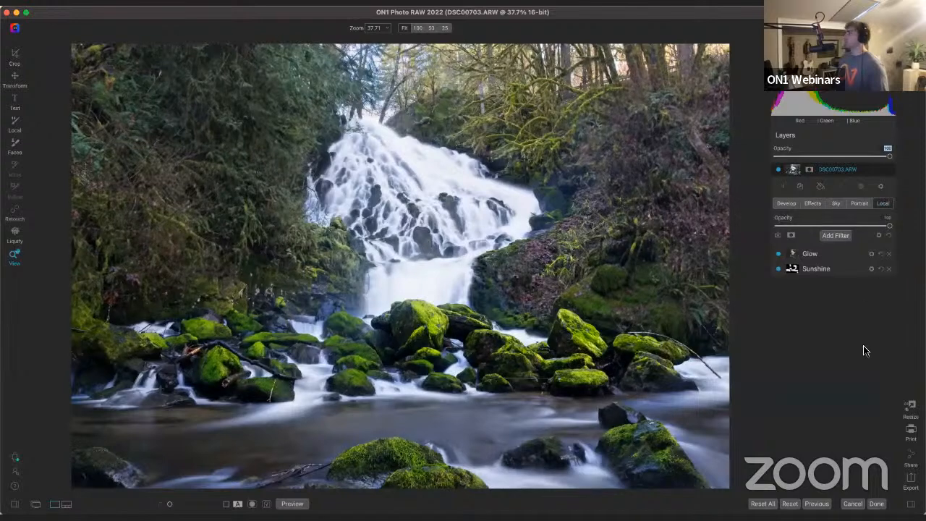
Delete the topmost local adjustment and open the settings of the remove blues adjustment
key(k)
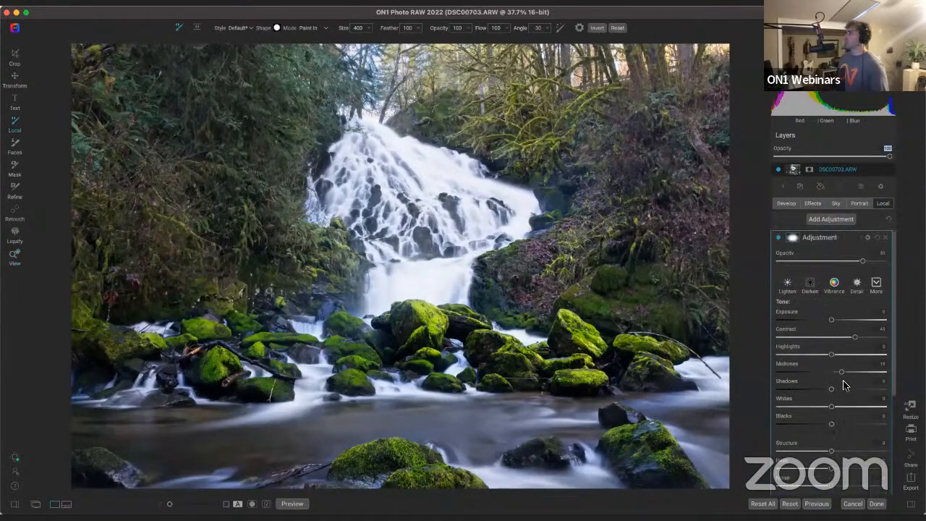
click(886, 241)
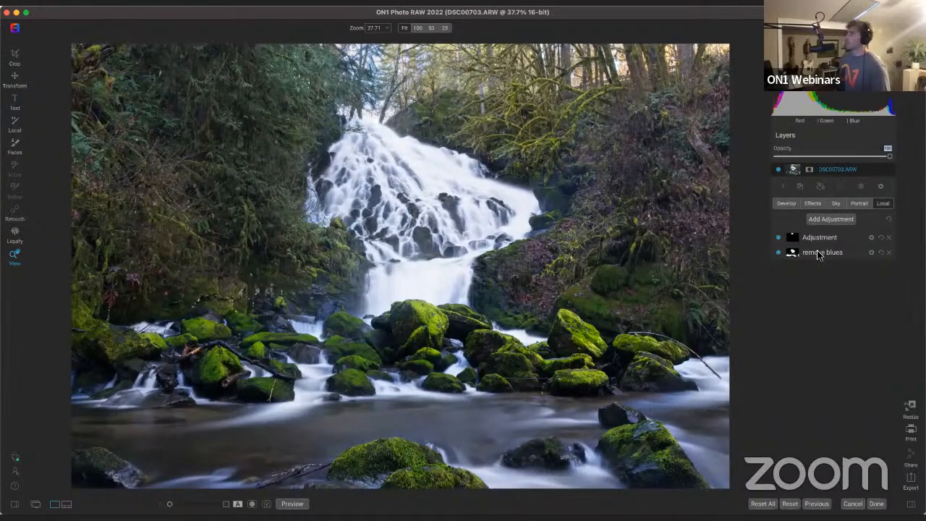
click(858, 254)
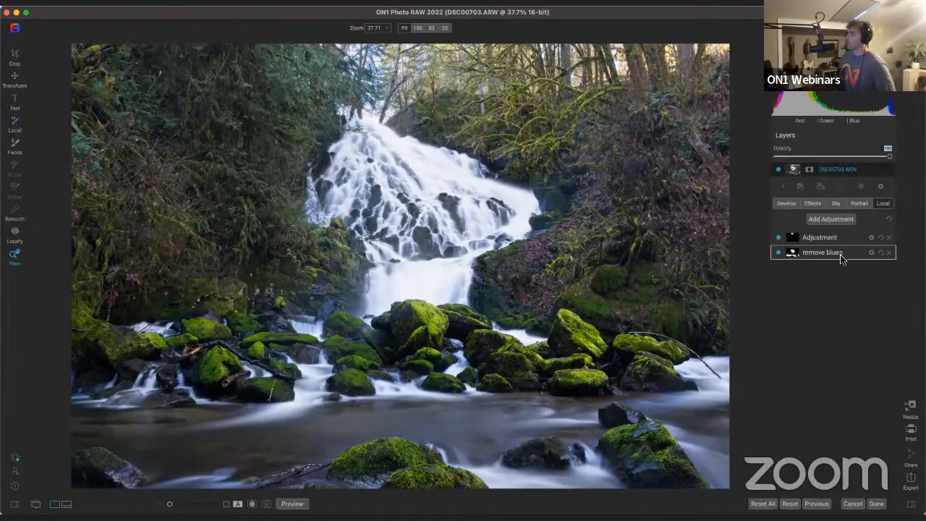
Compare the waterfall's colour close up with the remove blues adjustment off and on, leaving it enabled, and fit the whole photo in view
click(778, 253)
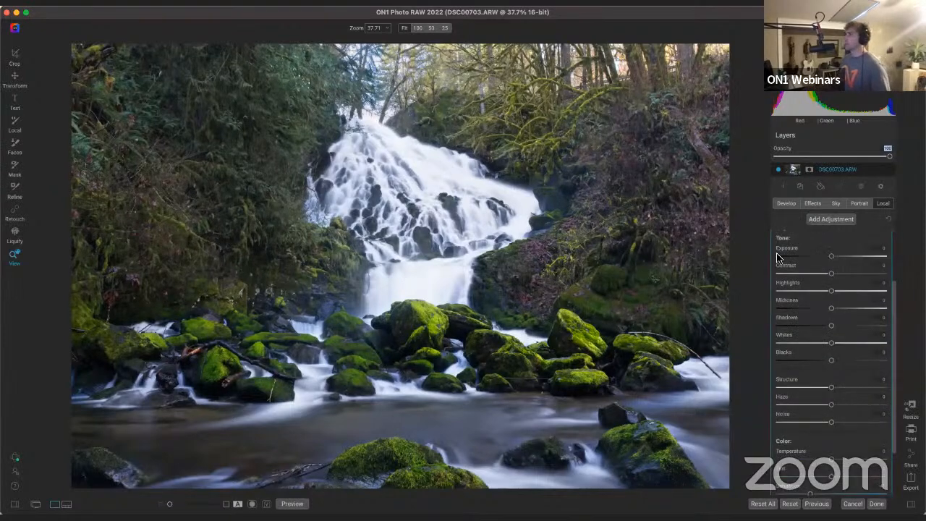
click(779, 253)
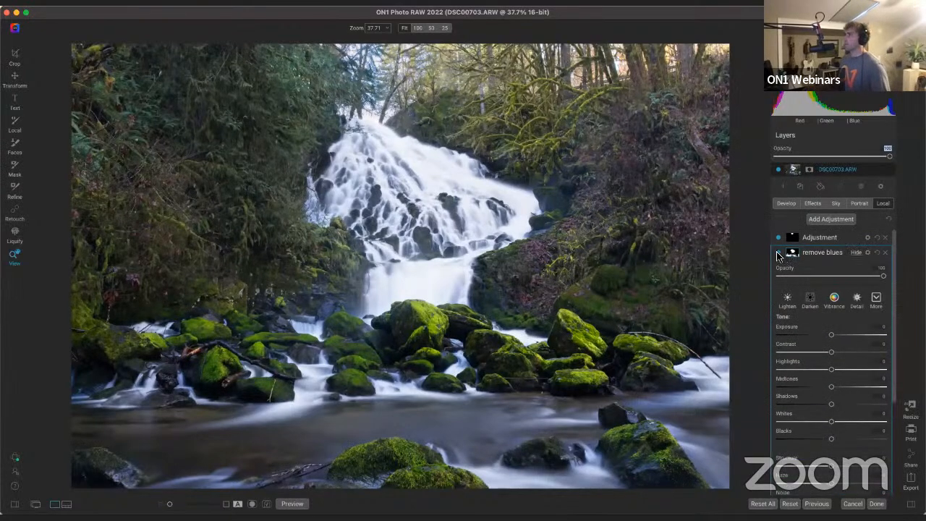
scroll(393, 237, up, 4)
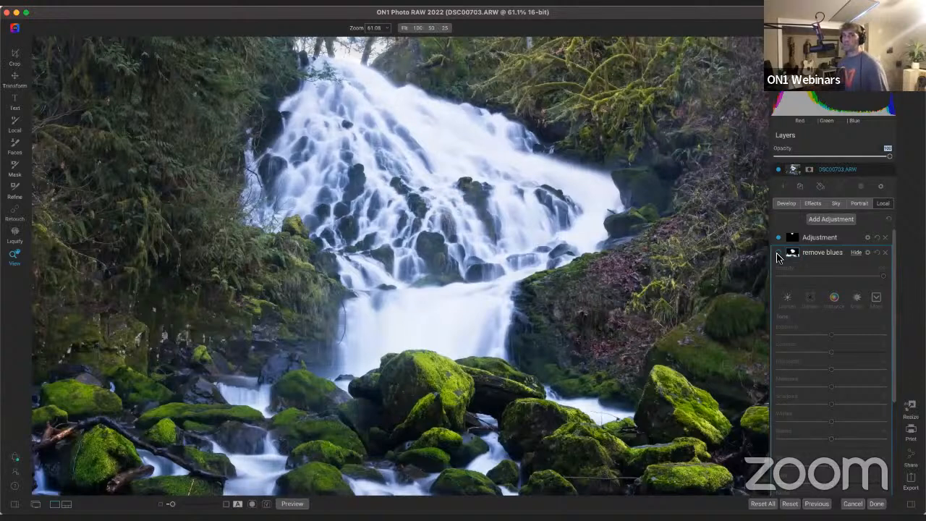
click(777, 253)
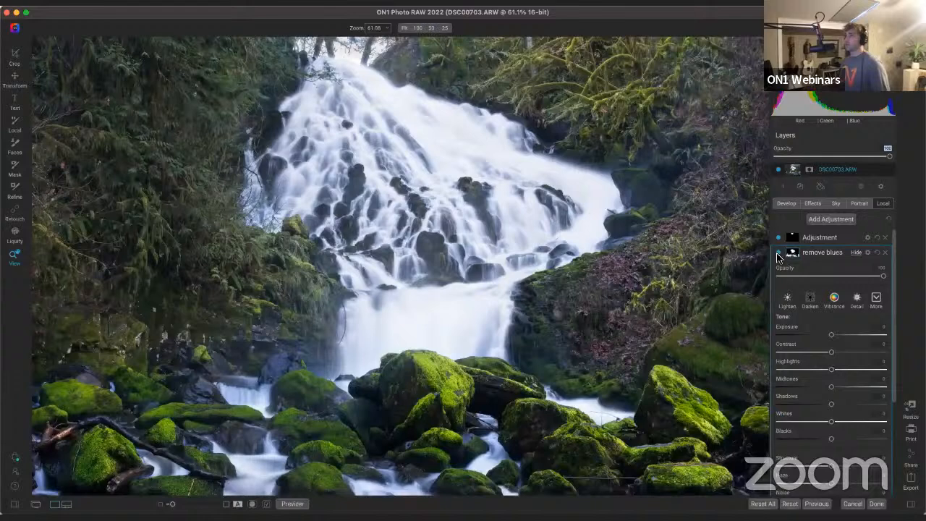
click(777, 254)
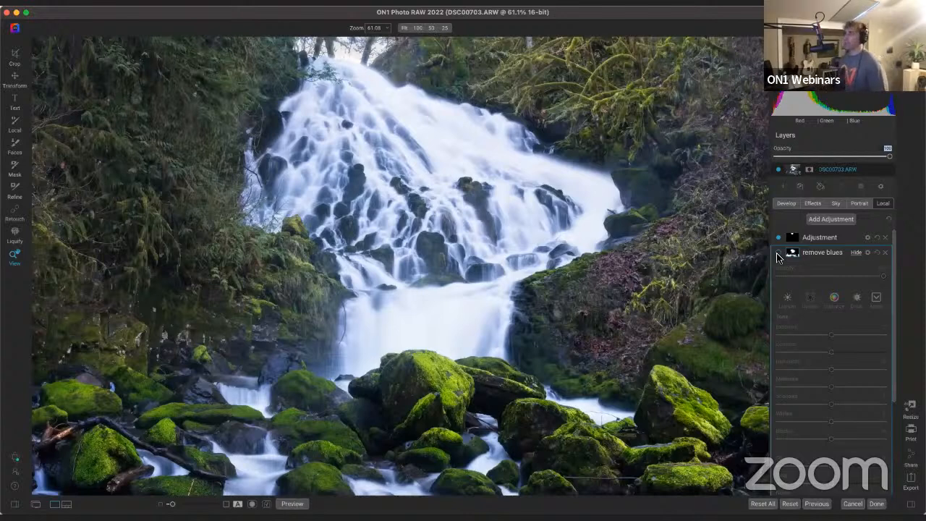
click(777, 254)
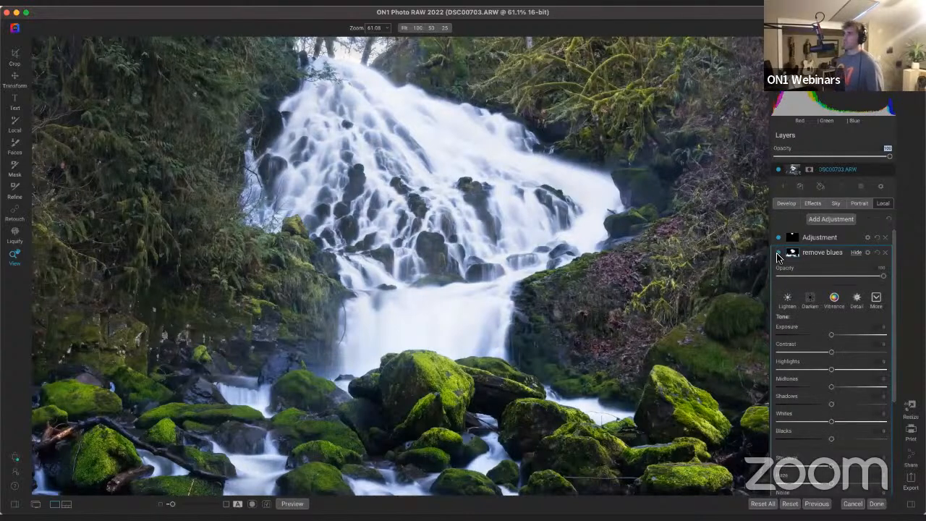
click(778, 254)
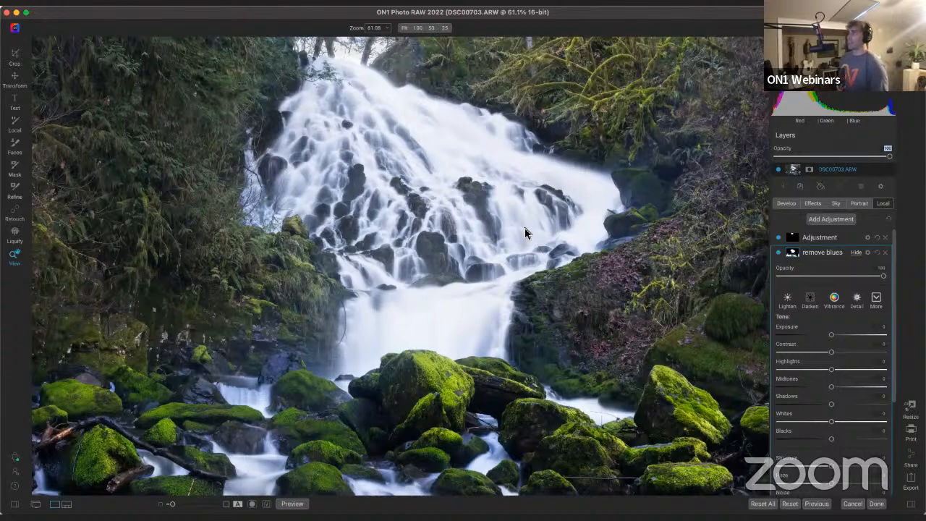
key(super+0)
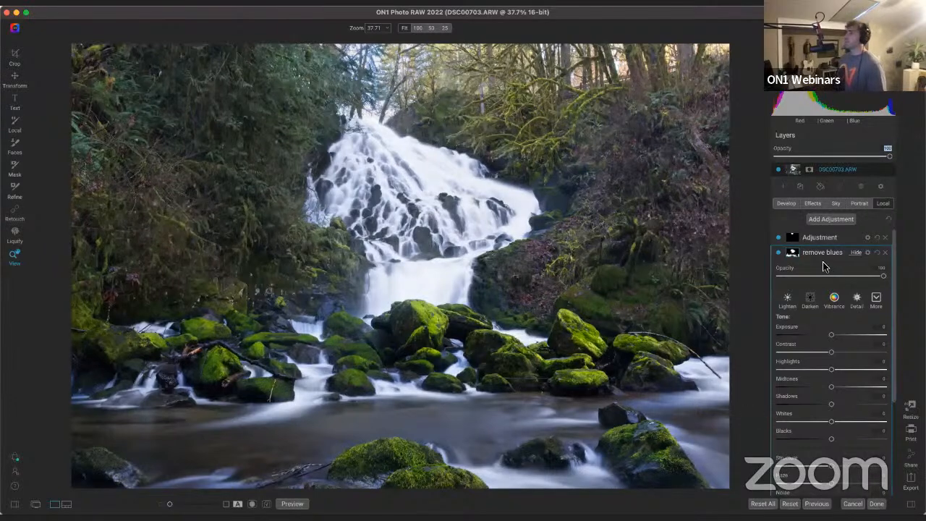
Copy the mask of the remove blues adjustment and add a Dynamic Contrast filter to the effects
click(793, 253)
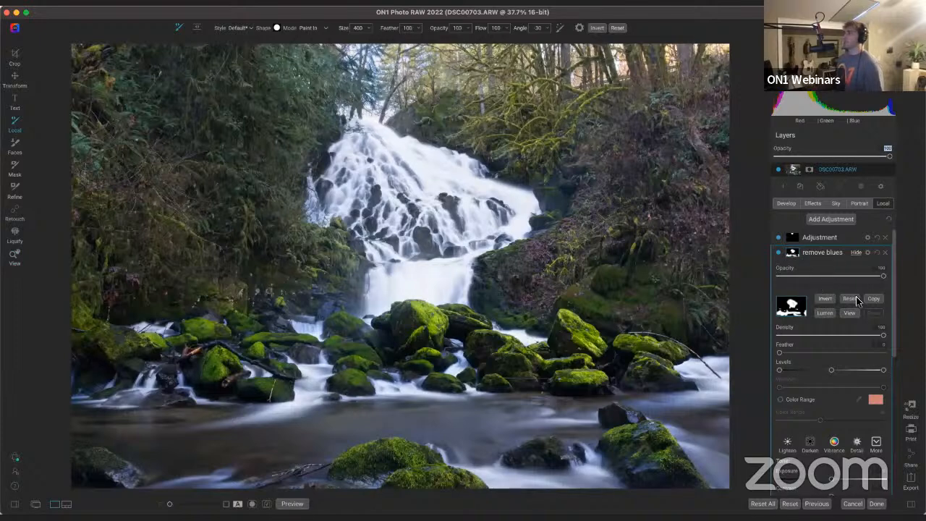
click(812, 204)
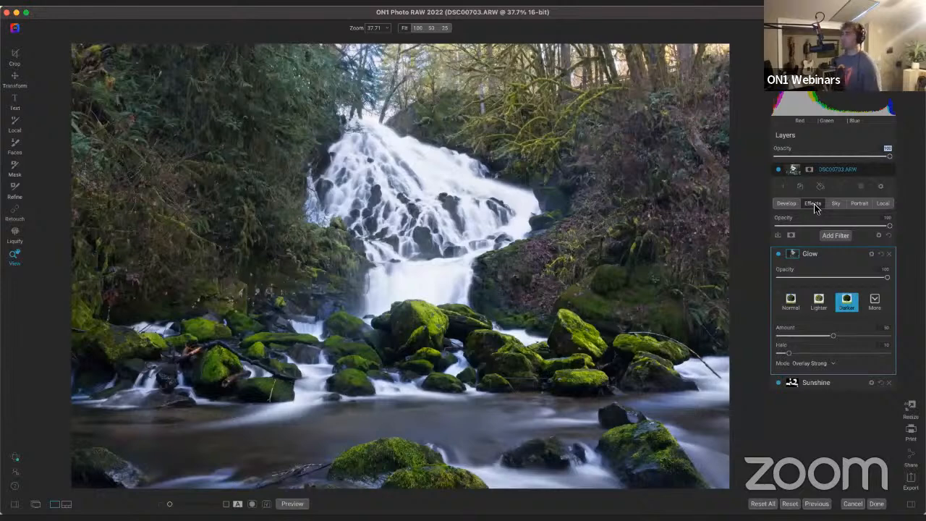
click(837, 237)
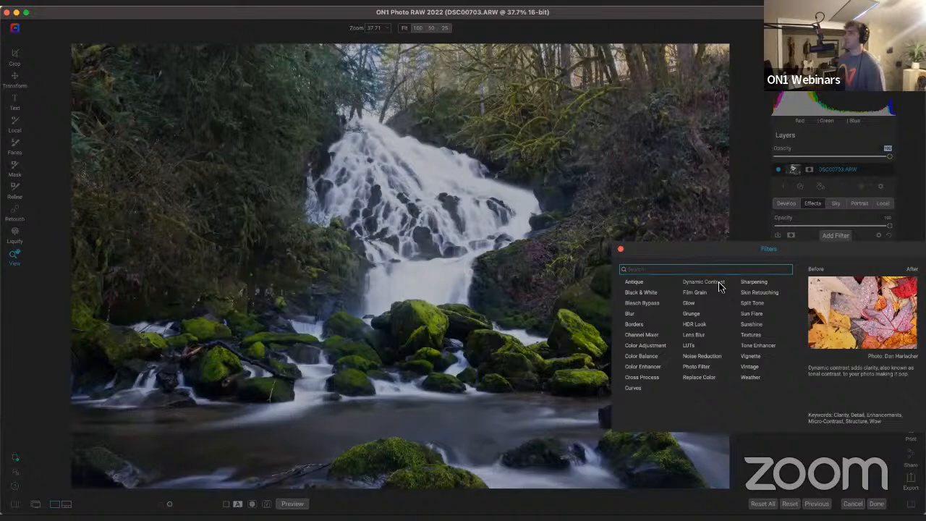
click(719, 287)
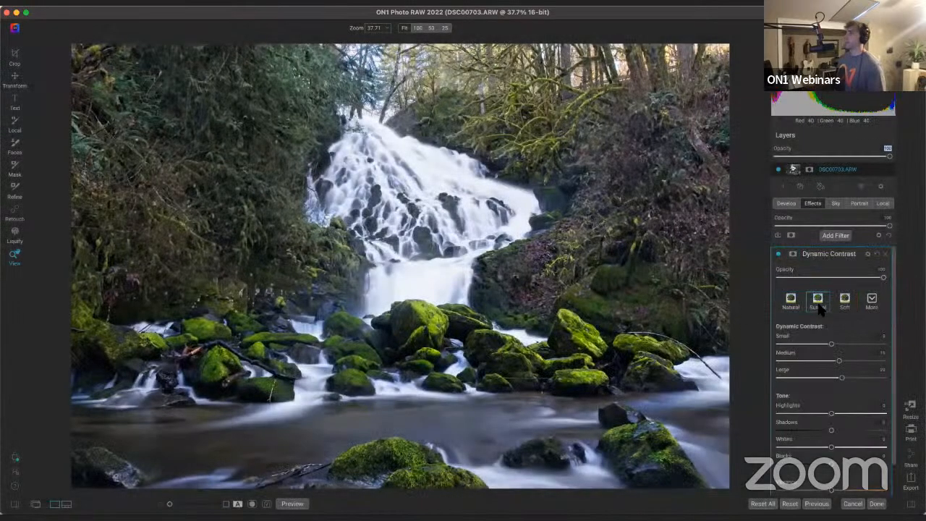
Apply the Surreal style to Dynamic Contrast and compare the full-screen photo with the filter off and on
click(818, 302)
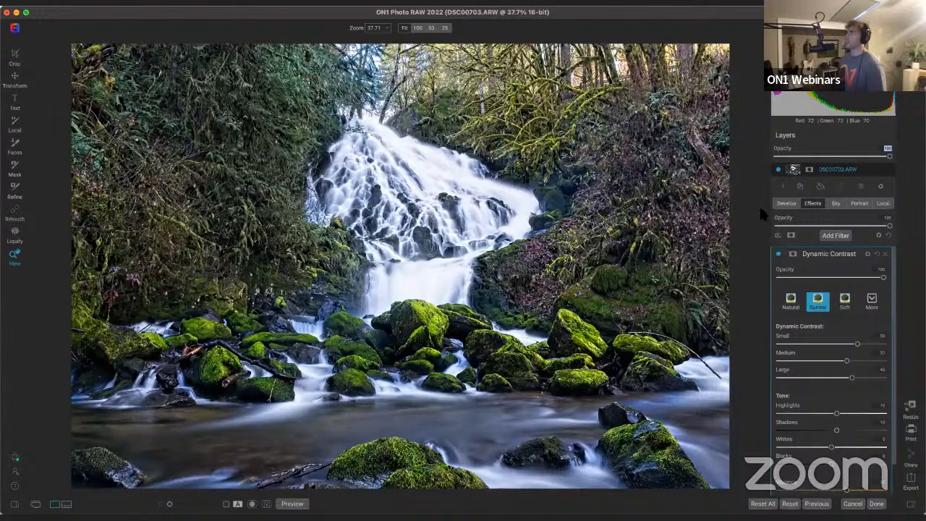
key(ctrl+super+f)
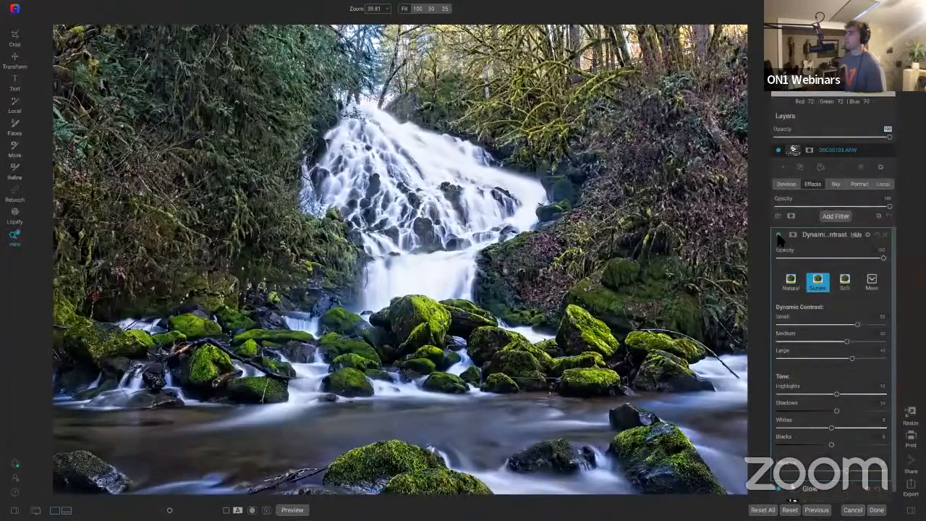
click(778, 235)
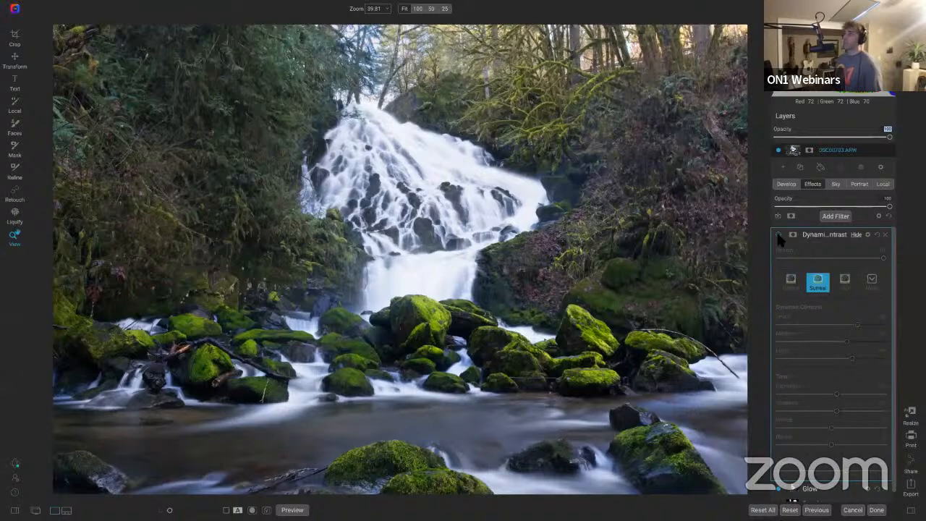
click(778, 234)
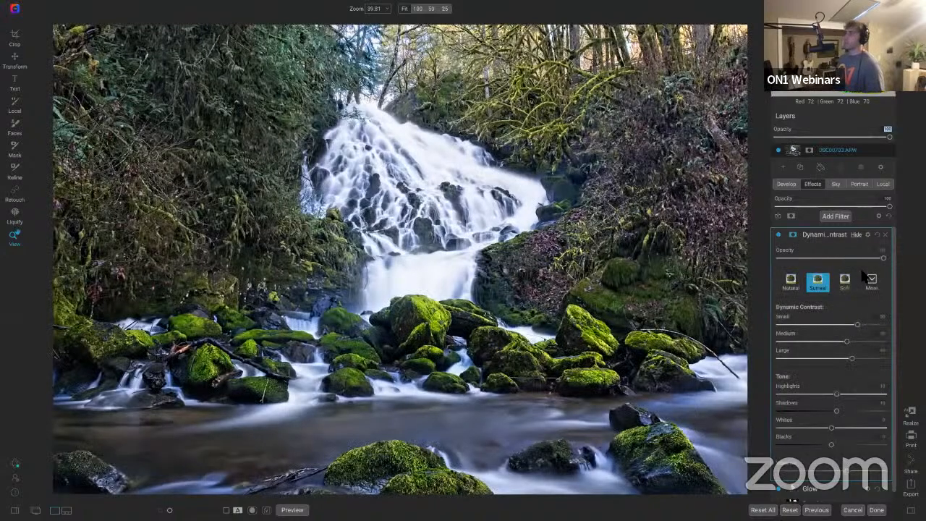
Paste the copied water mask into the Dynamic Contrast filter and invert it to exclude the water
key(b)
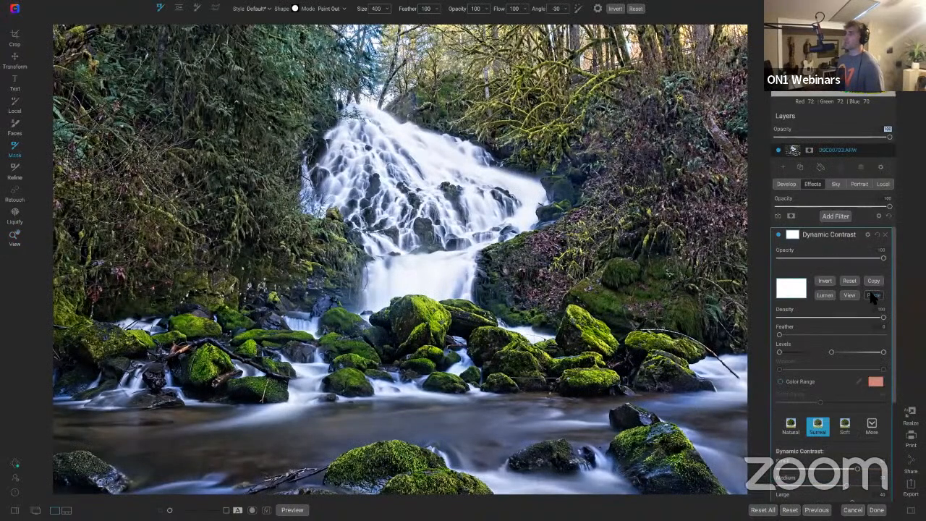
click(823, 294)
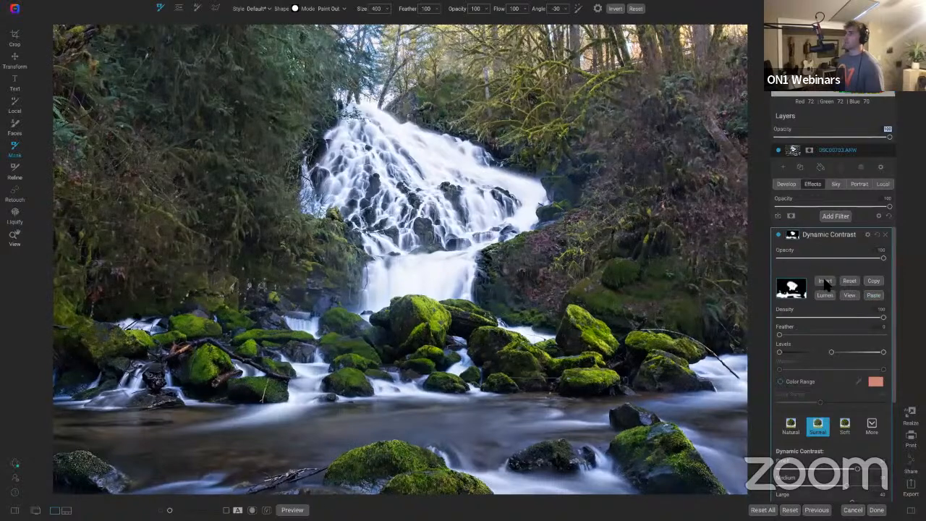
click(825, 282)
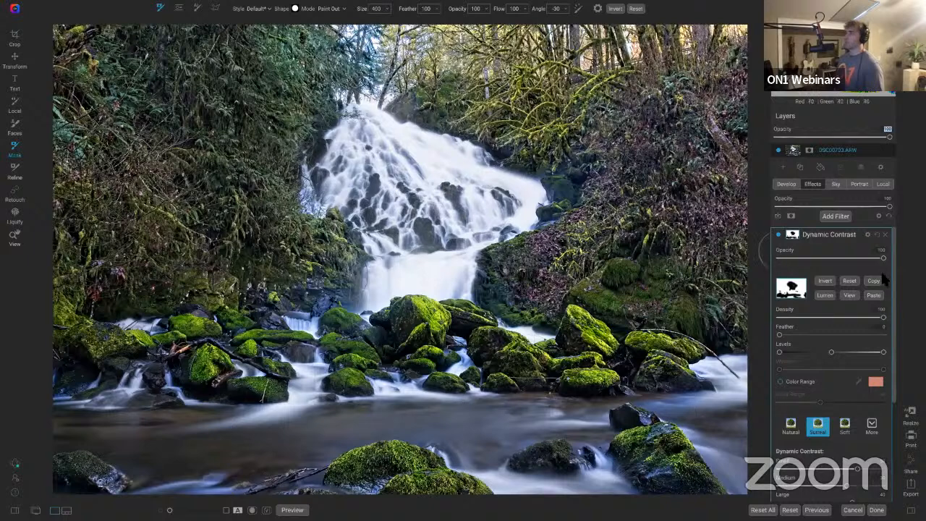
Lower the Dynamic Contrast opacity to 34 and compare the photo with the filter off and on
drag(883, 258, 815, 260)
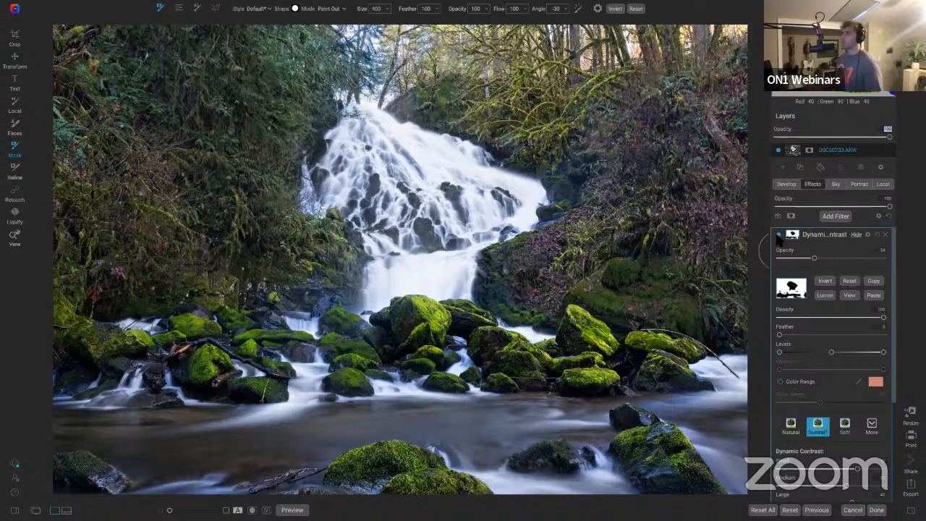
click(778, 237)
click(778, 237)
click(778, 237)
click(778, 237)
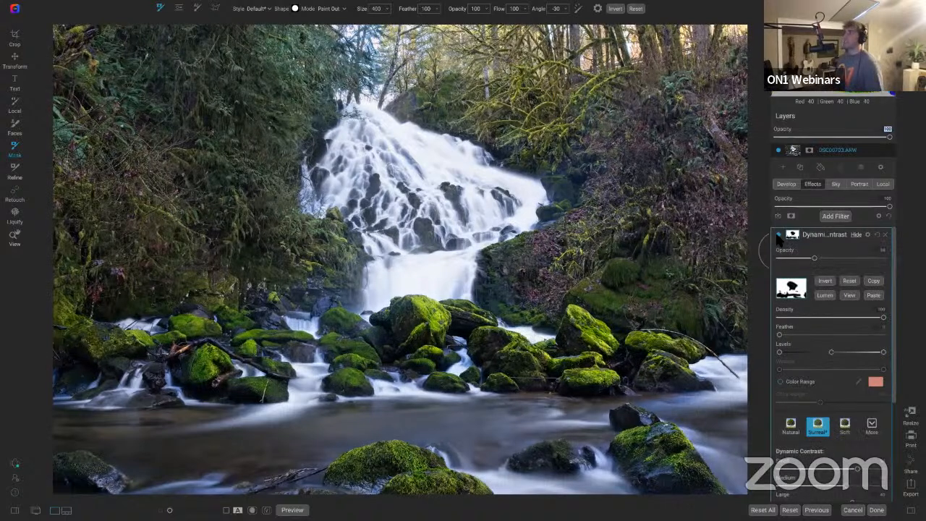
click(778, 237)
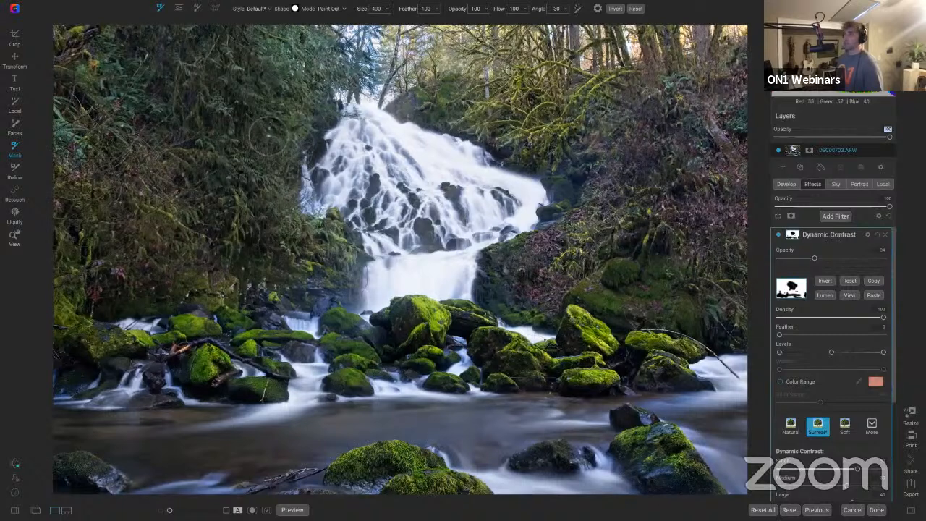
Add a Vignette filter with the Big Softy style and reduce its opacity to 62
click(843, 218)
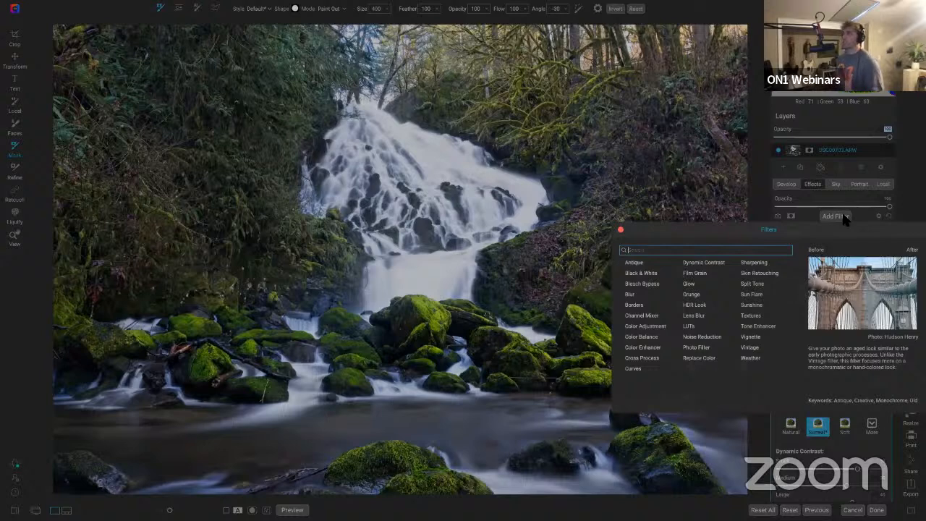
click(749, 336)
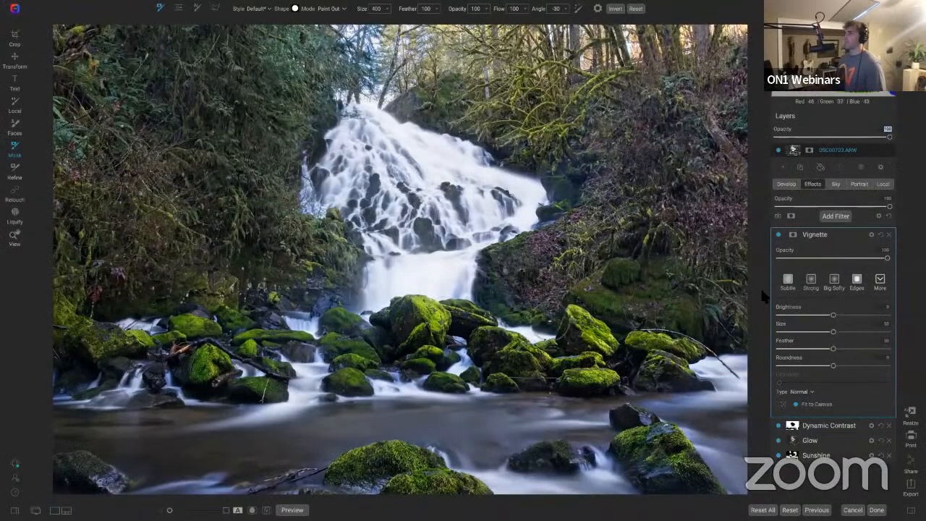
click(834, 284)
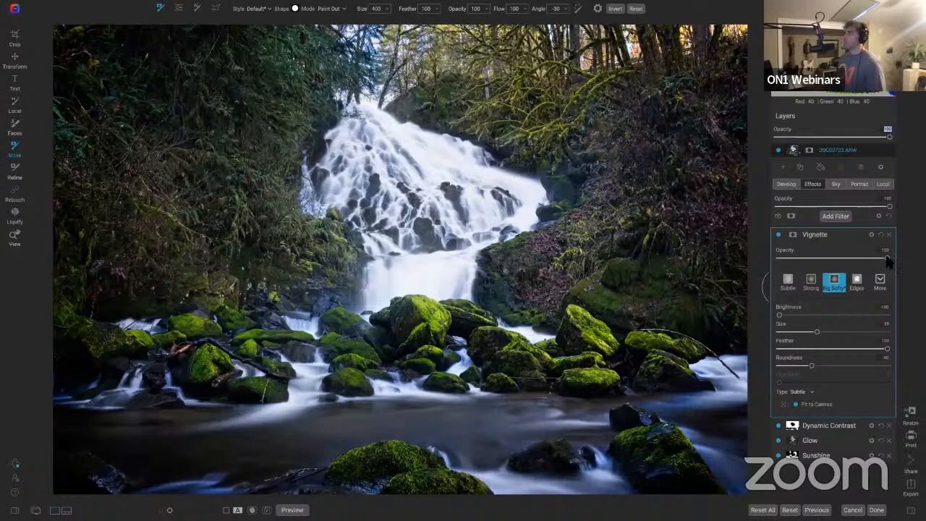
click(839, 258)
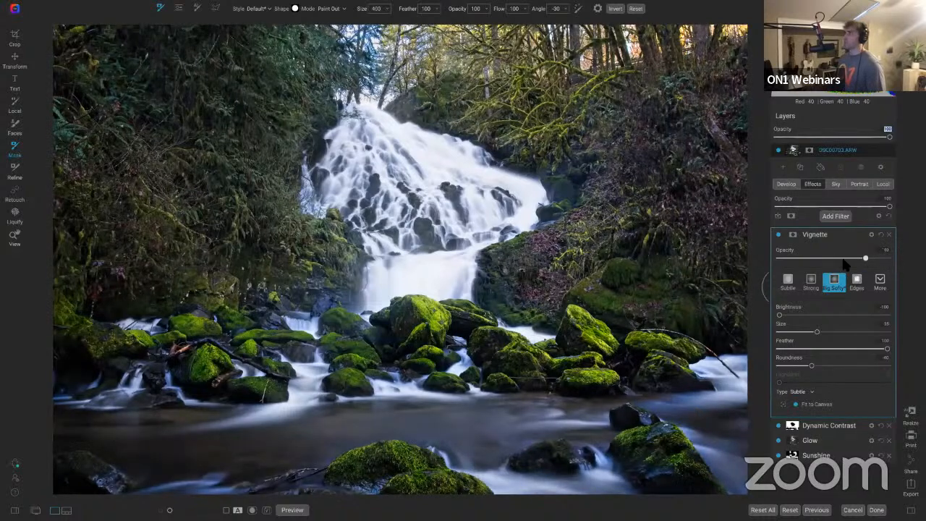
drag(843, 259, 845, 259)
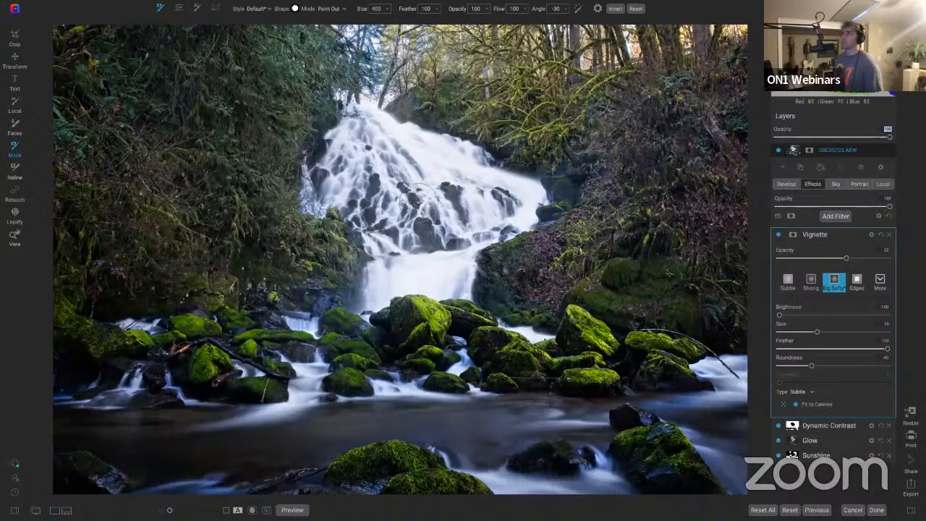
Compare the photo with the vignette off and on, and the finished edit against the original image
click(779, 236)
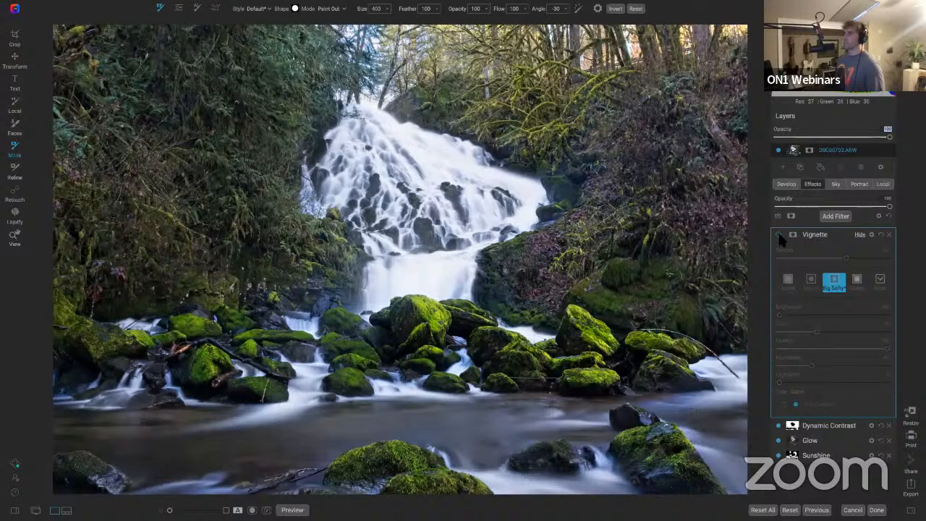
click(779, 235)
click(779, 236)
click(779, 235)
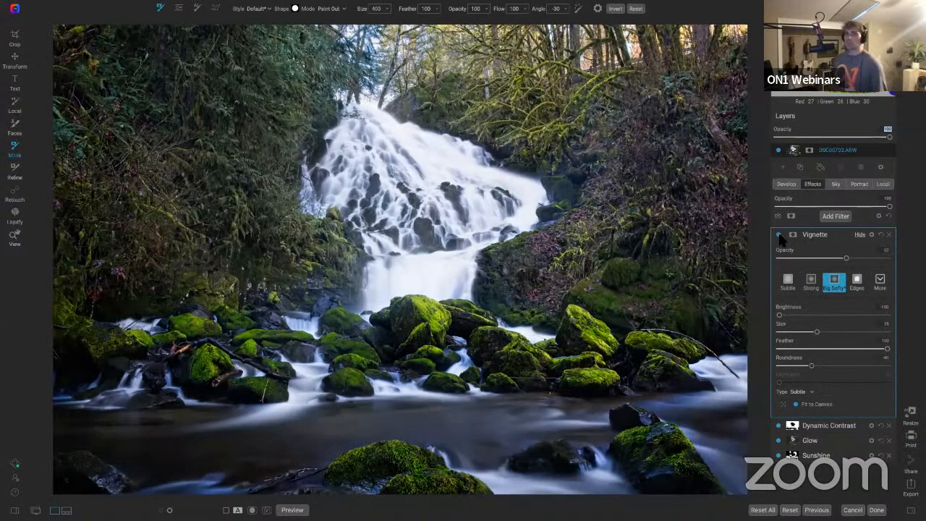
click(779, 236)
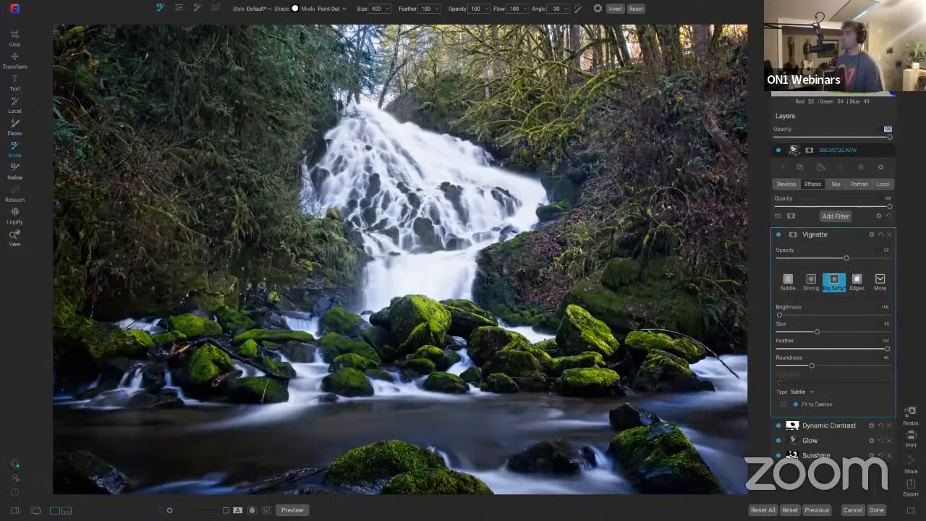
key(backslash)
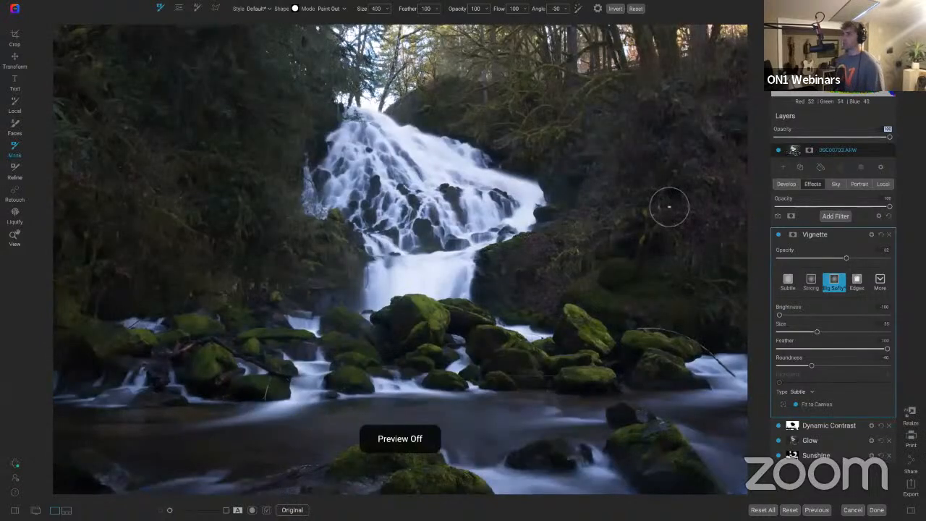
key(backslash)
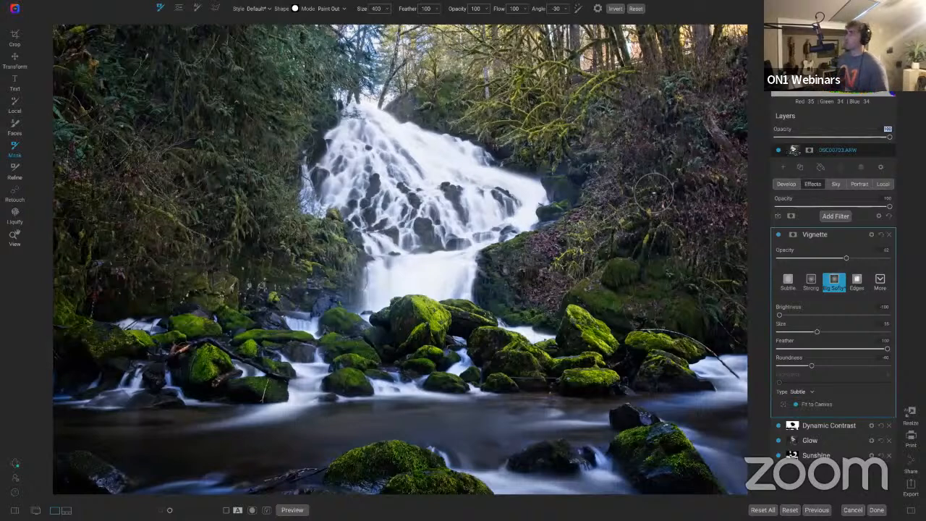
Leave the waterfall edit, return to browsing the practice files, and open the sunset seascape photo for editing in Develop
click(839, 219)
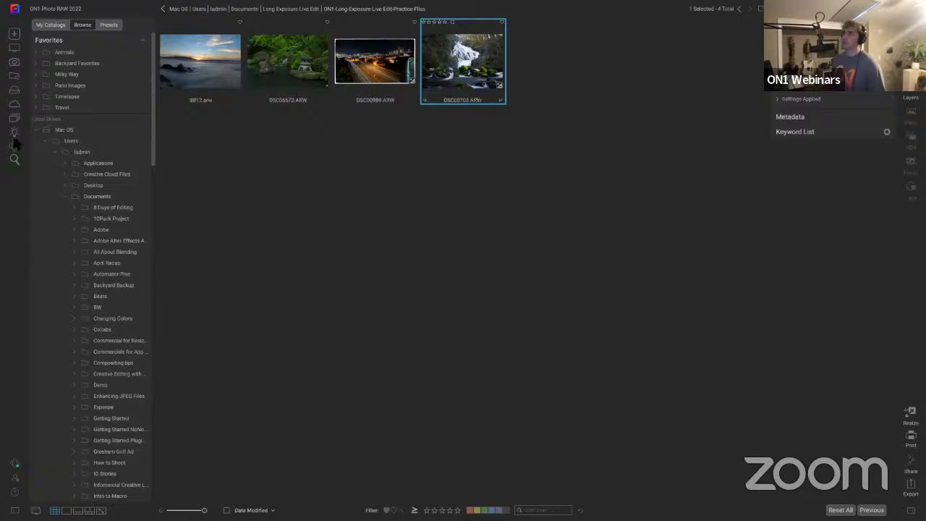
click(295, 101)
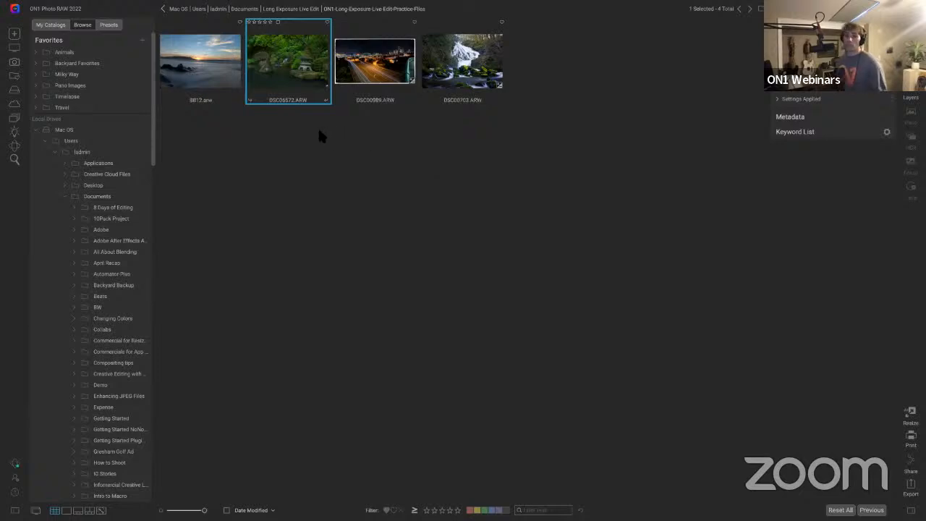
click(217, 62)
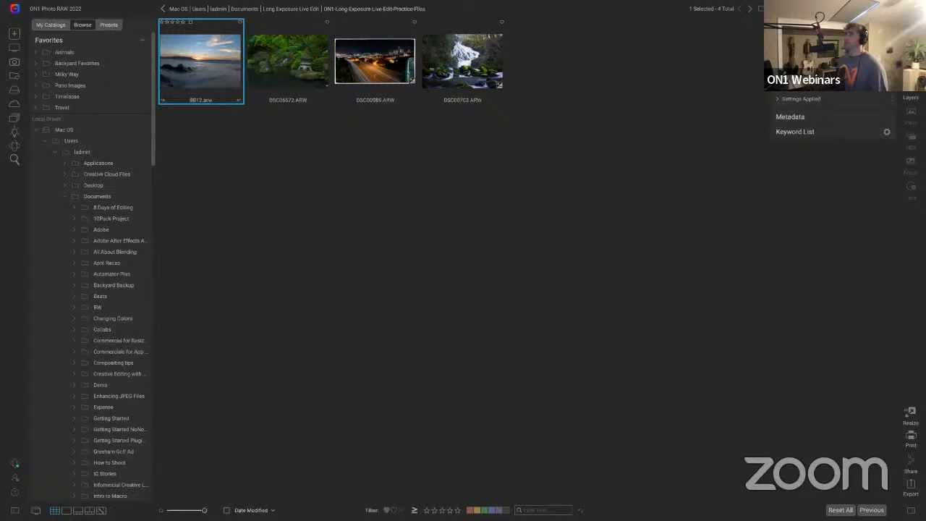
key(d)
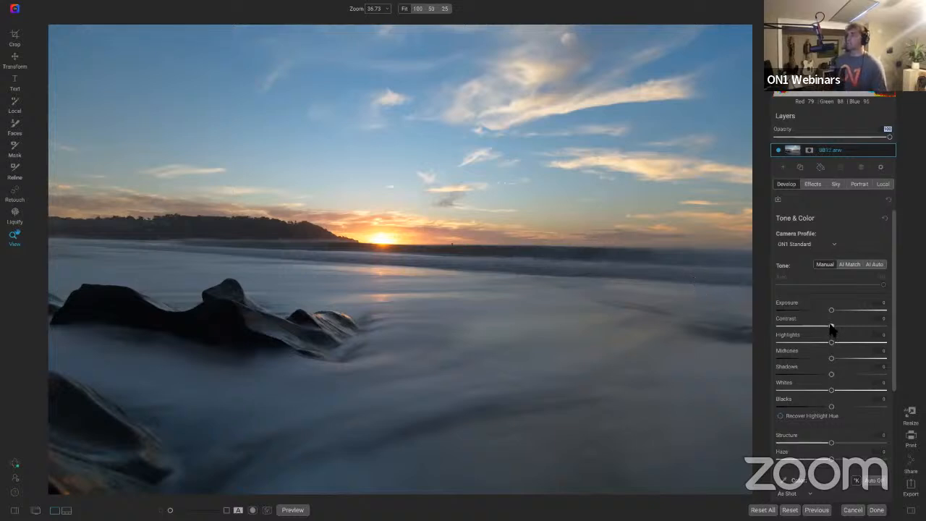
Raise the seascape's contrast to about 40 and check the highlight and shadow clipping overlay on and off
drag(830, 327, 853, 327)
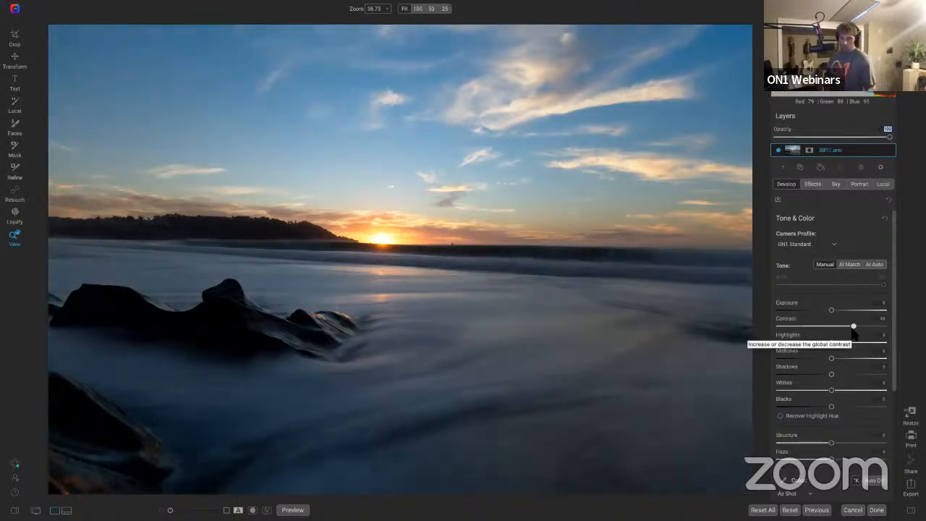
key(j)
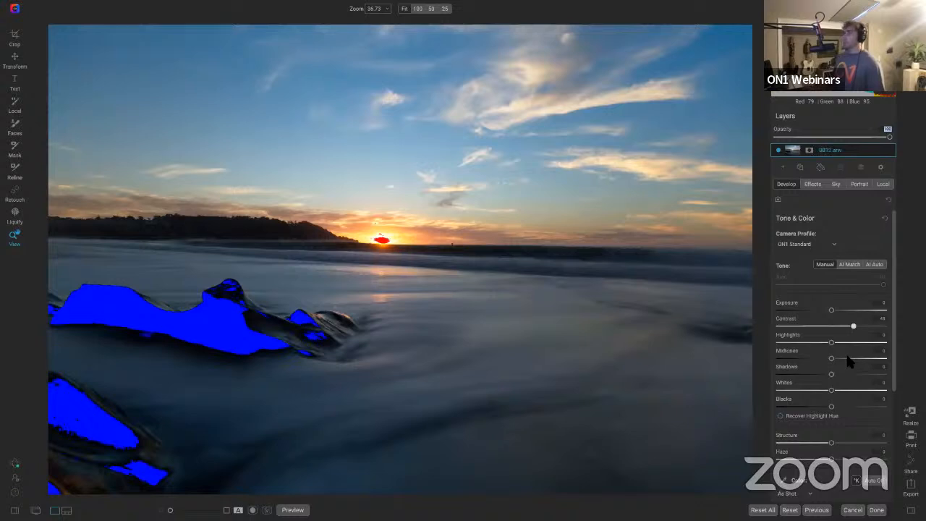
key(j)
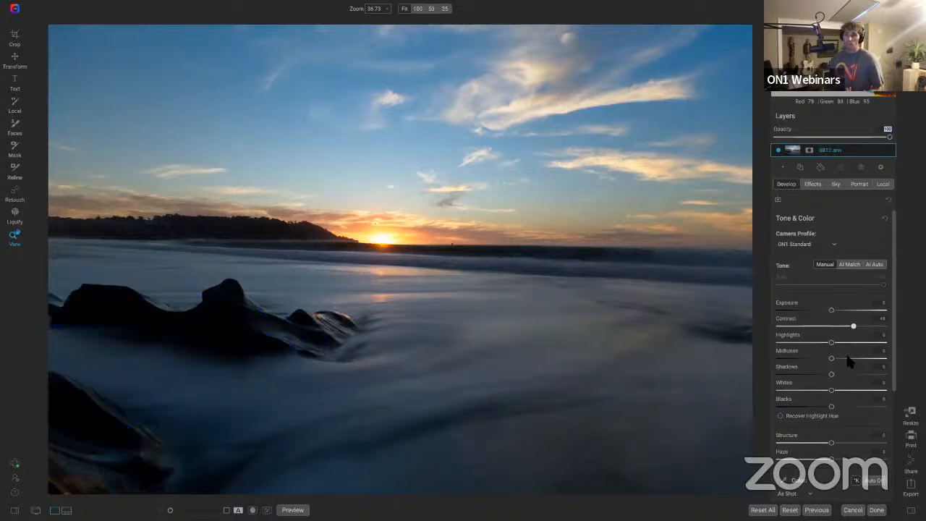
key(j)
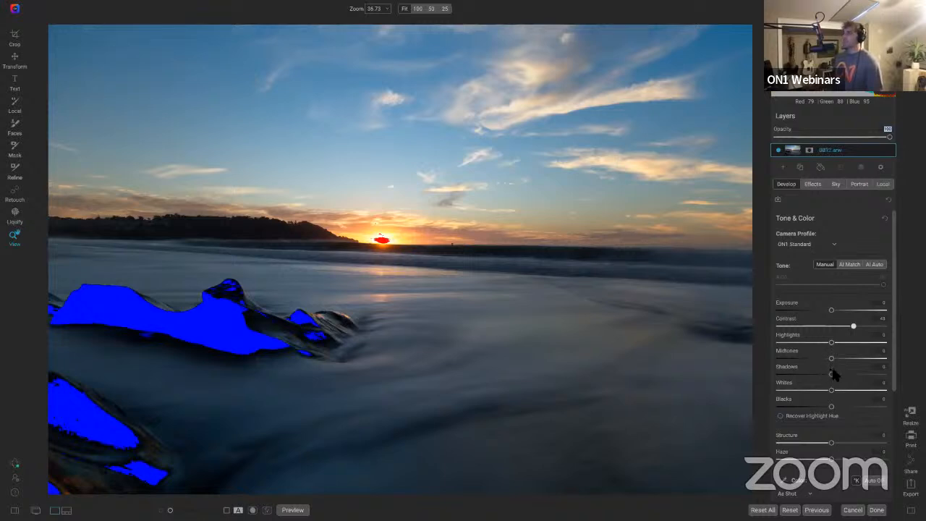
key(j)
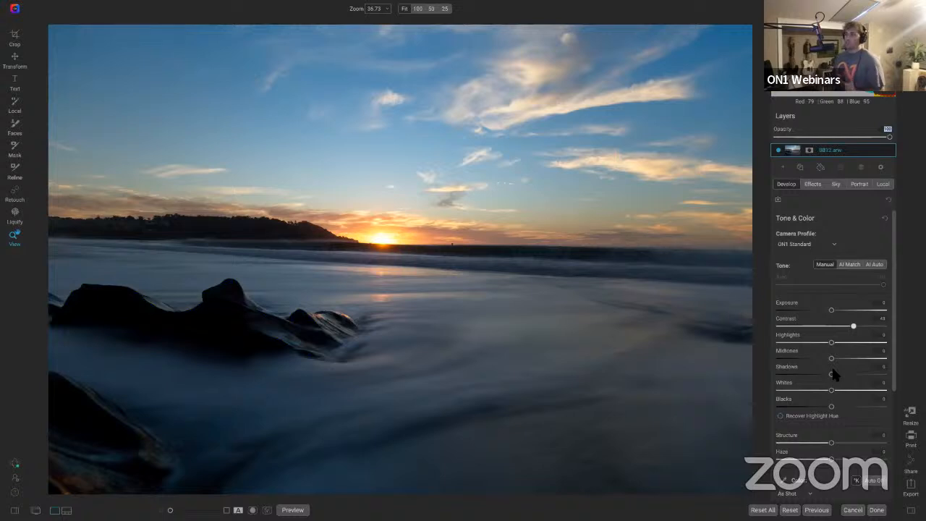
key(j)
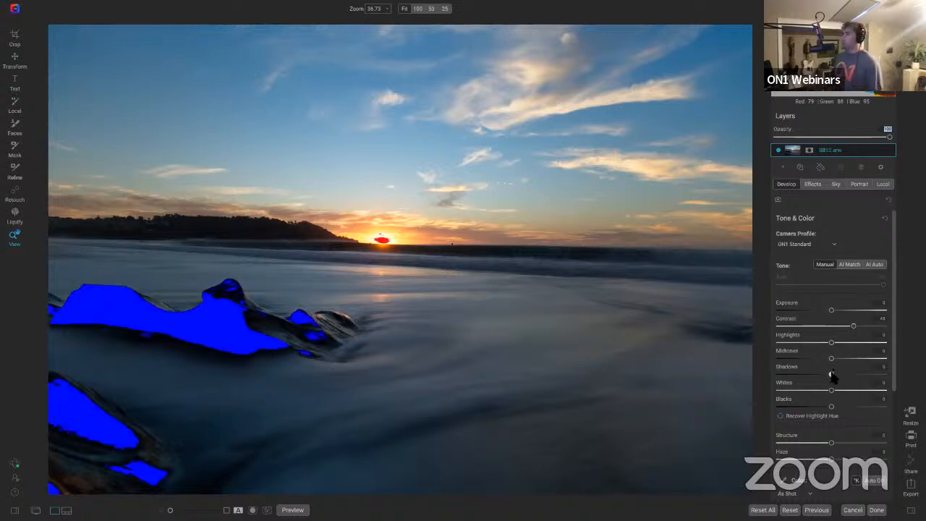
Try lifting the midtones and shadows to recover the dark rocks, then reset contrast, midtones and shadows
drag(832, 373, 843, 360)
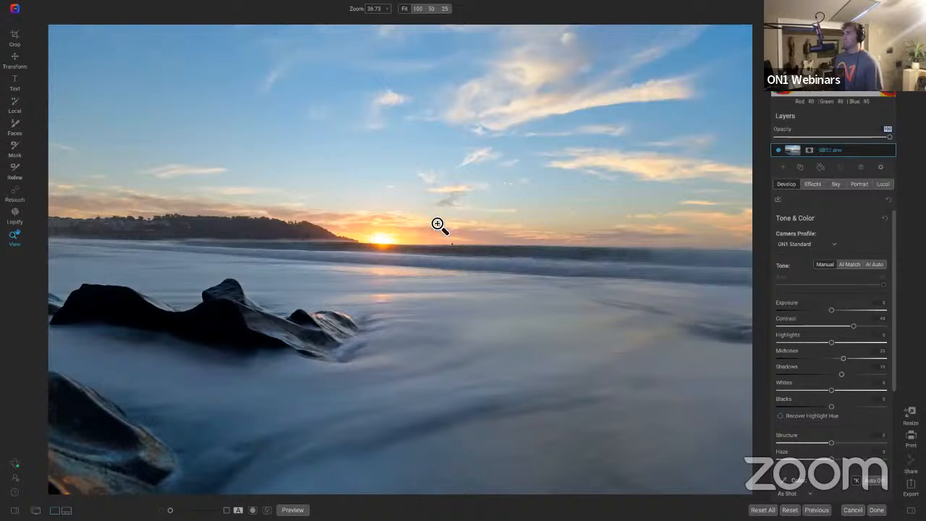
double_click(785, 319)
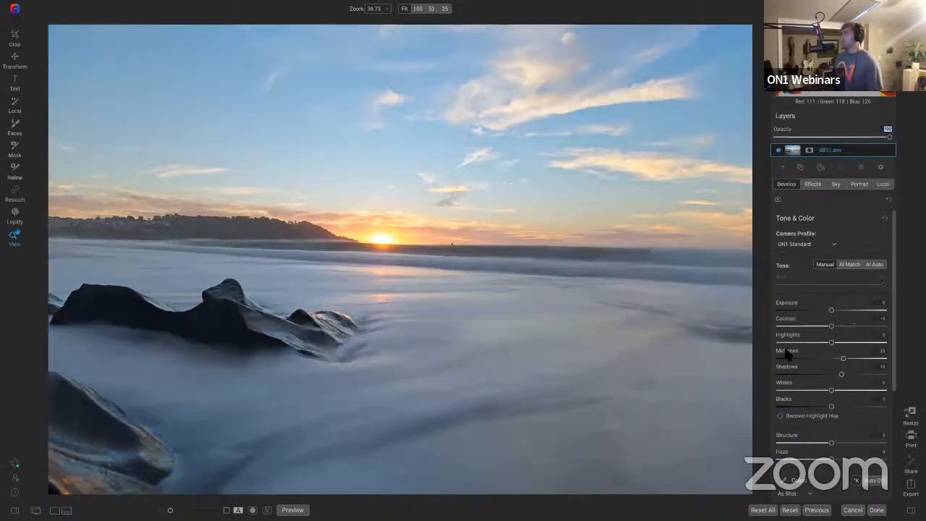
double_click(787, 351)
double_click(787, 369)
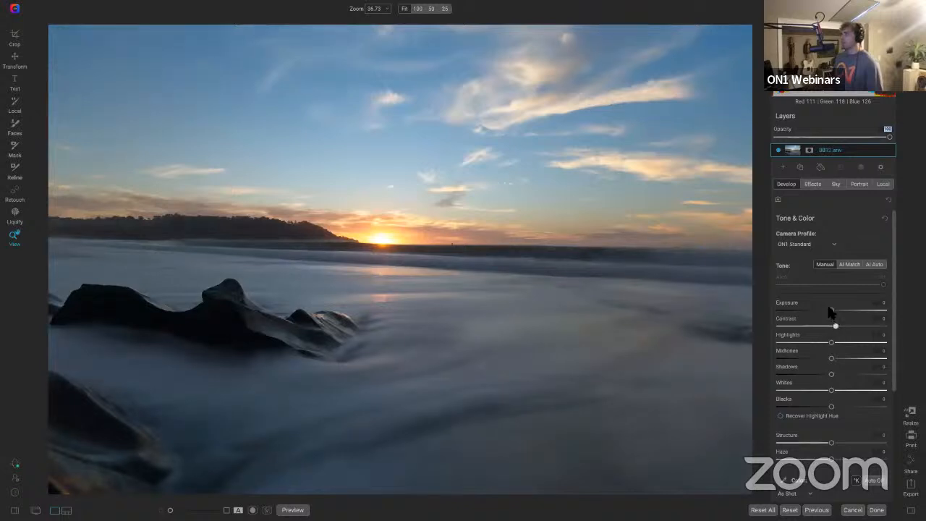
Try a slight contrast and midtones boost with a warmer color temperature, then reset all edit settings of the photo
drag(830, 358, 839, 358)
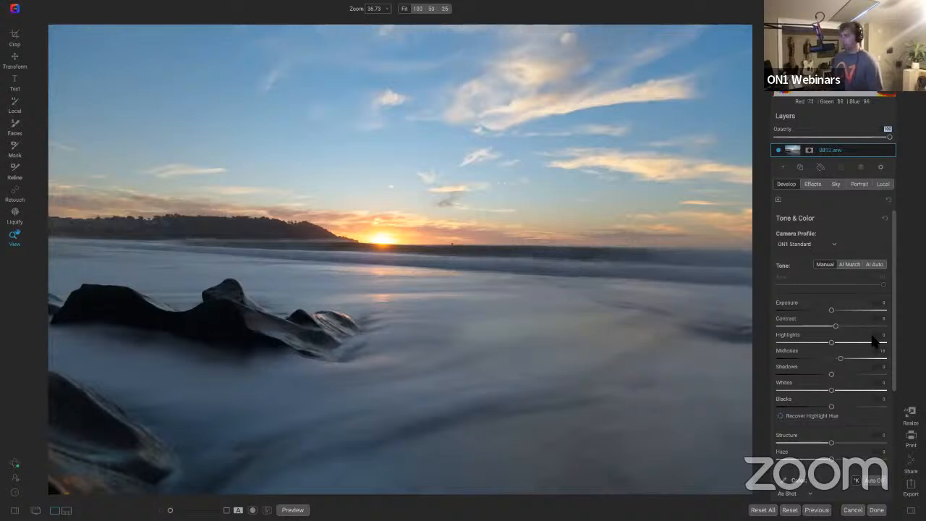
key(j)
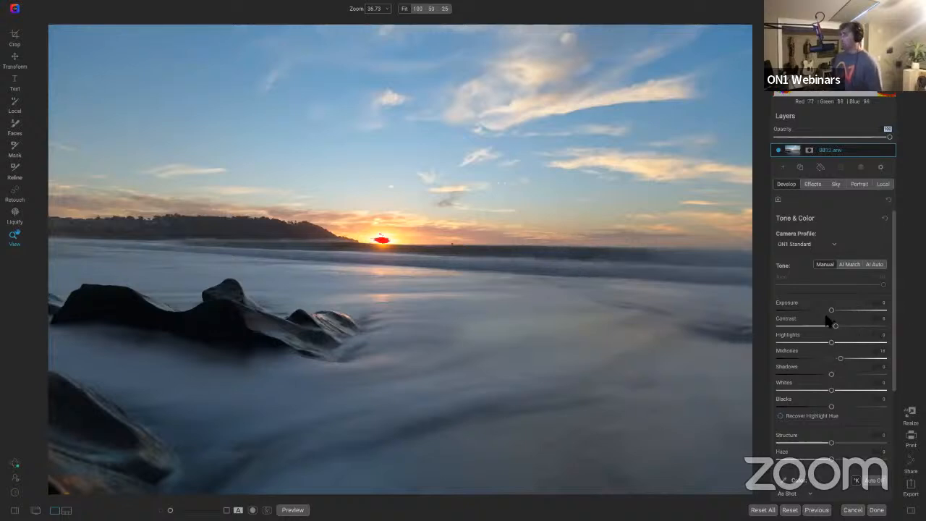
drag(836, 326, 840, 326)
scroll(846, 410, down, 5)
drag(808, 340, 819, 337)
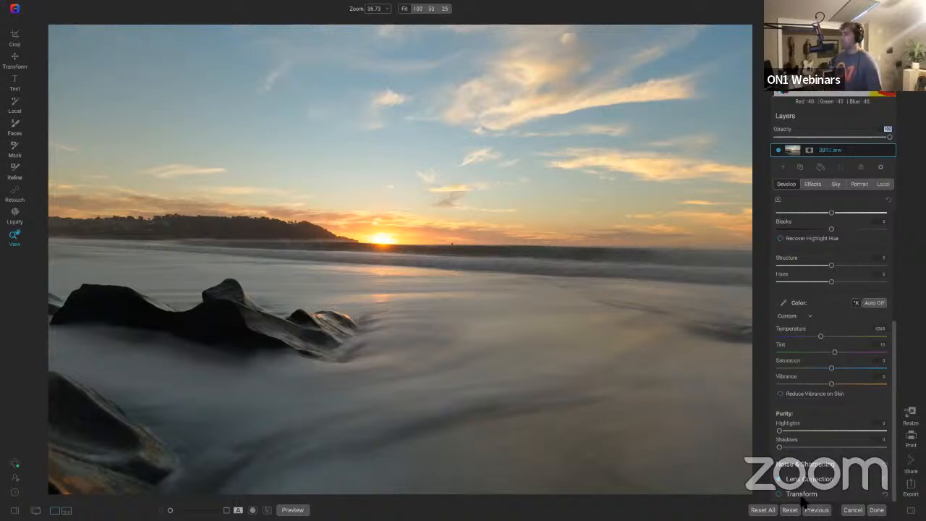
click(759, 508)
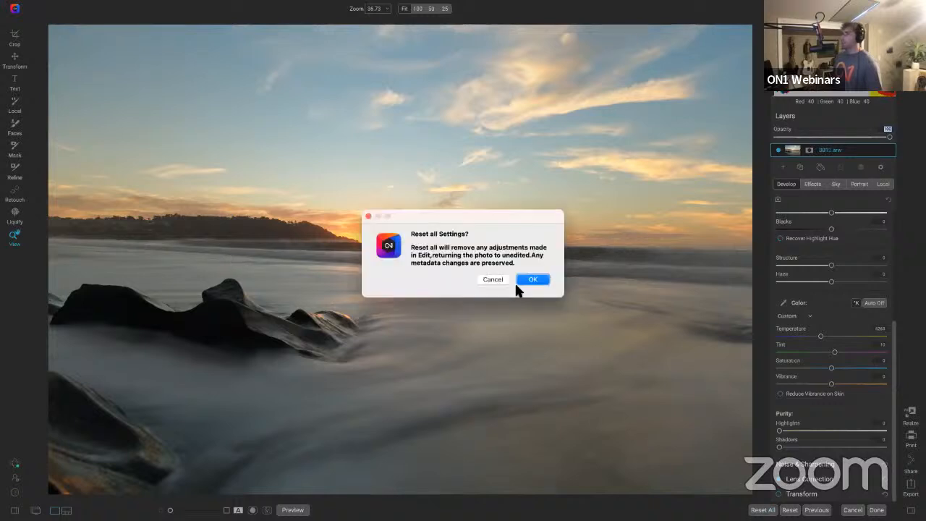
click(533, 282)
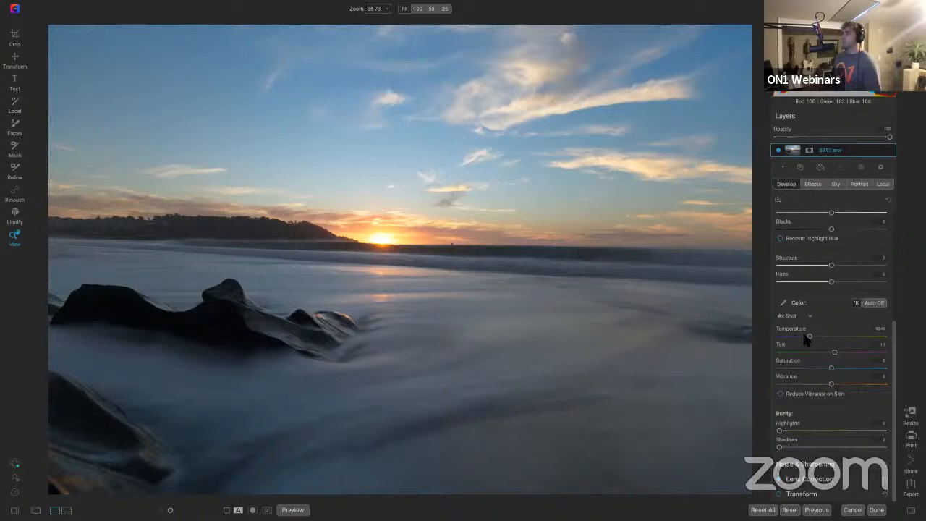
Try the coolest and warmest color temperatures, then settle on a warm temperature of about 8170
drag(809, 336, 719, 334)
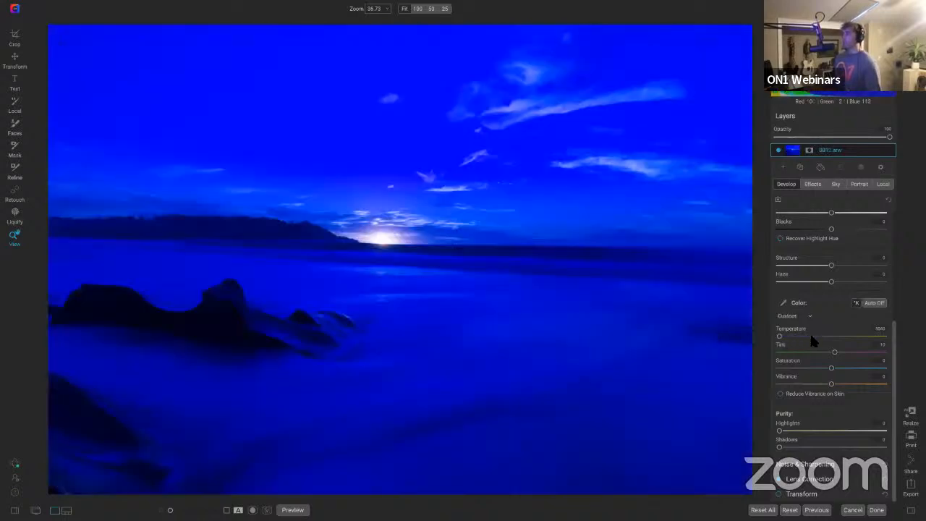
drag(811, 337, 901, 340)
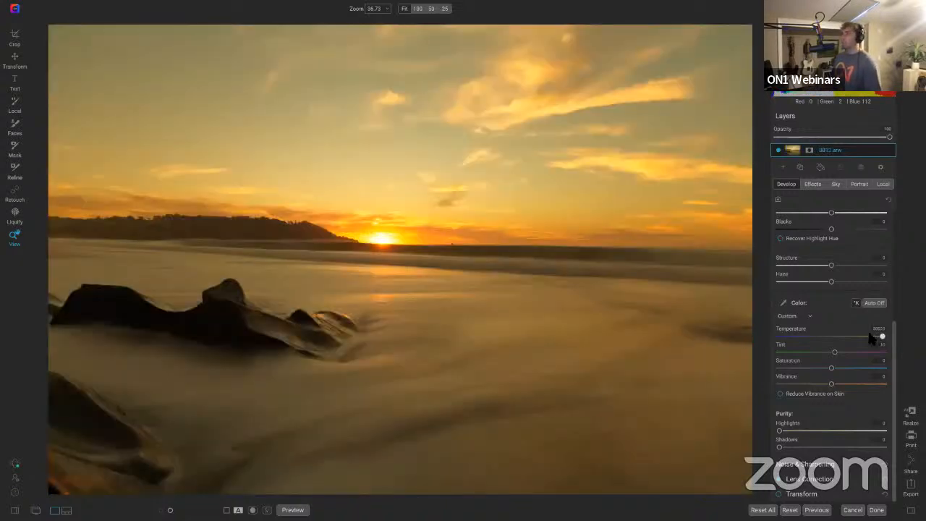
drag(870, 337, 831, 328)
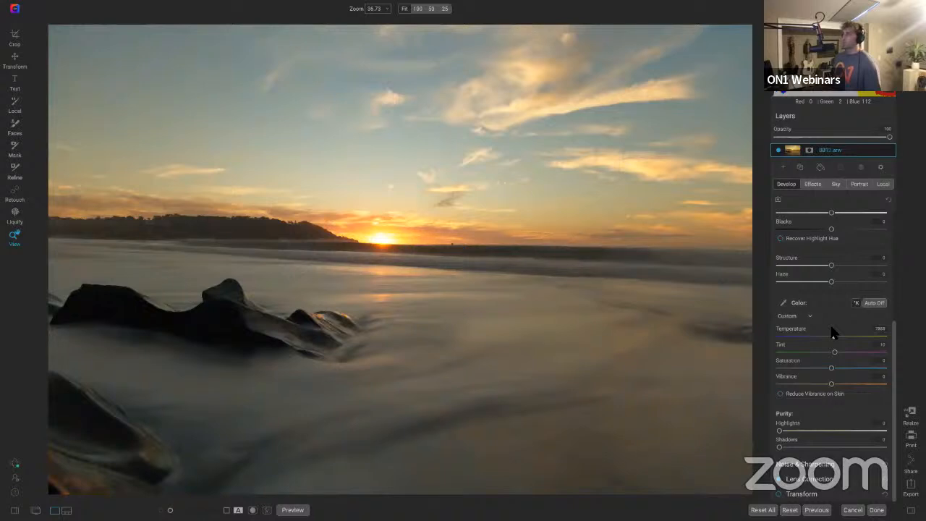
mouse_move(829, 328)
mouse_down()
mouse_move(811, 328)
mouse_move(864, 327)
mouse_move(839, 325)
mouse_up()
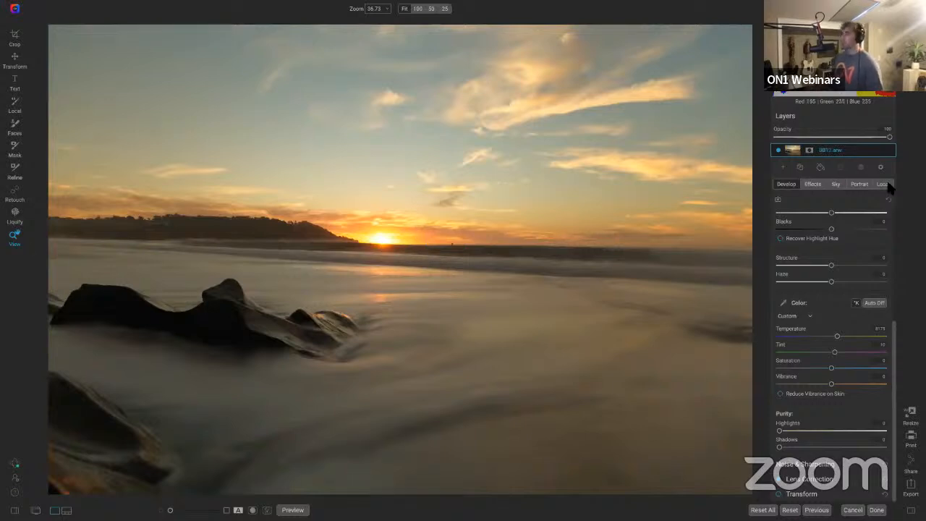
Try lowering the highlights to recover the clipped sun, then reset the highlights
scroll(863, 273, up, 5)
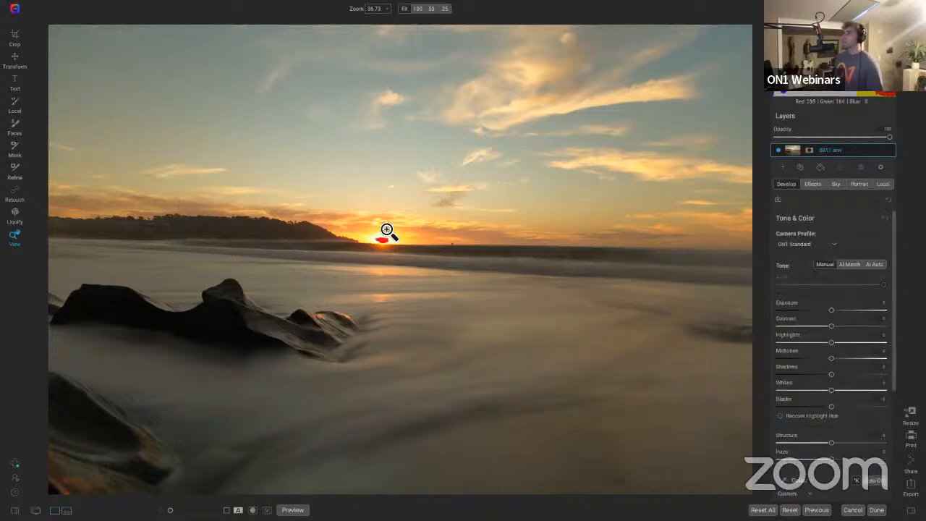
drag(831, 344, 786, 340)
double_click(786, 340)
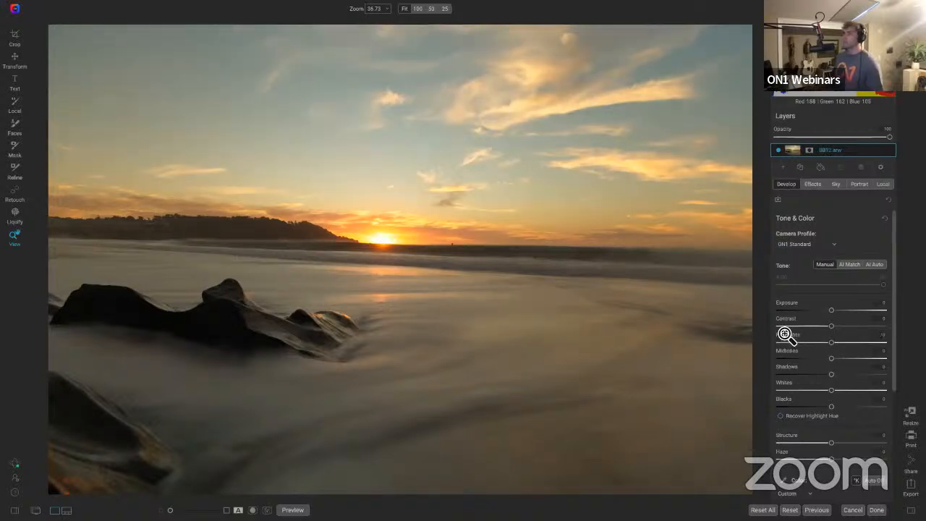
Add a local adjustment with exposure reset and highlights lowered to about -50, and paint it over the setting sun
scroll(381, 240, up, 3)
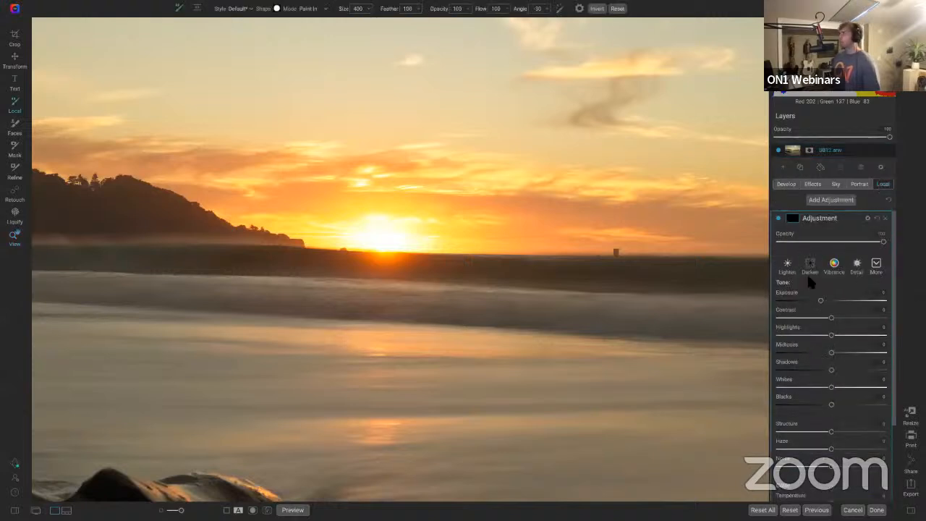
double_click(786, 292)
drag(831, 337, 805, 337)
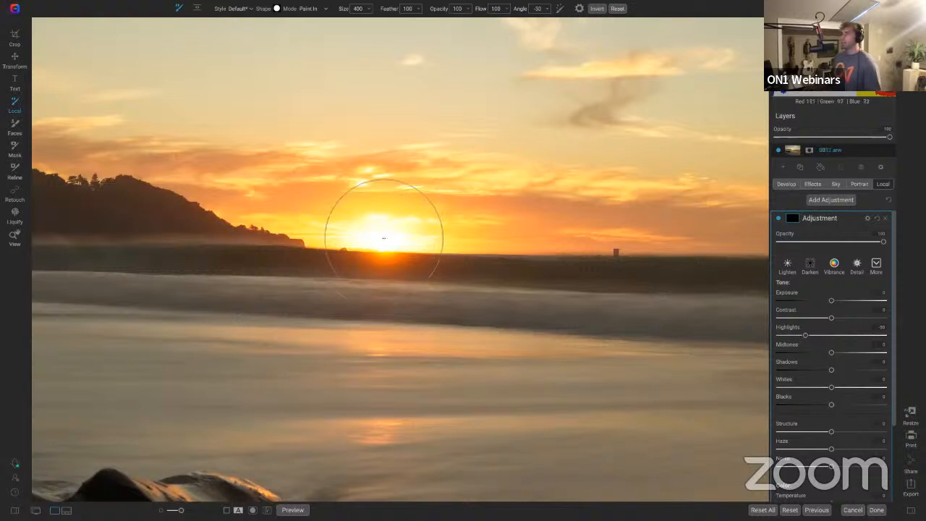
click(387, 236)
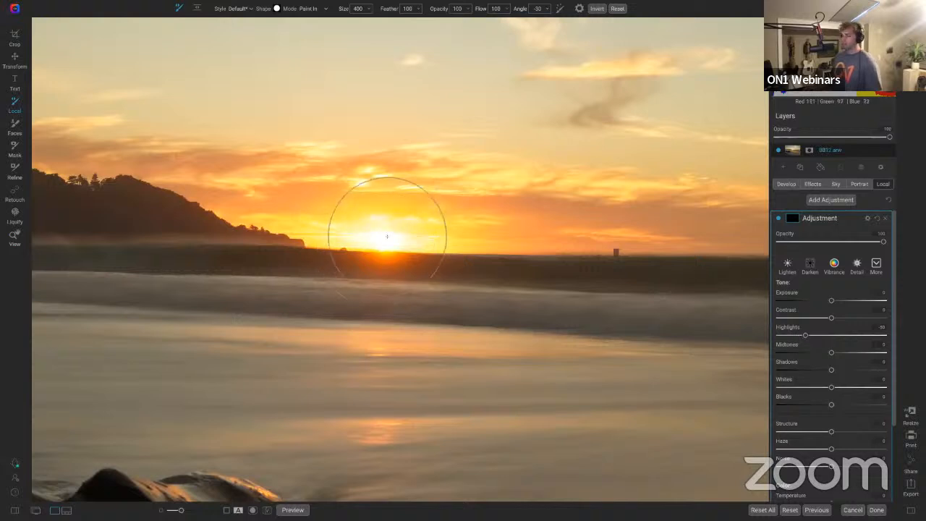
Check the sun's clipping while enlarging the adjustment brush to 900, then delete the local adjustment
key(j)
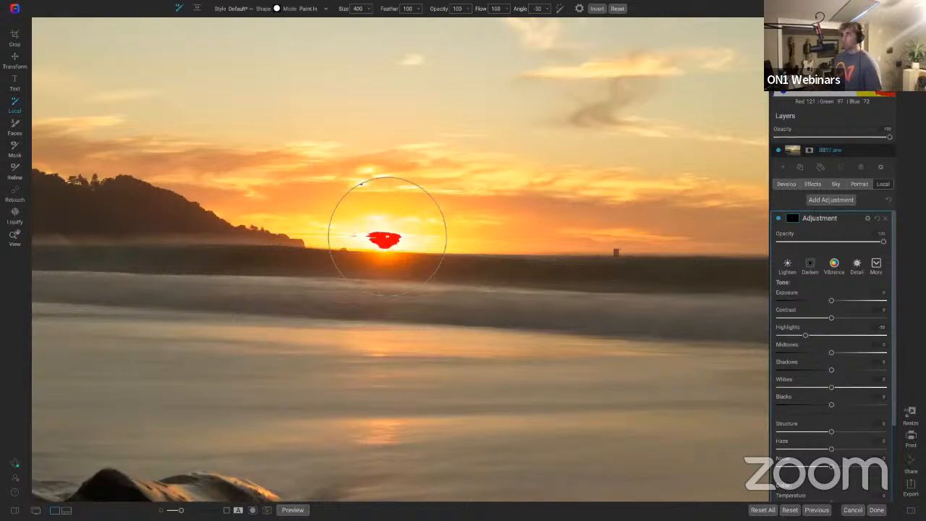
key(j)
key(bracketright)
key(bracketright)
key(bracketright)
key(bracketright)
key(bracketright)
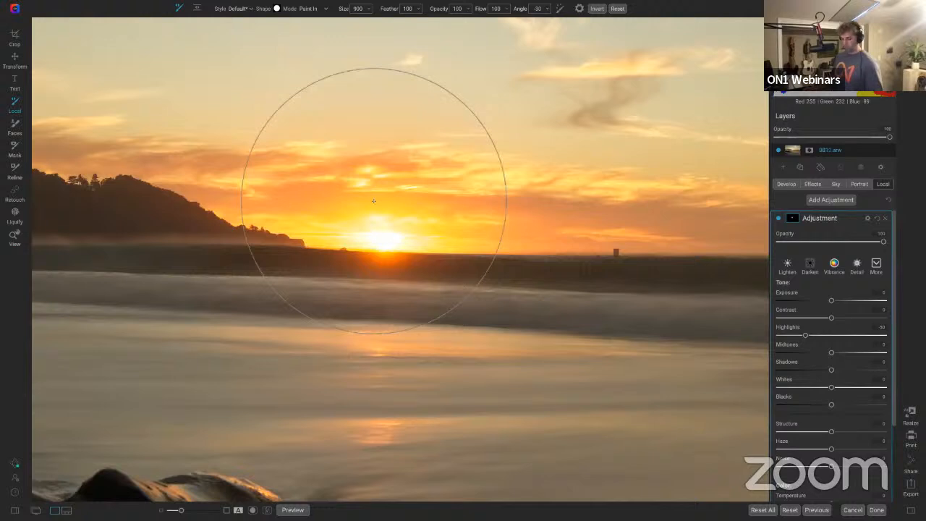
key(j)
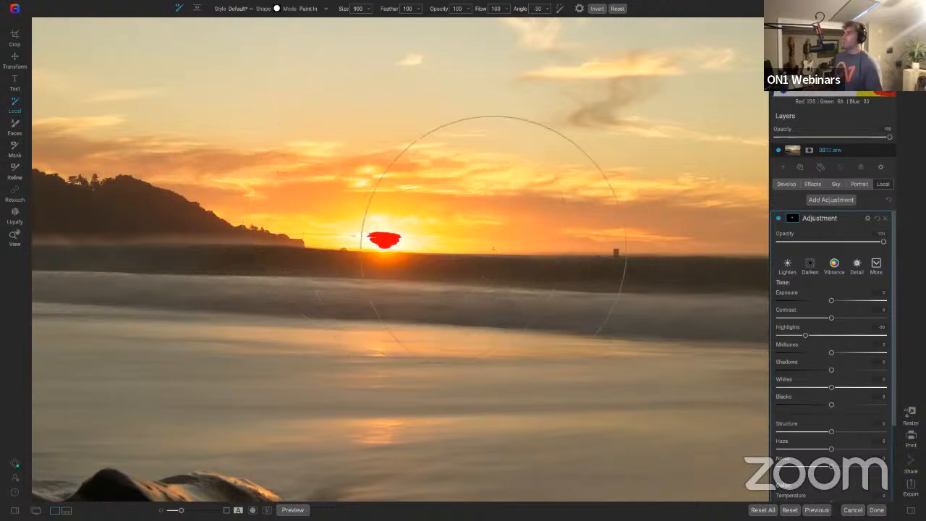
key(j)
click(885, 219)
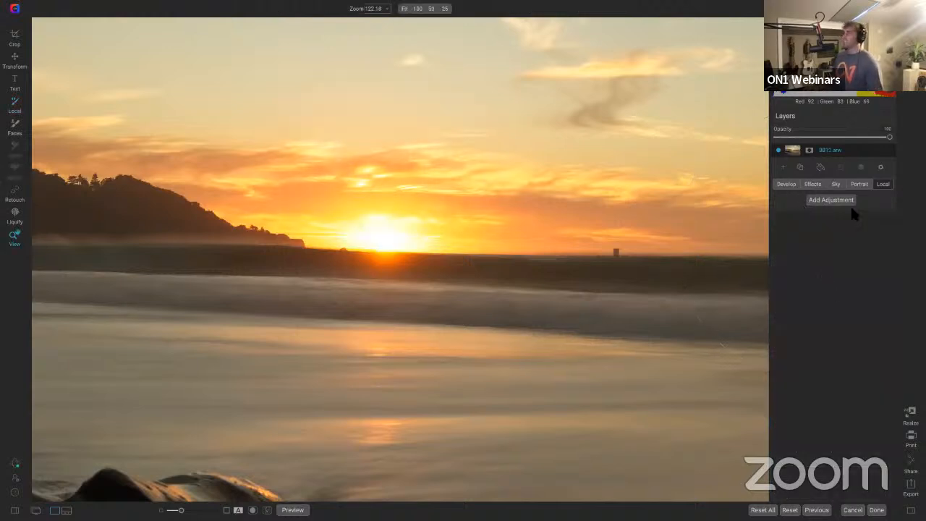
Add a Sun Flare effects filter to the seascape and apply its Sun Star style
click(814, 185)
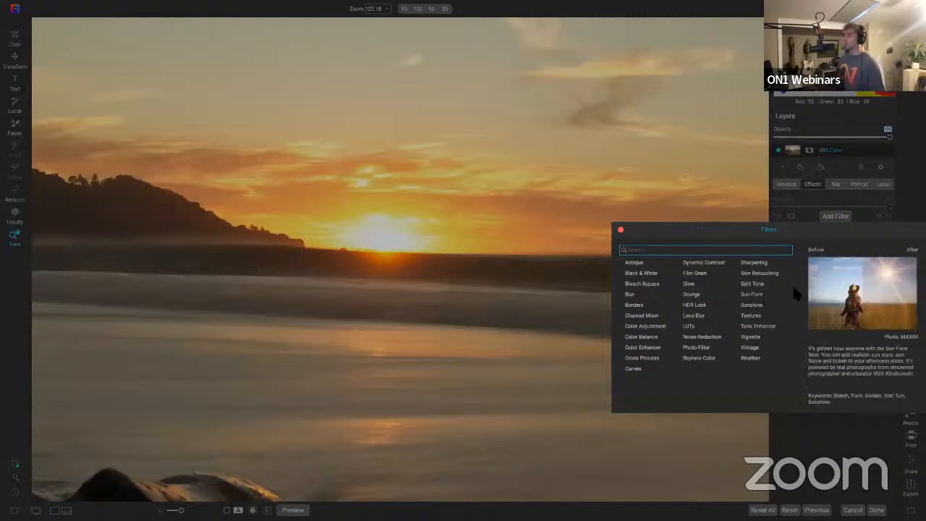
click(846, 300)
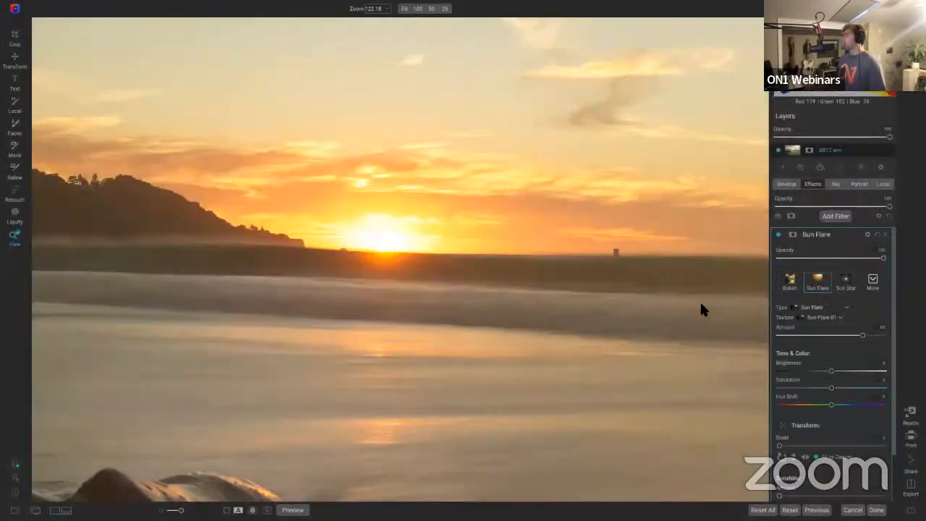
scroll(609, 285, down, 5)
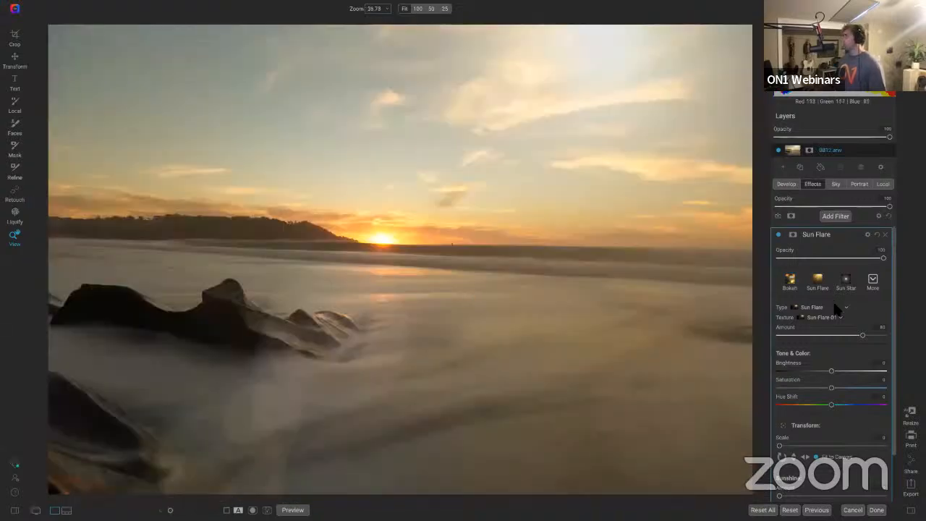
click(846, 283)
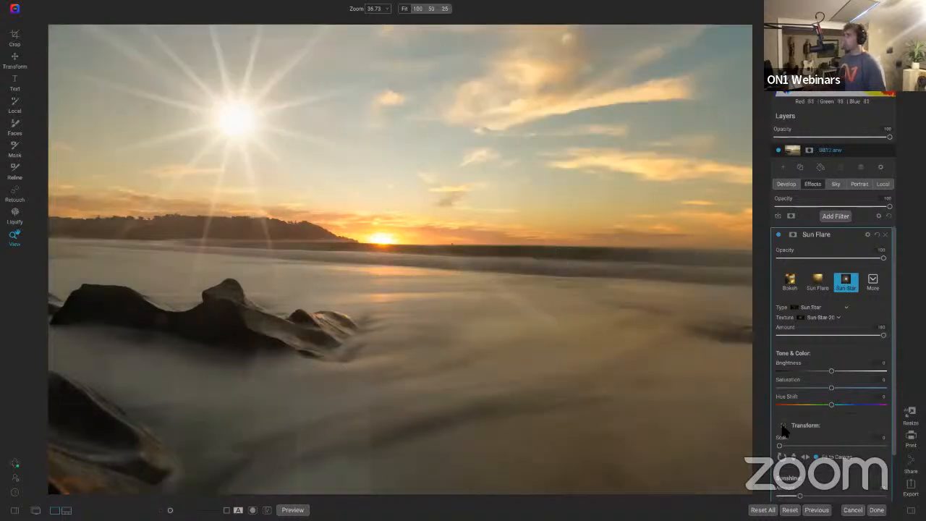
Try the Sun Flare filter's sun star over the setting sun, then delete the filter
drag(241, 142, 381, 238)
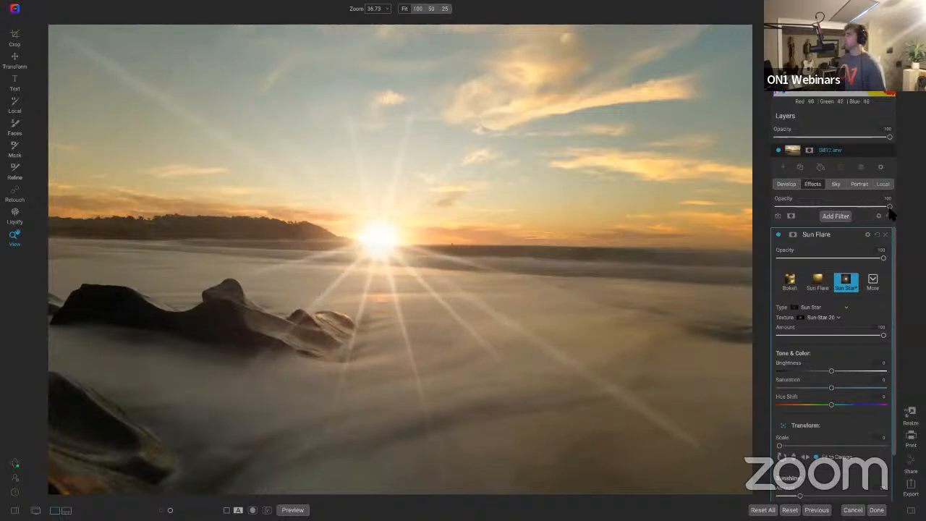
click(885, 234)
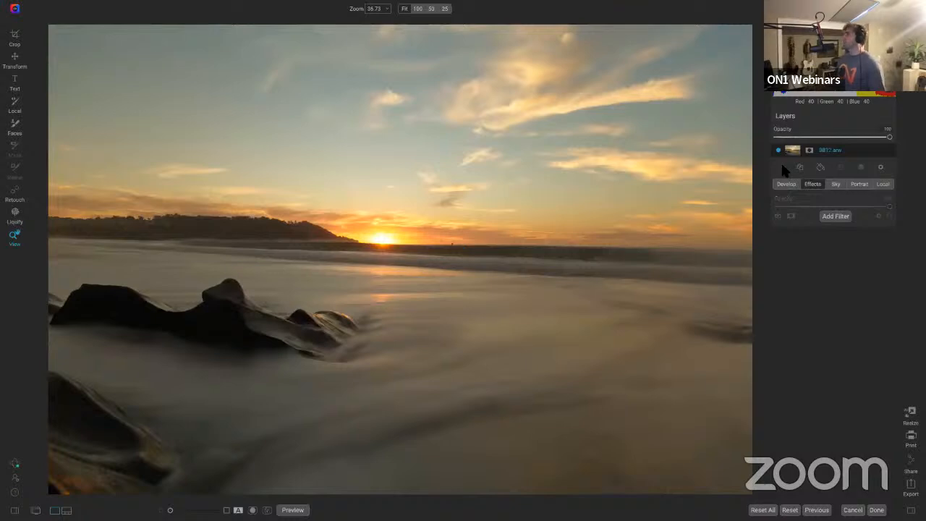
Add Sun-Star-13.jpg from the Sun Star folder of the ON1 Extras sun flares as a new layer
click(799, 167)
click(445, 65)
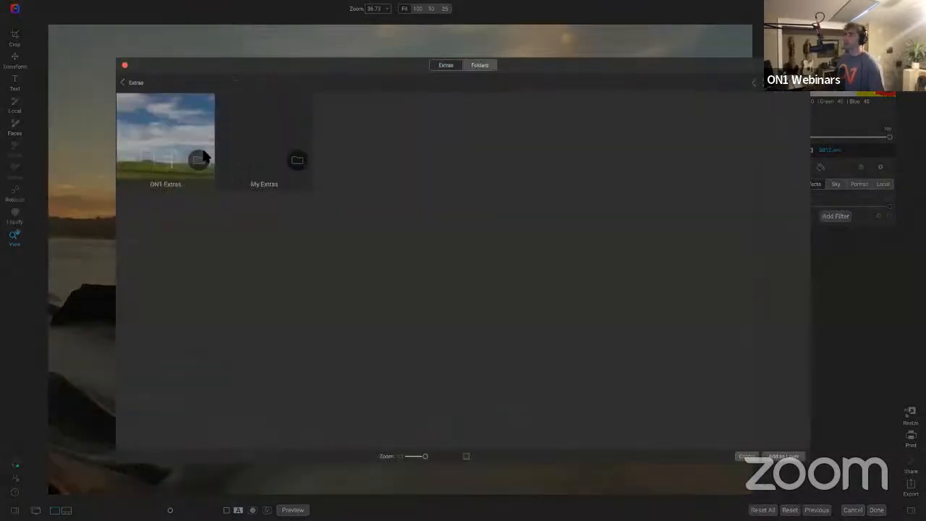
double_click(165, 152)
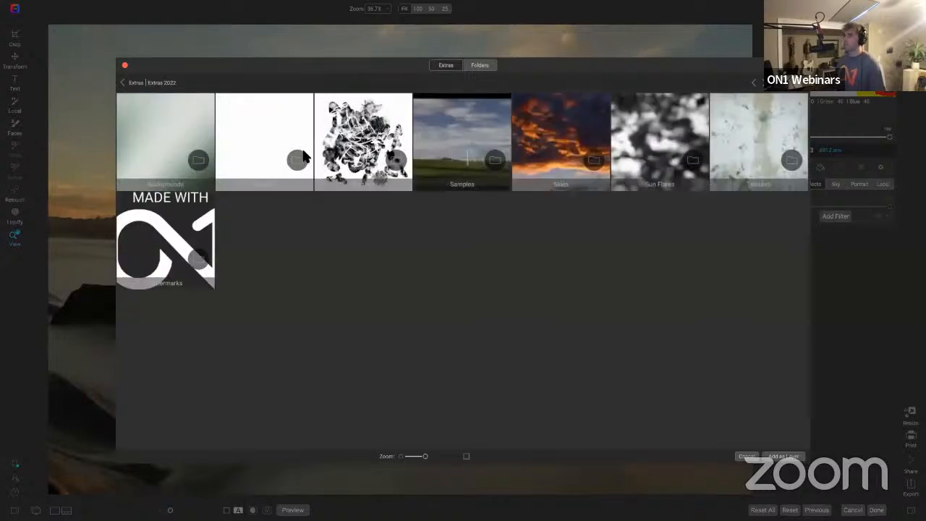
double_click(619, 136)
double_click(380, 138)
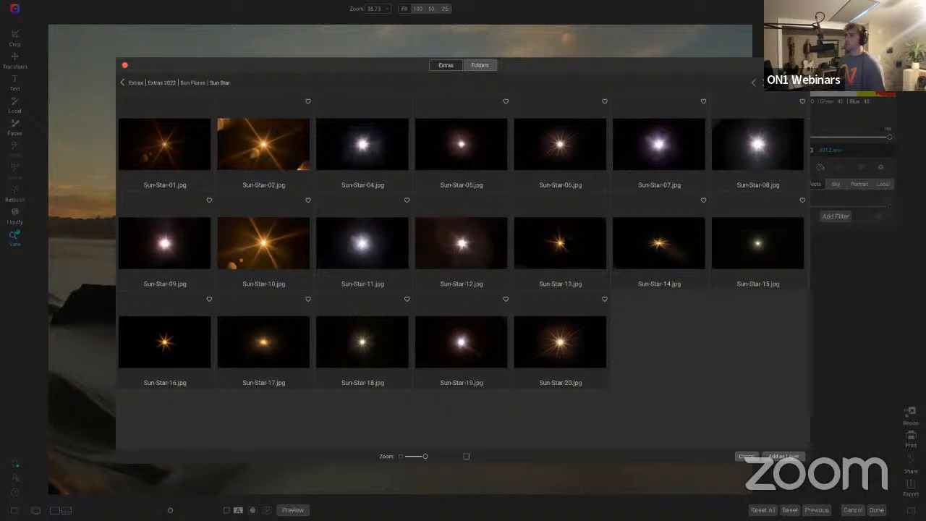
click(565, 243)
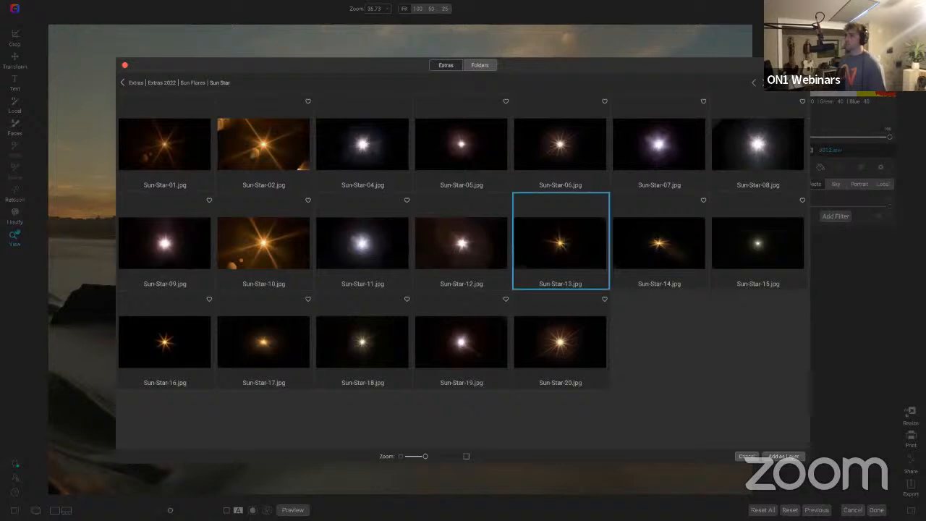
key(Escape)
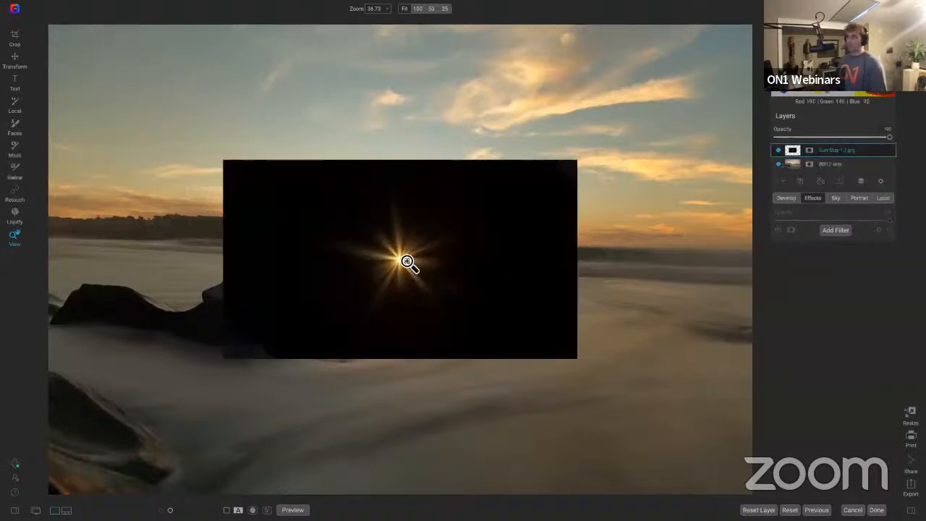
Move the Sun-Star-13 layer up near the setting sun and set its blending mode to Screen
key(v)
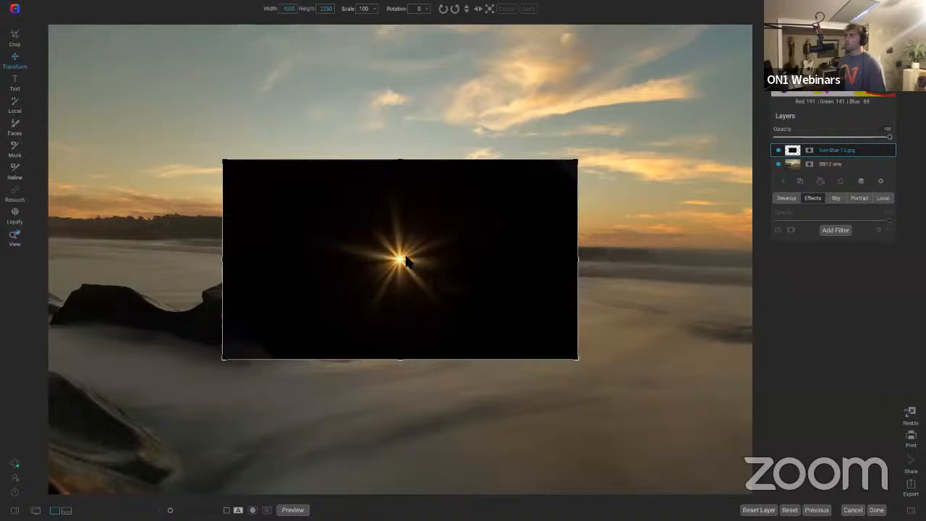
drag(408, 262, 405, 209)
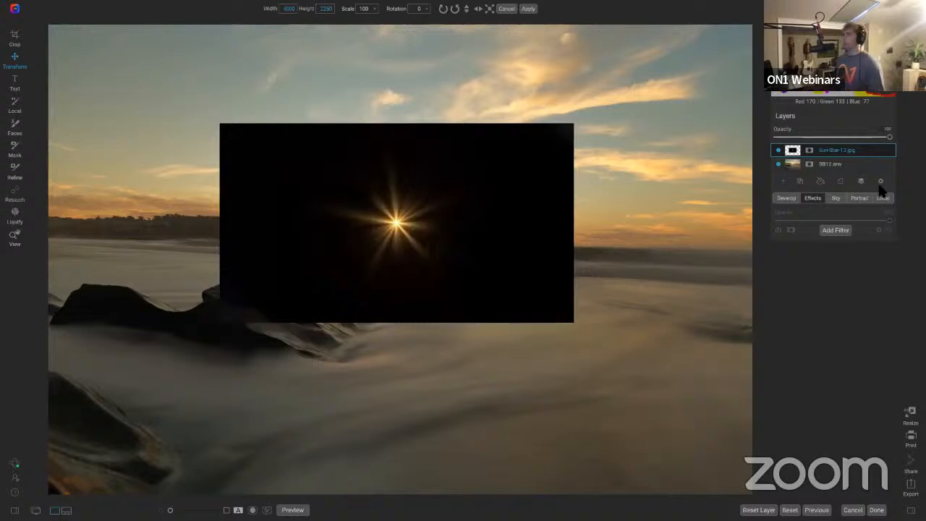
click(880, 182)
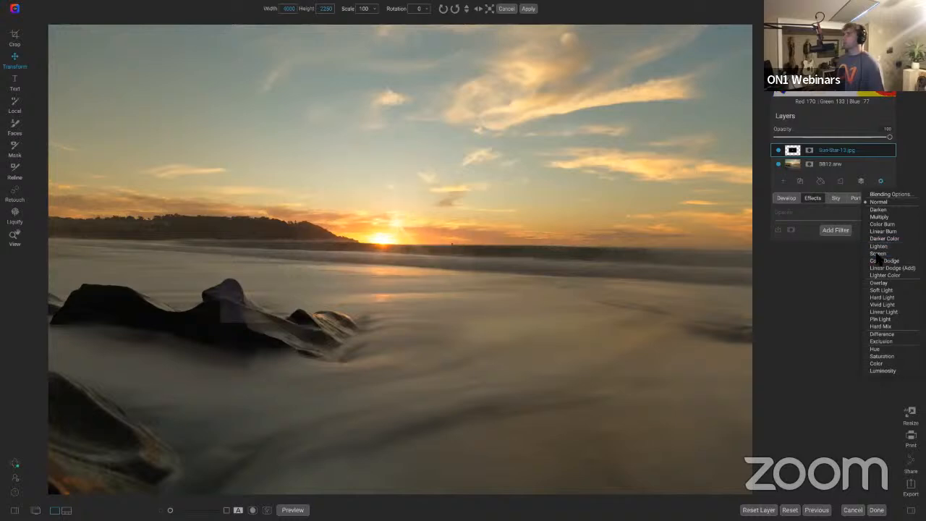
click(877, 247)
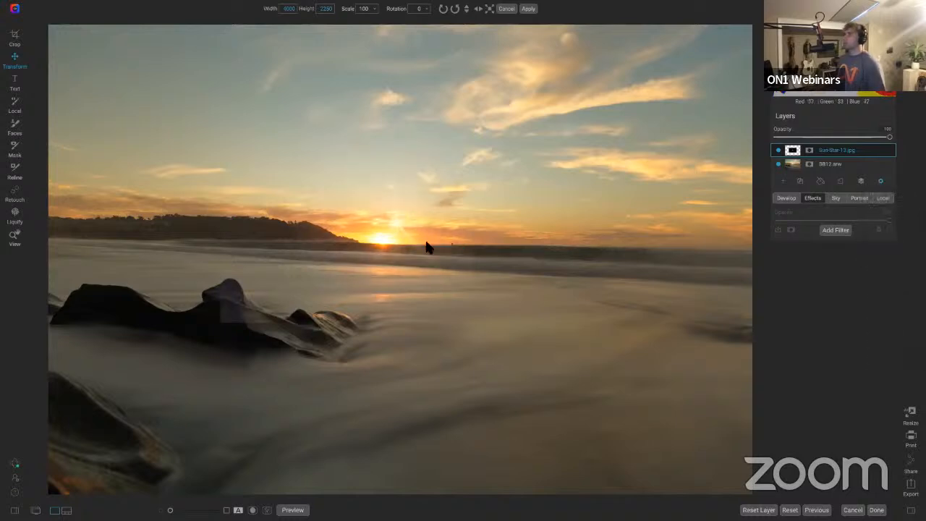
Lower the Sun-Star-13 layer's exposure to about -1.05 and raise its contrast to about 59
click(787, 197)
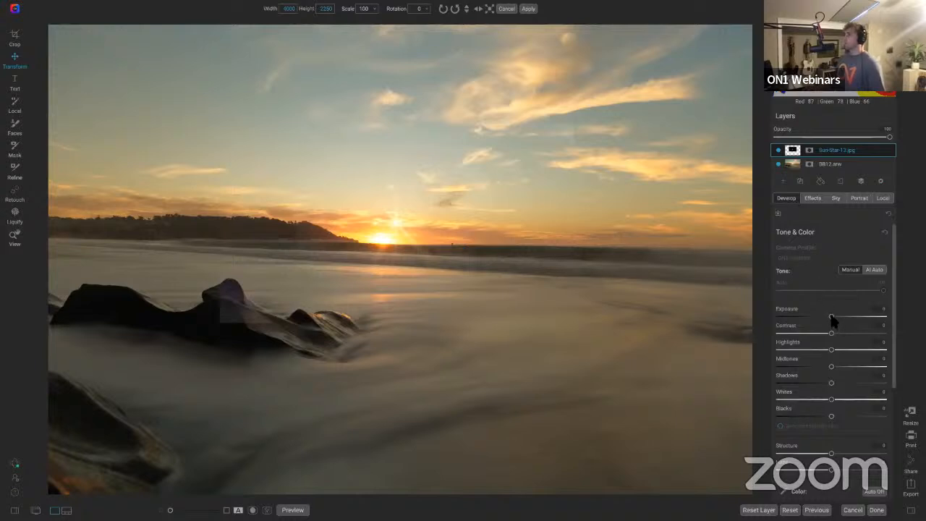
drag(836, 318, 862, 334)
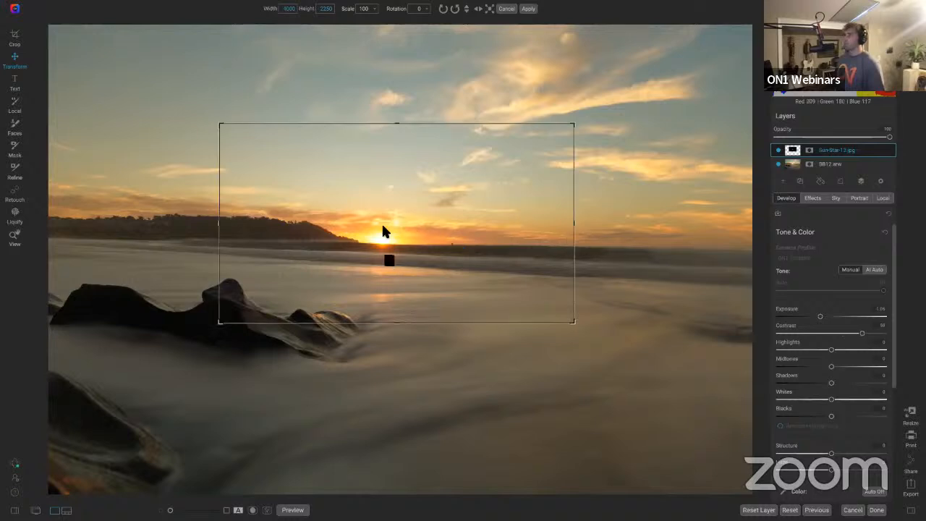
key(Return)
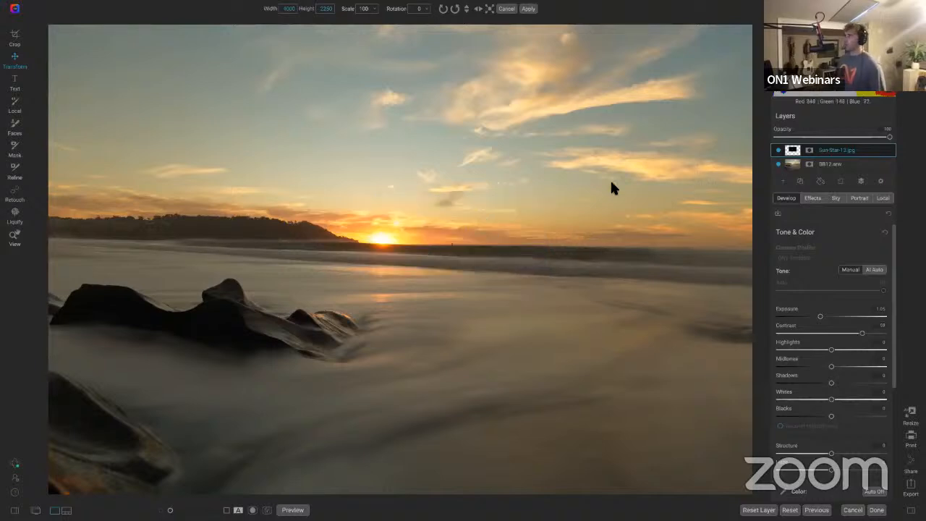
Align the star with the setting sun and scale it to 180, then delete the Sun-Star-13 layer
drag(389, 216, 377, 241)
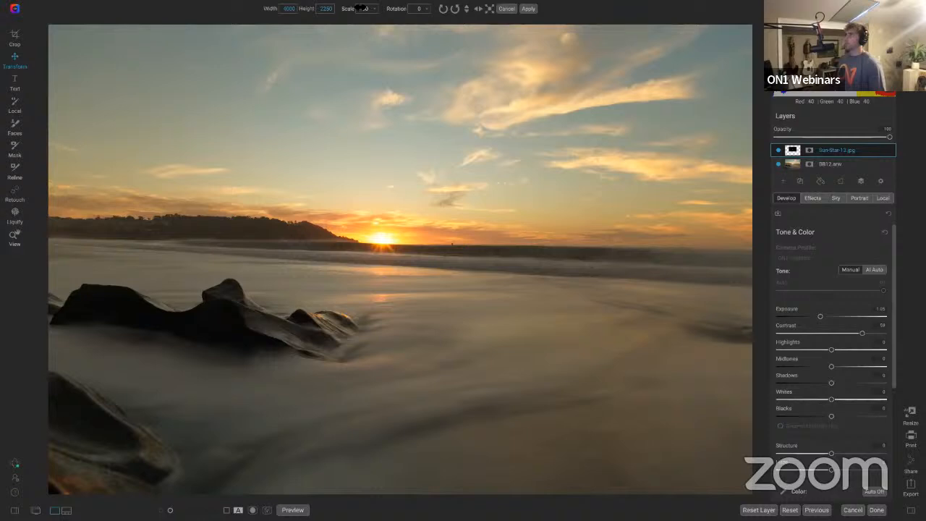
scroll(359, 9, up, 8)
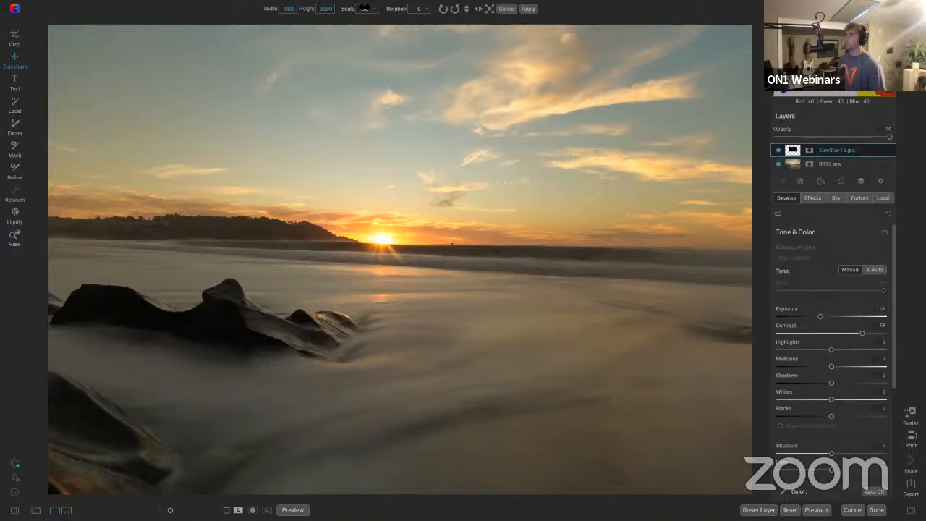
click(881, 181)
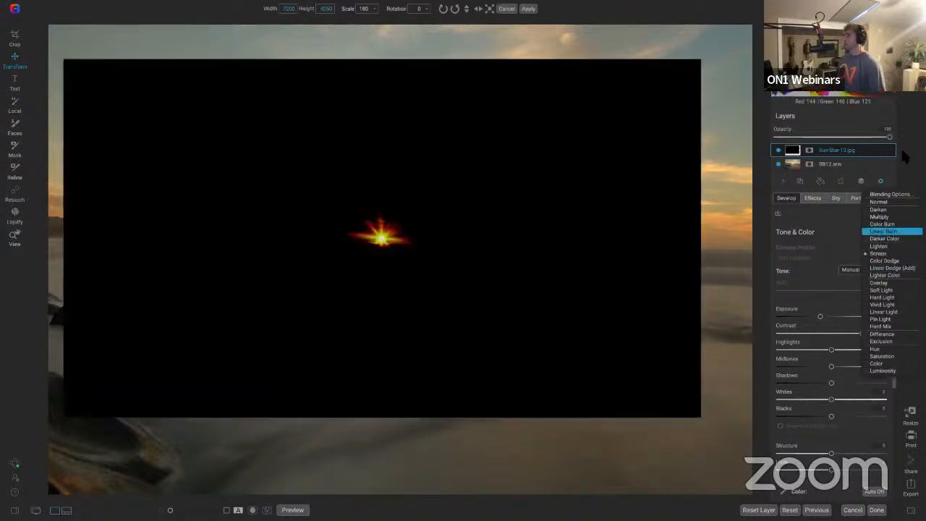
click(877, 153)
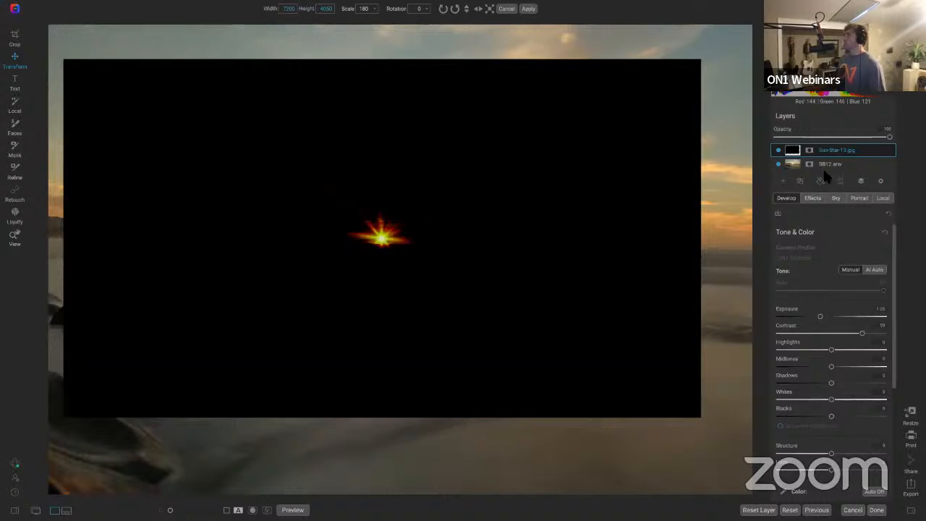
click(859, 181)
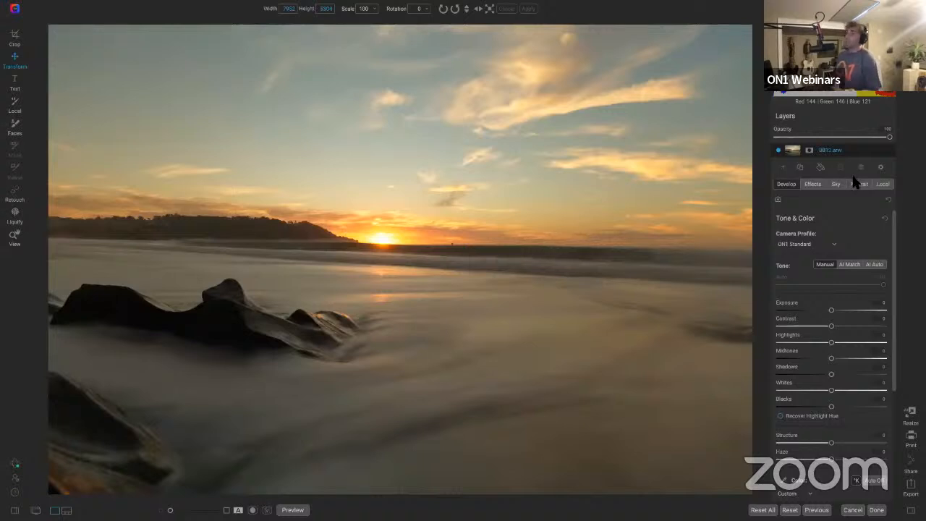
click(383, 262)
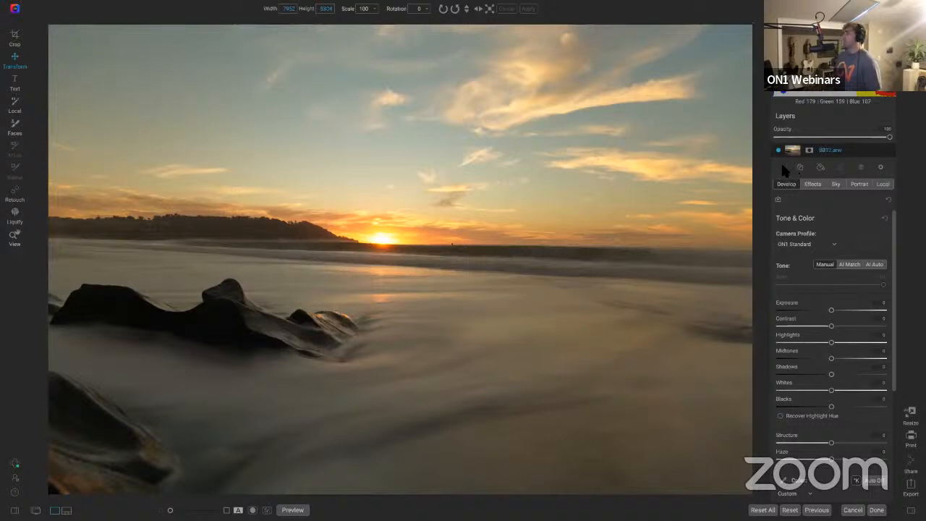
Add Sun-Star-20.jpg from the Extras as a new layer and raise its contrast to about 33
click(816, 172)
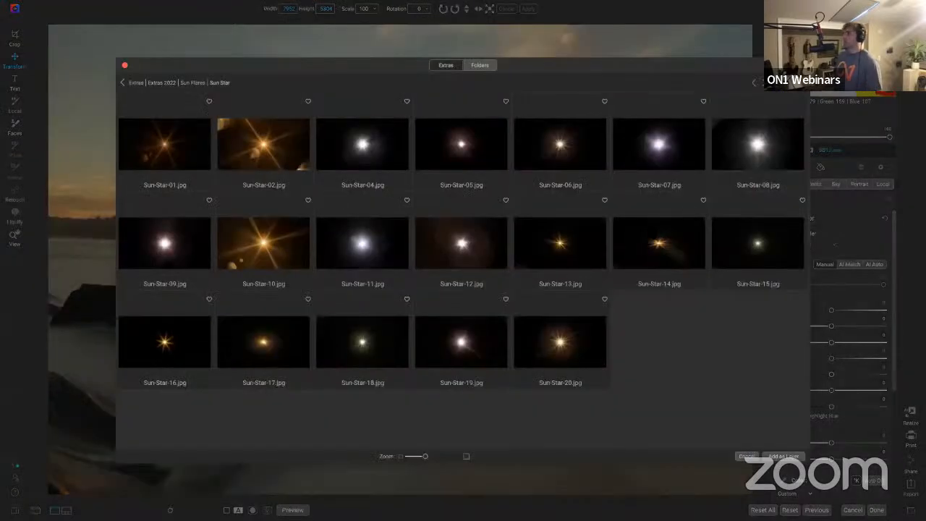
double_click(570, 342)
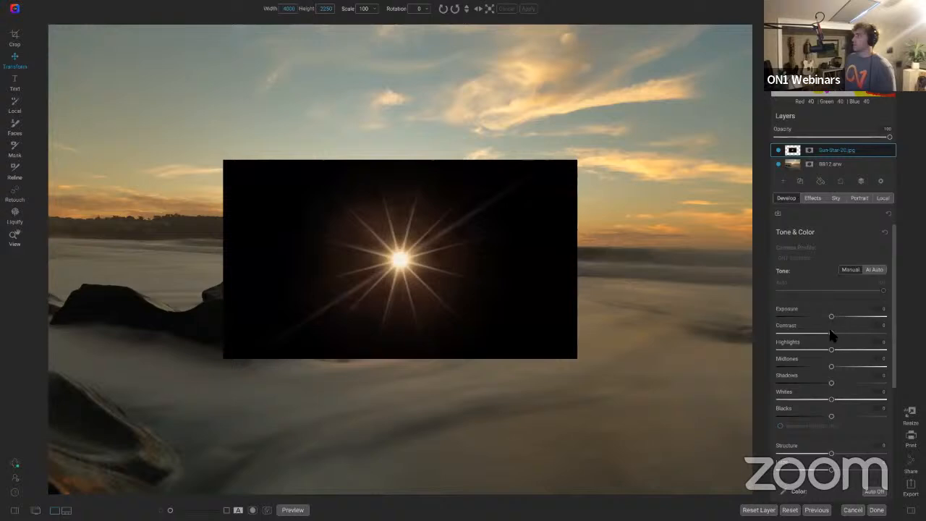
drag(831, 332, 849, 337)
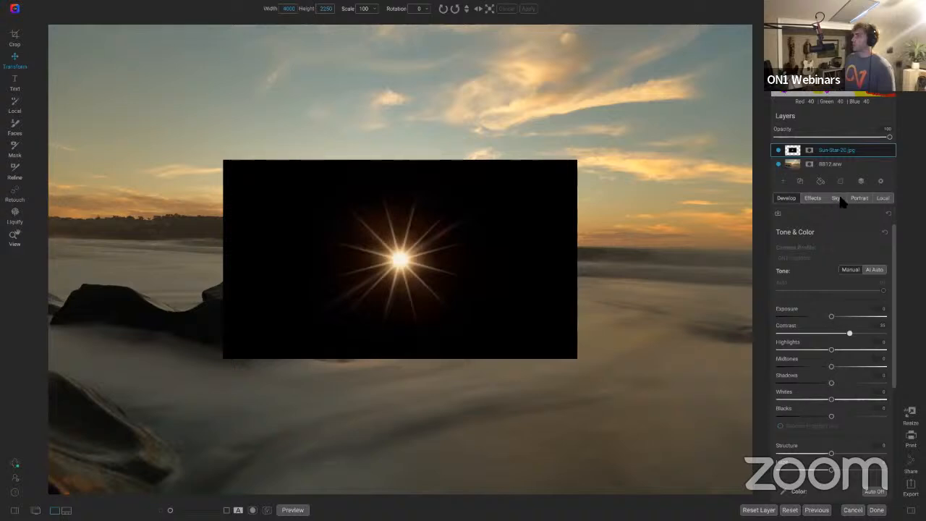
Set the Sun-Star-20 layer's blending mode to Screen and warm its temperature to about 110
click(880, 181)
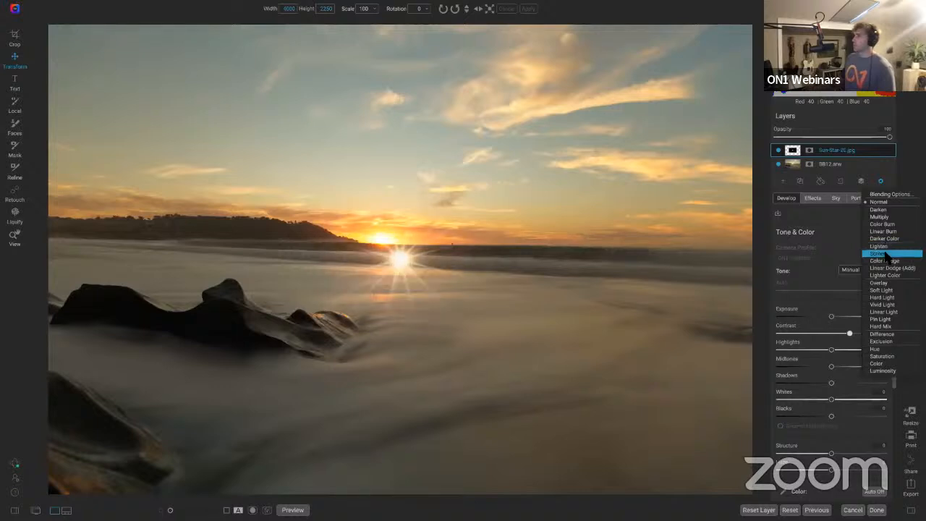
click(884, 253)
scroll(838, 409, down, 5)
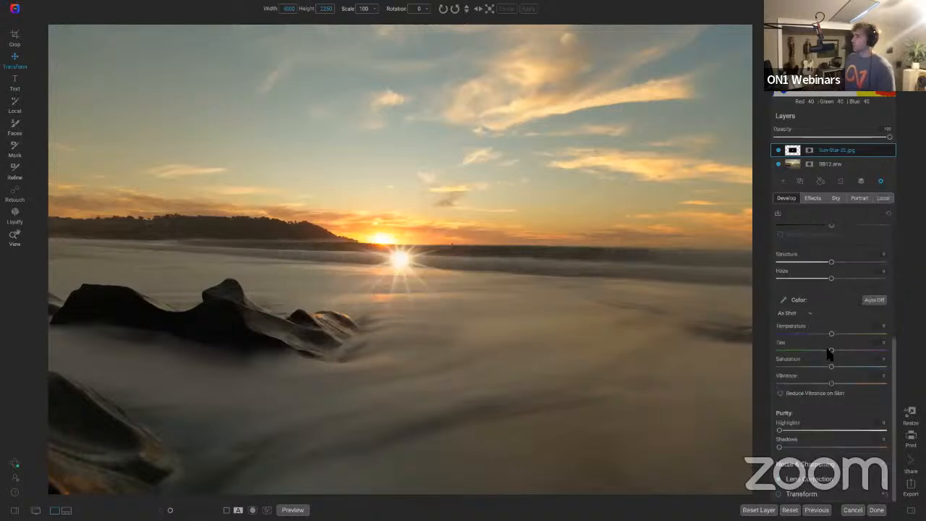
mouse_move(853, 333)
mouse_down()
mouse_move(904, 336)
mouse_move(865, 337)
mouse_up()
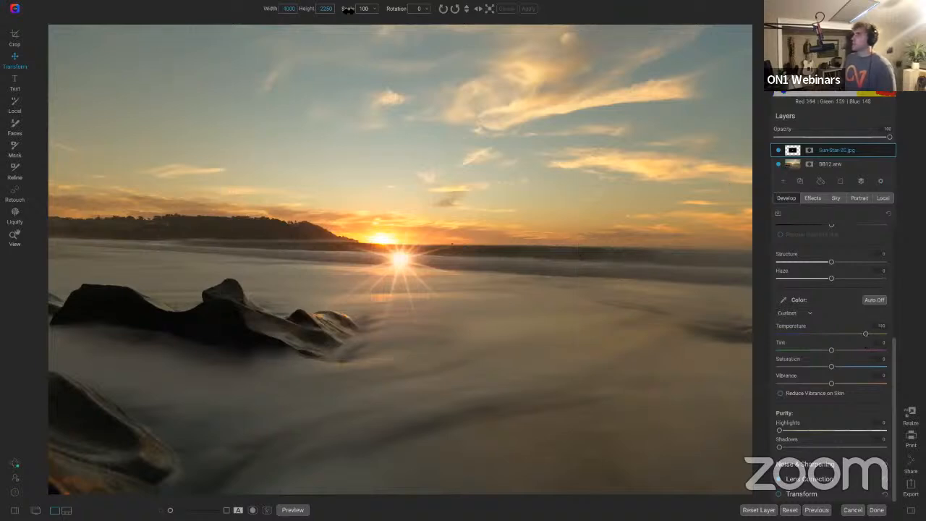
Scale the Sun-Star-20 layer to 75 and center it on the setting sun, checking clipping and comparing with the layer hidden
drag(345, 9, 330, 5)
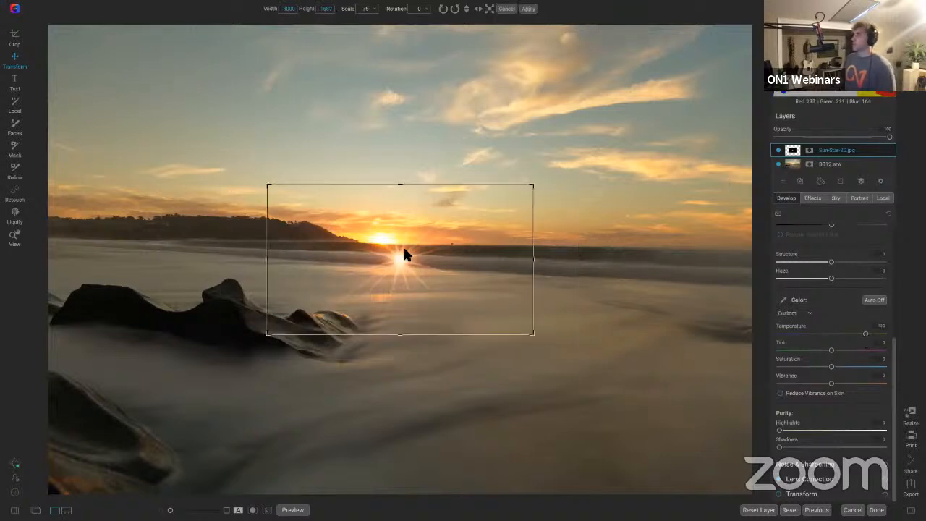
drag(392, 233, 385, 231)
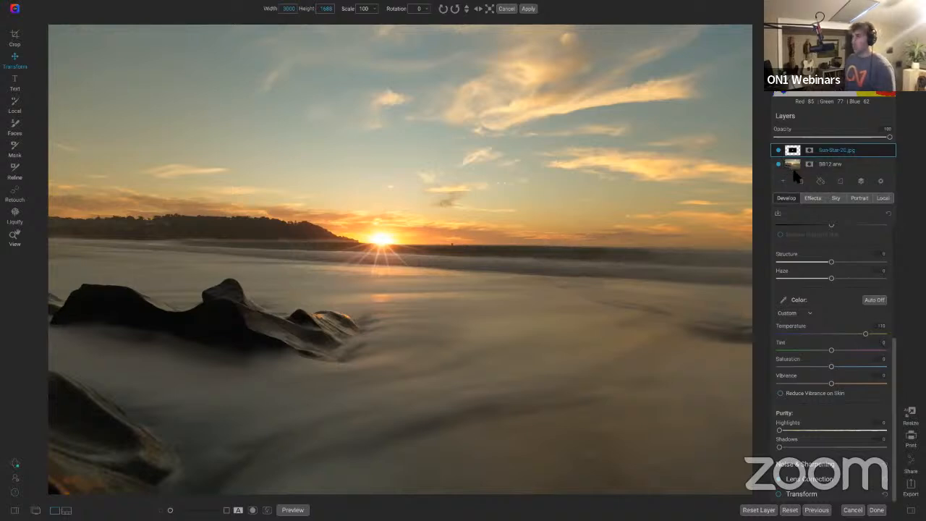
key(j)
key(j)
click(778, 150)
click(778, 150)
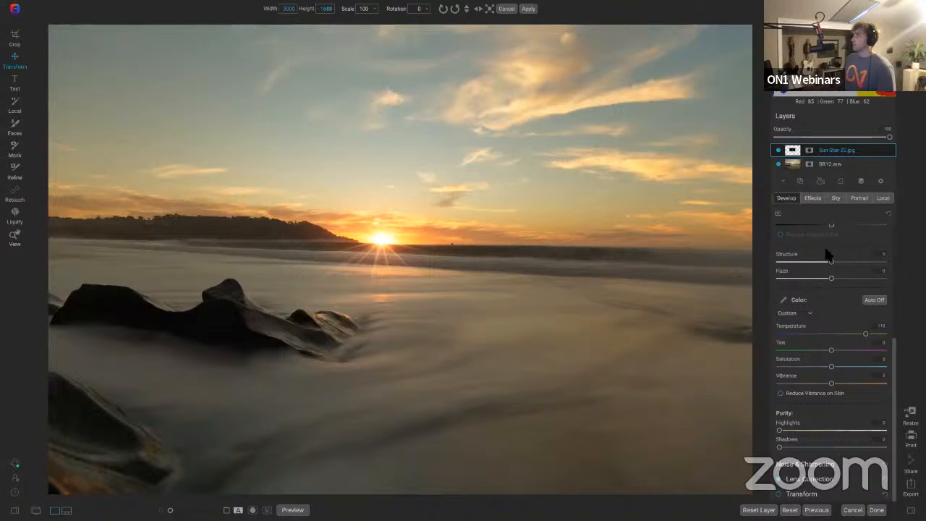
Lower the Sun-Star-20 layer's opacity to about 54, then delete the layer
scroll(824, 312, up, 4)
scroll(827, 322, up, 1)
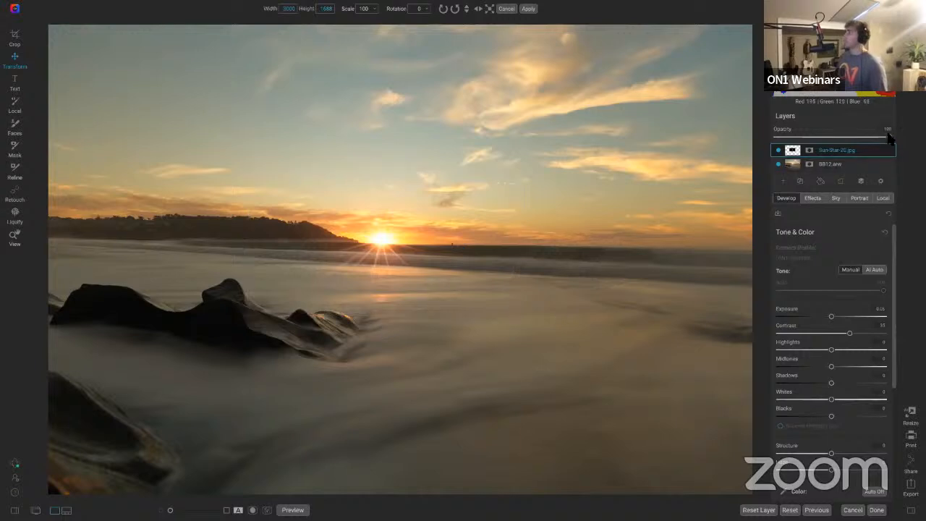
drag(889, 138, 837, 137)
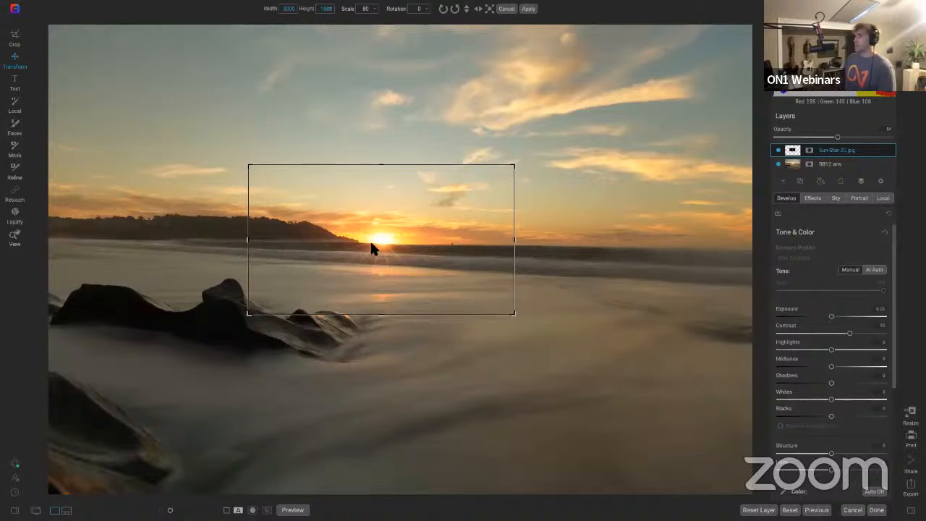
click(839, 181)
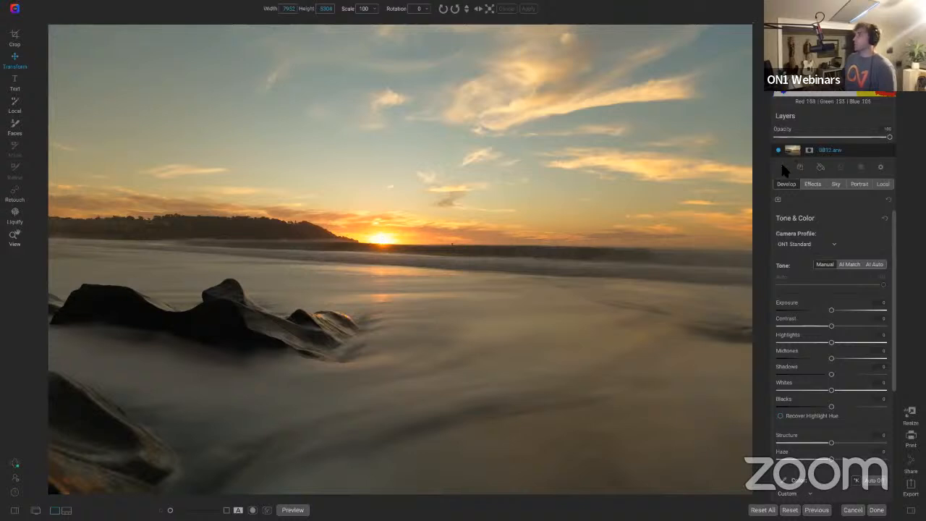
Add Sun-Star-17.jpg from the Sun Star extras as a new layer over the seascape
click(800, 172)
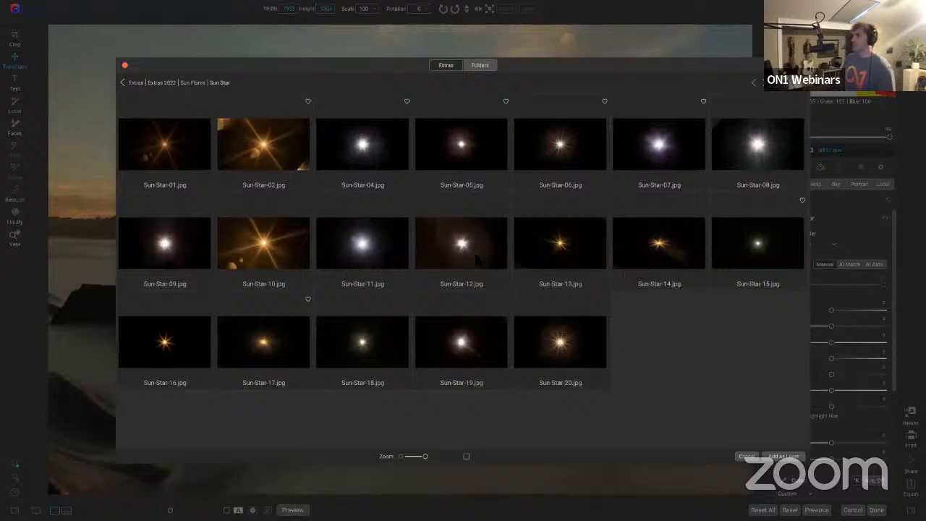
click(263, 343)
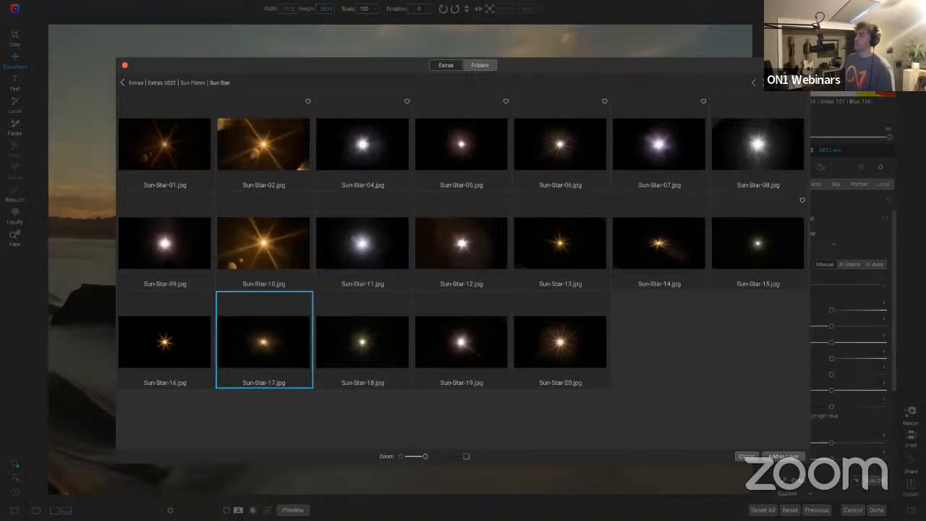
key(Escape)
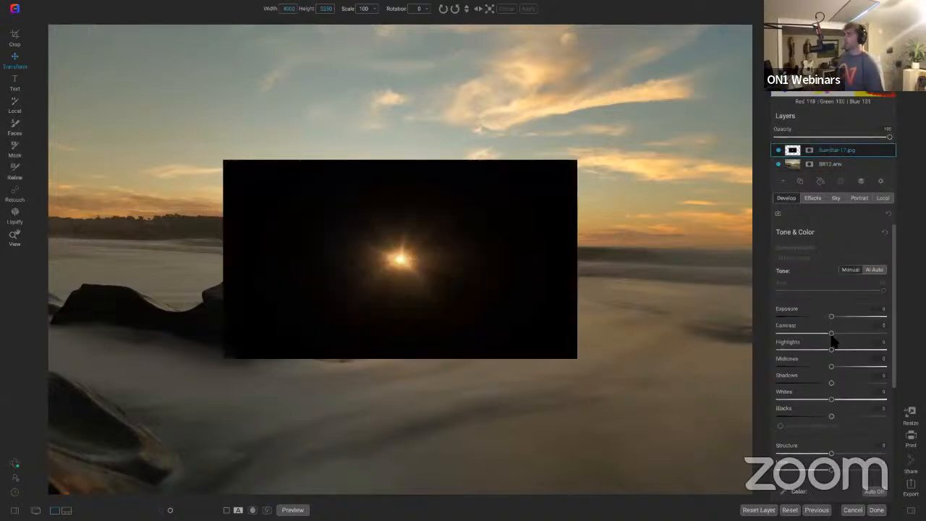
Raise the Sun-Star-17 layer's contrast to about 28 and set its blending mode to Screen
drag(831, 333, 846, 334)
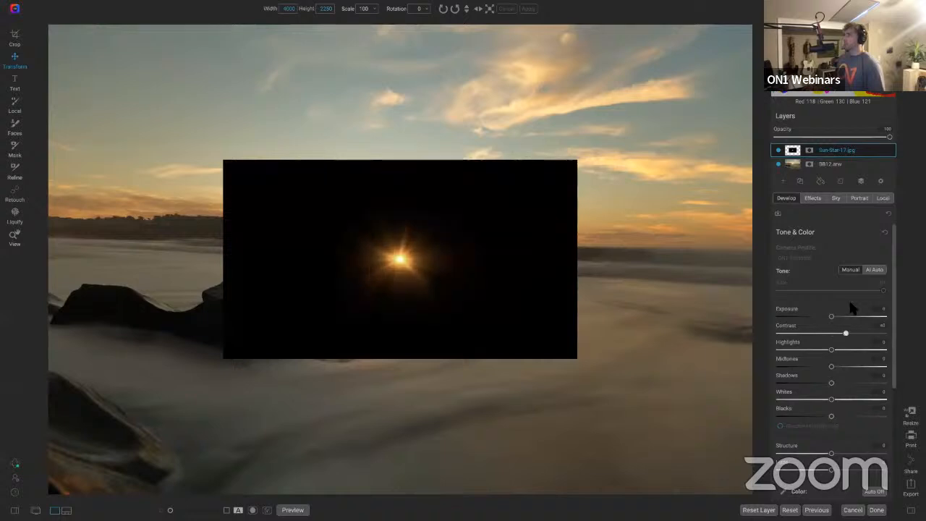
click(879, 181)
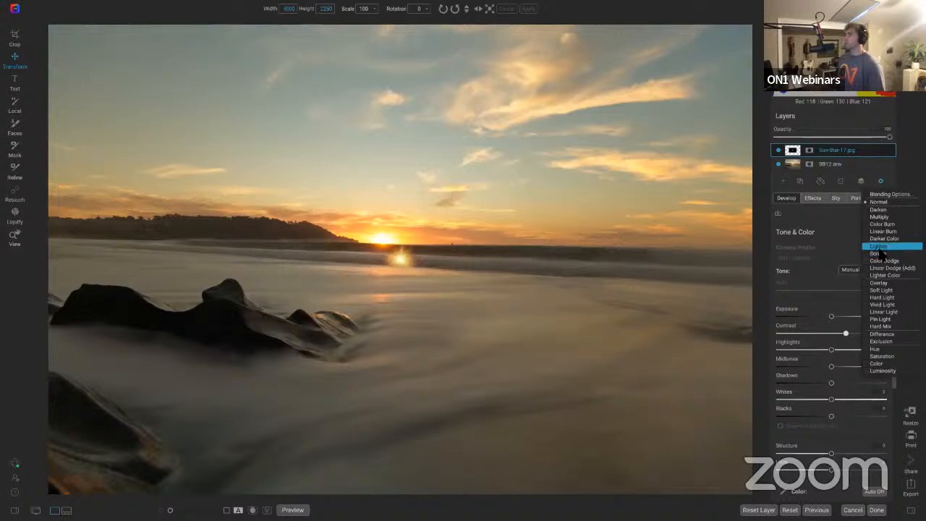
click(880, 255)
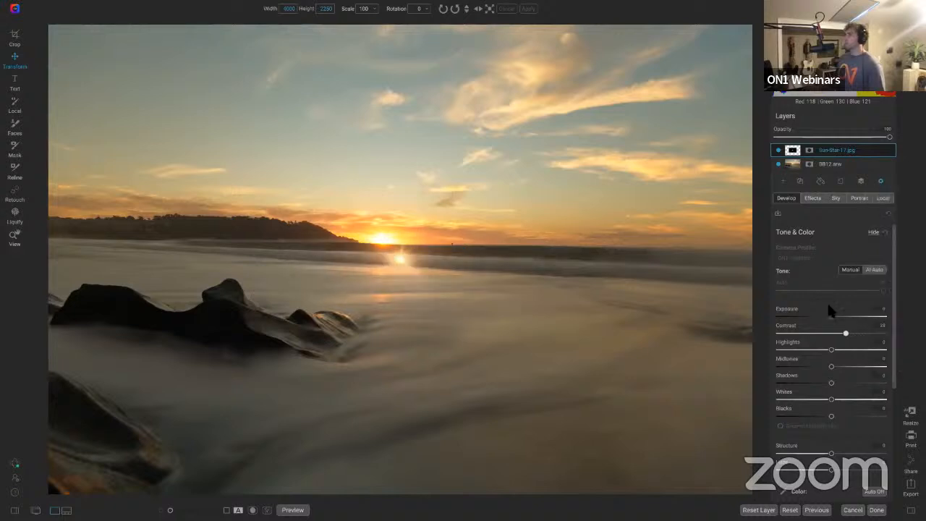
Try an exposure of -1 on the Sun-Star-17 layer, reset it, and strongly warm the layer's temperature
drag(829, 309, 815, 317)
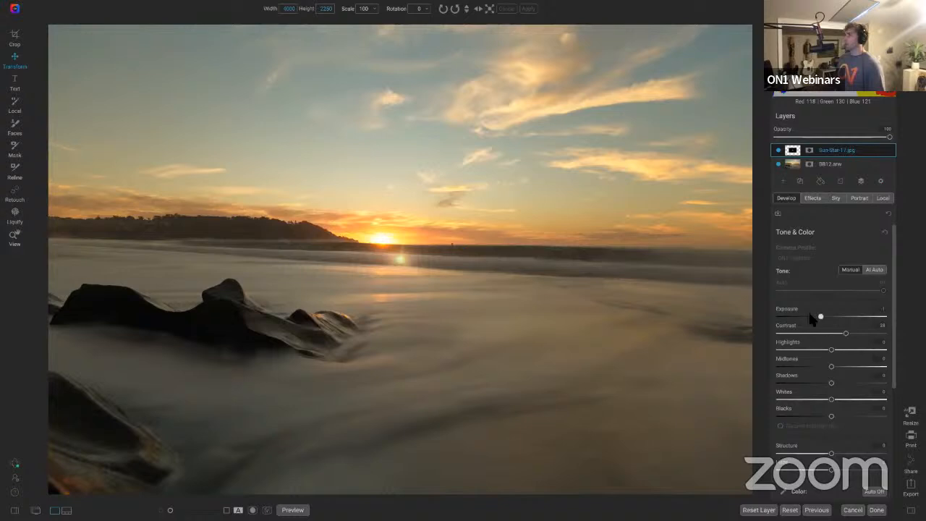
double_click(795, 316)
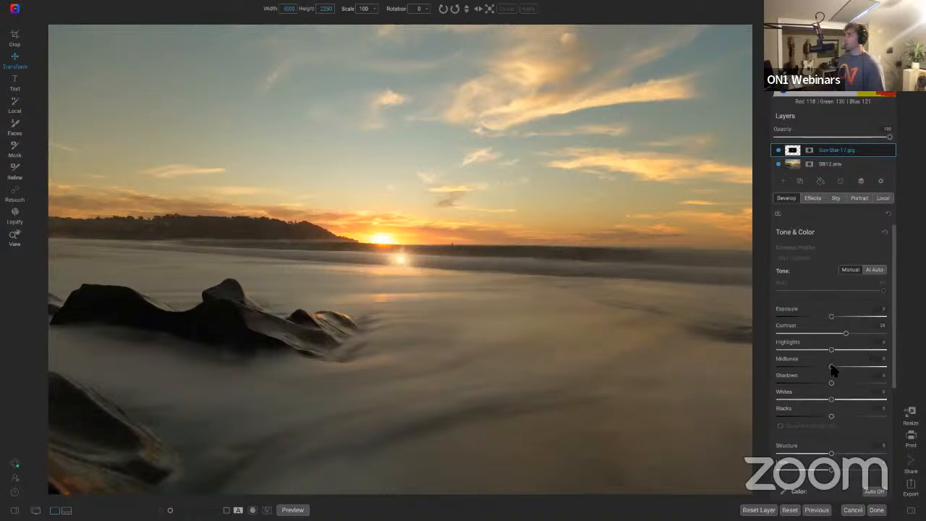
drag(837, 365, 855, 371)
scroll(837, 416, down, 5)
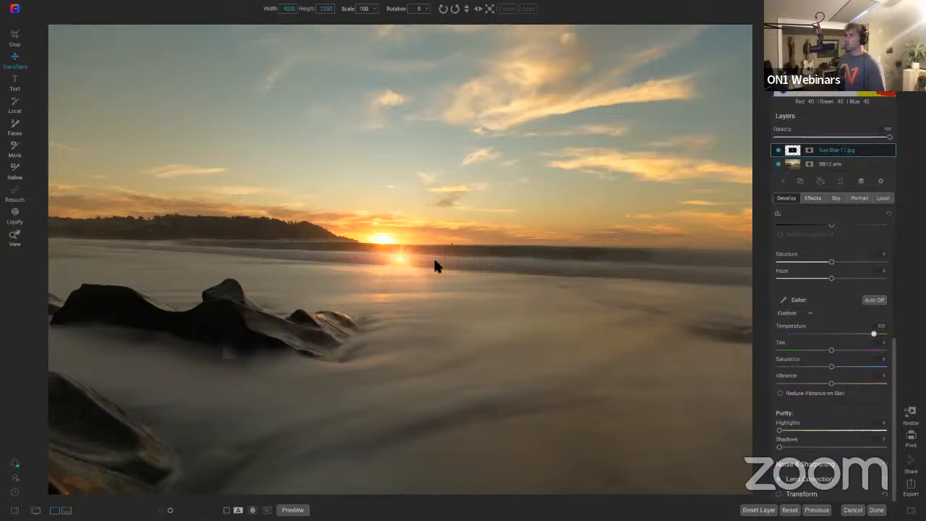
Center the sun star on the setting sun and paint out the layer's outer edges with a size 1200 masking brush
drag(405, 257, 386, 239)
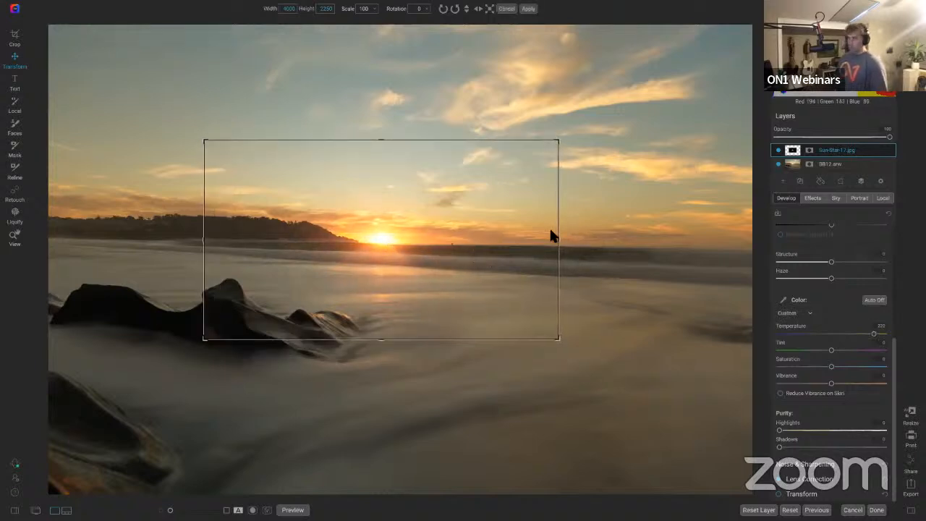
key(b)
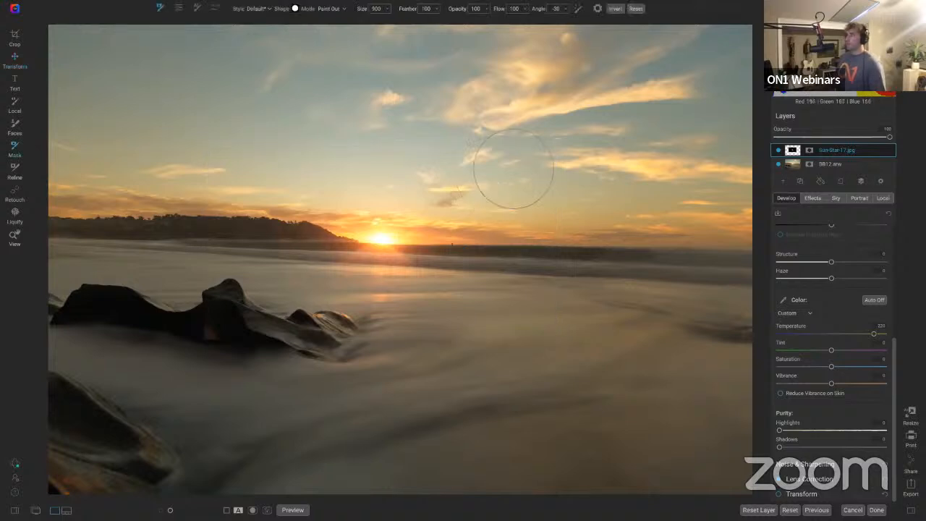
key(bracketright)
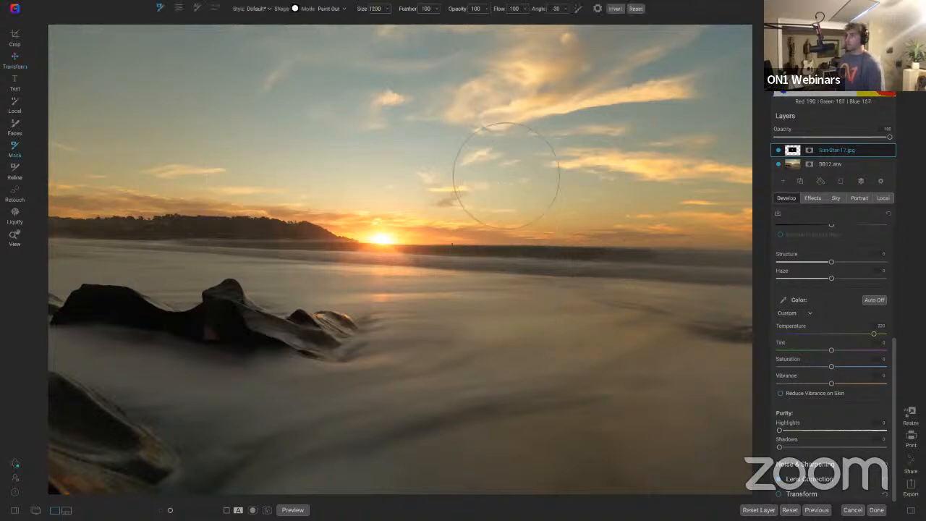
key(bracketright)
key(bracketright)
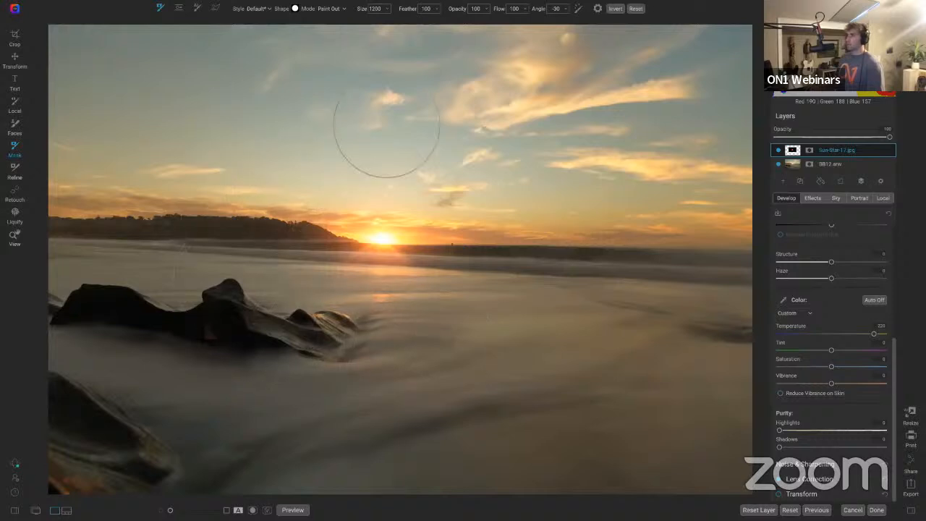
mouse_move(337, 386)
mouse_down()
mouse_move(246, 333)
mouse_move(216, 297)
mouse_move(198, 219)
mouse_move(217, 189)
mouse_up()
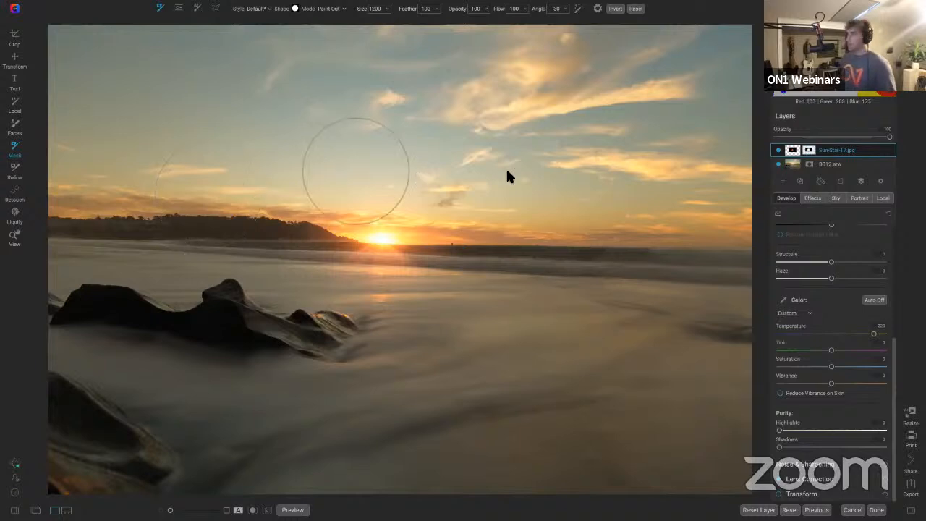
Compare the seascape with the Sun-Star-17 layer hidden and shown
key(z)
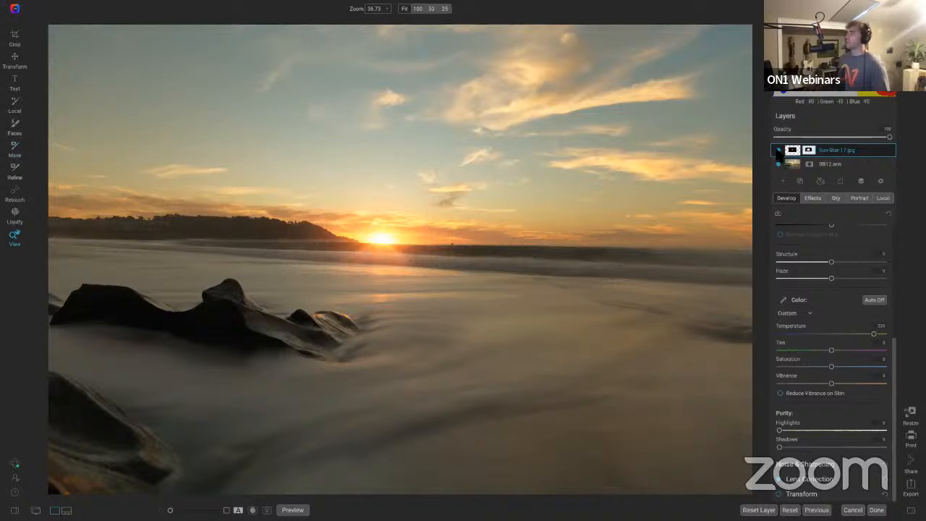
click(778, 151)
click(778, 150)
click(779, 151)
click(779, 150)
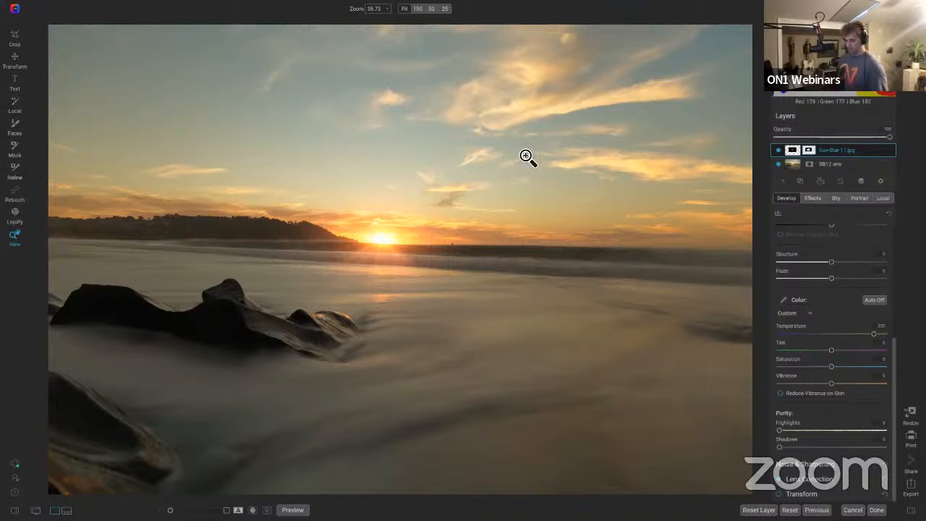
key(b)
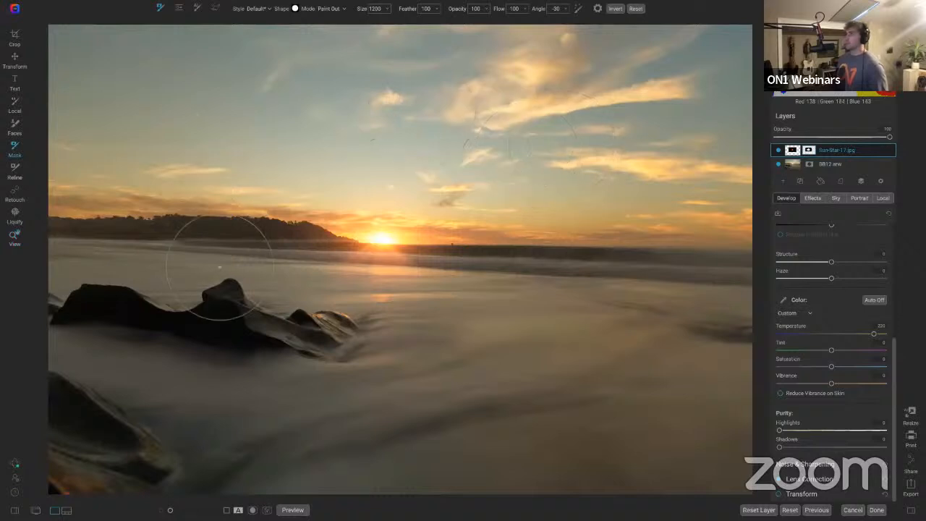
click(873, 156)
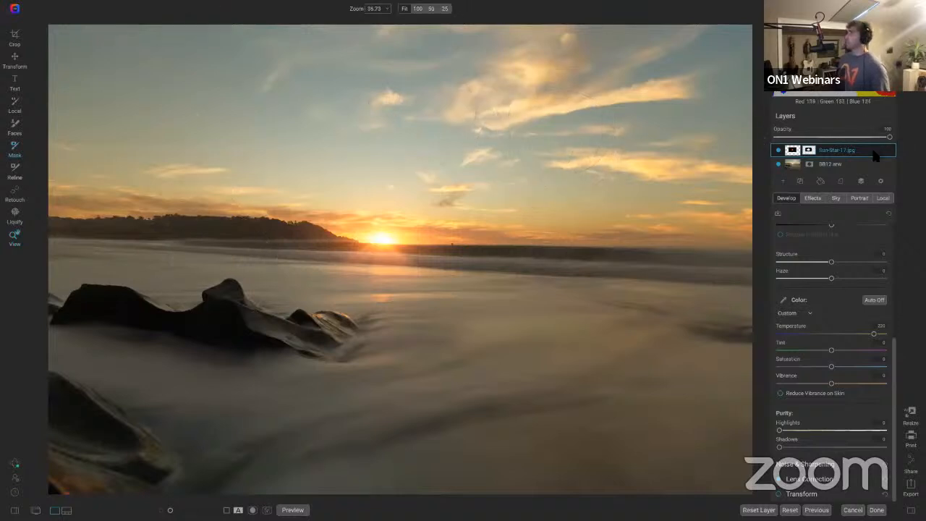
right_click(875, 155)
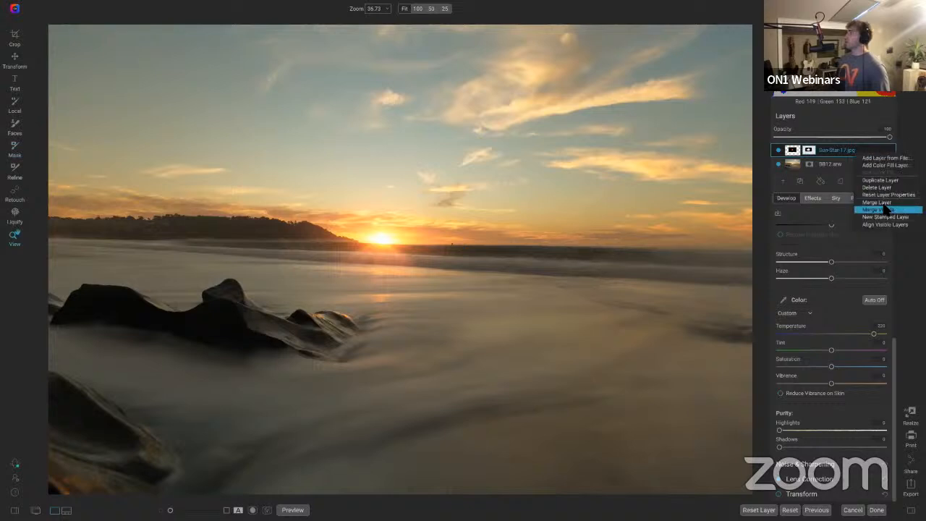
click(907, 124)
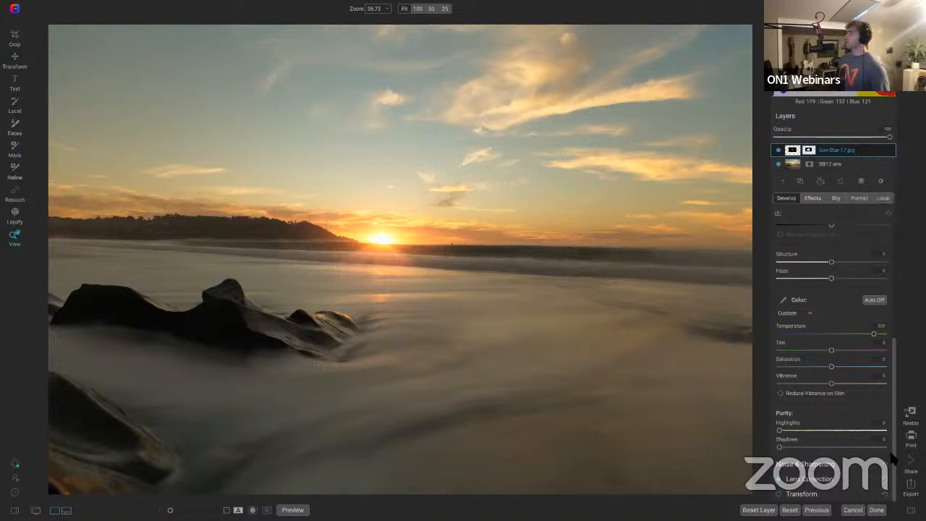
Cancel editing of the seascape, discarding its changes, and open the night highway photo for editing
key(Escape)
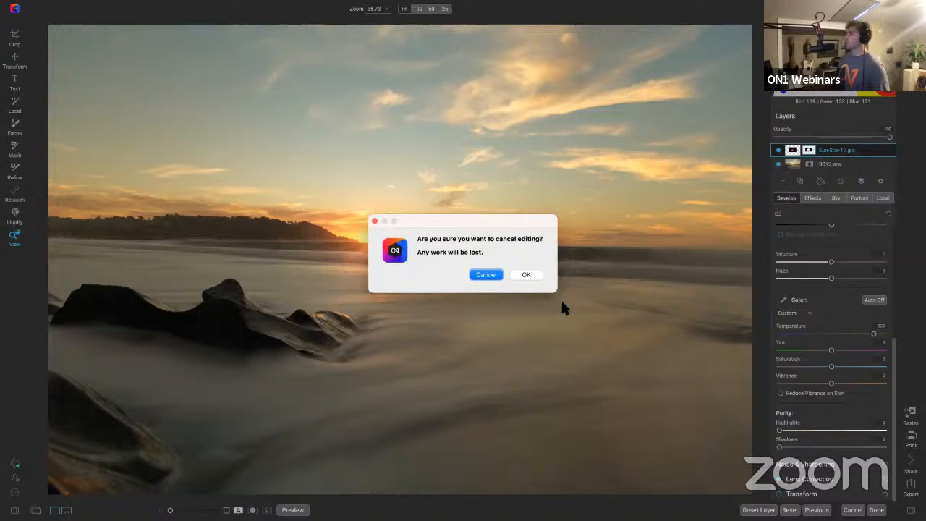
click(527, 274)
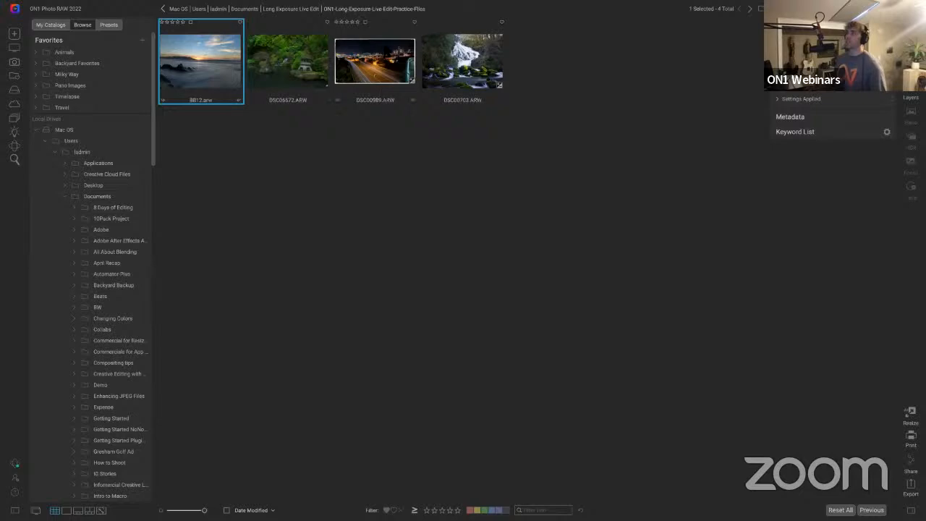
click(385, 48)
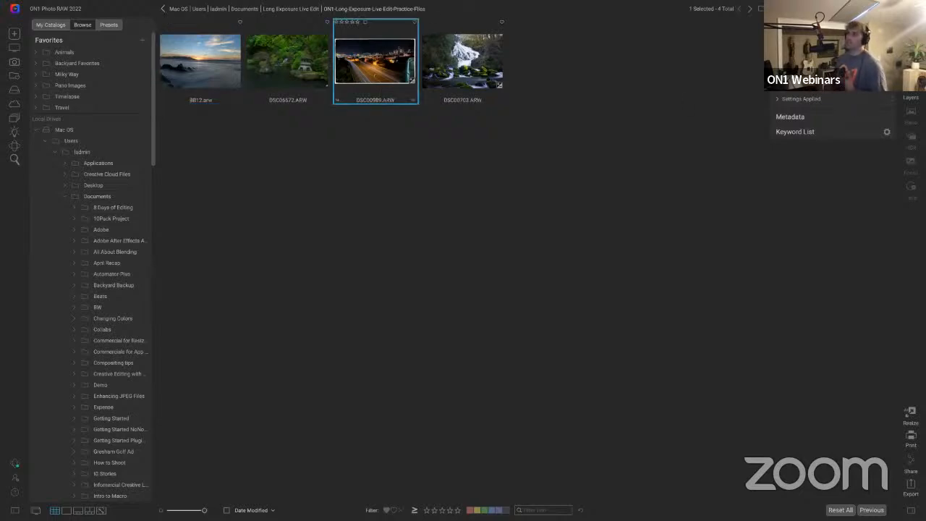
key(d)
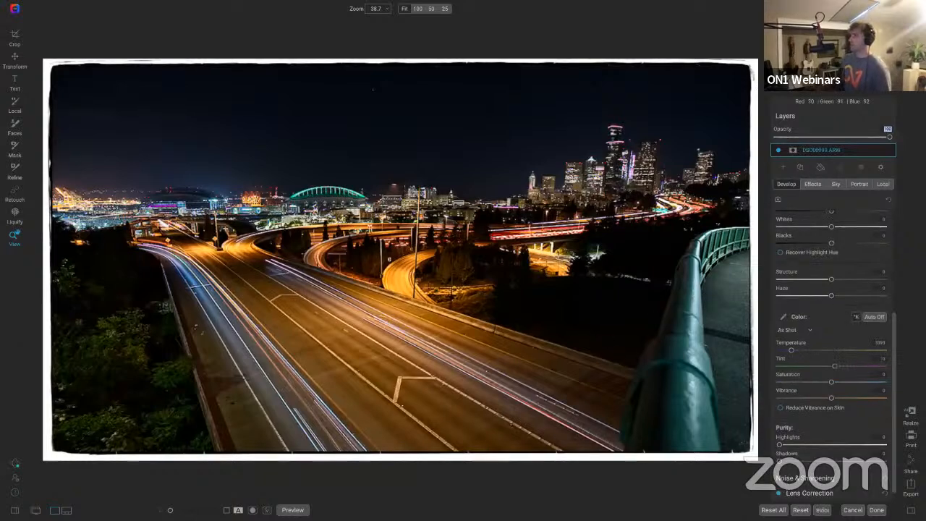
Check the effects applied to the night highway photo and reset all of its settings to the unedited state
click(773, 510)
click(492, 279)
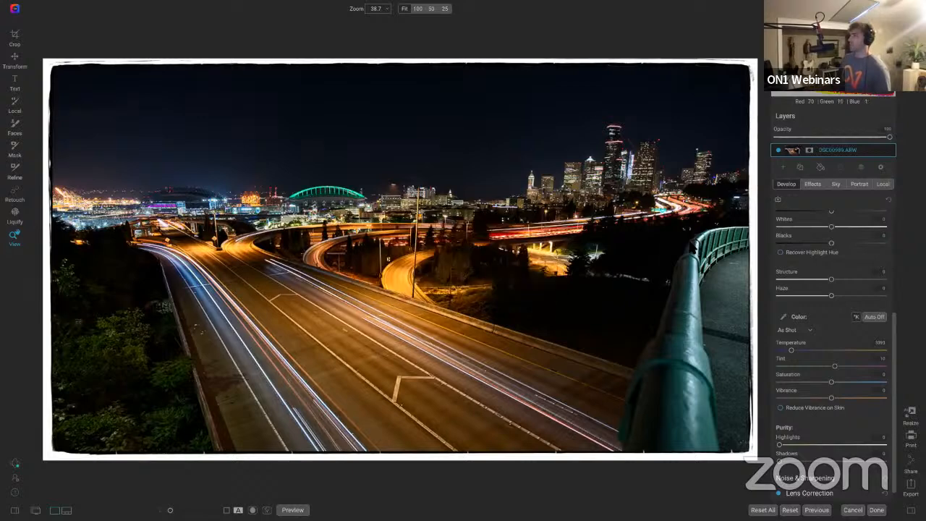
click(810, 186)
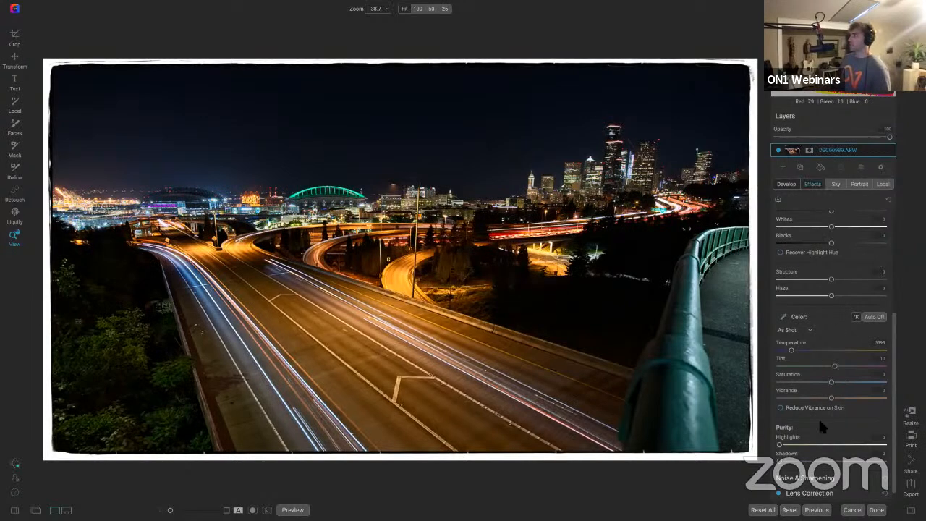
click(762, 510)
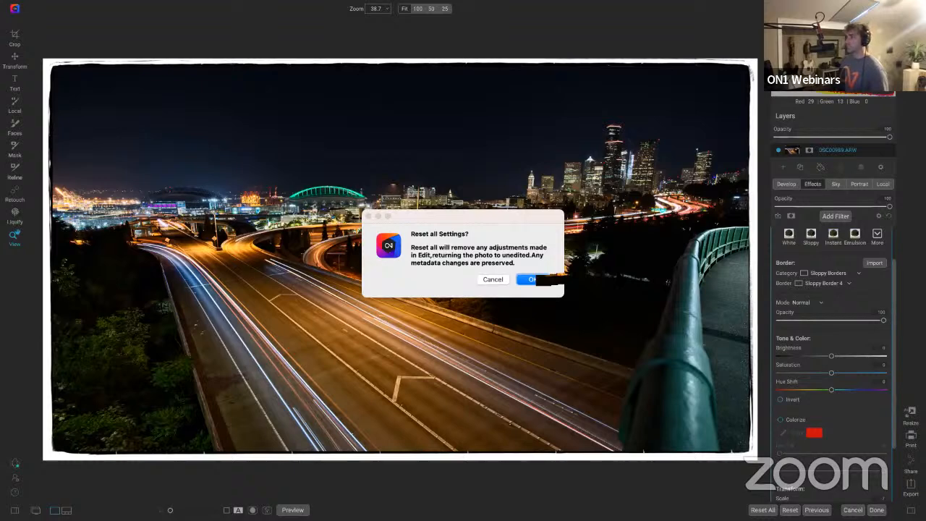
click(532, 279)
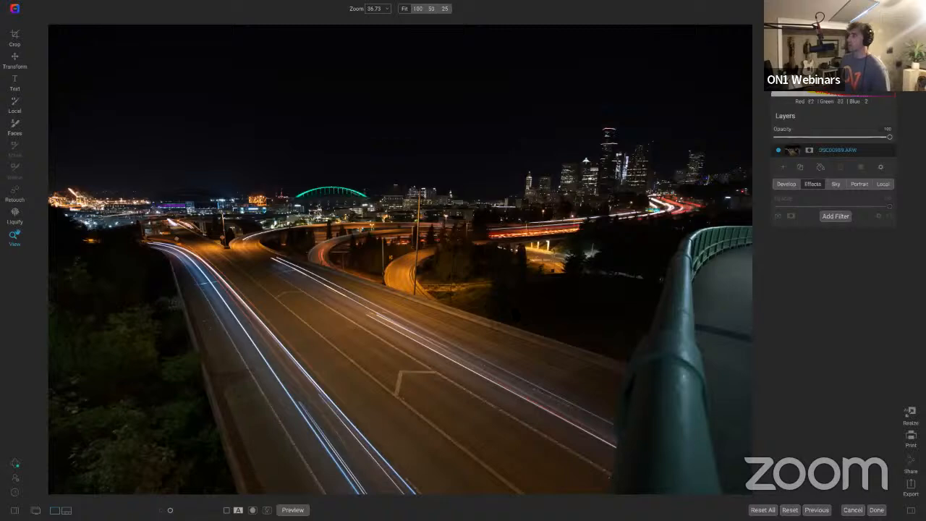
Add a Sunshine filter to the night highway photo and compare the light trails at 100% with the filter off and on
click(314, 324)
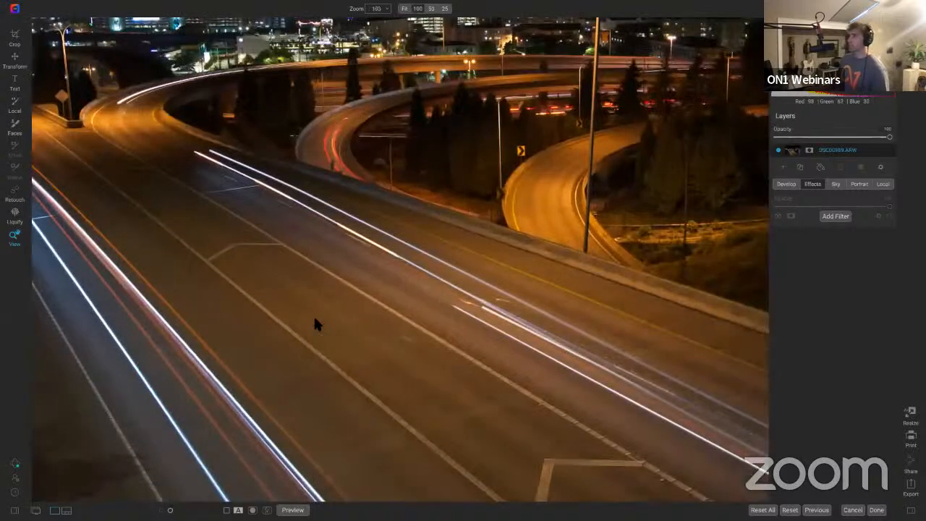
click(314, 324)
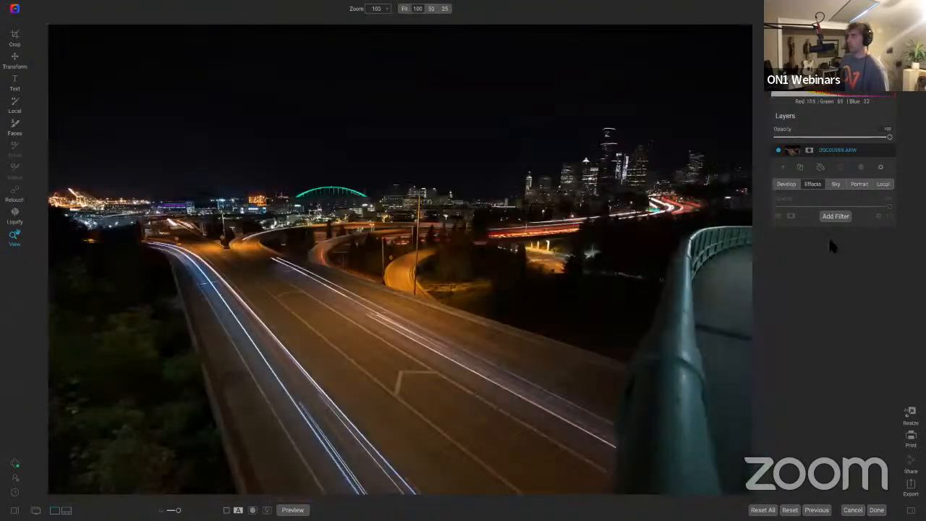
click(835, 217)
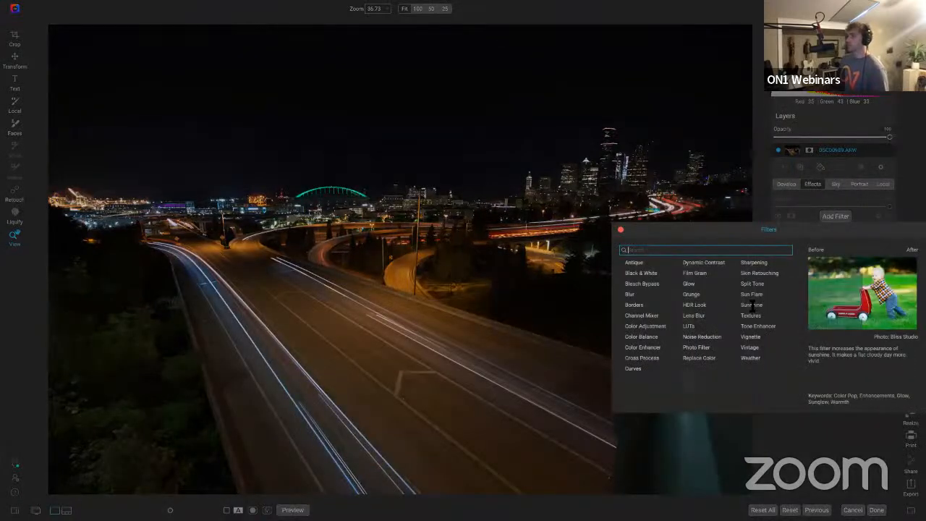
click(751, 305)
click(382, 336)
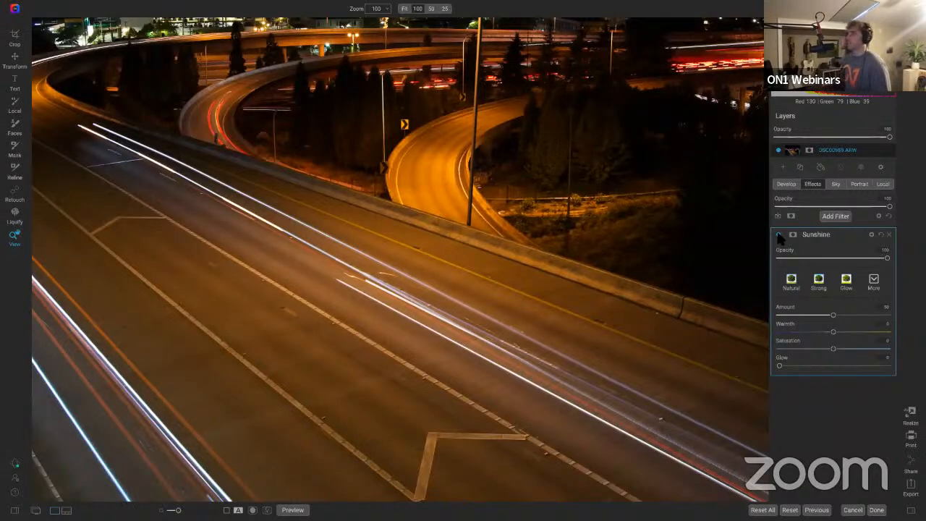
click(777, 235)
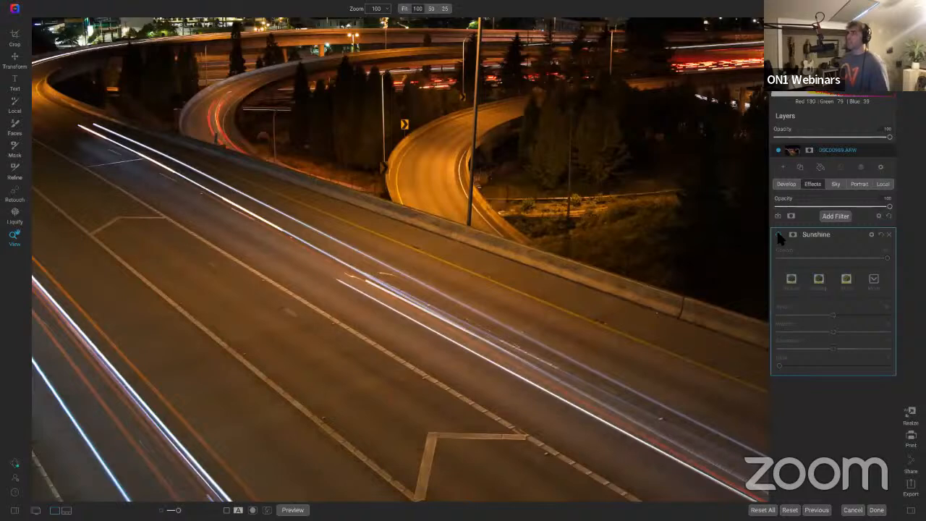
click(777, 234)
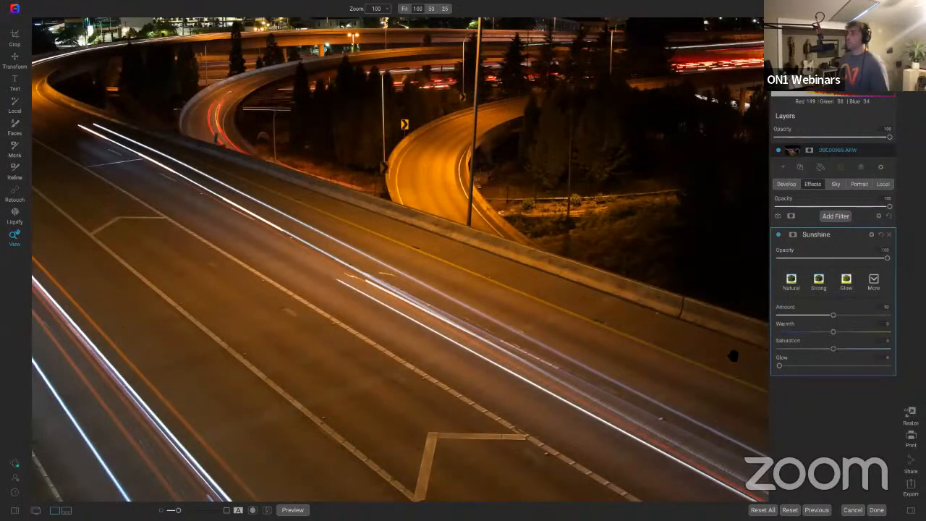
Try the Sunshine filter's saturation at about -12 and warmth at about -10, compare with the filter off, and reset both values
click(734, 356)
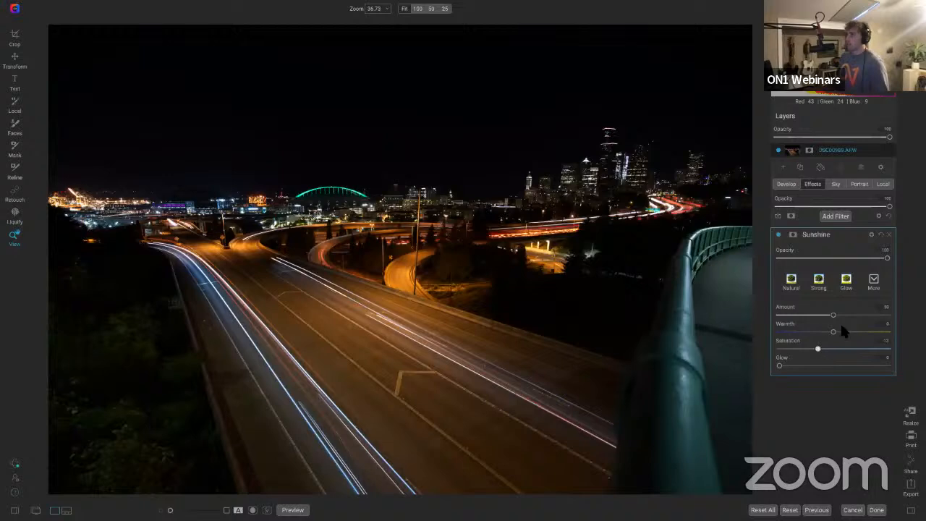
drag(833, 335, 821, 334)
click(377, 329)
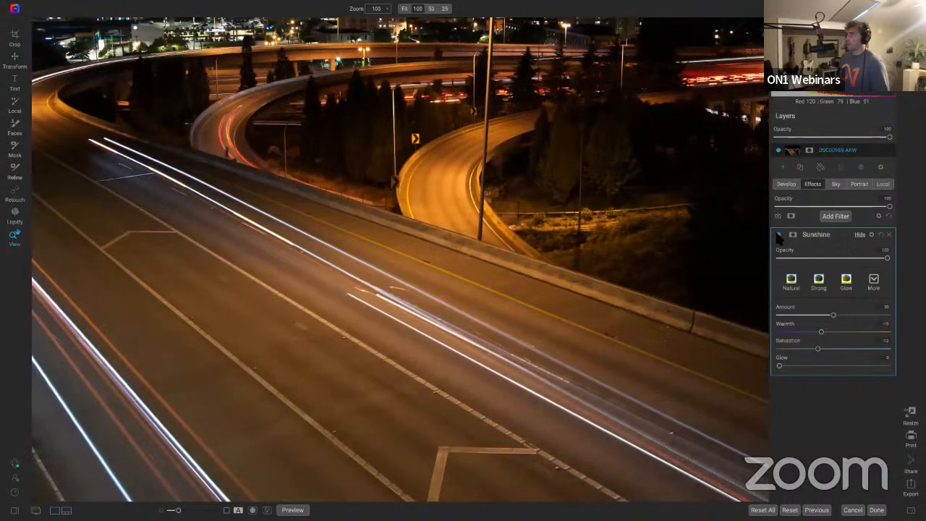
click(776, 234)
click(776, 235)
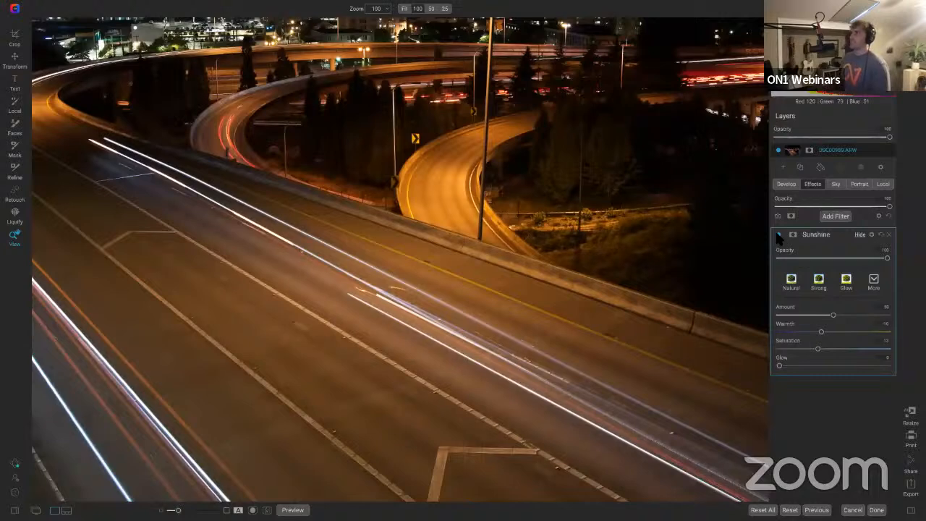
double_click(784, 324)
double_click(789, 340)
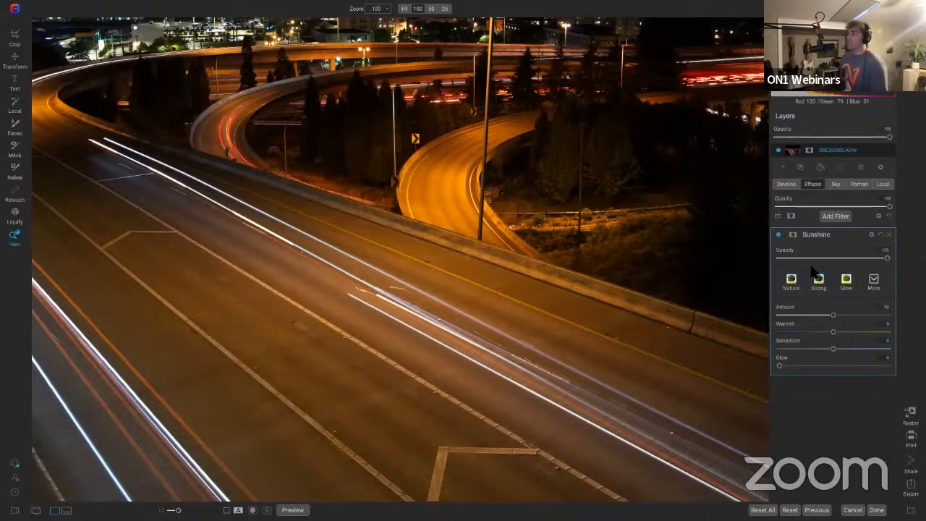
Try the Luminosity blending mode on the Sunshine filter and compare the light trails with the filter off and on
click(871, 235)
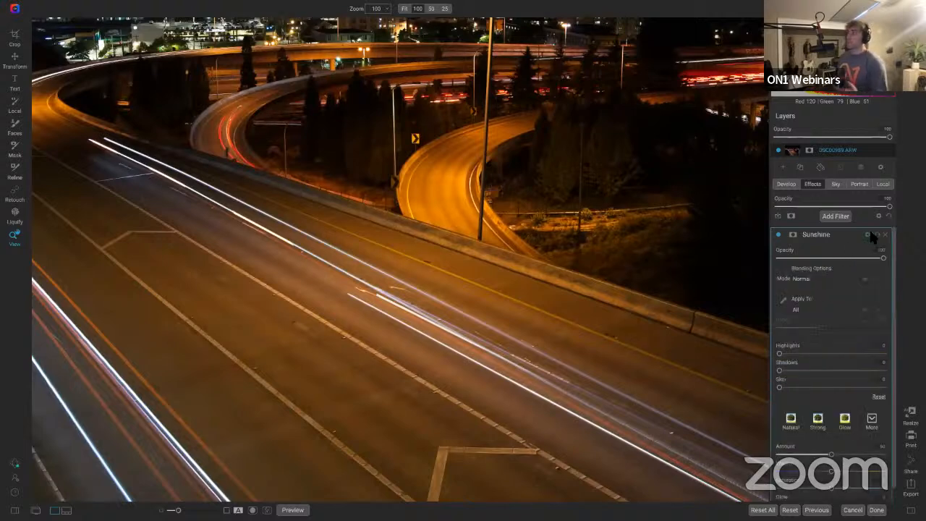
click(831, 276)
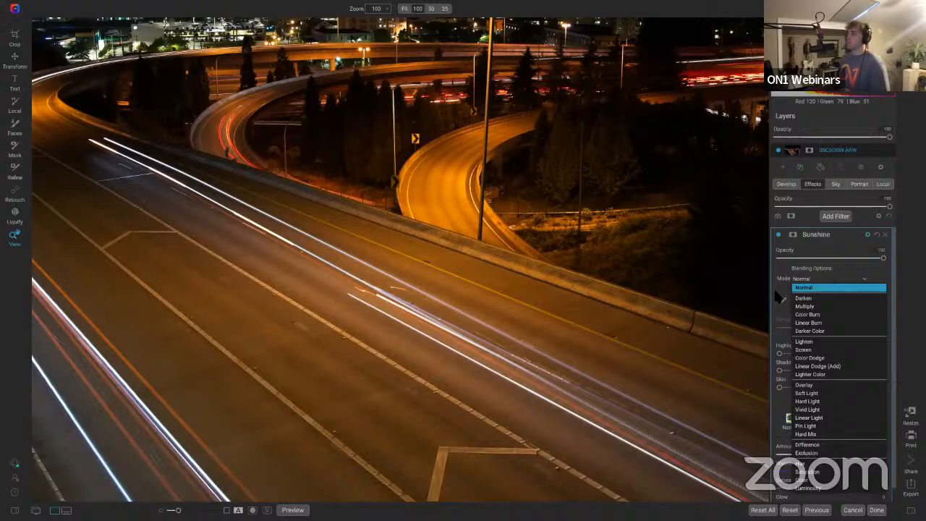
click(797, 491)
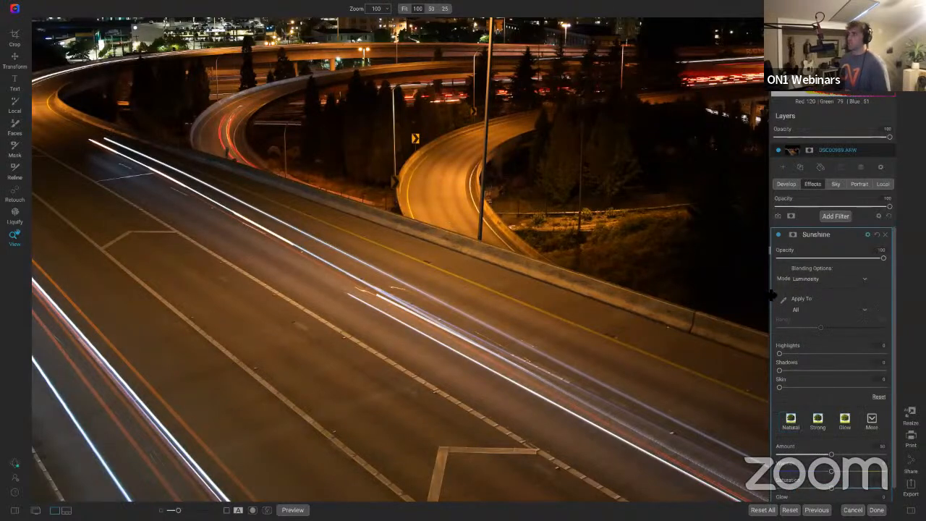
click(777, 235)
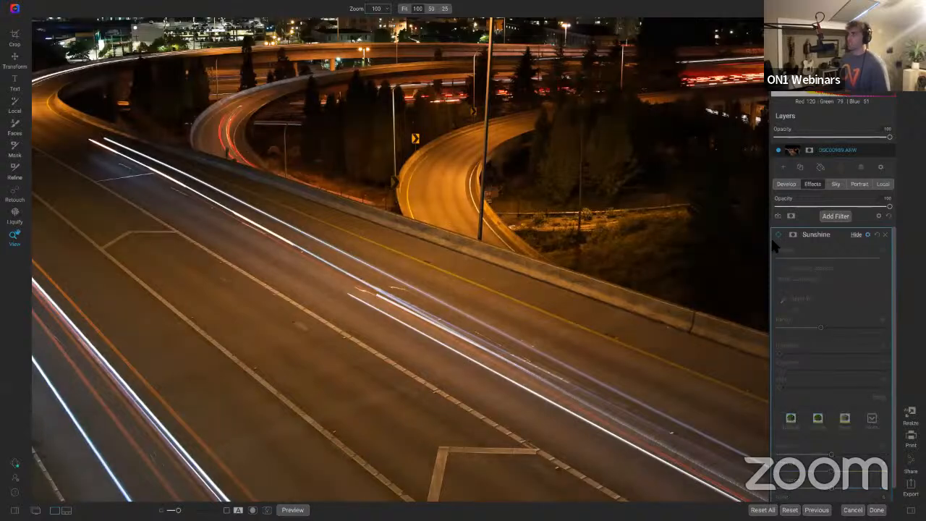
click(777, 235)
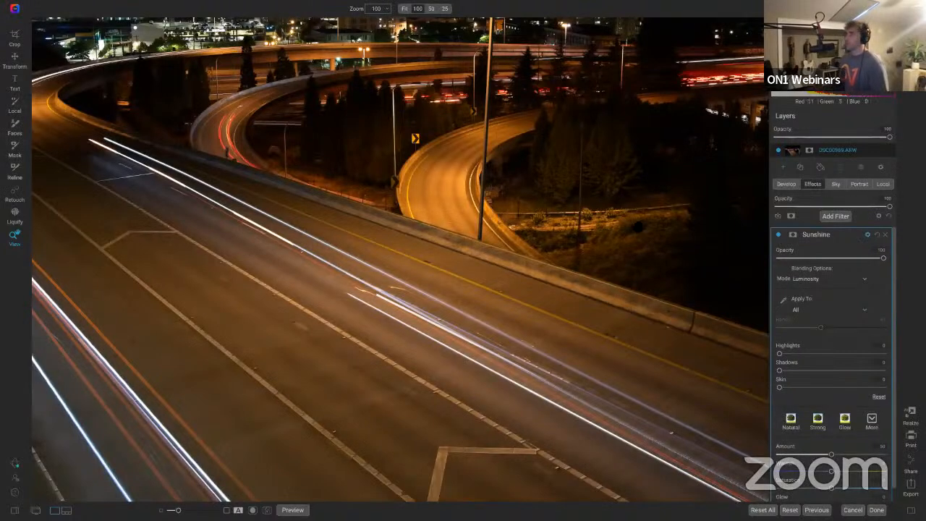
Fit the night highway photo to the window and remove its Sunshine filter
key(ctrl+0)
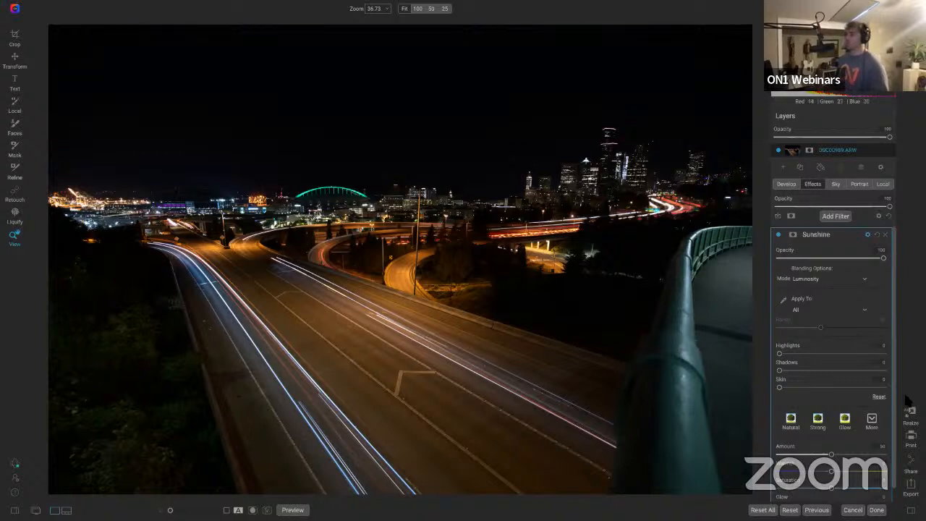
scroll(807, 382, down, 1)
scroll(807, 385, up, 1)
click(885, 235)
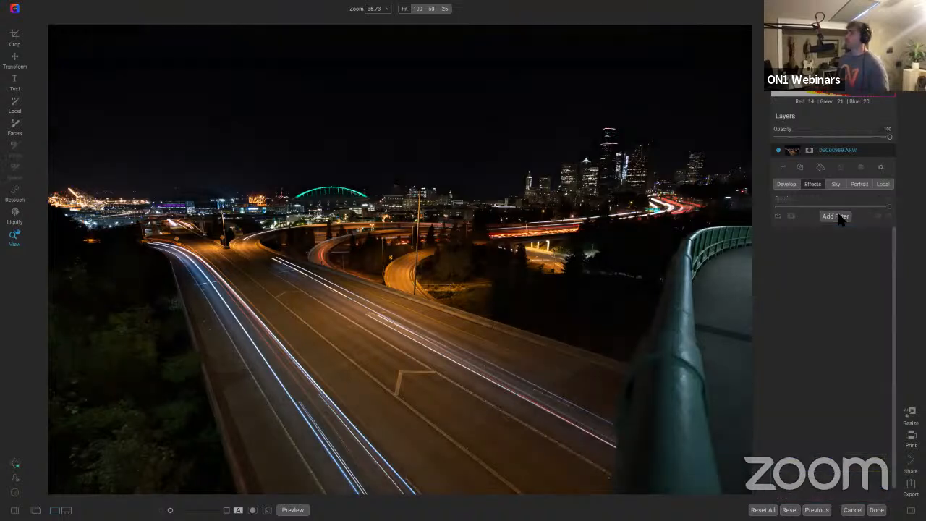
Try a Glow filter and a Sun Flare filter on the night highway photo, and return to browsing the practice files
click(836, 216)
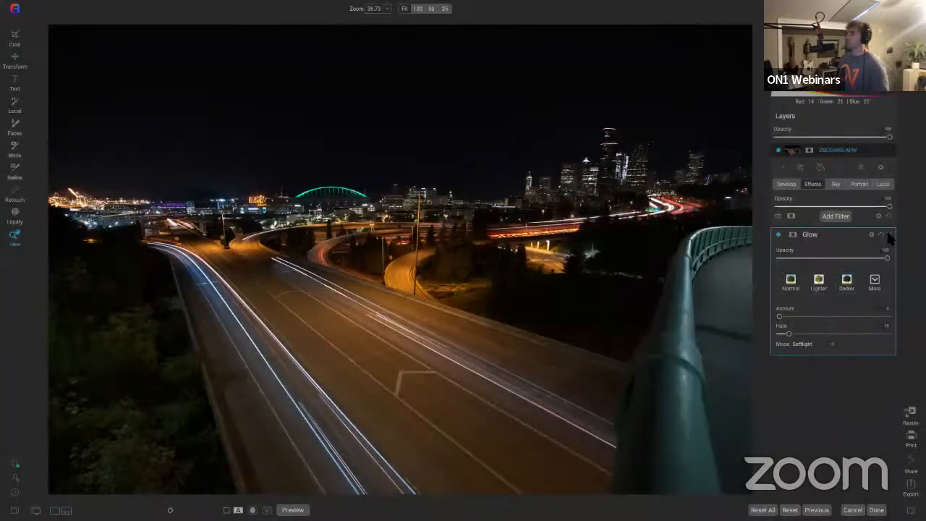
click(837, 216)
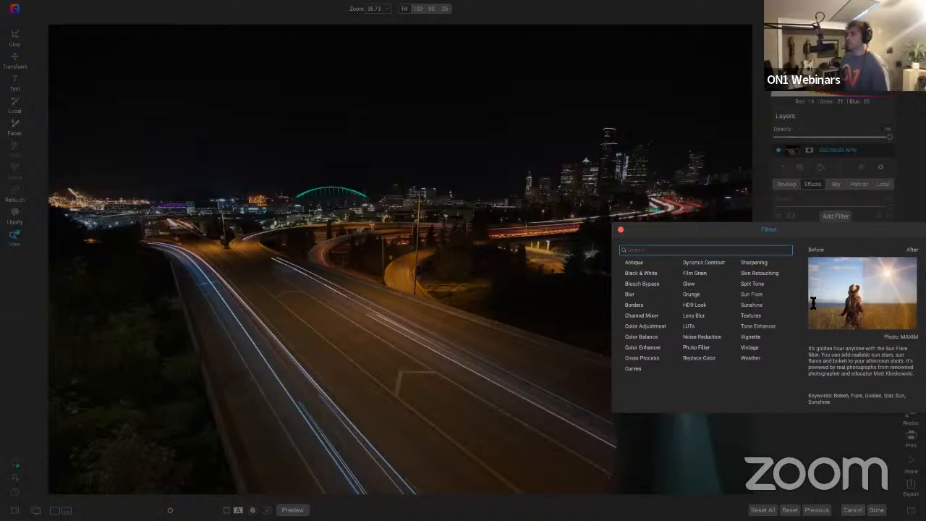
key(Escape)
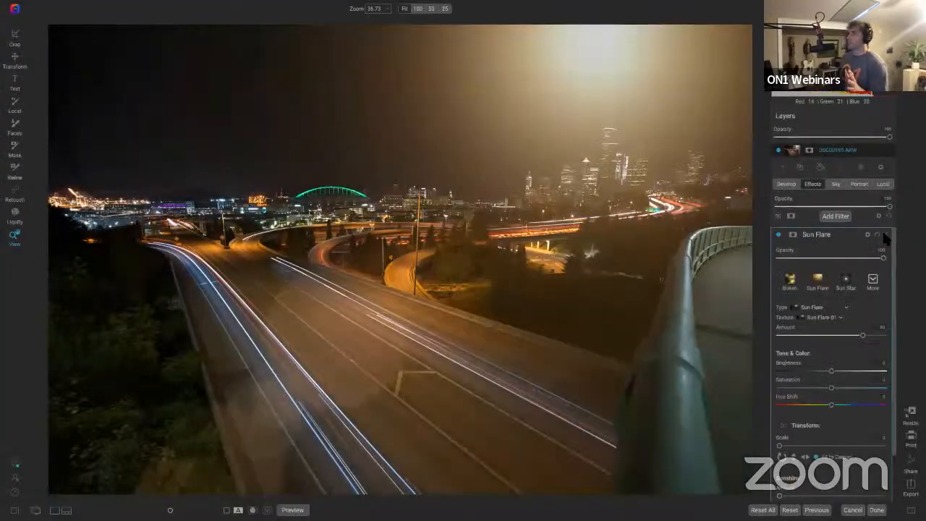
key(super+z)
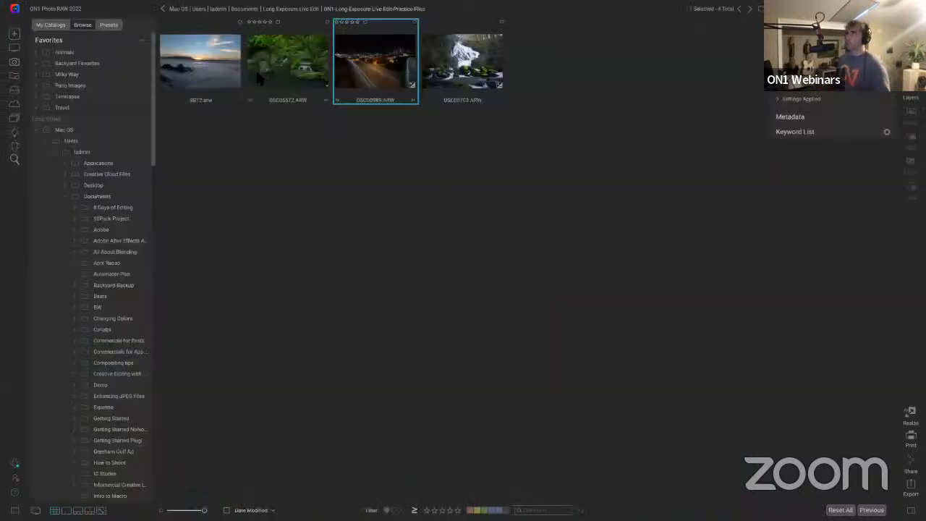
Open the sunset seascape photo for editing and add a Sun Flare filter to it
click(202, 60)
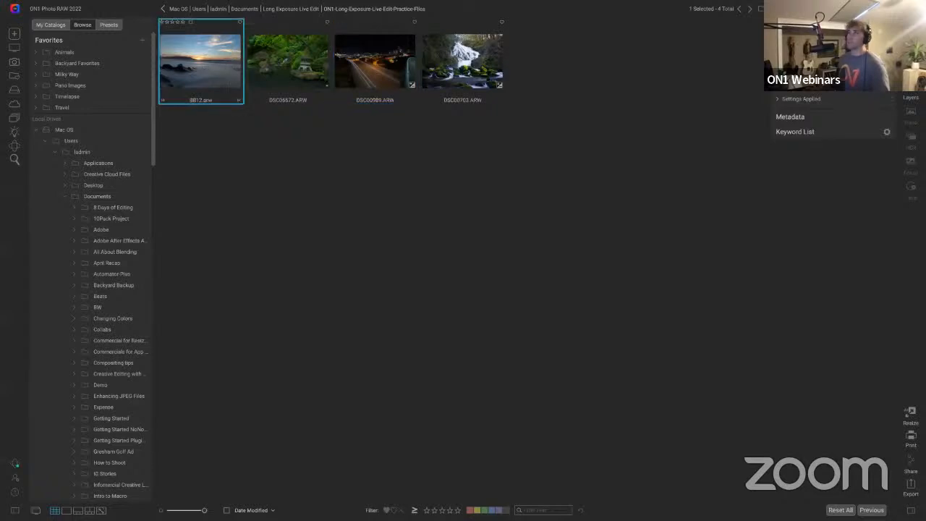
double_click(202, 60)
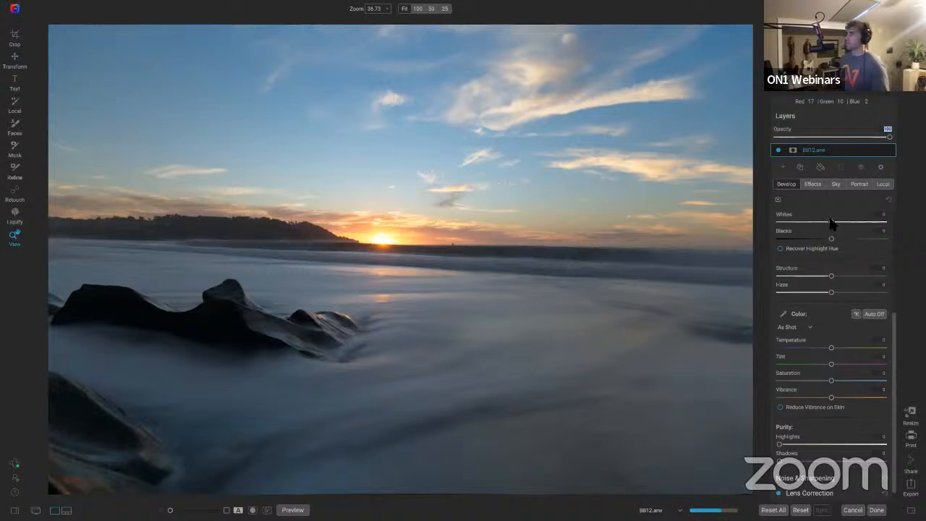
click(812, 184)
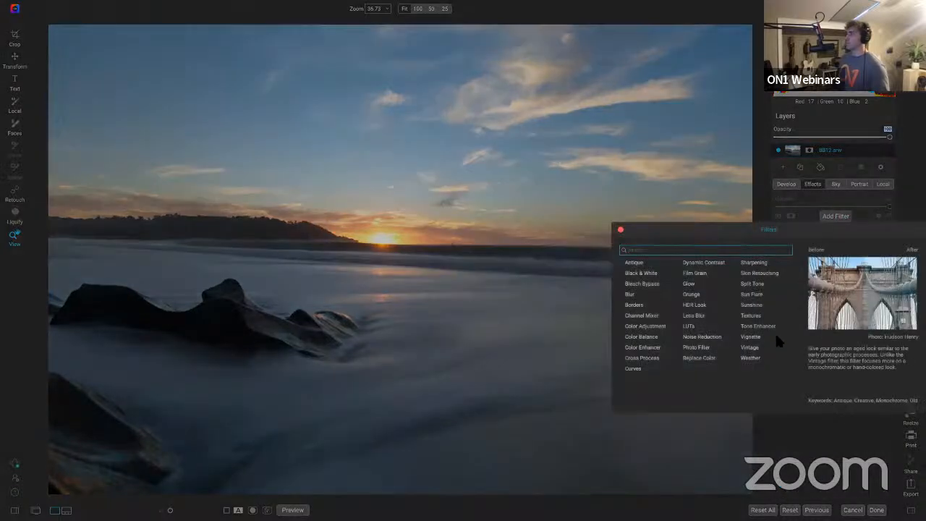
click(752, 295)
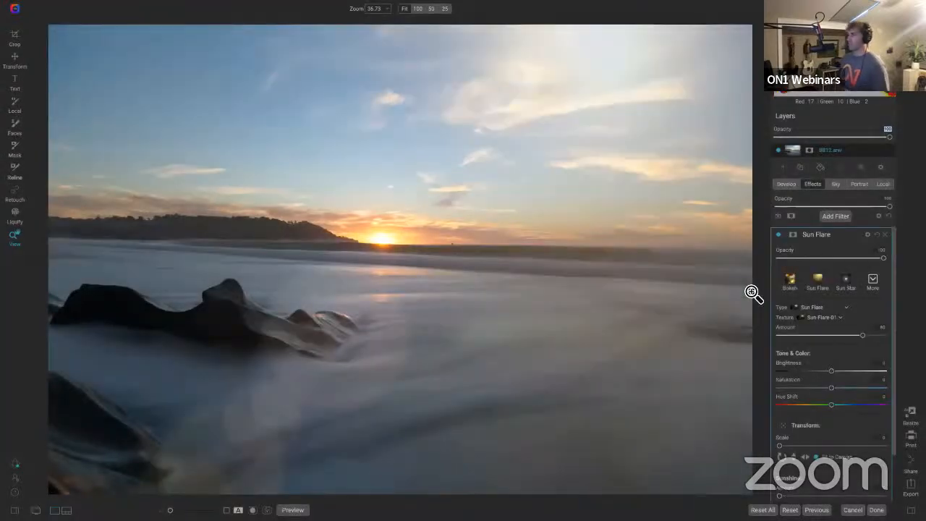
Change the Sun Flare filter's type to Sun Star, using the Sun-Star-01 texture
scroll(828, 333, down, 2)
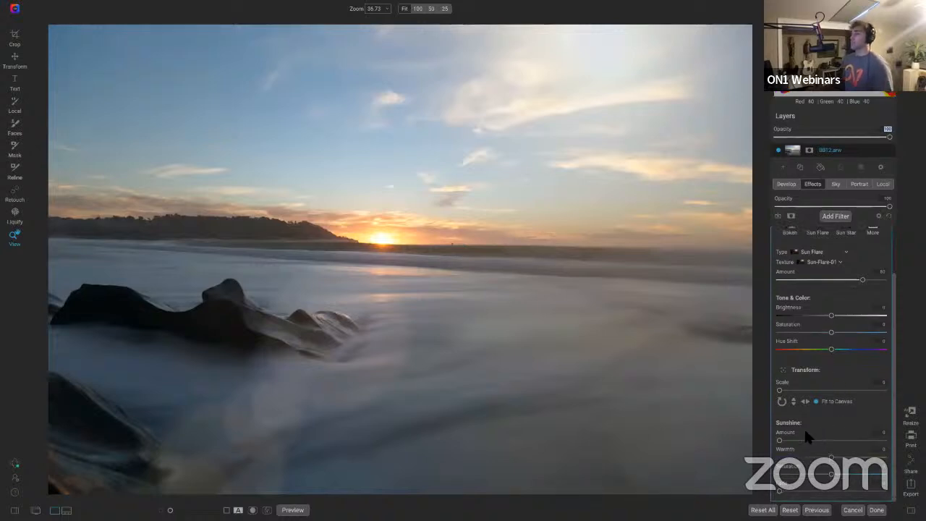
scroll(839, 407, up, 2)
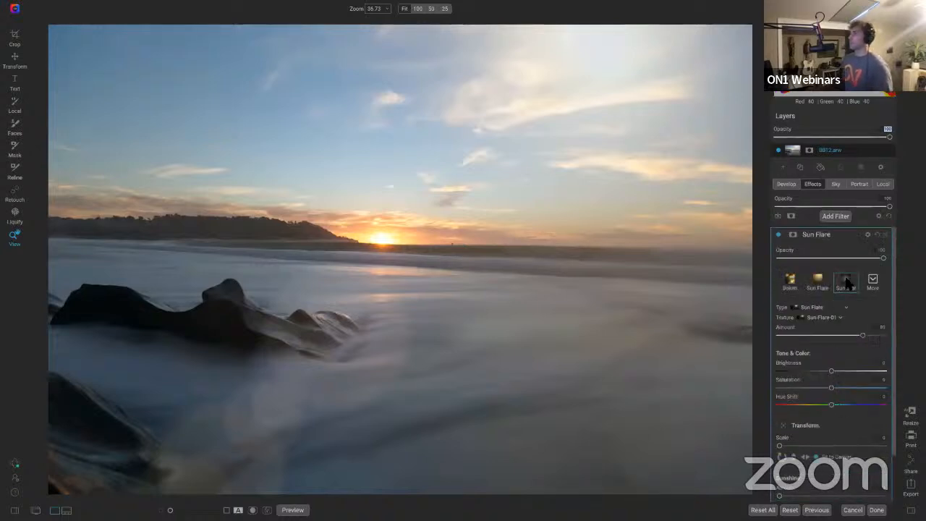
click(872, 281)
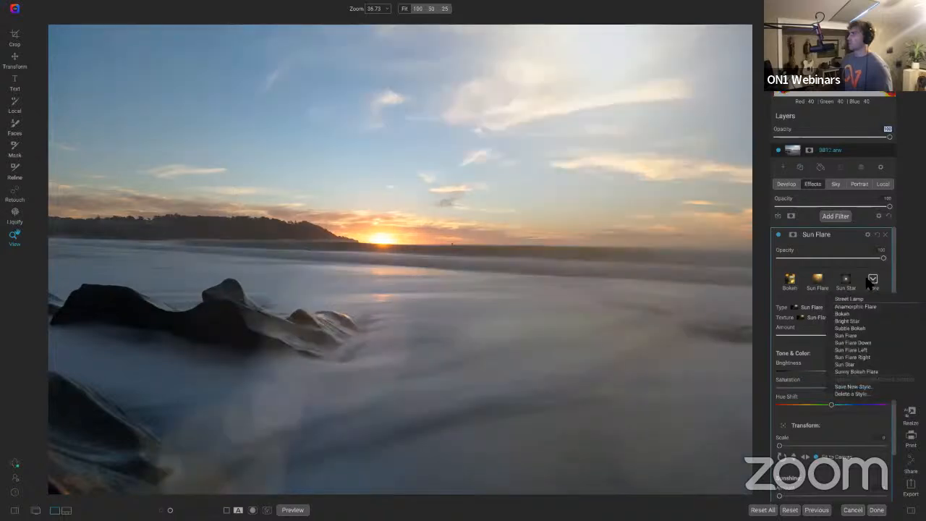
click(838, 308)
click(831, 307)
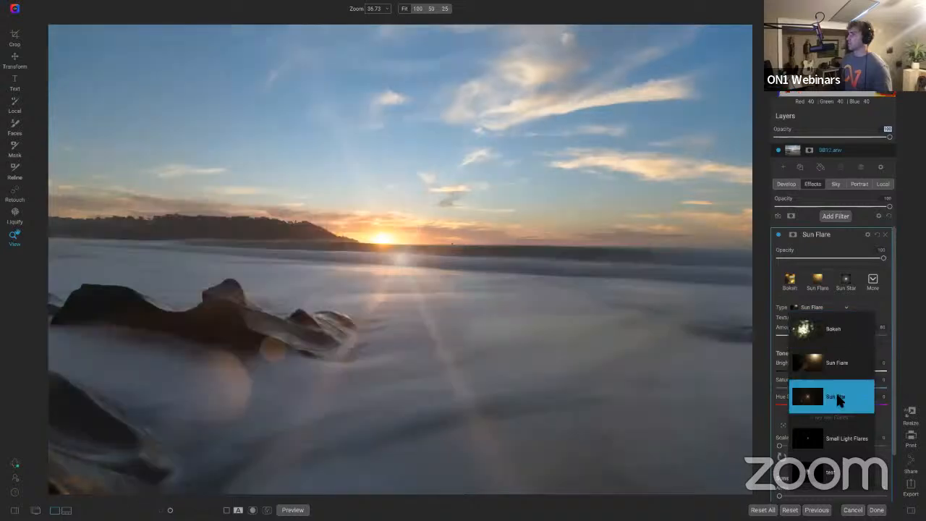
click(835, 396)
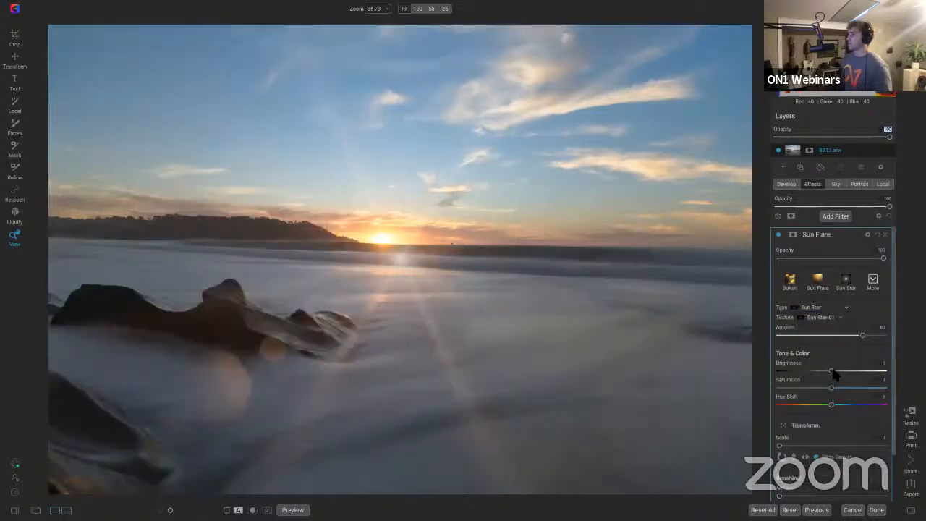
click(832, 317)
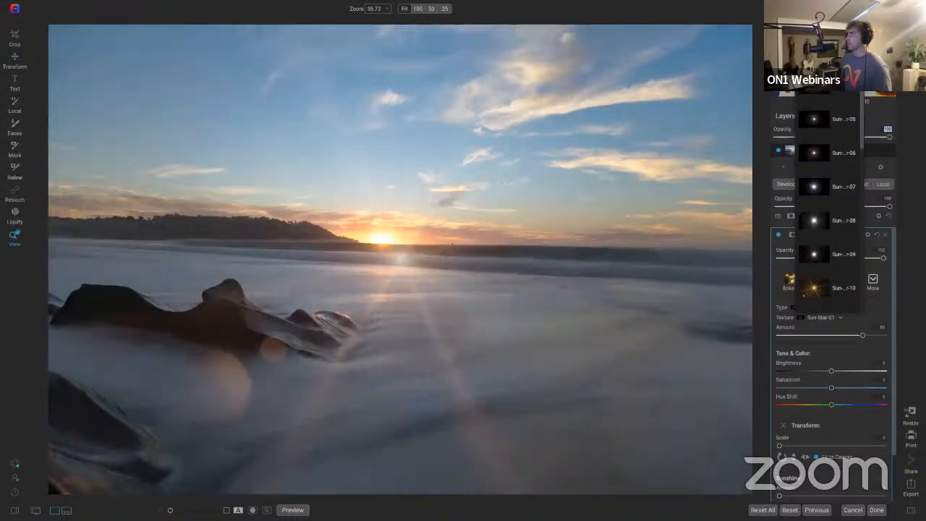
click(841, 300)
Set the sun star's amount to 100, its brightness to about 20 and its saturation to 14
drag(862, 336, 884, 335)
drag(831, 371, 848, 389)
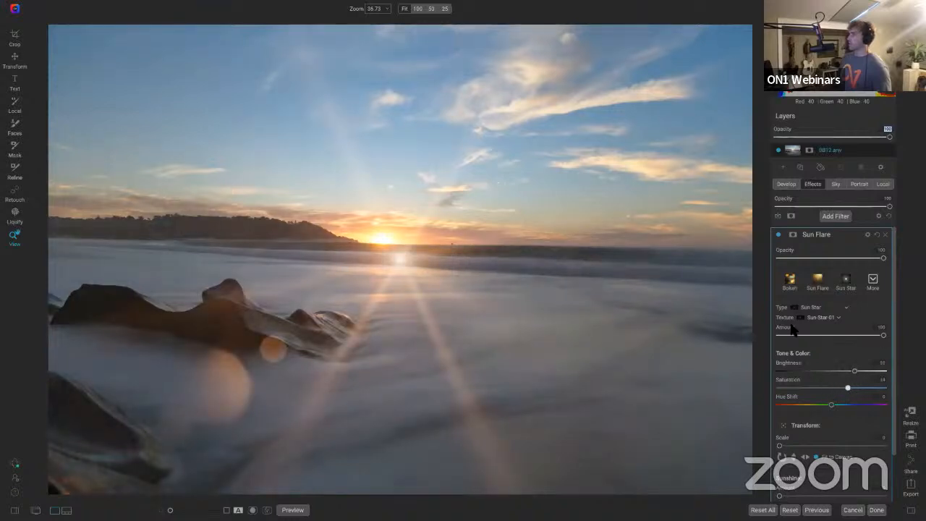
Center the sun star on the setting sun at the horizon and set the filter's Sunshine amount to 67
scroll(818, 402, down, 2)
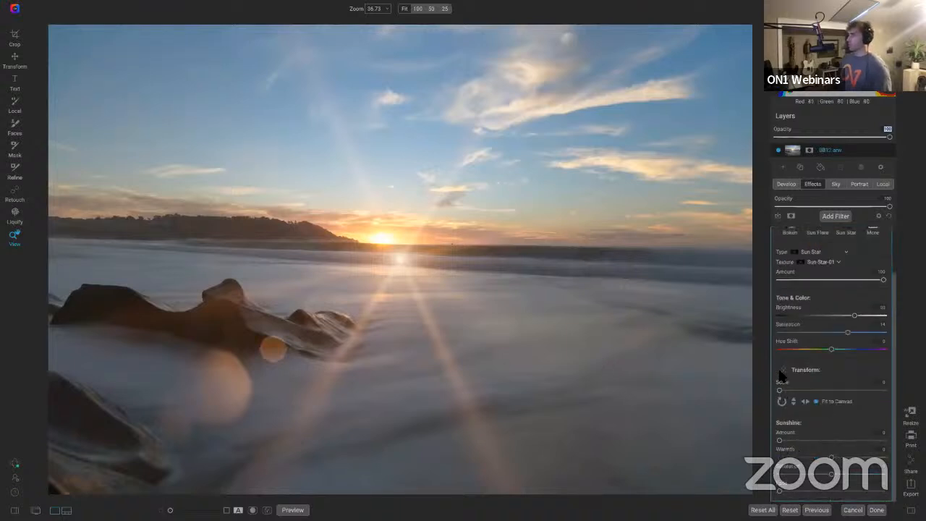
click(384, 243)
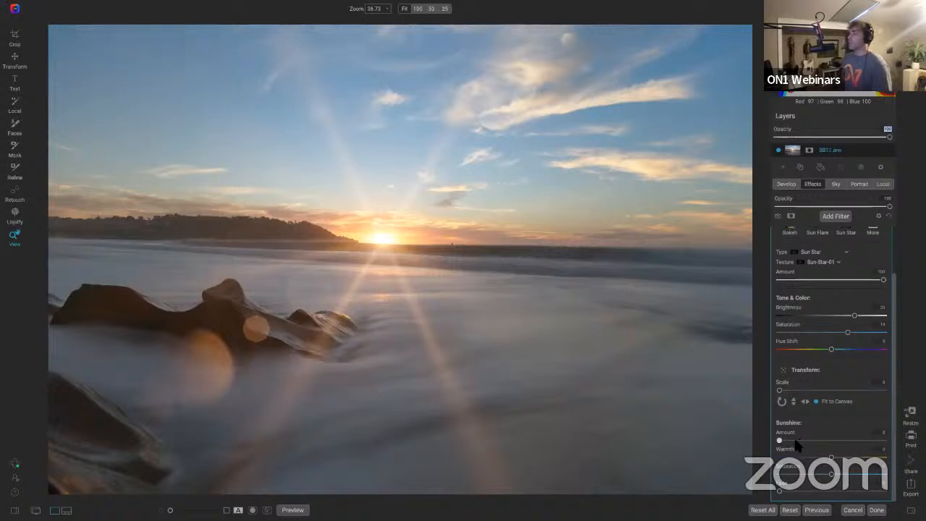
drag(780, 441, 849, 440)
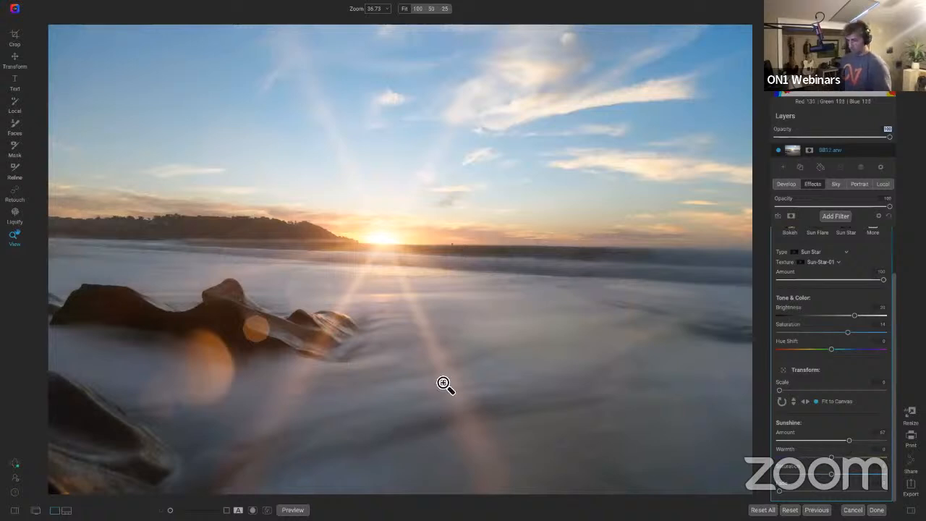
Enlarge the masking brush to 2400 and paint the sun star effect out of the water right of the sun
key(b)
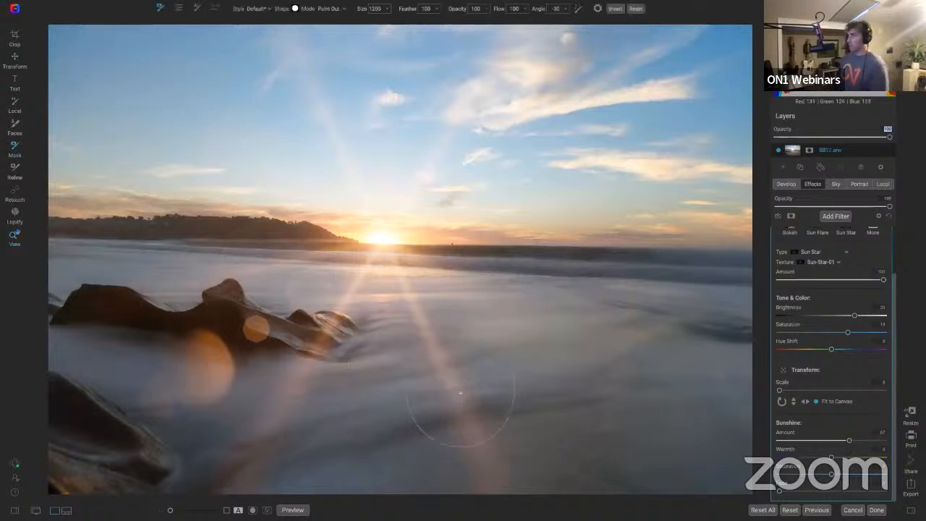
key(bracketright)
key(bracketright)
key(bracketright)
key(bracketright)
key(bracketright)
key(bracketright)
key(bracketright)
key(bracketright)
key(bracketright)
key(bracketright)
key(bracketright)
key(bracketright)
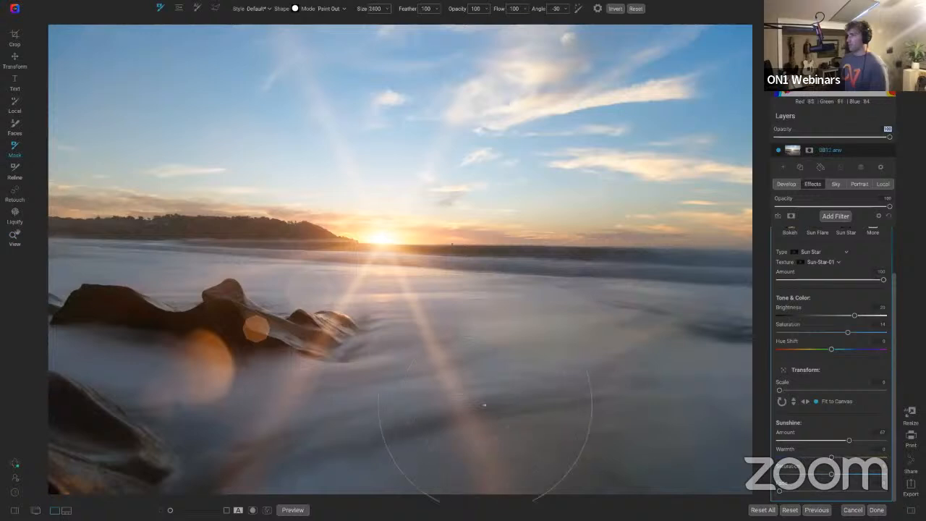
mouse_move(484, 405)
mouse_down()
mouse_move(563, 387)
mouse_move(663, 343)
mouse_move(601, 278)
mouse_move(570, 201)
mouse_up()
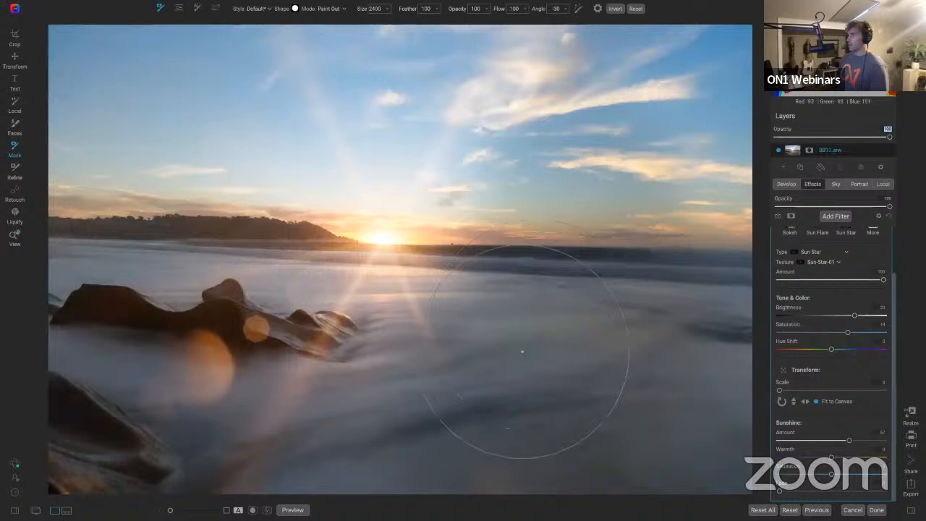
Paint the sun star effect out of the rocks, the foreground water and the ray in the sky left of the sun
mouse_move(166, 470)
mouse_down()
mouse_move(192, 374)
mouse_move(191, 324)
mouse_up()
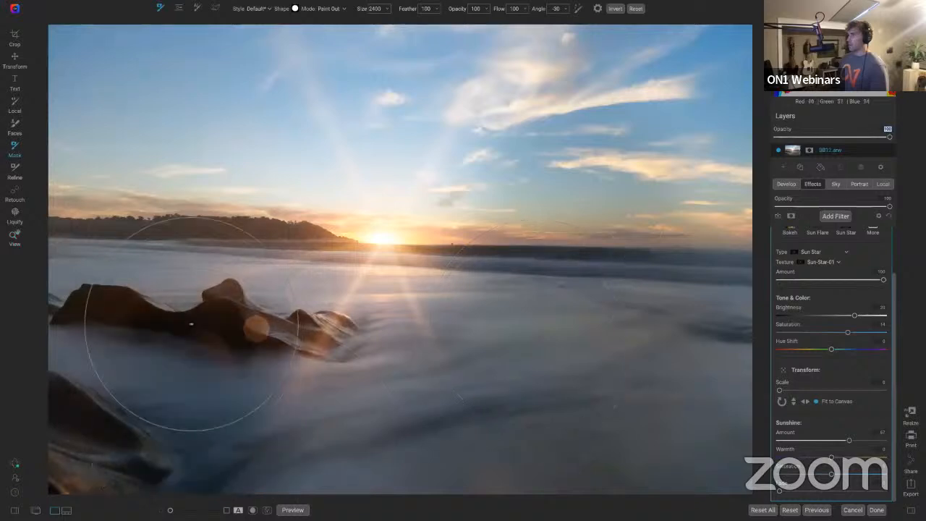
drag(213, 282, 231, 287)
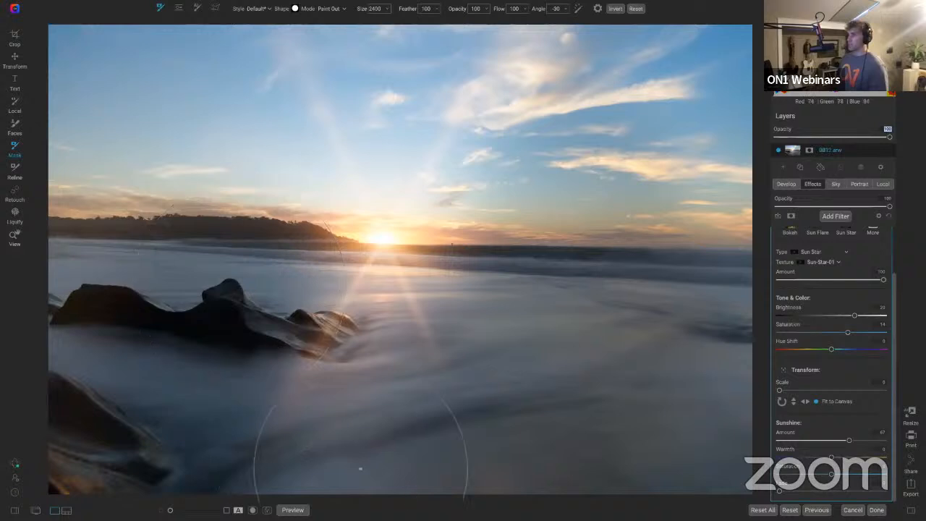
click(346, 394)
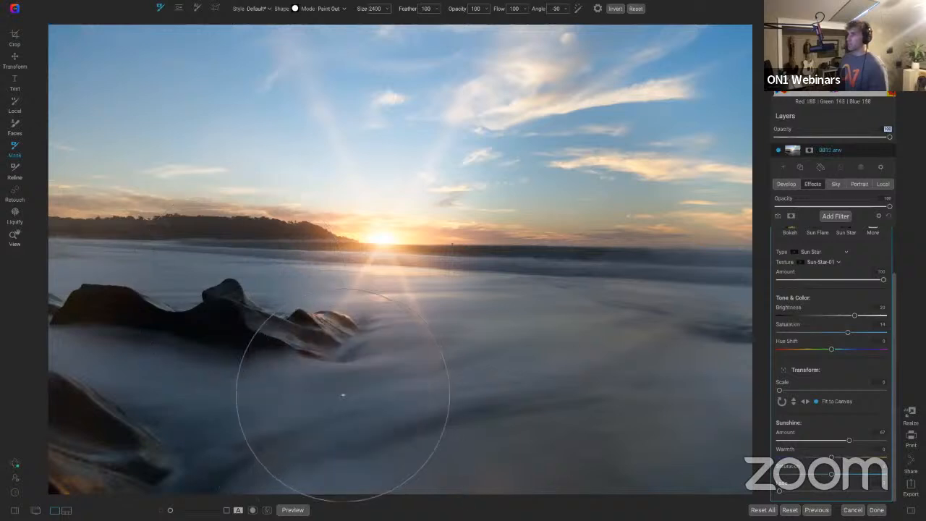
click(274, 75)
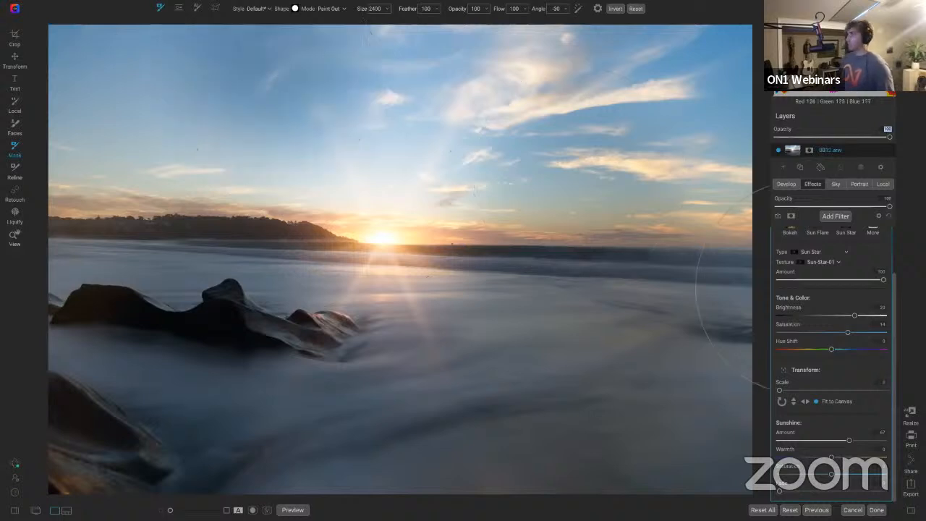
Leave the masking brush and set the Sun Flare filter's Sunshine amount to 64
key(z)
click(849, 440)
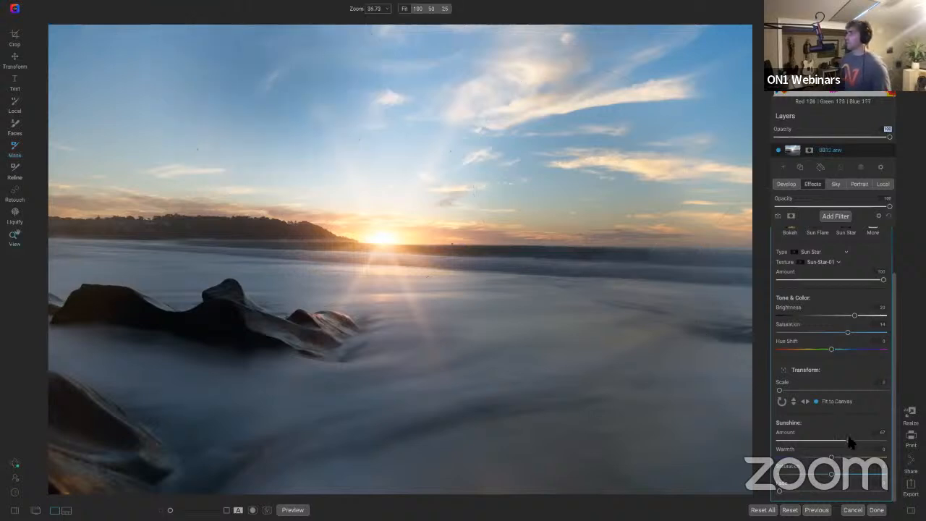
drag(787, 439, 845, 444)
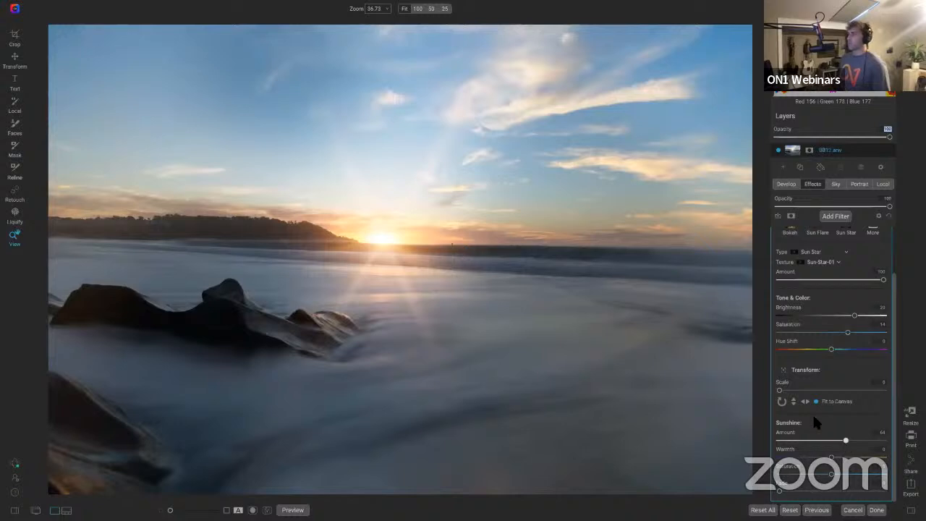
Compare the seascape with the masked Sun Flare filter off and on, leaving the filter on
scroll(776, 259, up, 3)
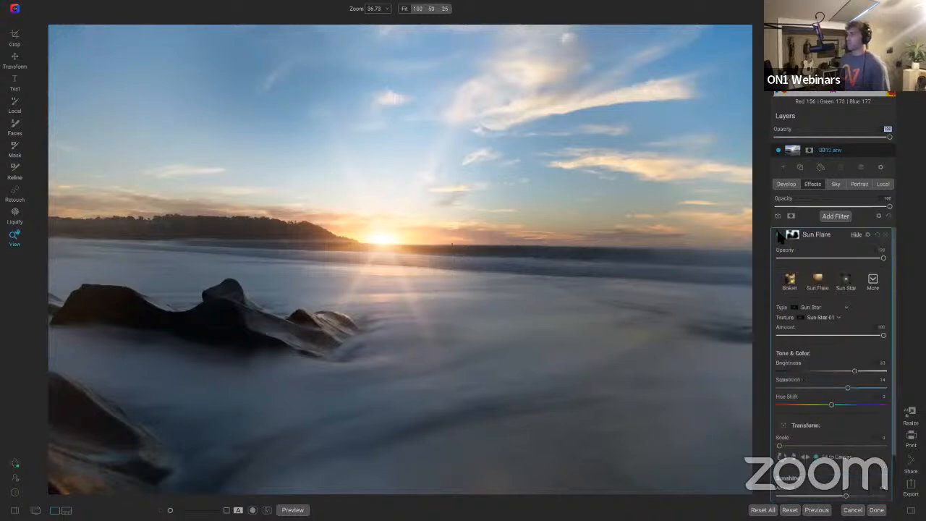
click(778, 234)
click(778, 235)
click(778, 235)
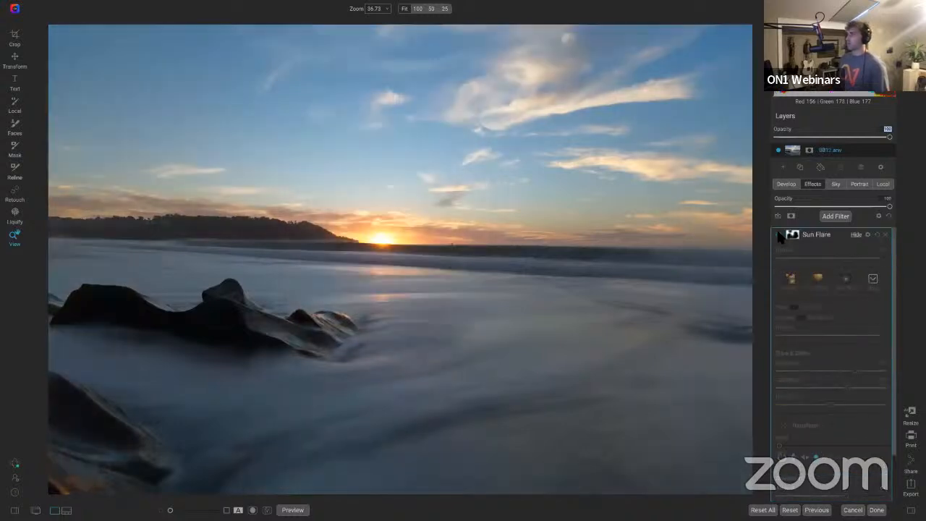
click(778, 234)
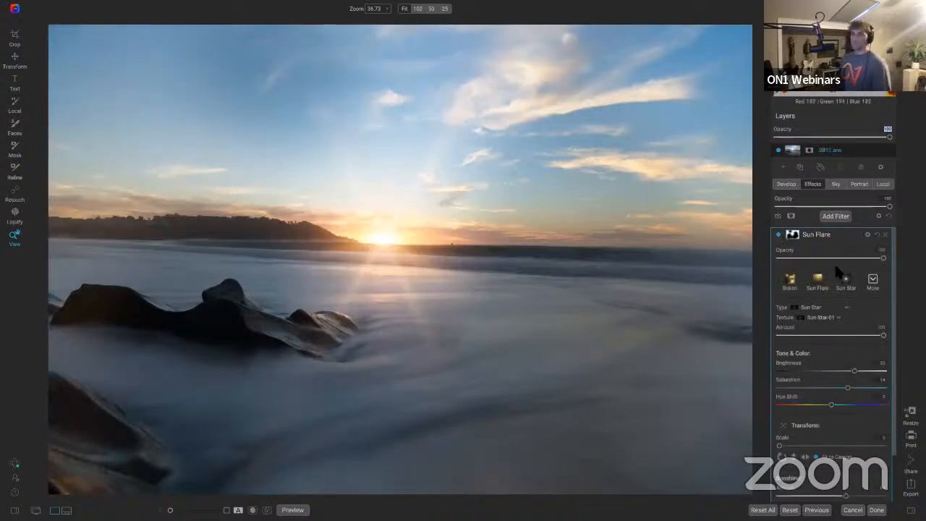